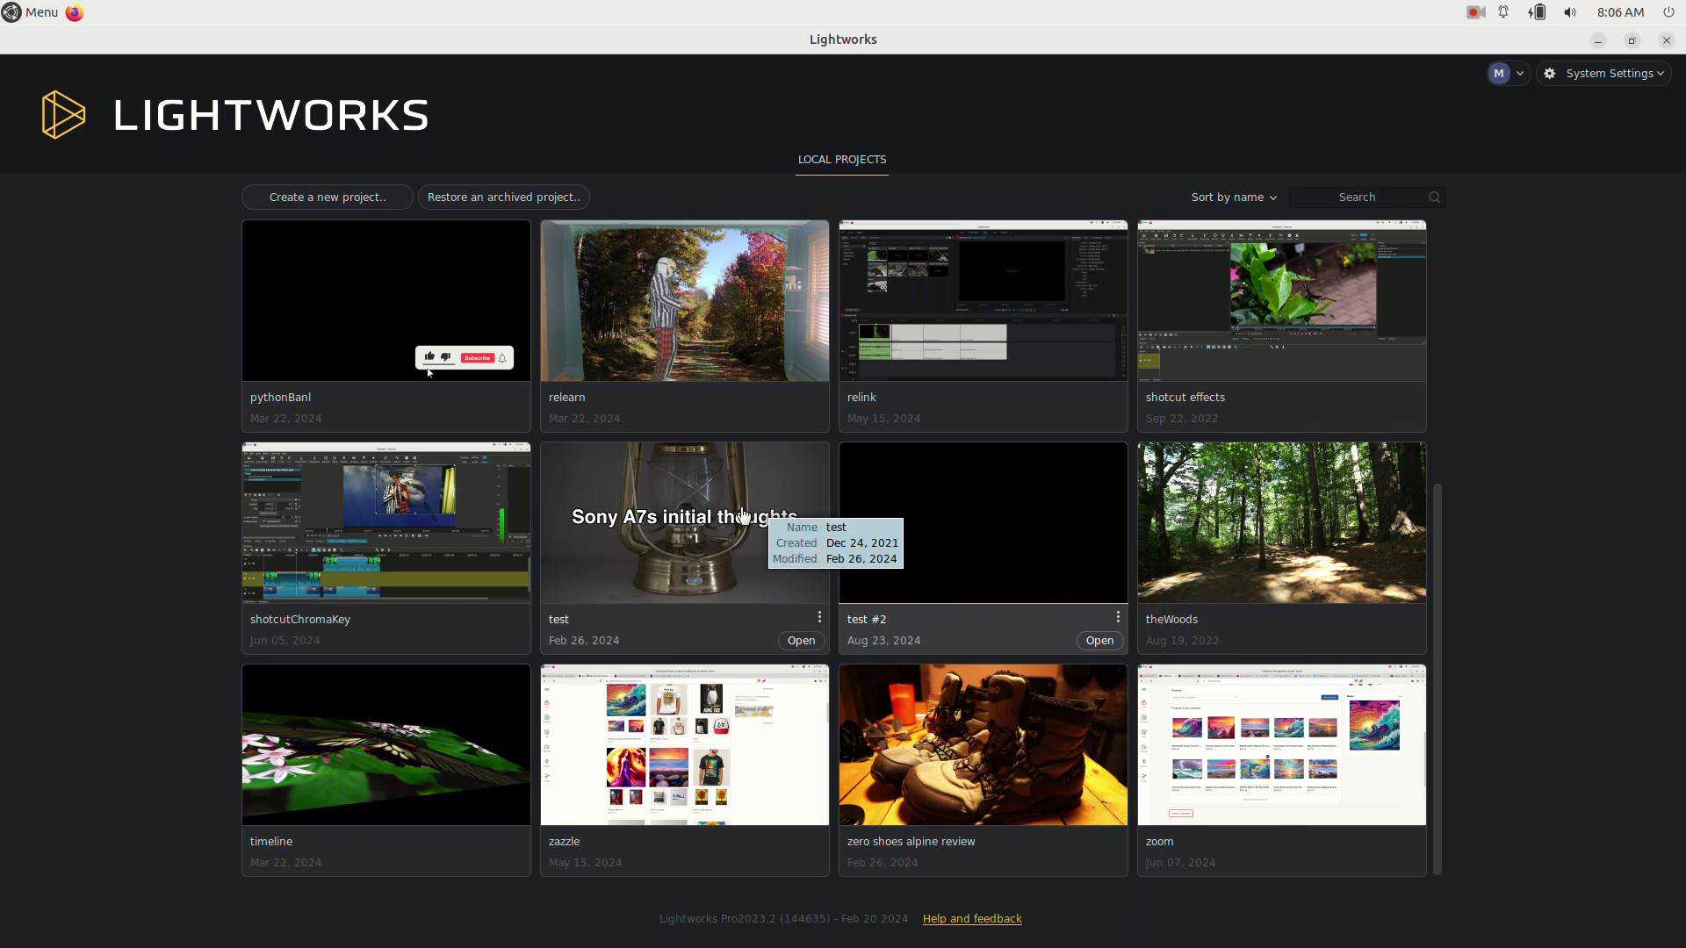
Step: Open the existing timeline project, scrub through the beginning of its sequence, and return to the project browser
{"action": "left_click", "coordinate": [357, 740]}
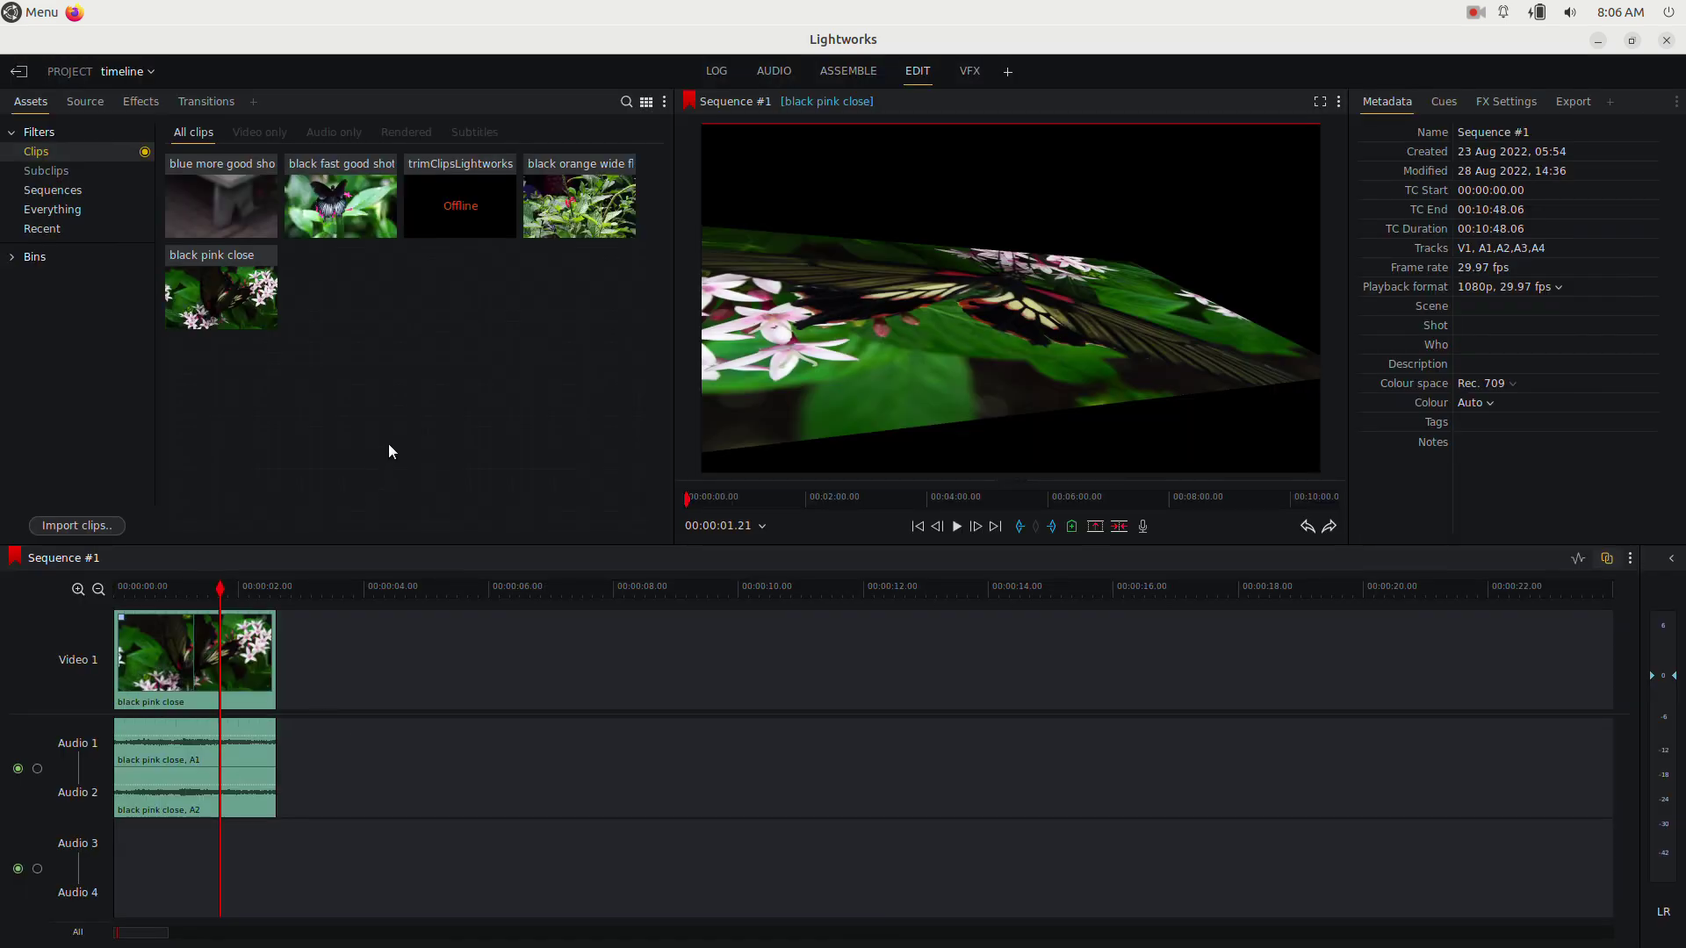
{"action": "left_click_drag", "start_coordinate": [250, 595], "coordinate": [212, 587]}
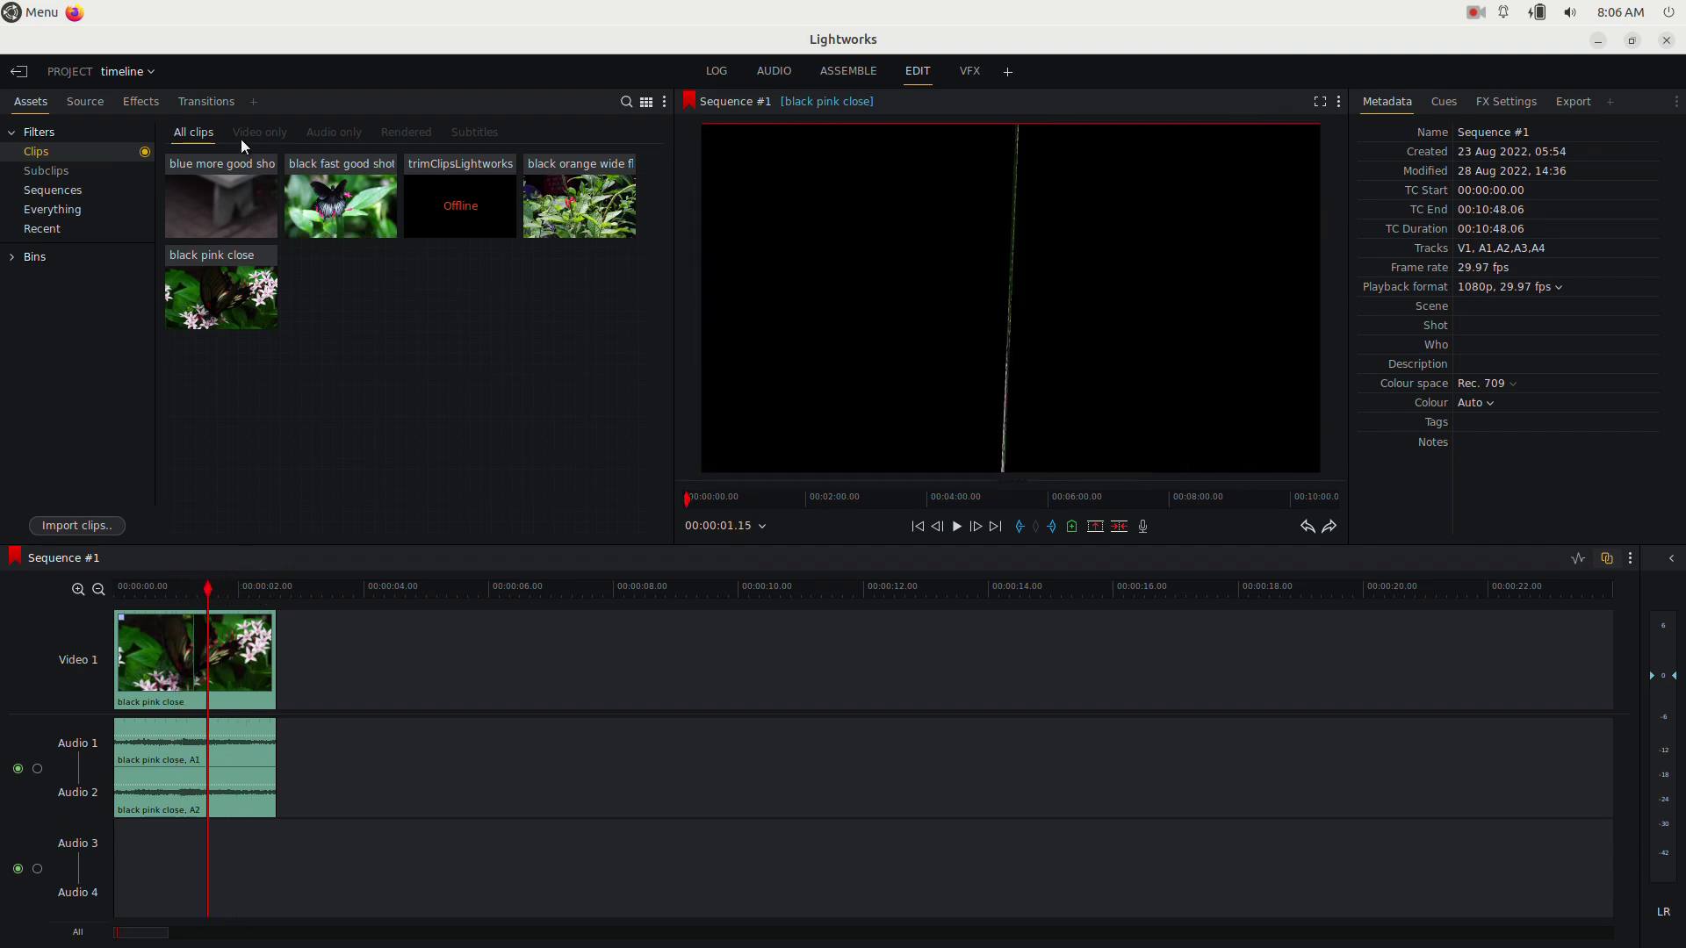
{"action": "left_click", "coordinate": [19, 77]}
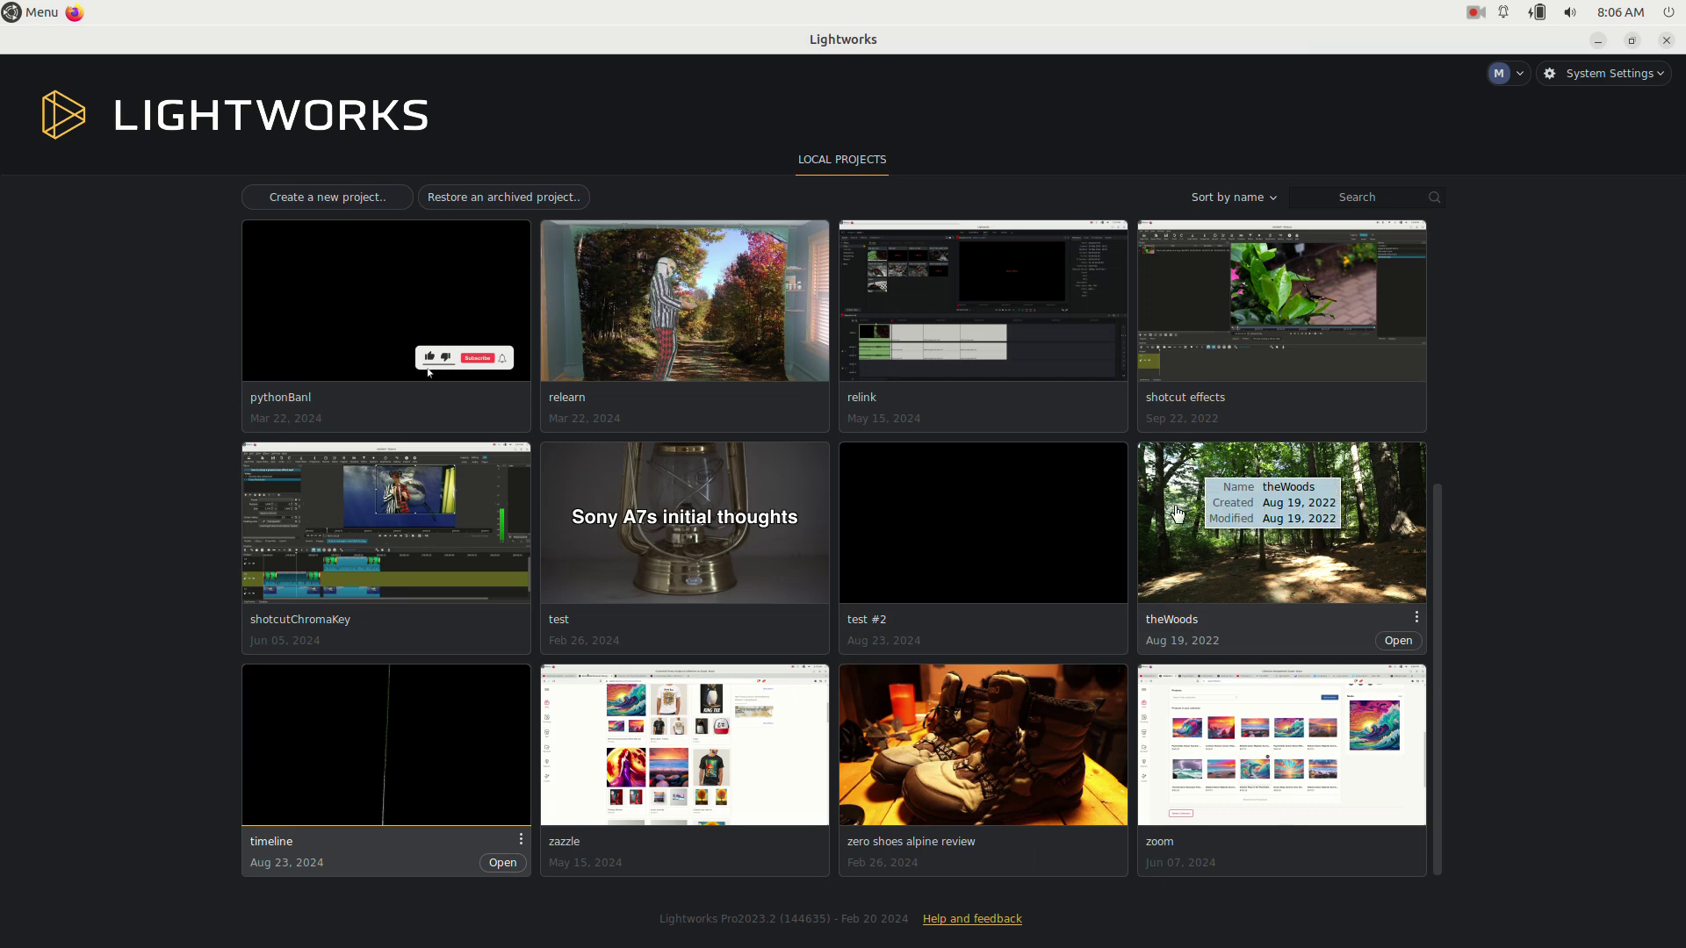
Step: Look over the system settings for the interface, hardware and output options
{"action": "left_click", "coordinate": [1633, 77]}
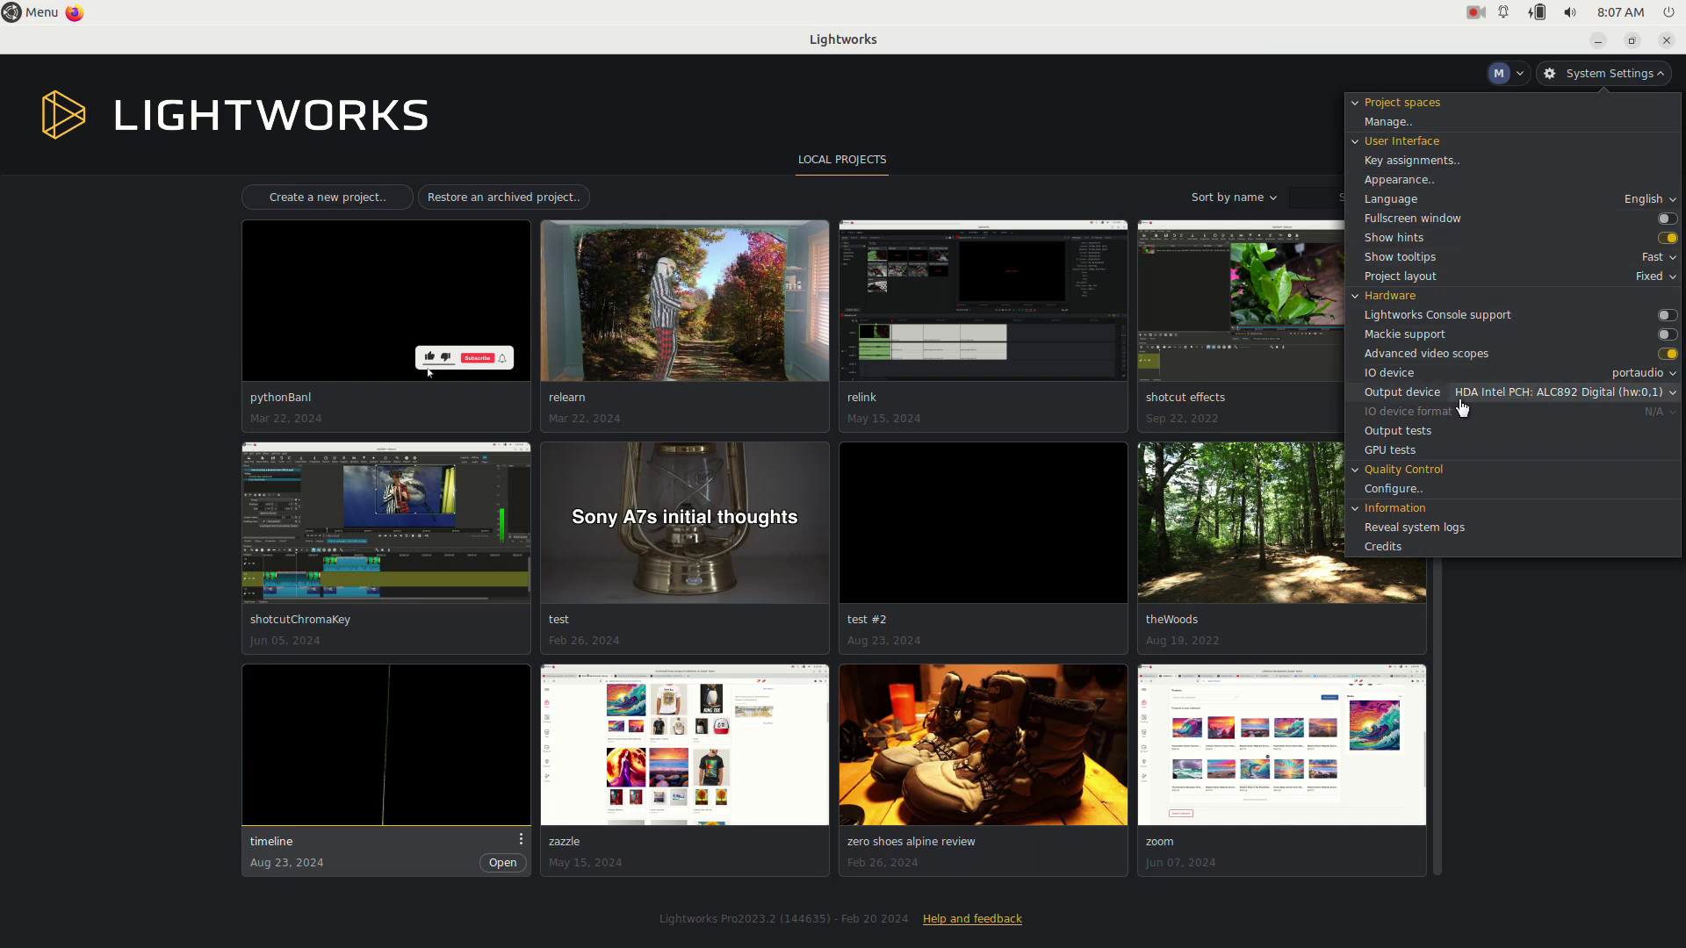
{"action": "left_click", "coordinate": [1495, 613]}
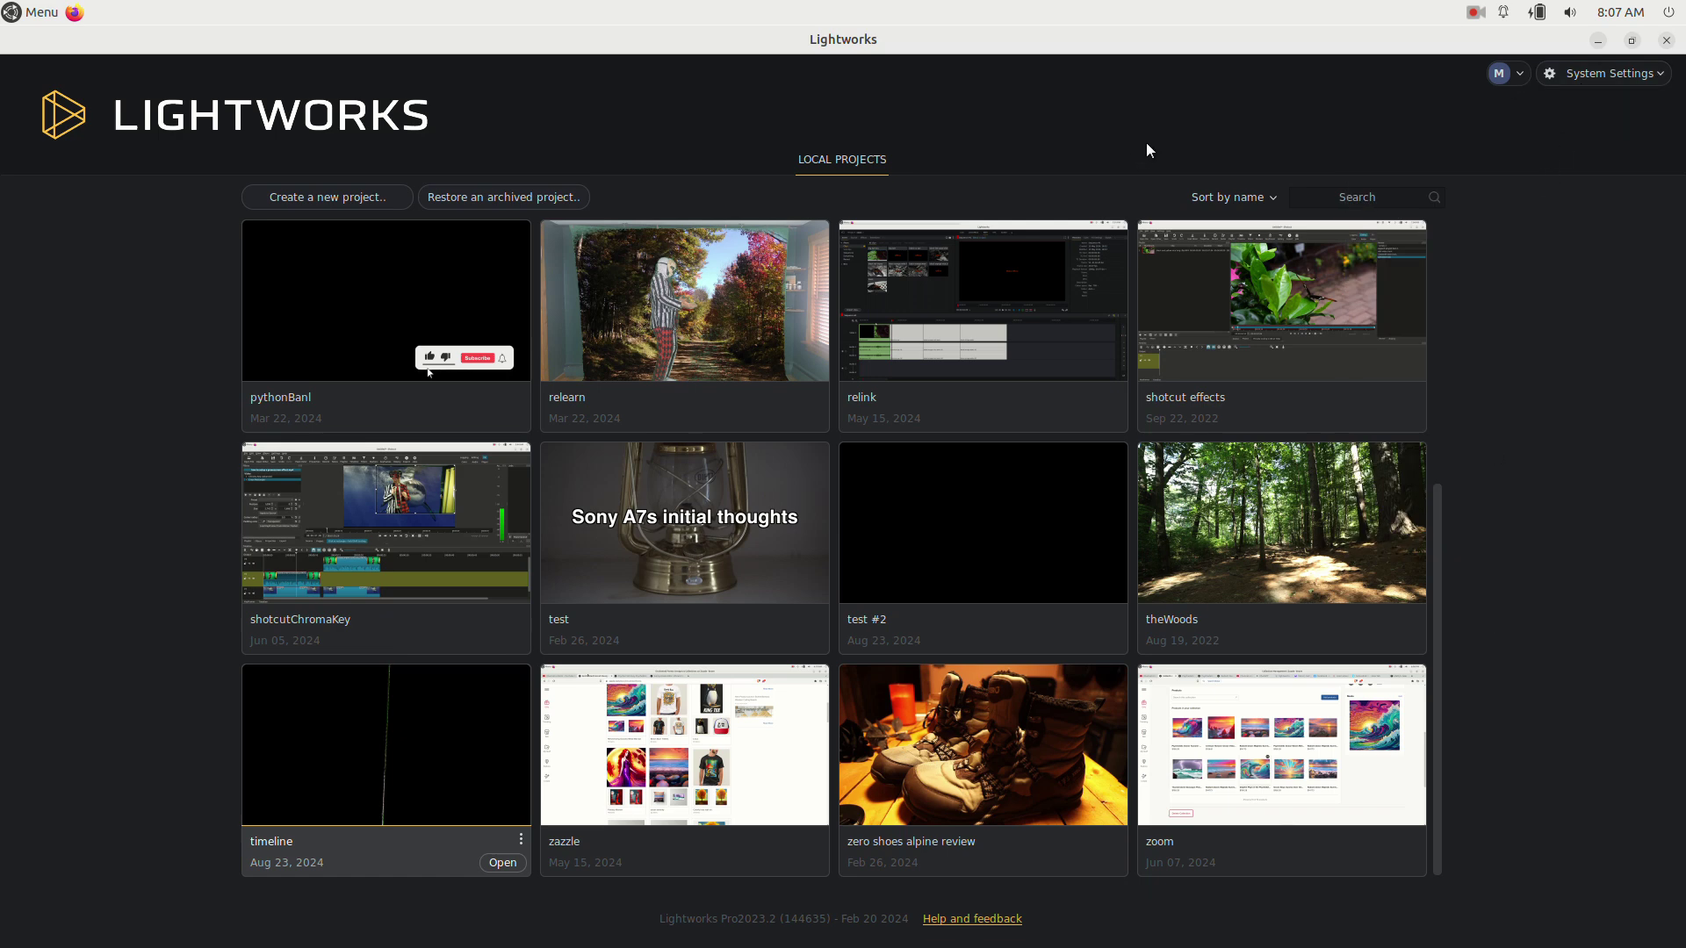
Step: Create a new local project named "test"
{"action": "left_click", "coordinate": [296, 198]}
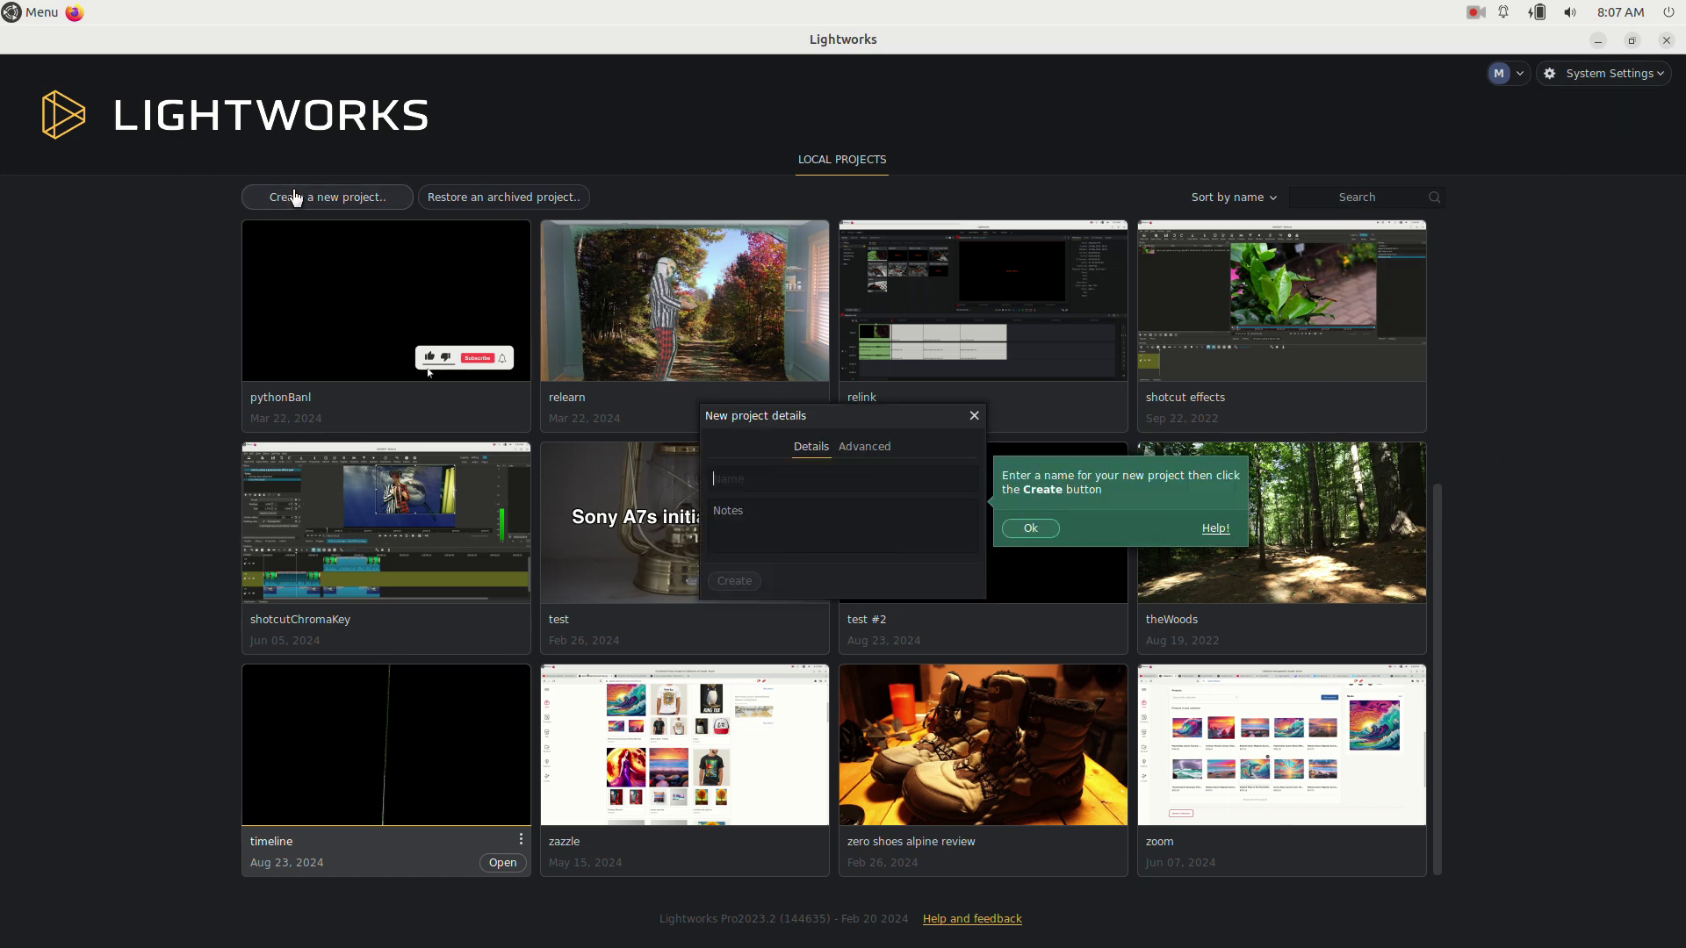
{"action": "type", "text": "test"}
{"action": "left_click", "coordinate": [734, 581]}
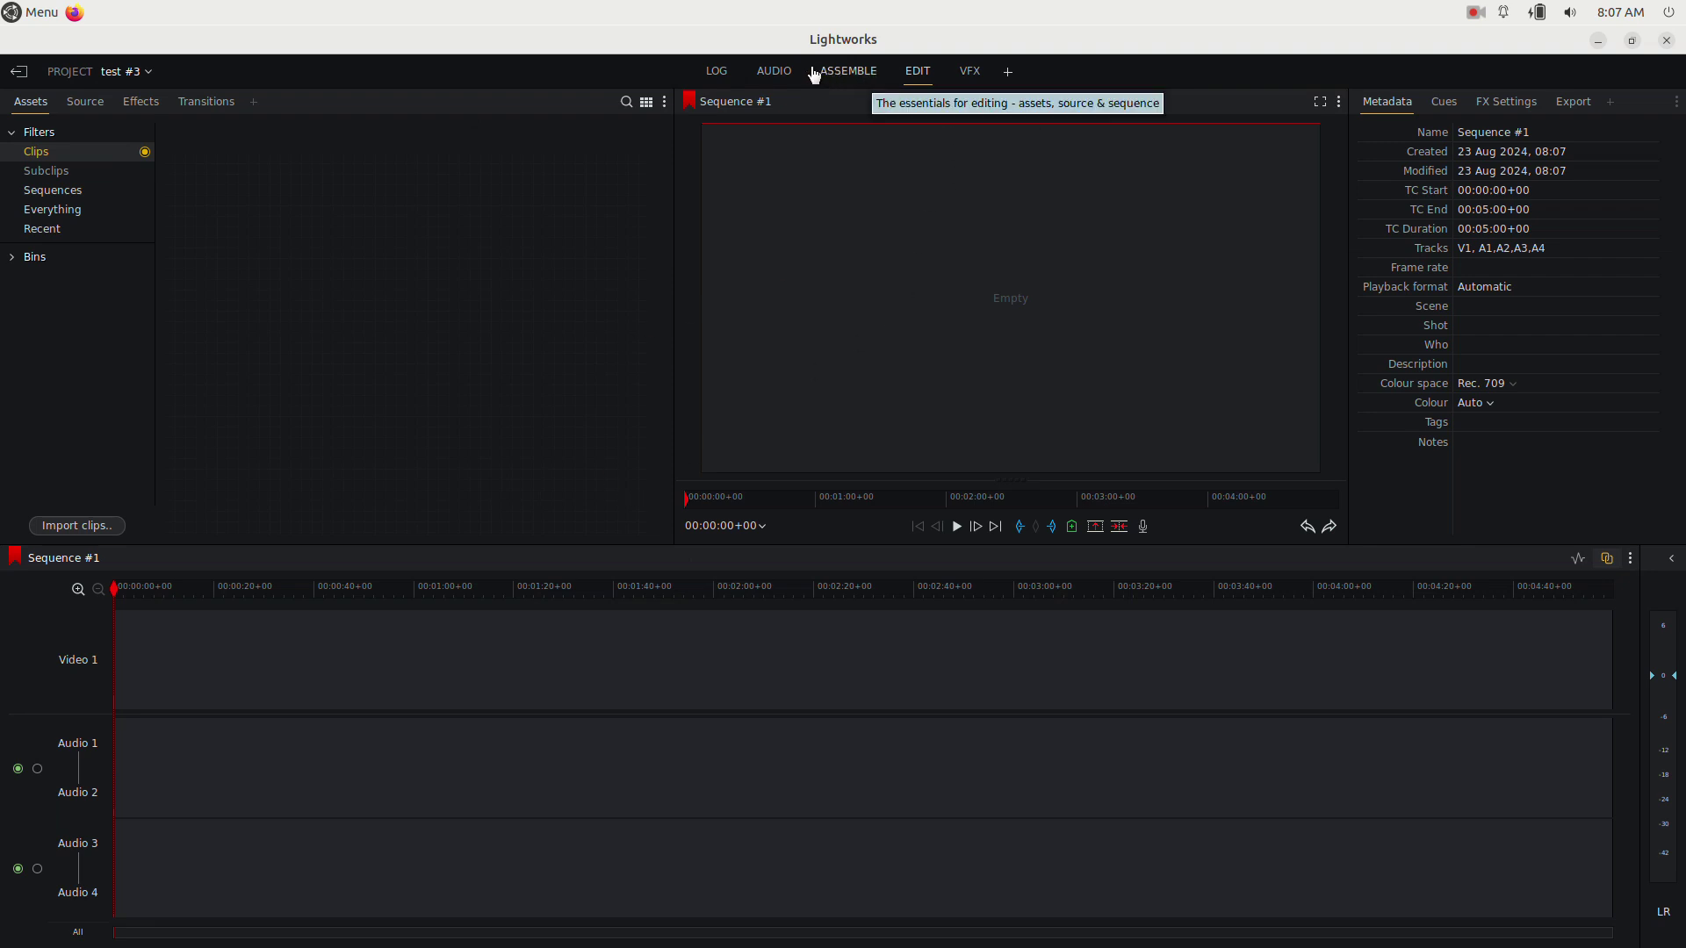
Step: Look through the Log, Audio, Assemble, Edit and VFX workspace layouts, ending in the Edit layout
{"action": "left_click", "coordinate": [715, 72]}
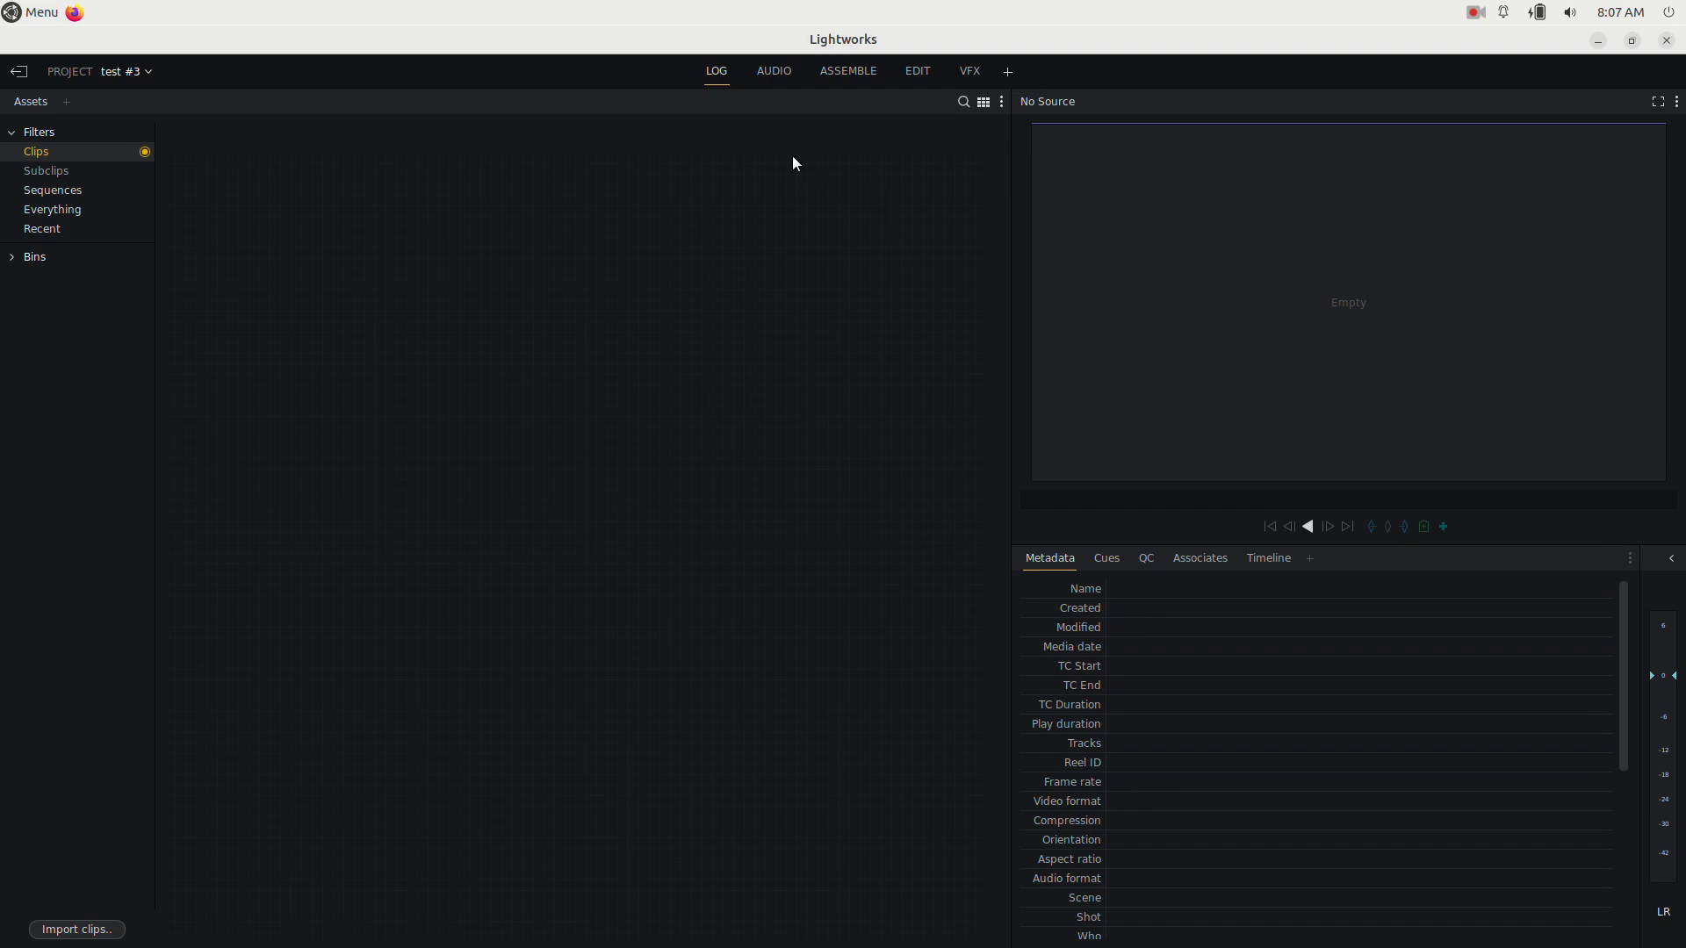
{"action": "left_click", "coordinate": [775, 72]}
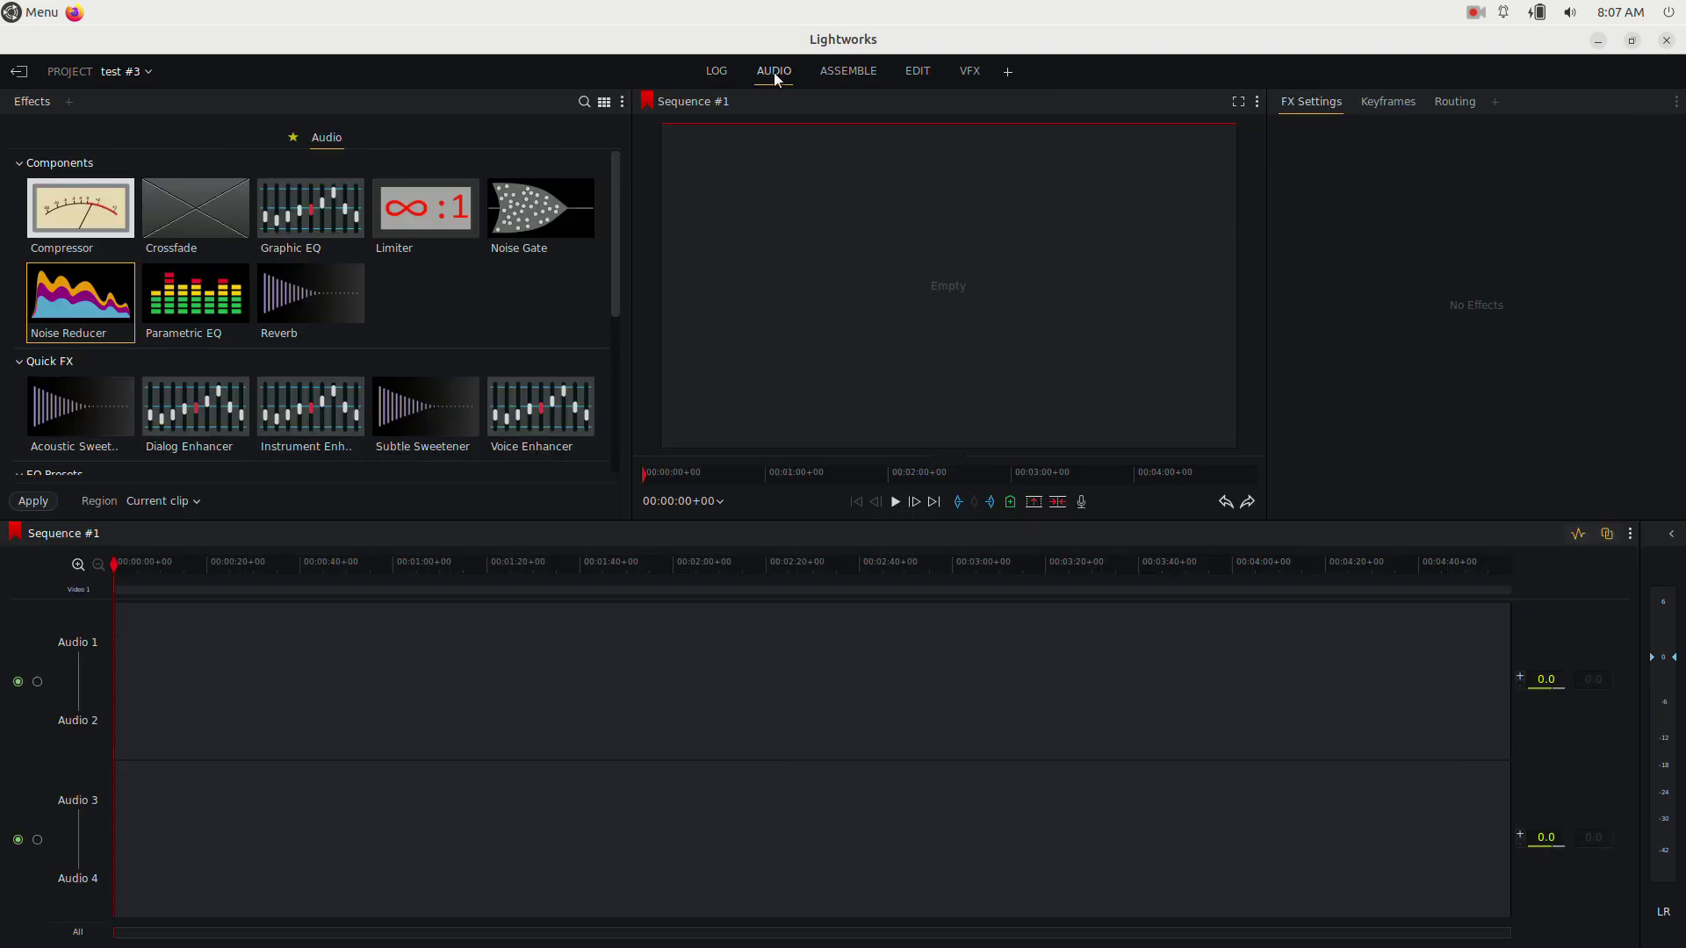
{"action": "left_click", "coordinate": [849, 74]}
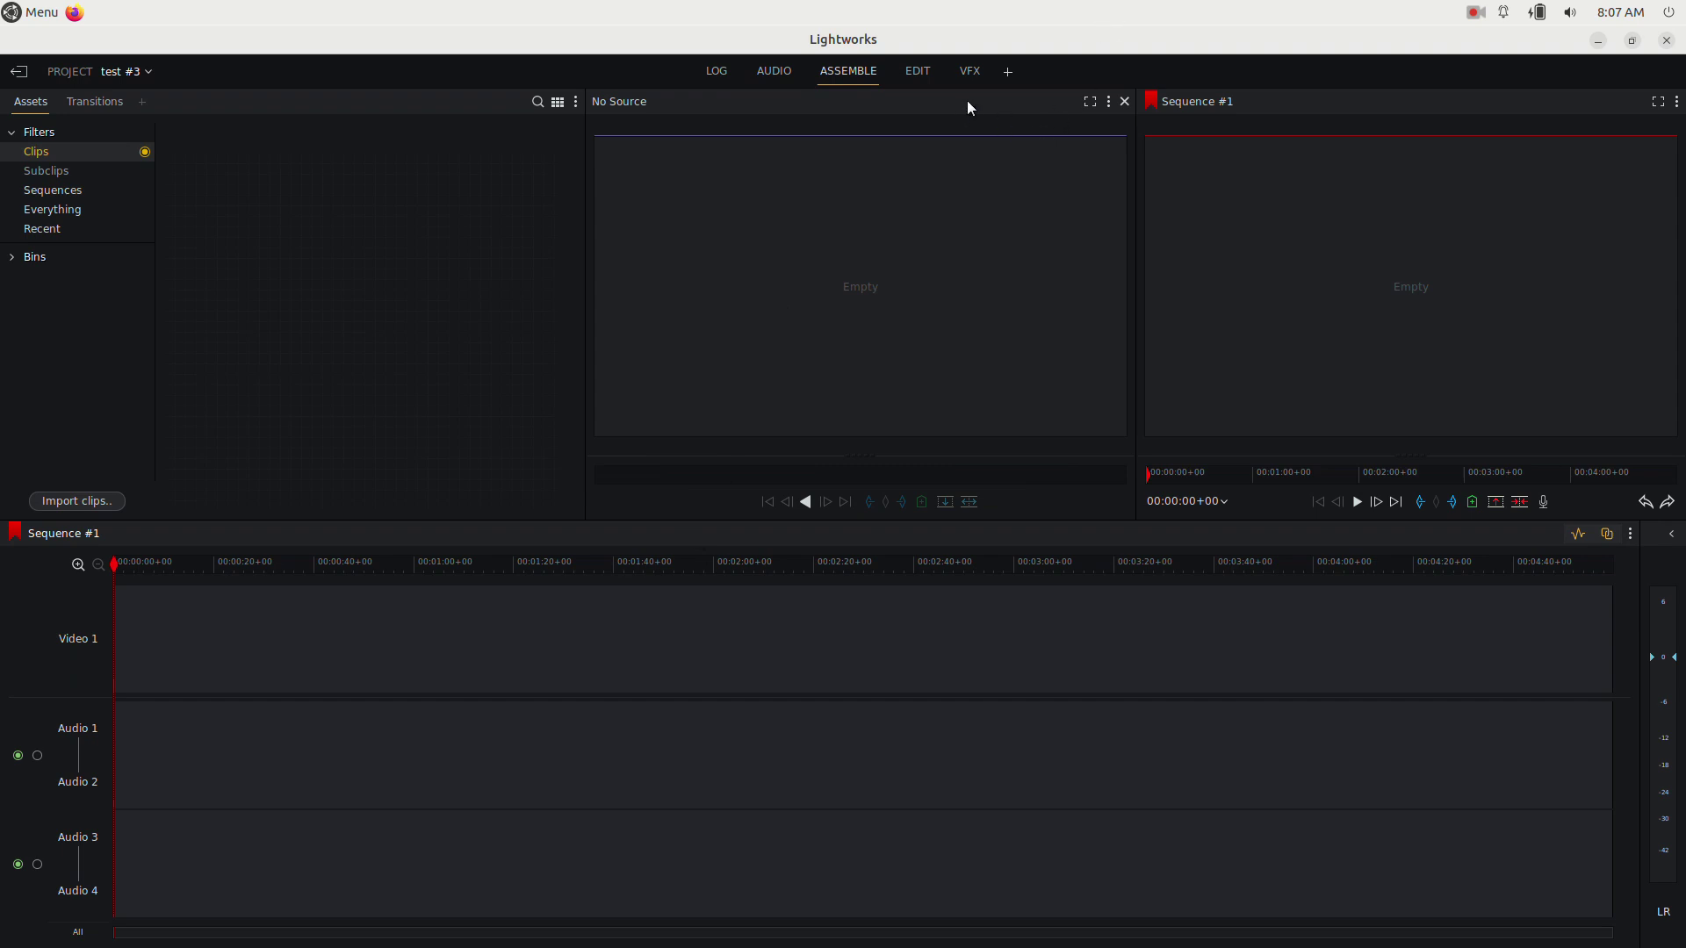
{"action": "left_click", "coordinate": [918, 74]}
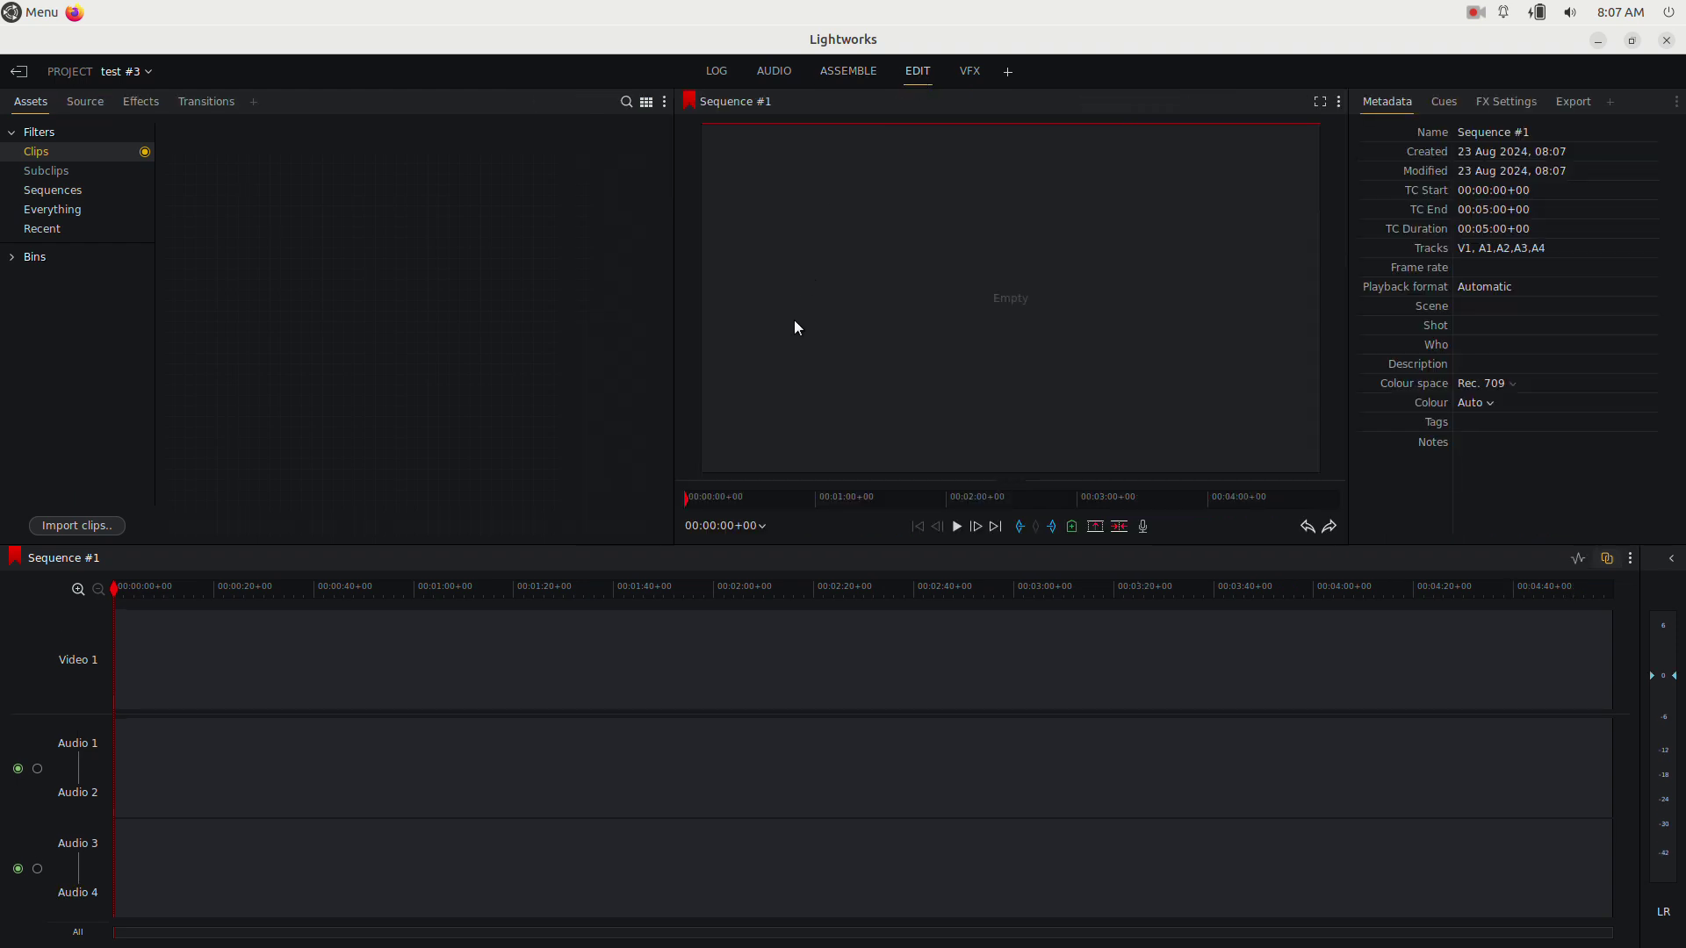
{"action": "left_click", "coordinate": [970, 74]}
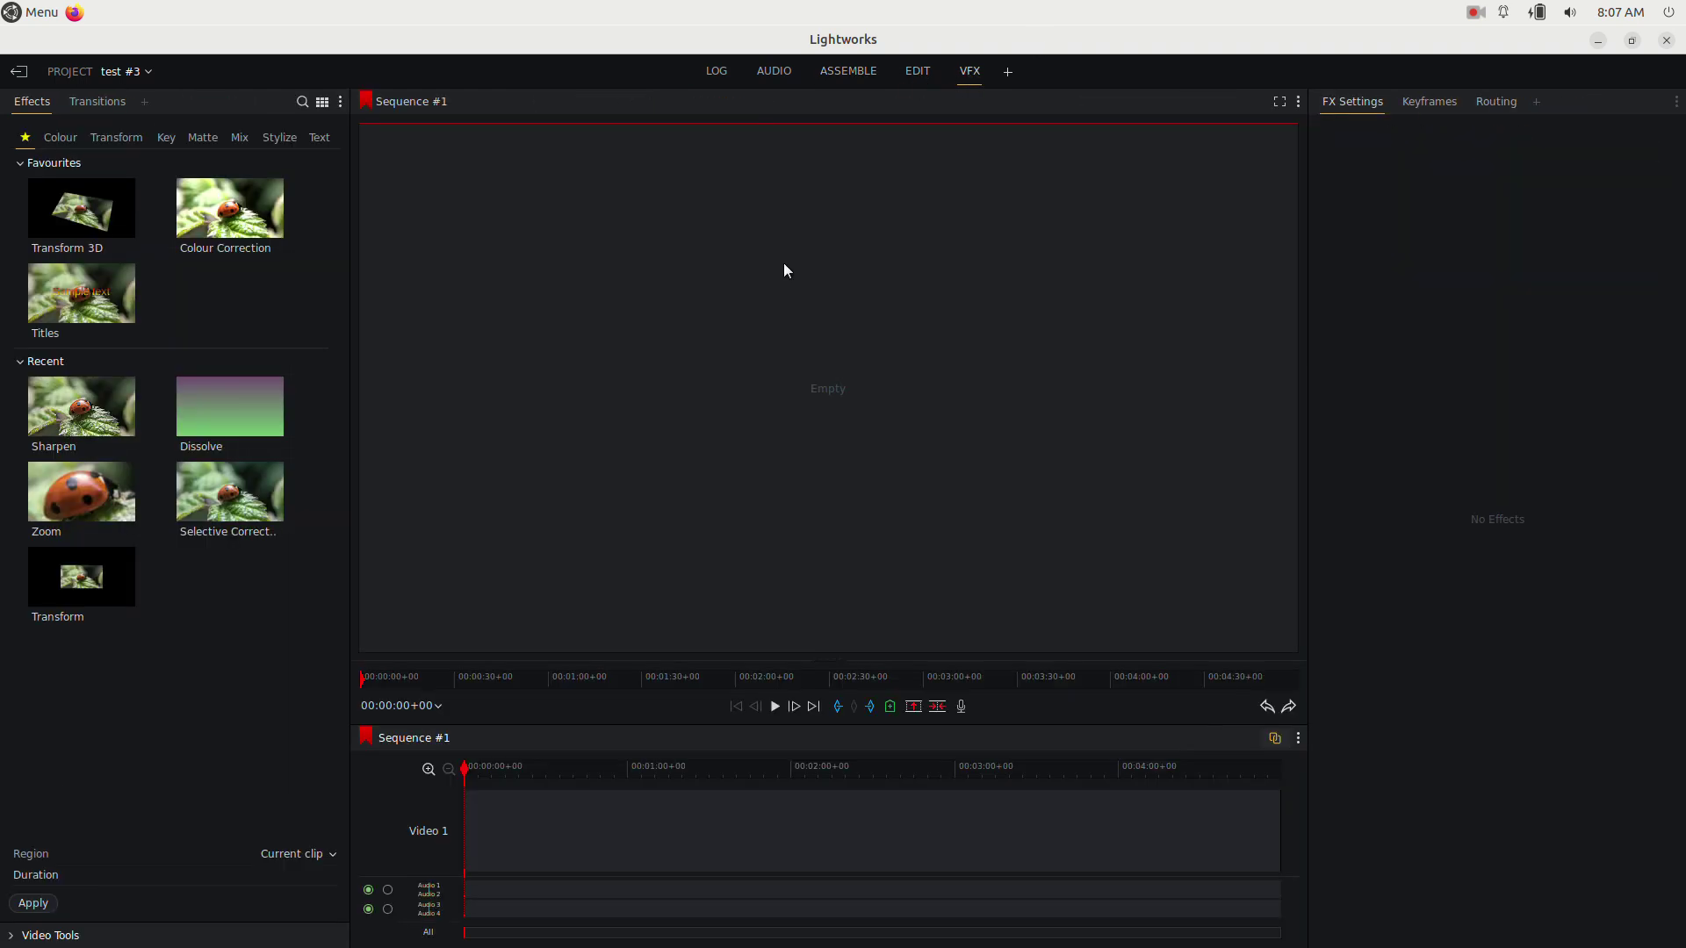
{"action": "left_click", "coordinate": [921, 82]}
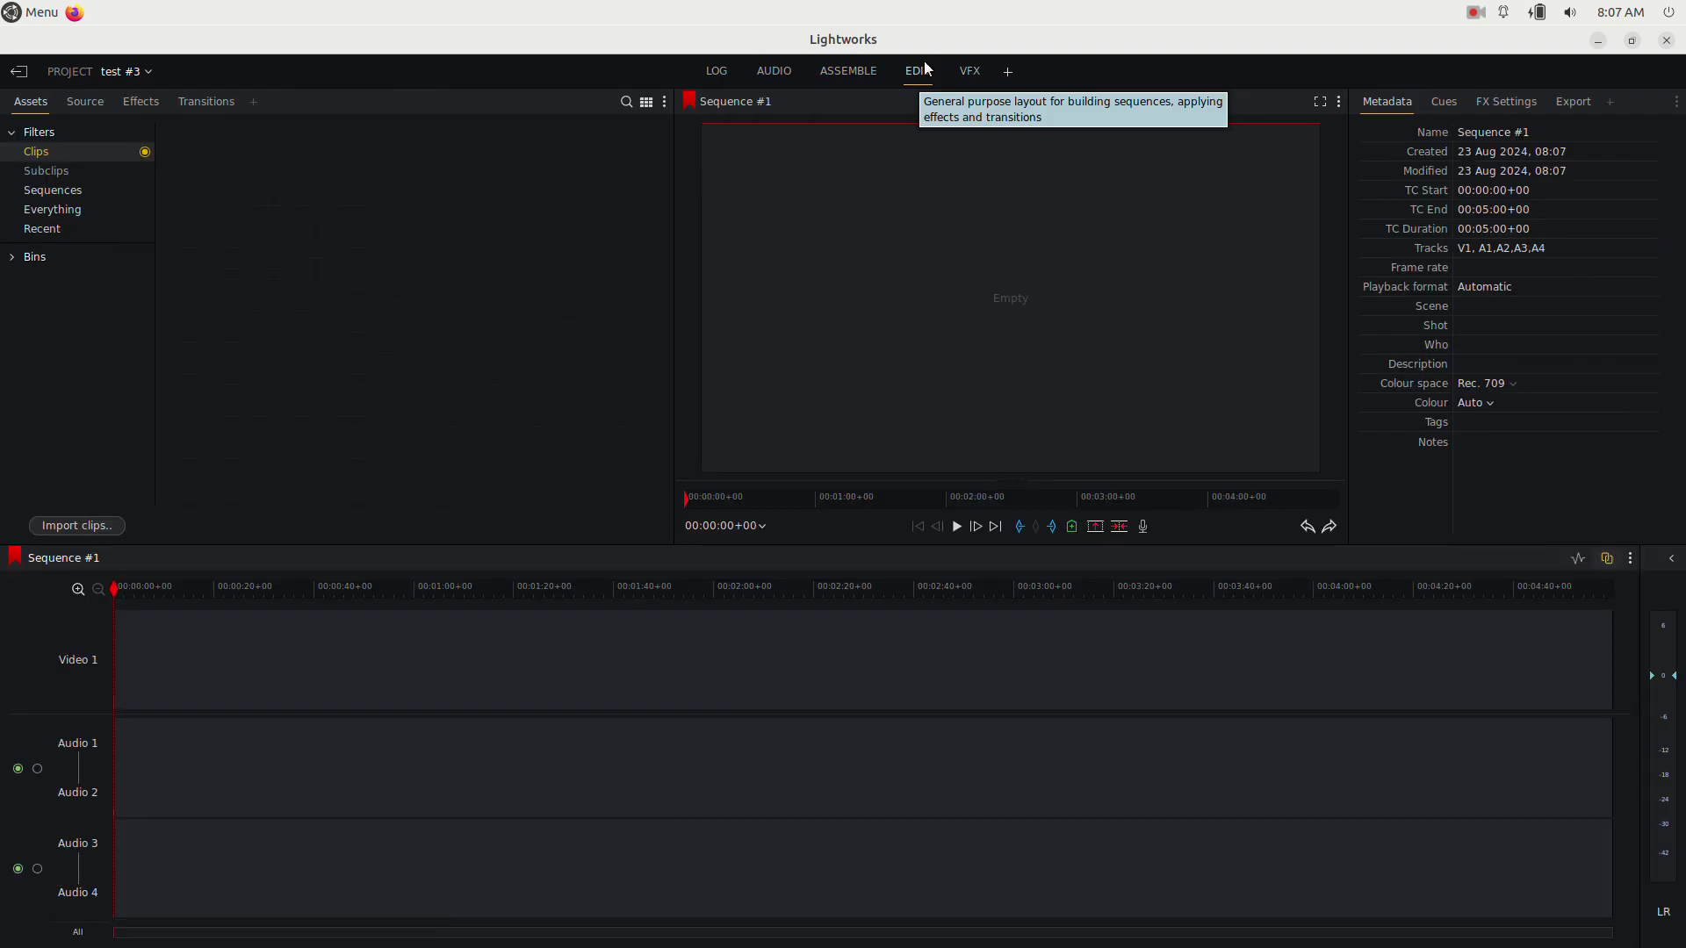
Step: Import the clips C0009.MP4, C0010.MP4 and C0012.MP4 from the CLIP footage folder into the project's assets
{"action": "key", "text": "alt+Tab"}
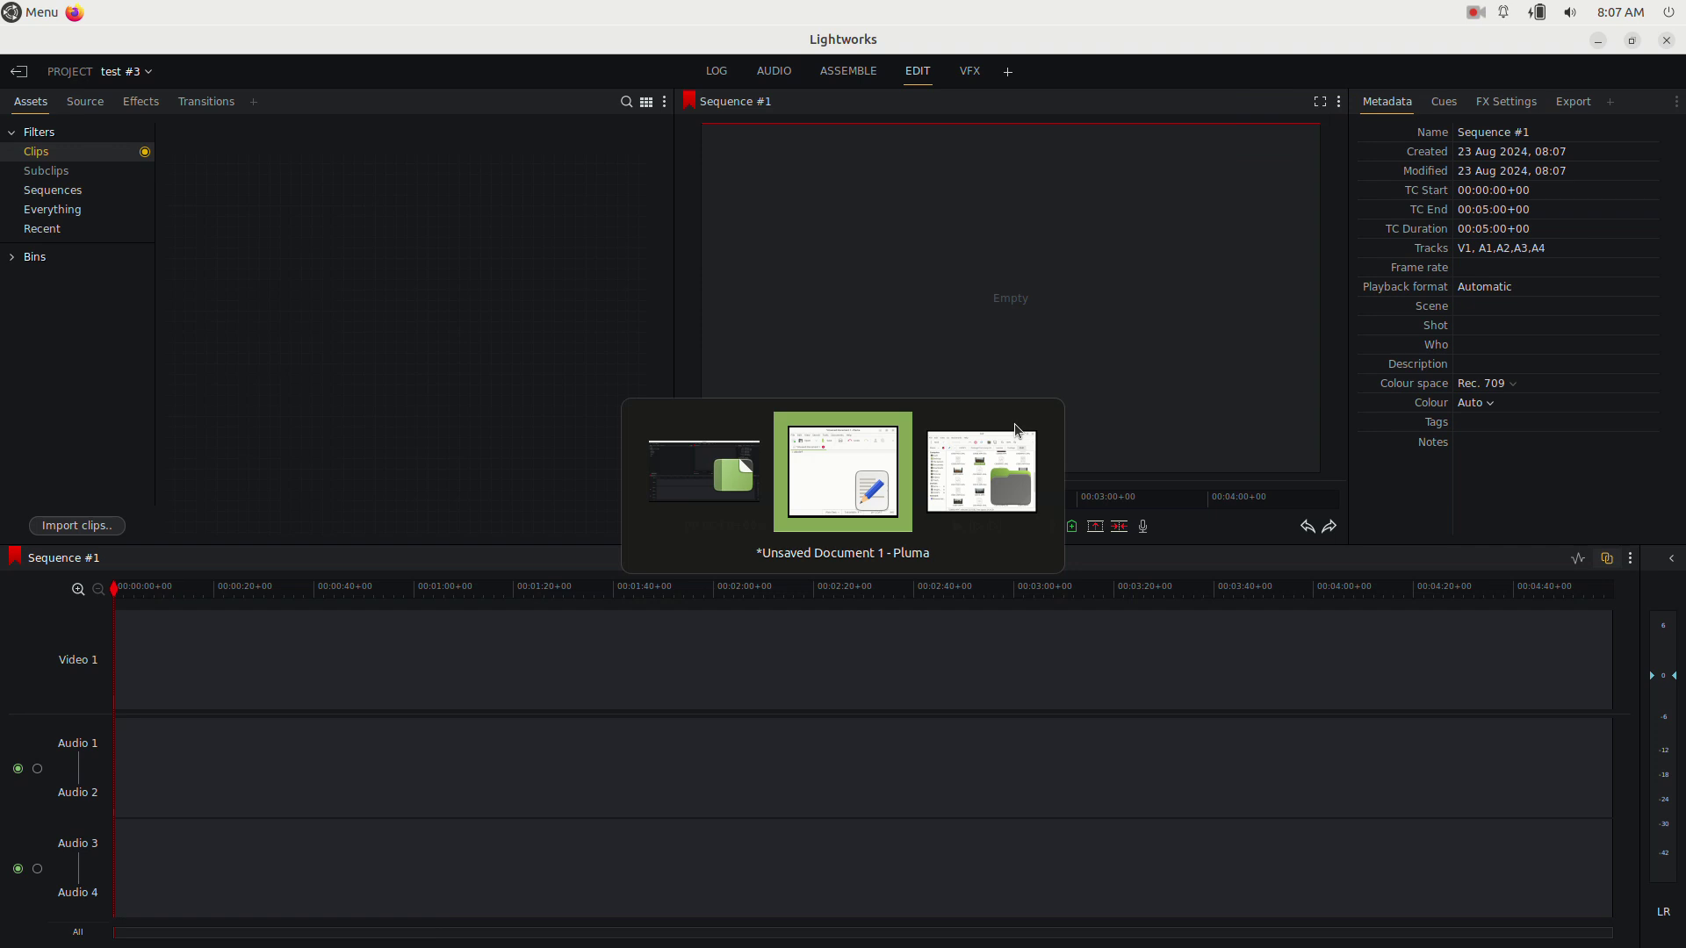
{"action": "left_click", "coordinate": [1015, 426]}
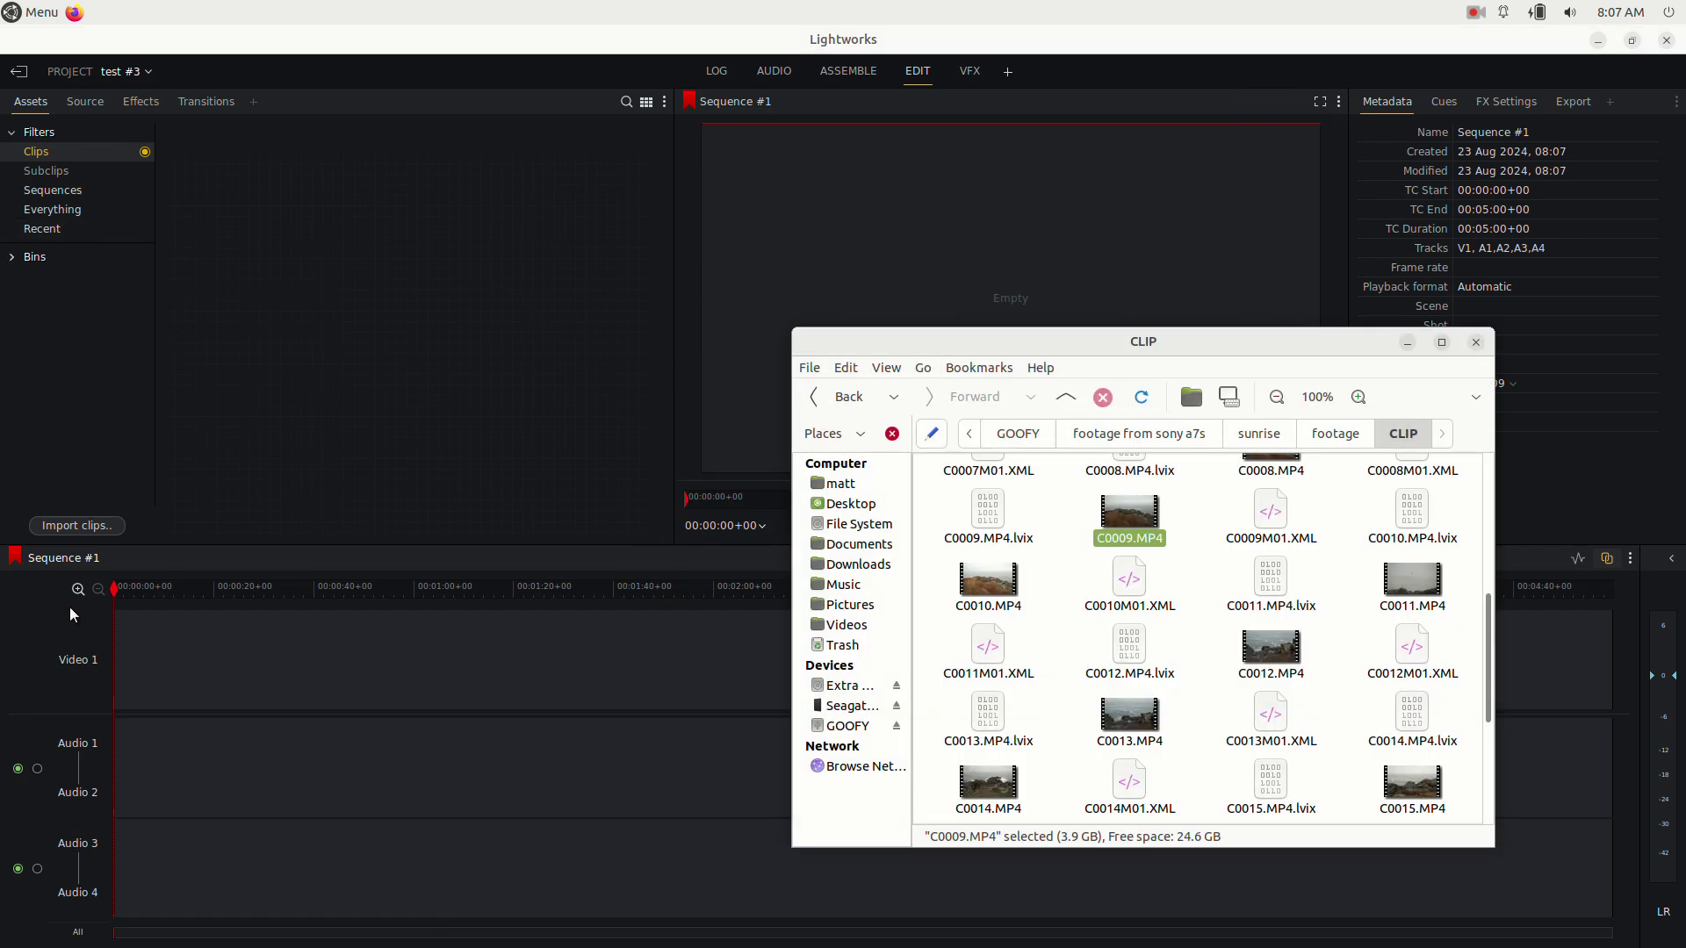
{"action": "left_click", "coordinate": [981, 584]}
{"action": "left_click", "coordinate": [1139, 511], "text": "ctrl"}
{"action": "left_click", "coordinate": [1270, 650], "text": "ctrl"}
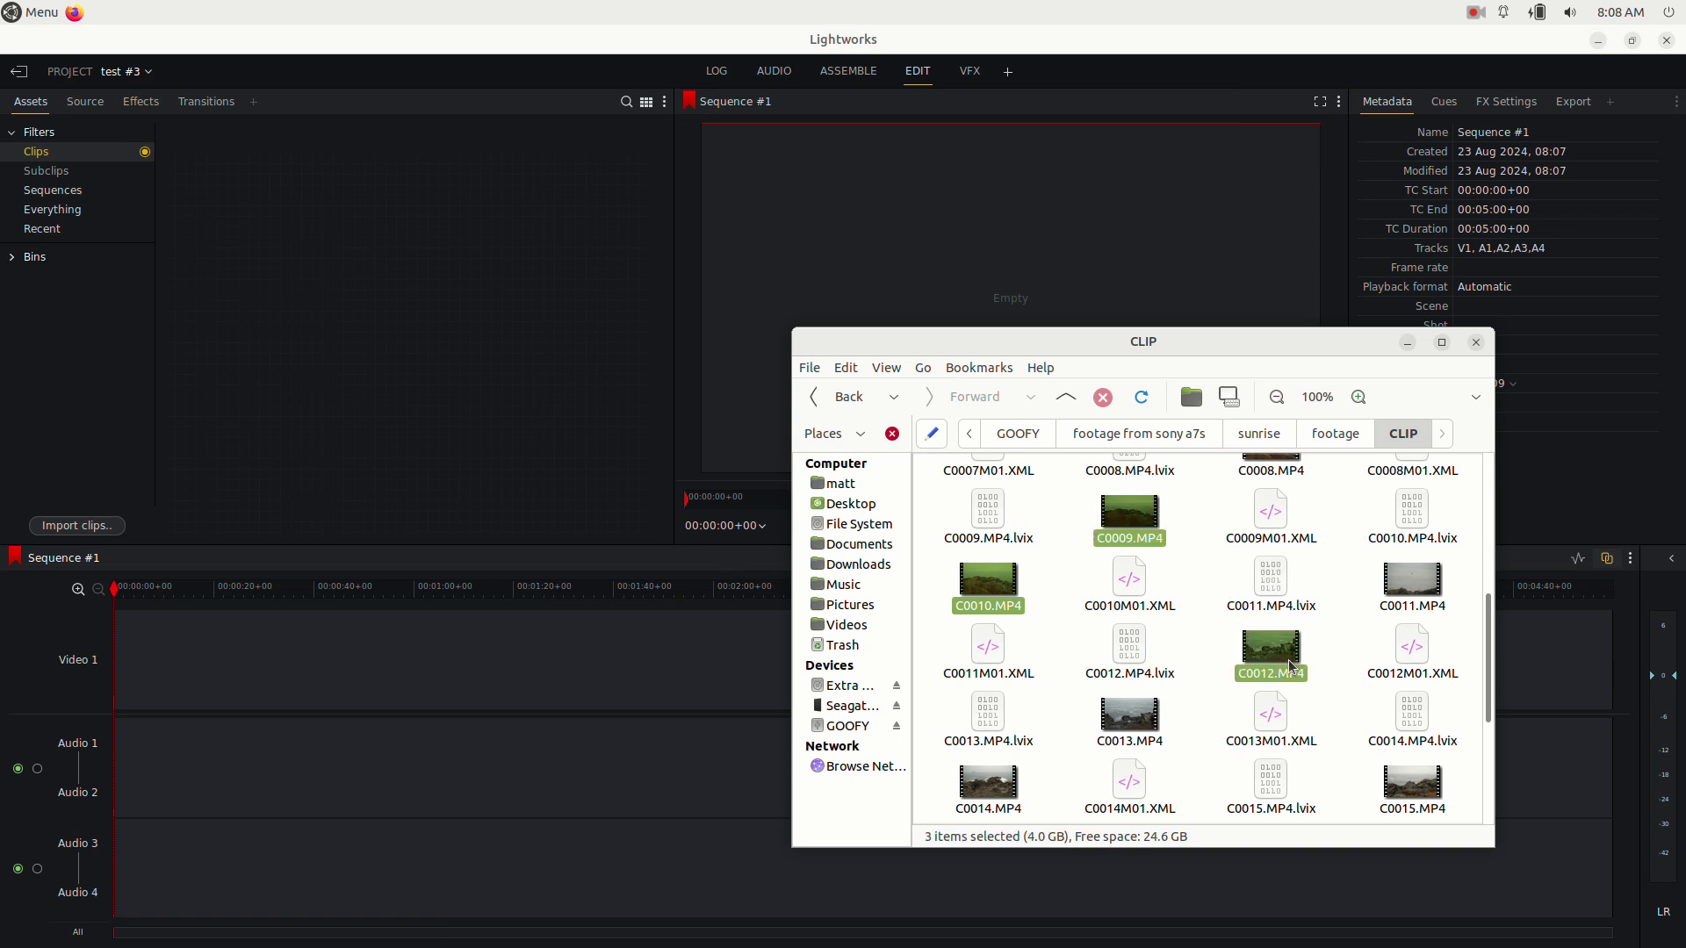
{"action": "left_click_drag", "start_coordinate": [1144, 520], "coordinate": [545, 341]}
{"action": "left_click", "coordinate": [478, 376]}
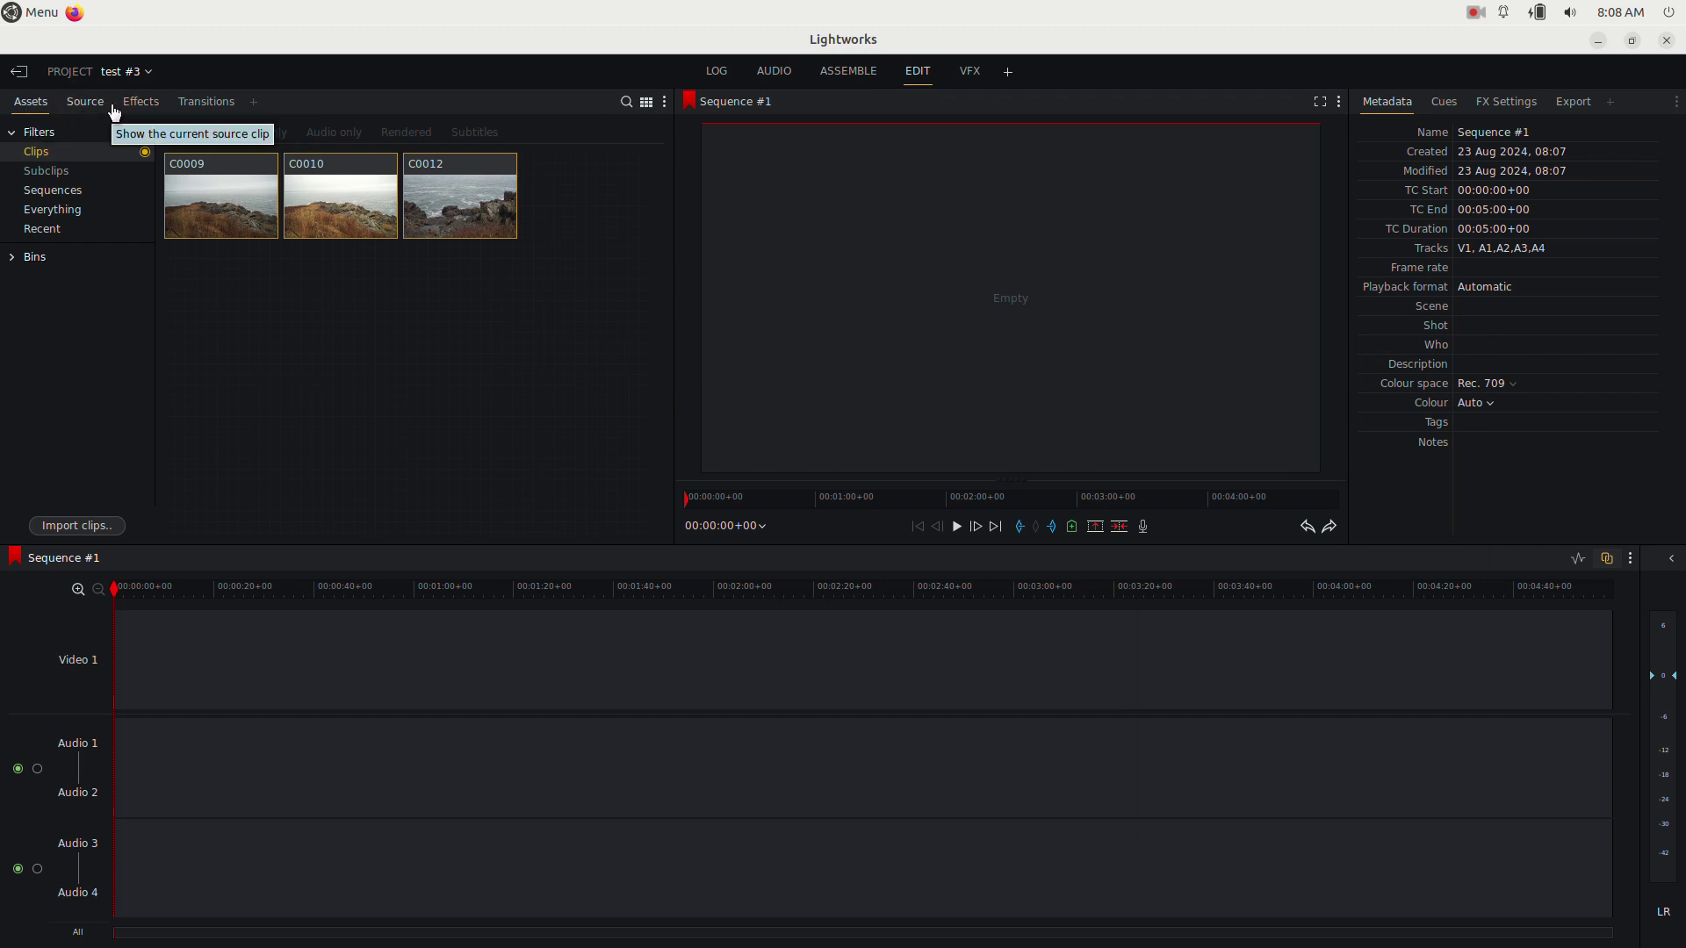
{"action": "left_click", "coordinate": [272, 314]}
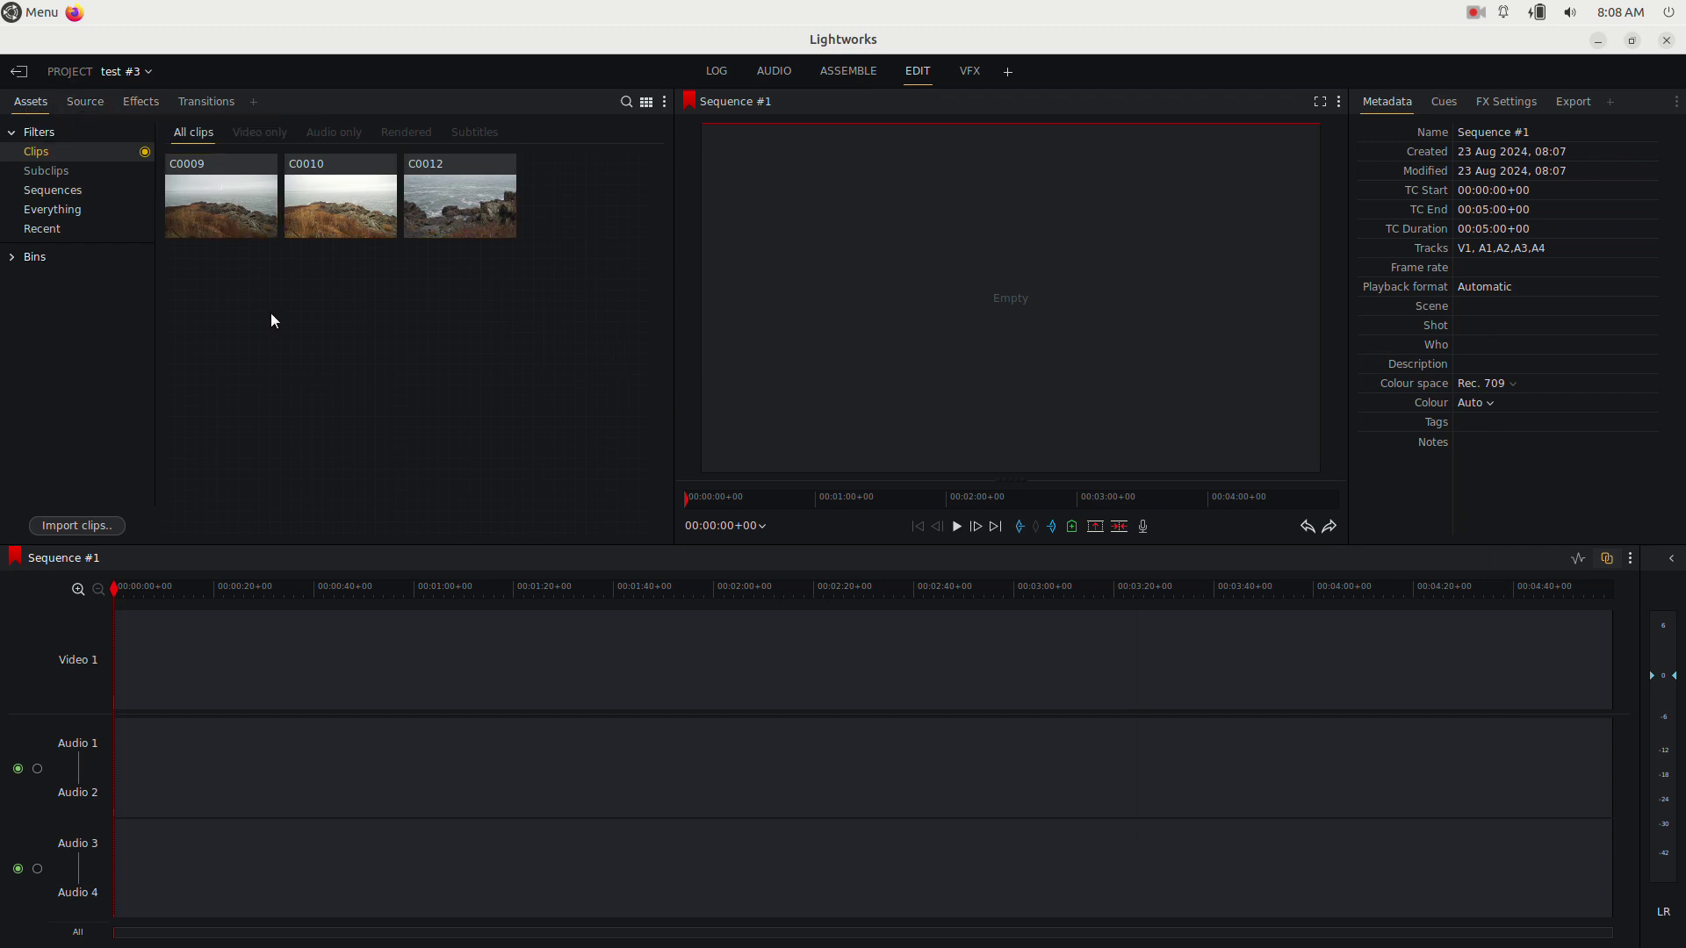
Step: Mark a section of clip C0009 ending at 00:00:12;26, place it at the start of Video 1, and play it back briefly
{"action": "double_click", "coordinate": [225, 204]}
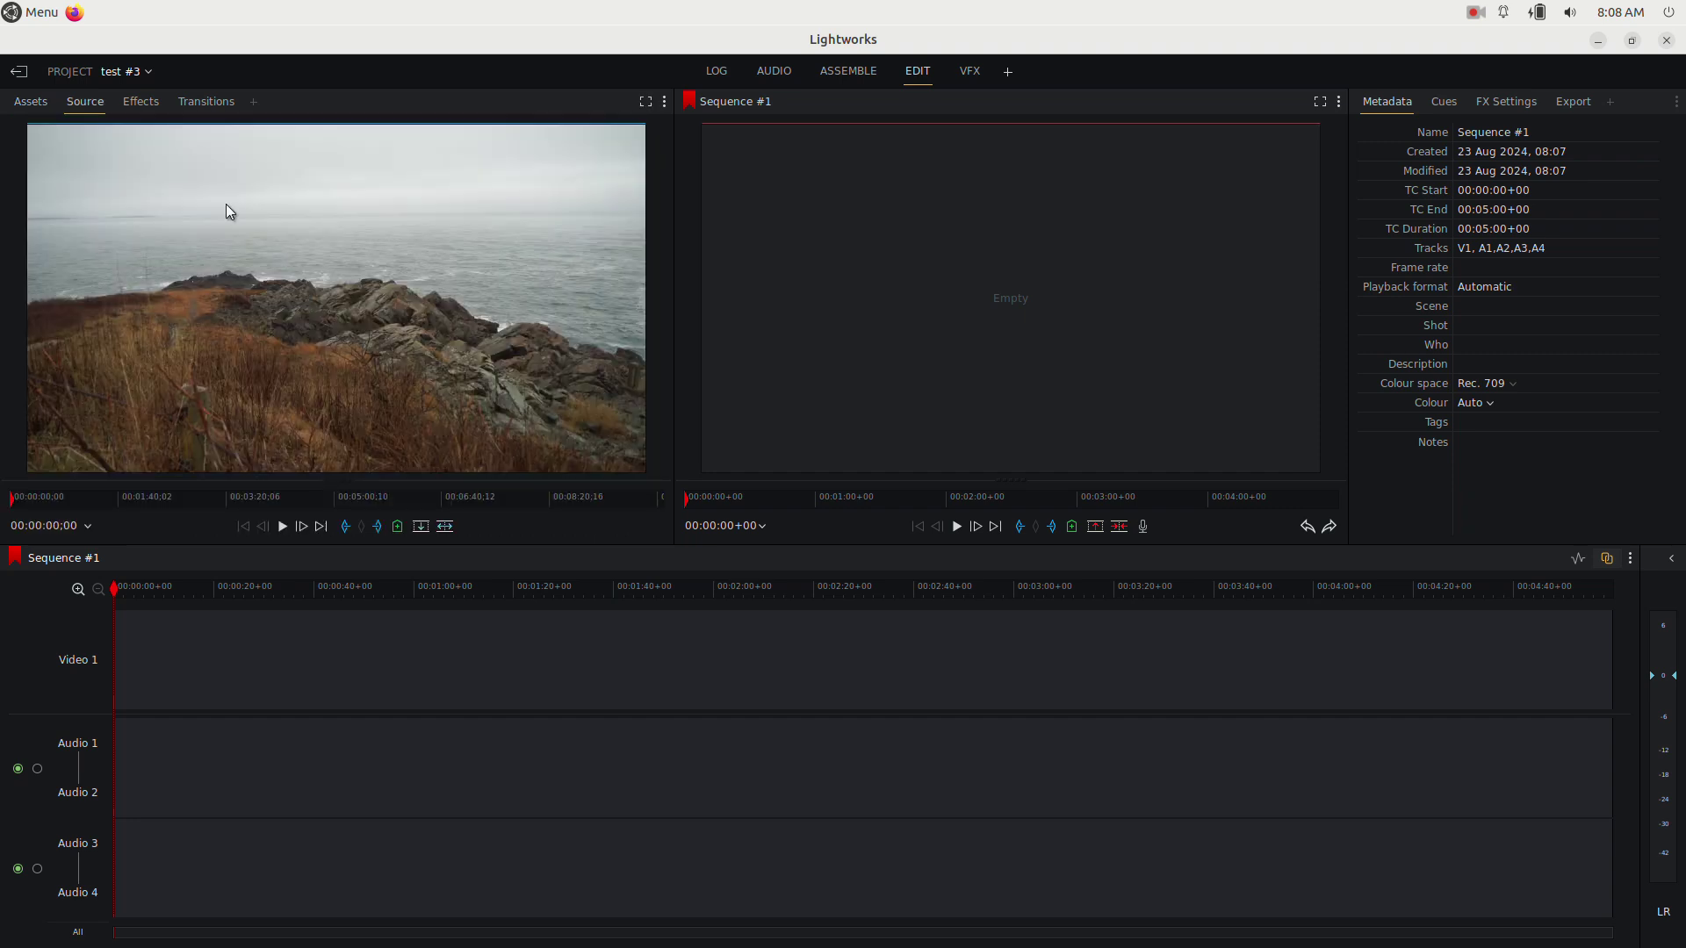
{"action": "key", "text": "space"}
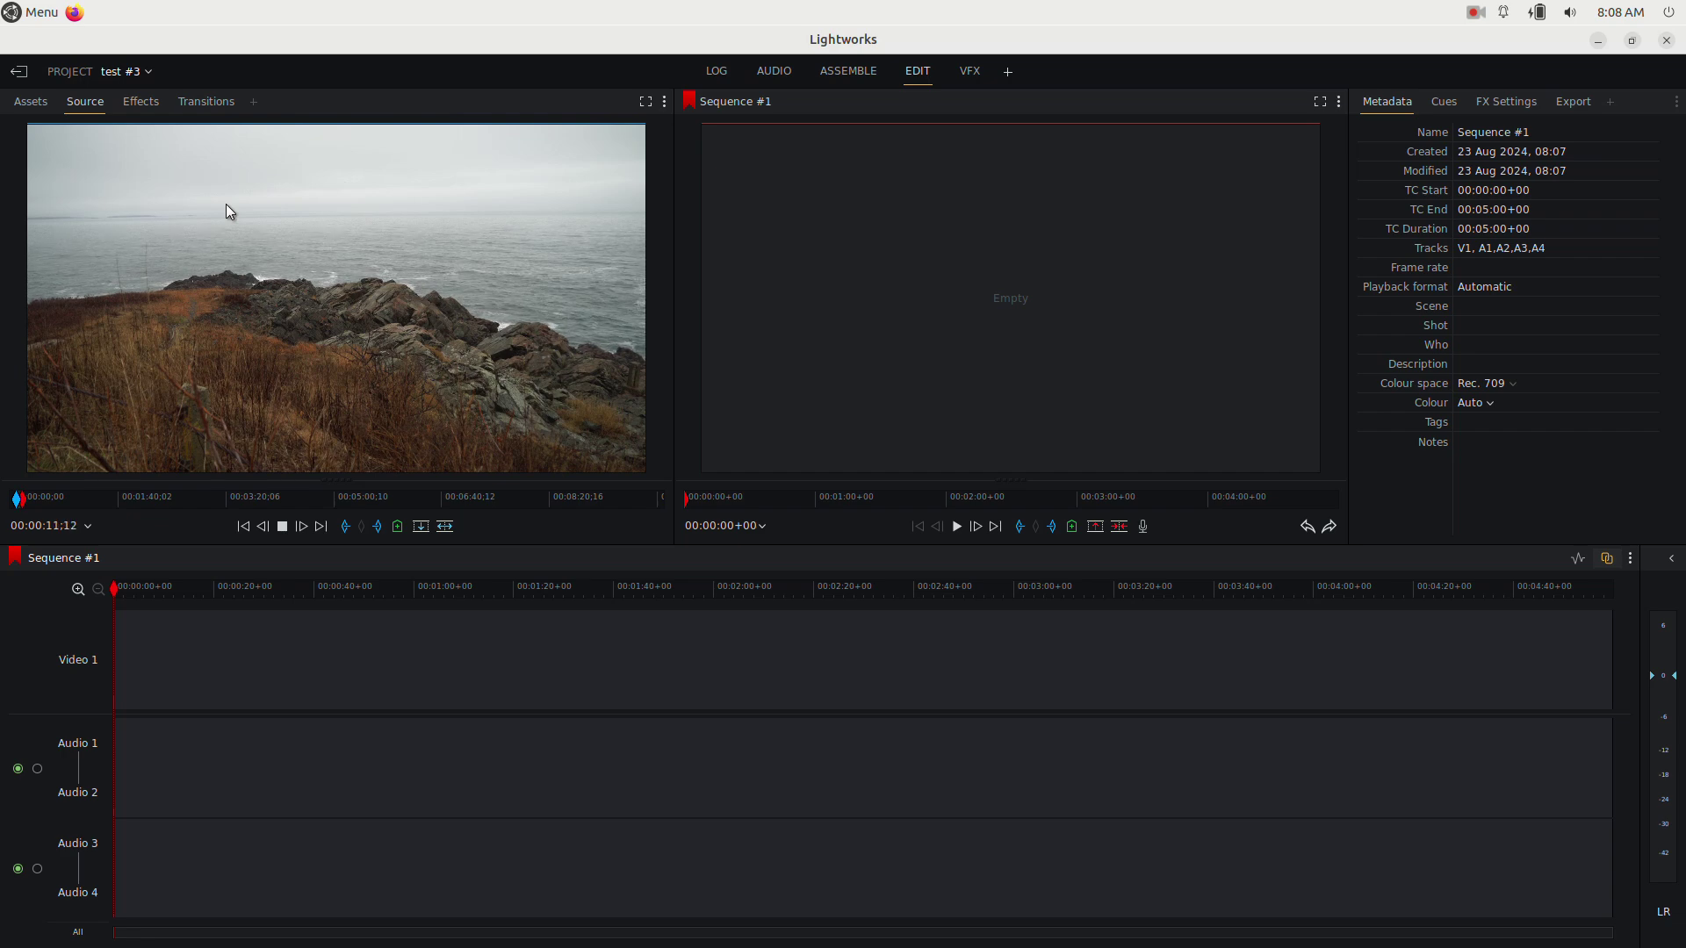
{"action": "key", "text": "space"}
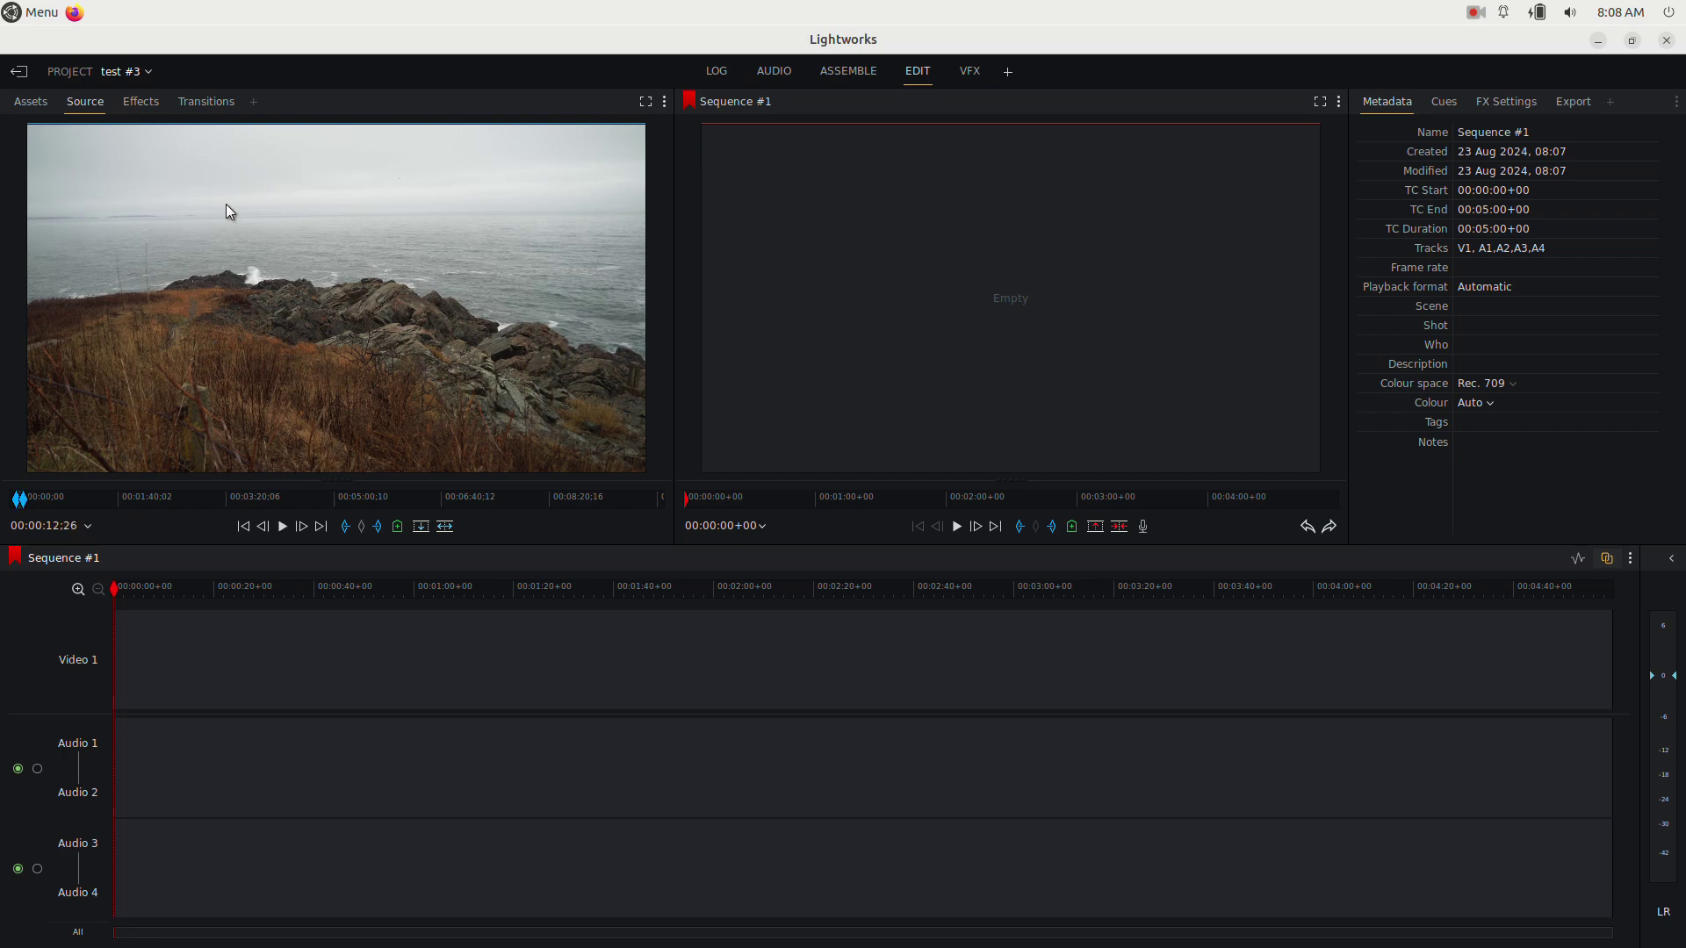
{"action": "left_click_drag", "start_coordinate": [315, 282], "coordinate": [128, 671]}
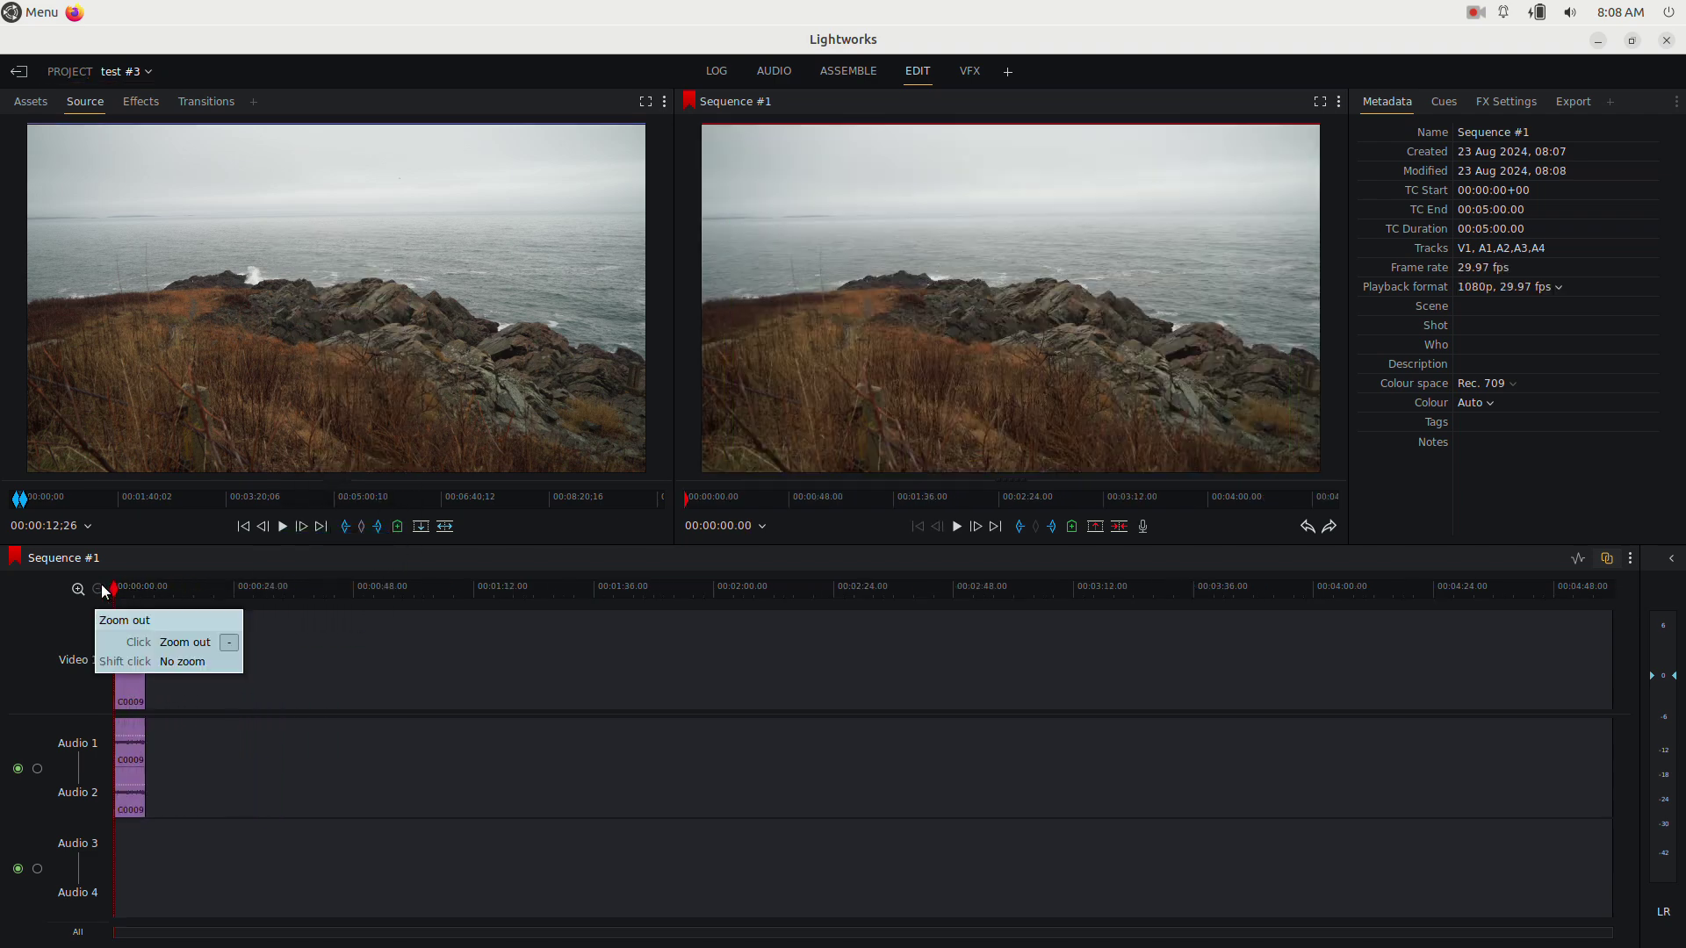
{"action": "key", "text": "space"}
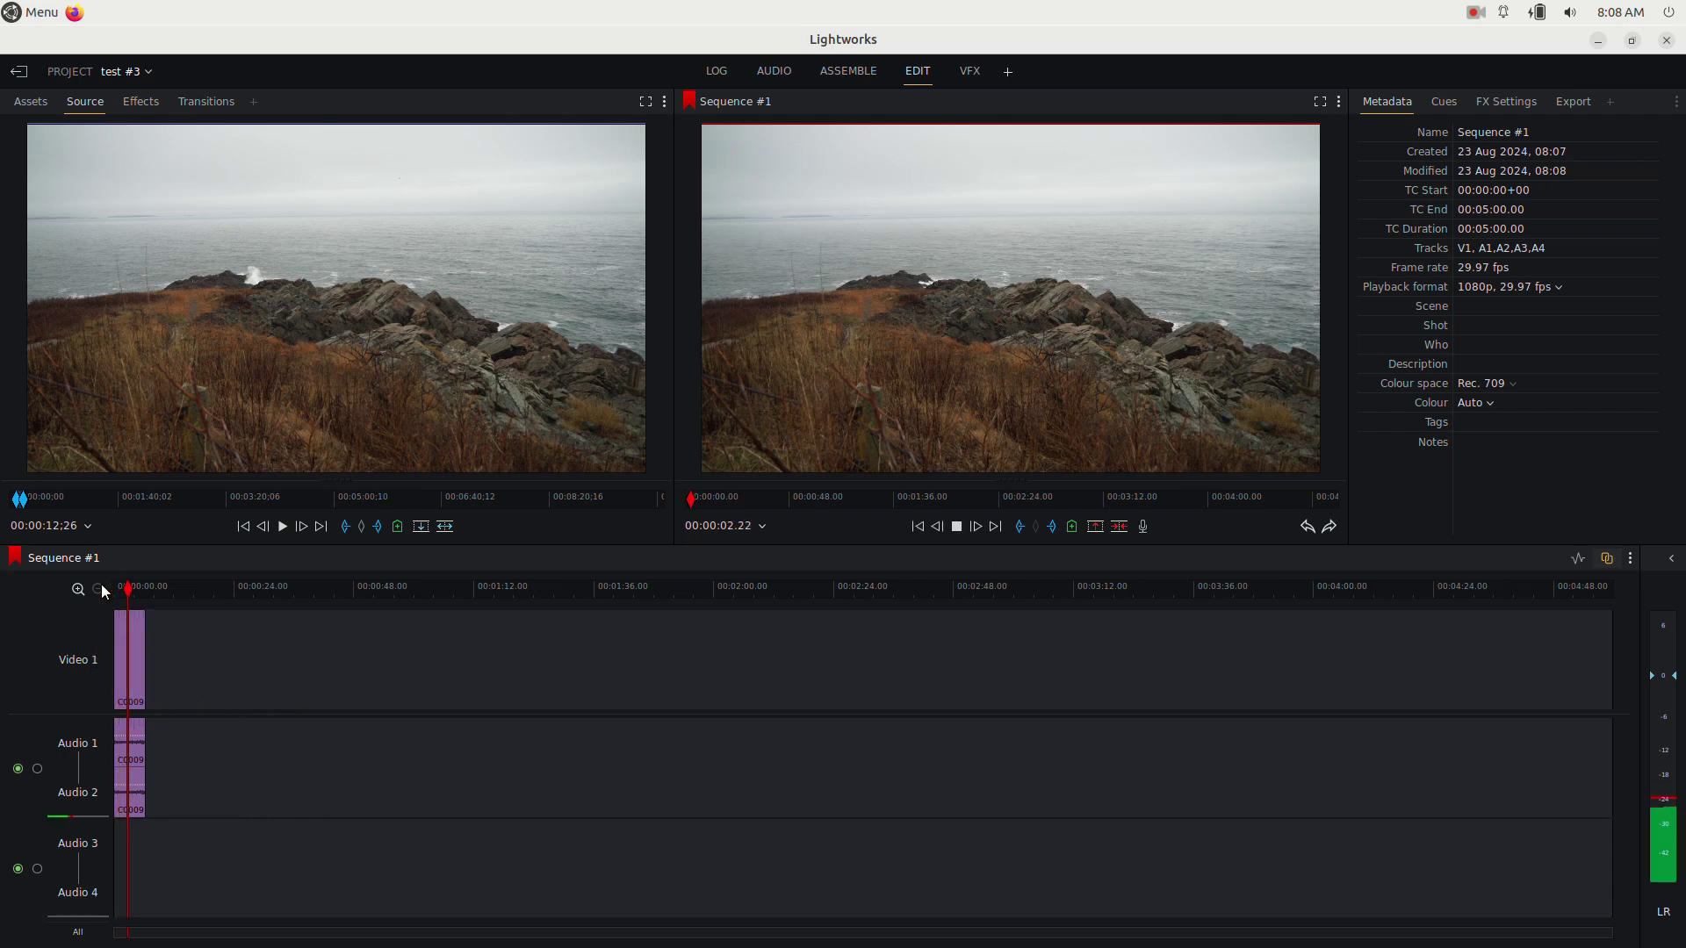
{"action": "key", "text": "space"}
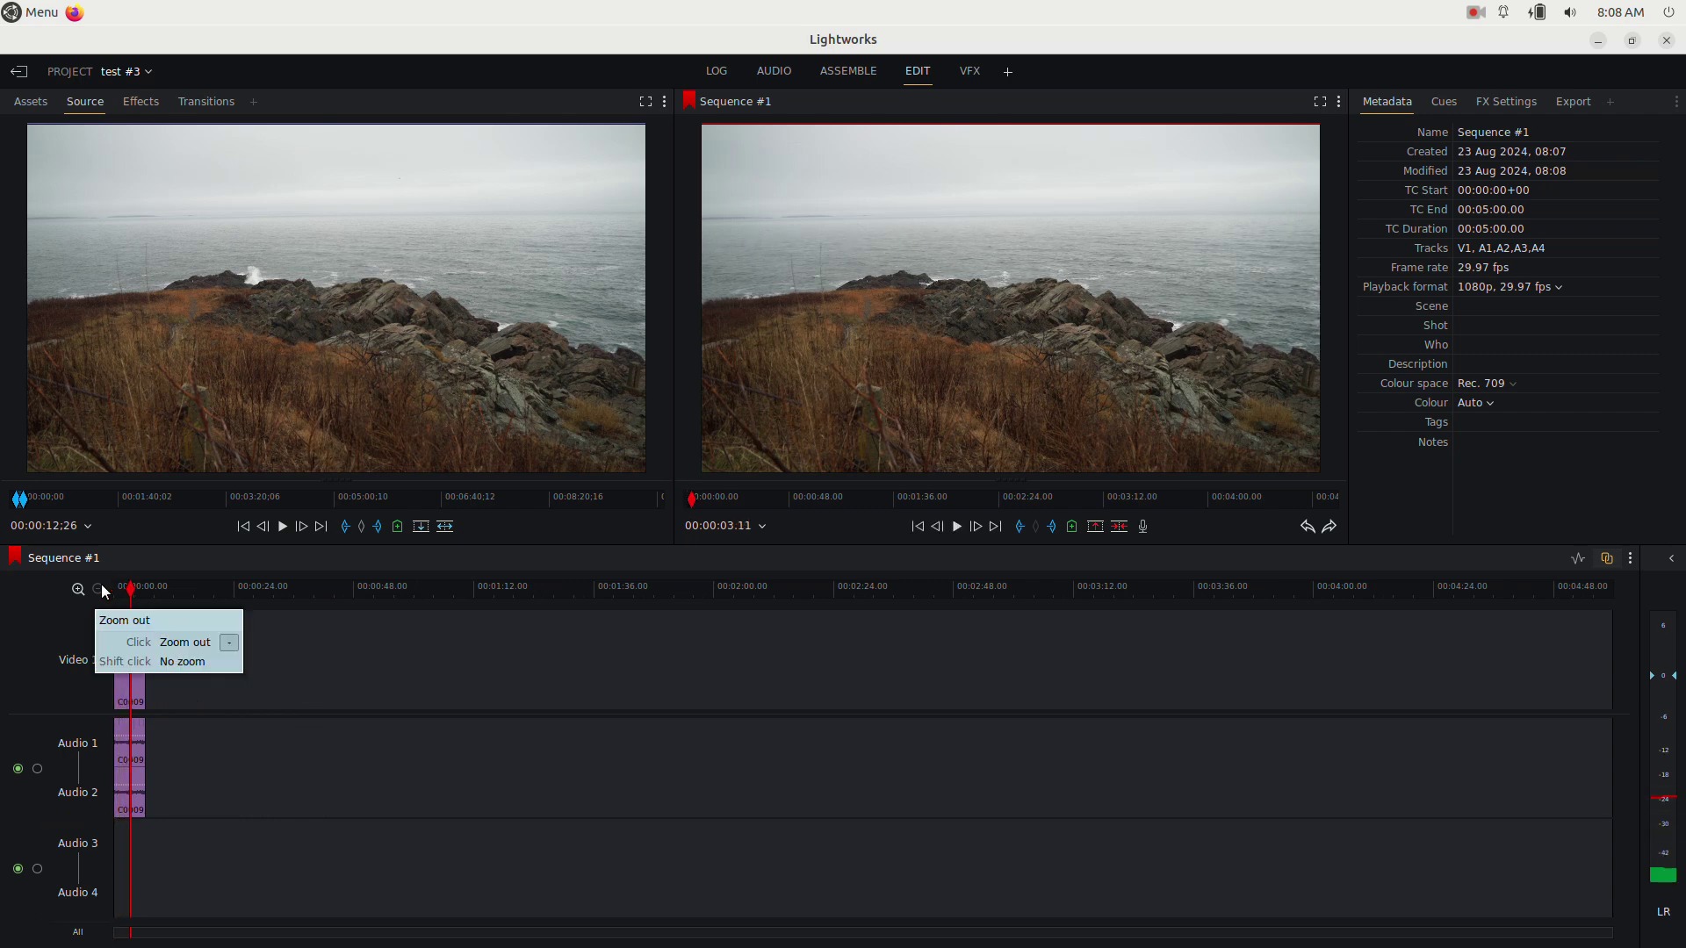
Step: Mark a short section within the first seconds of clip C0012 and add it directly after the C0009 segment on the timeline
{"action": "left_click", "coordinate": [37, 108]}
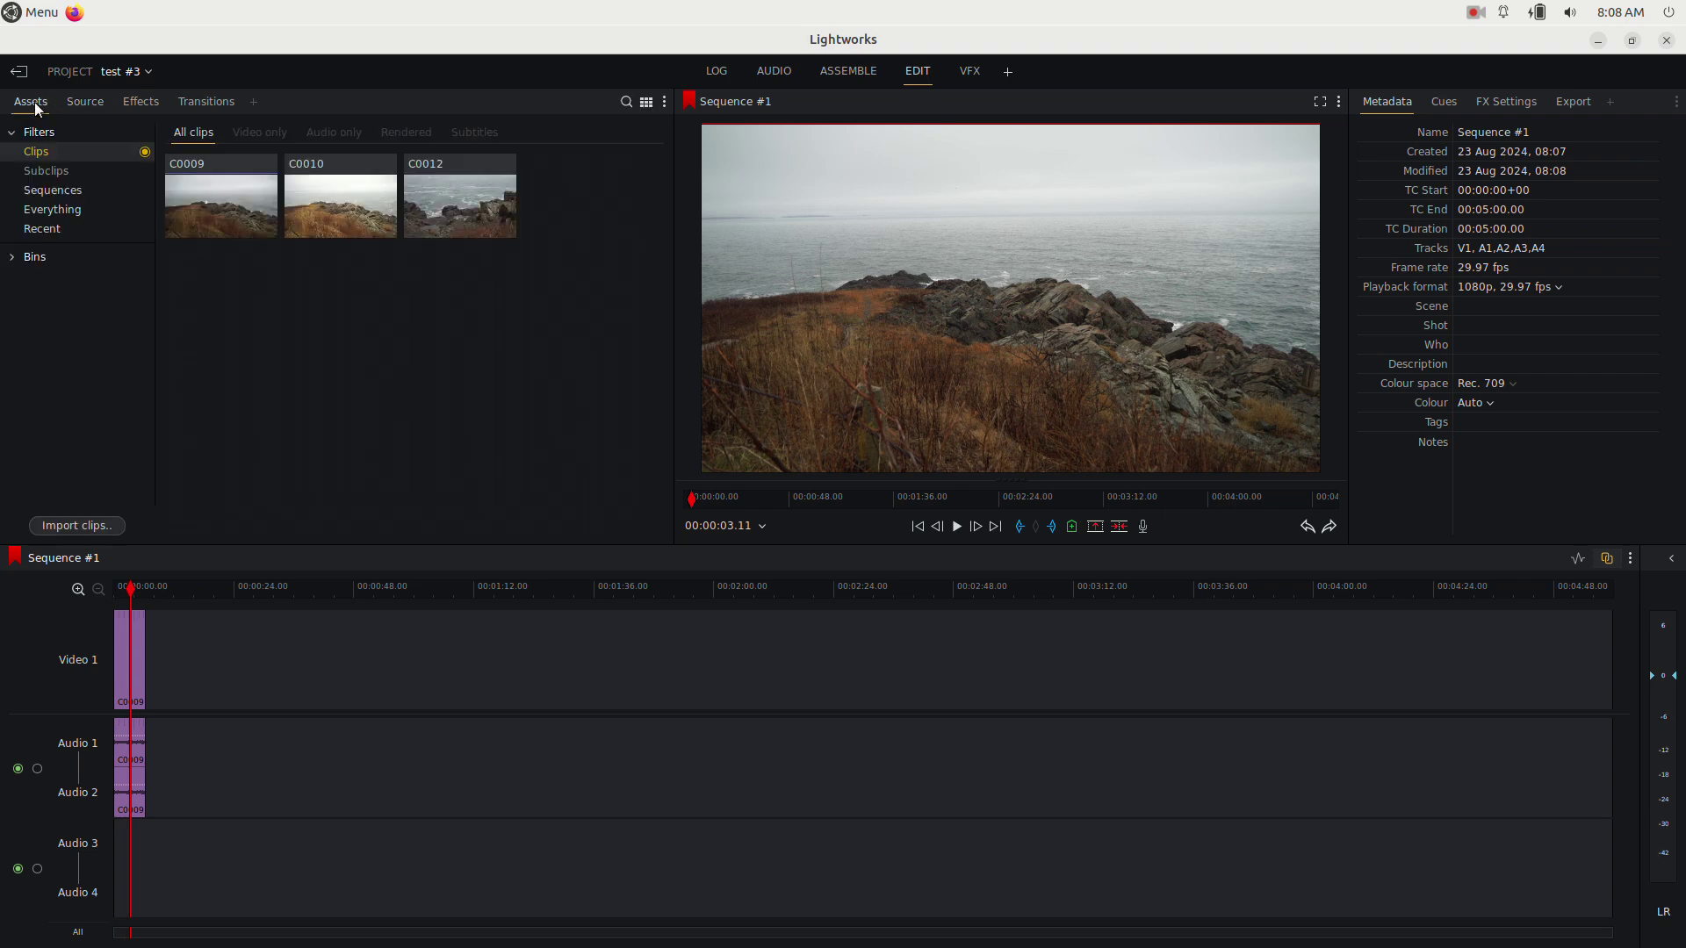
{"action": "double_click", "coordinate": [331, 203]}
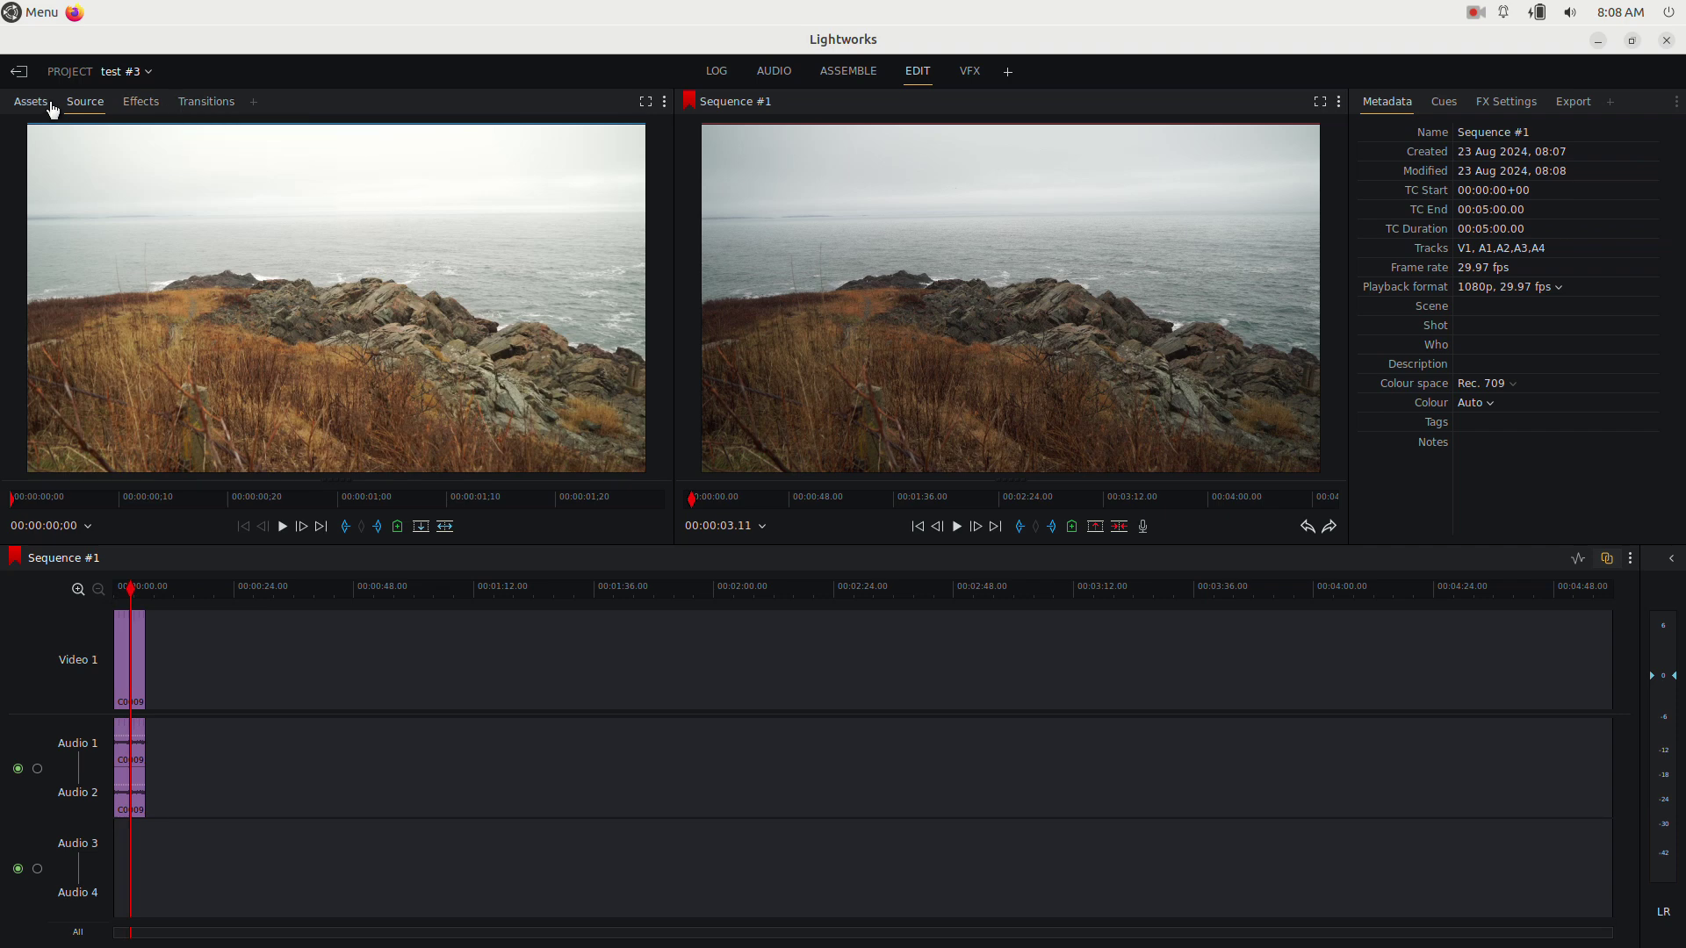
{"action": "left_click", "coordinate": [32, 110]}
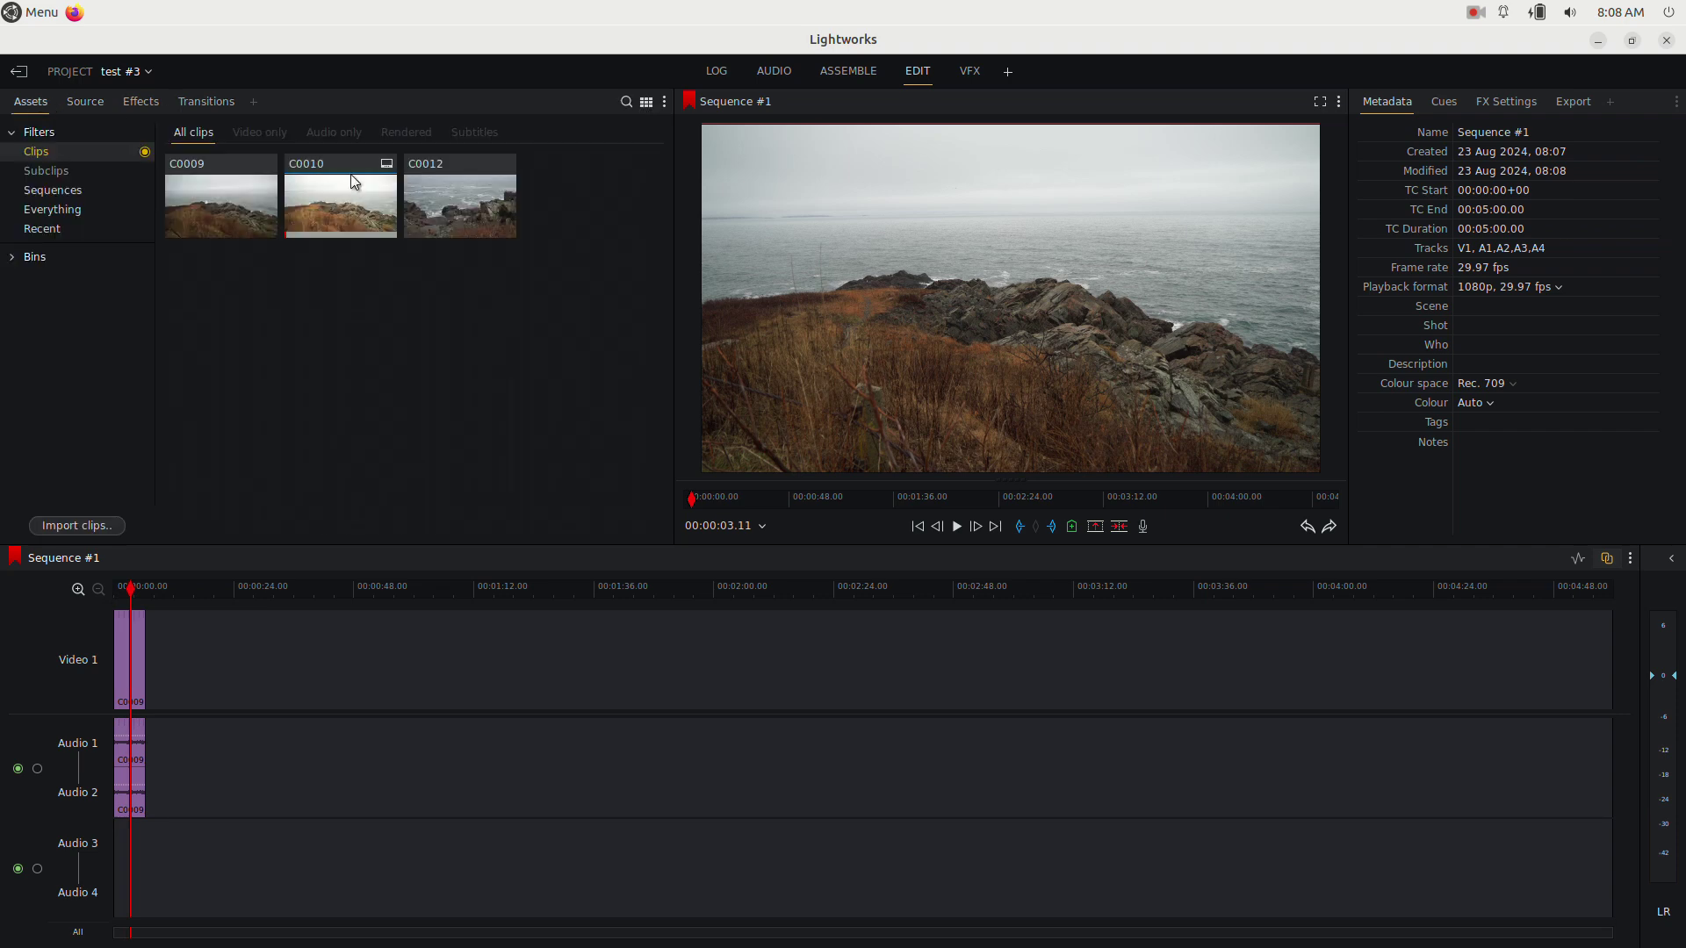
{"action": "double_click", "coordinate": [443, 199]}
{"action": "key", "text": "space"}
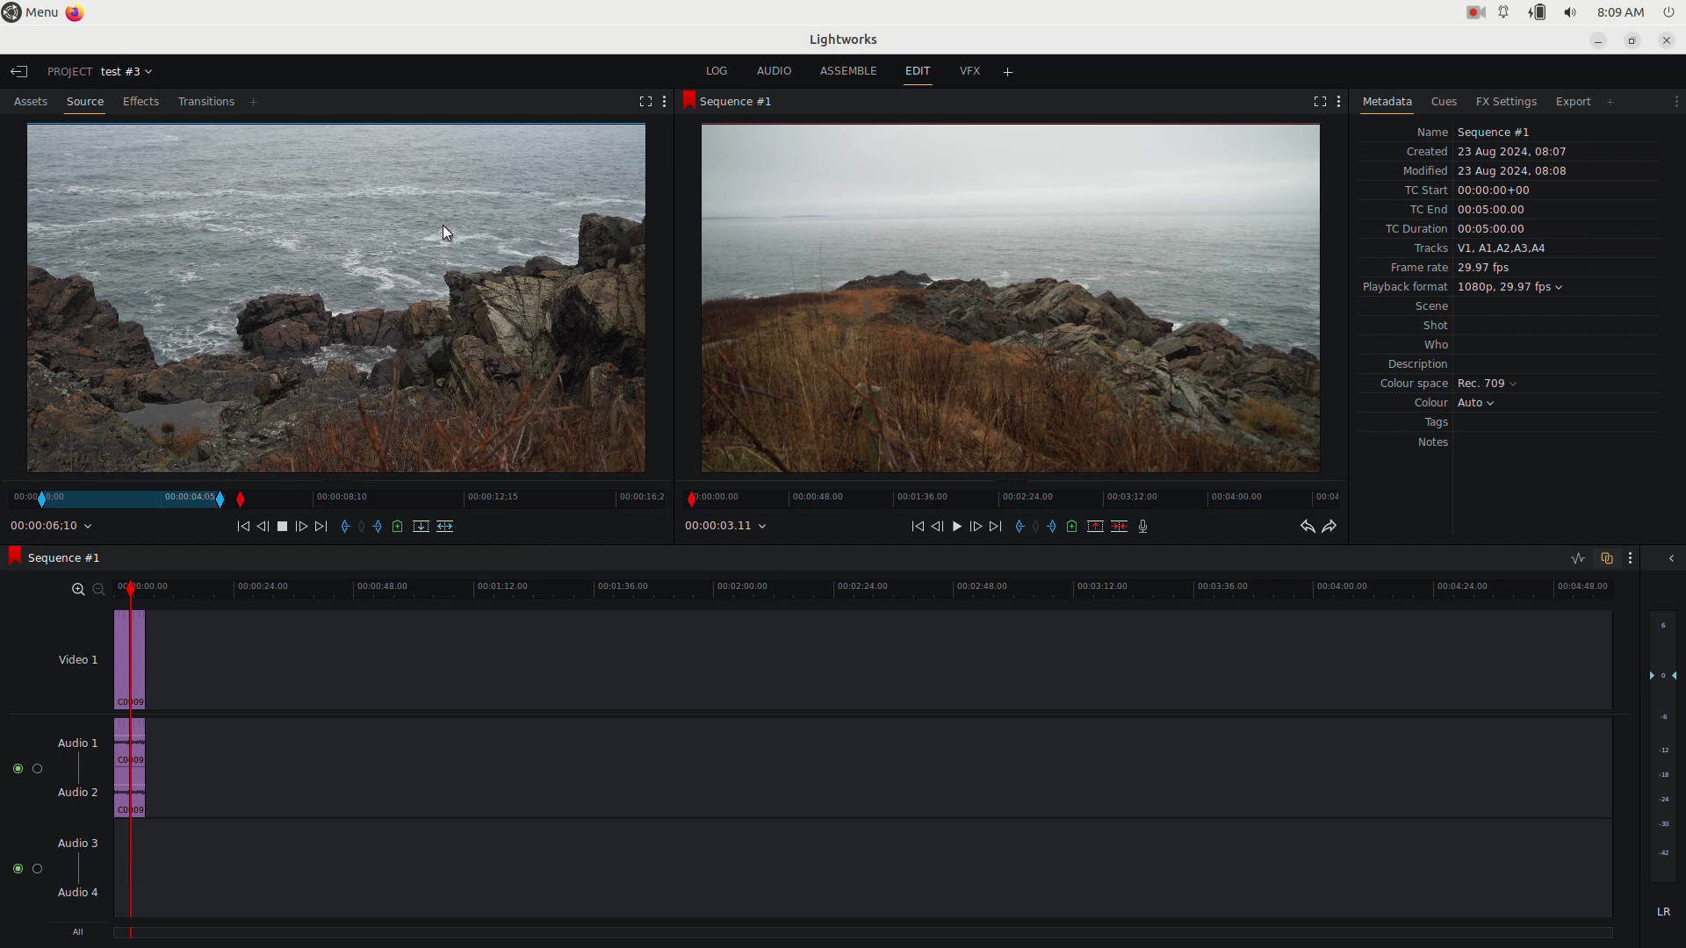
{"action": "left_click_drag", "start_coordinate": [439, 268], "coordinate": [163, 645]}
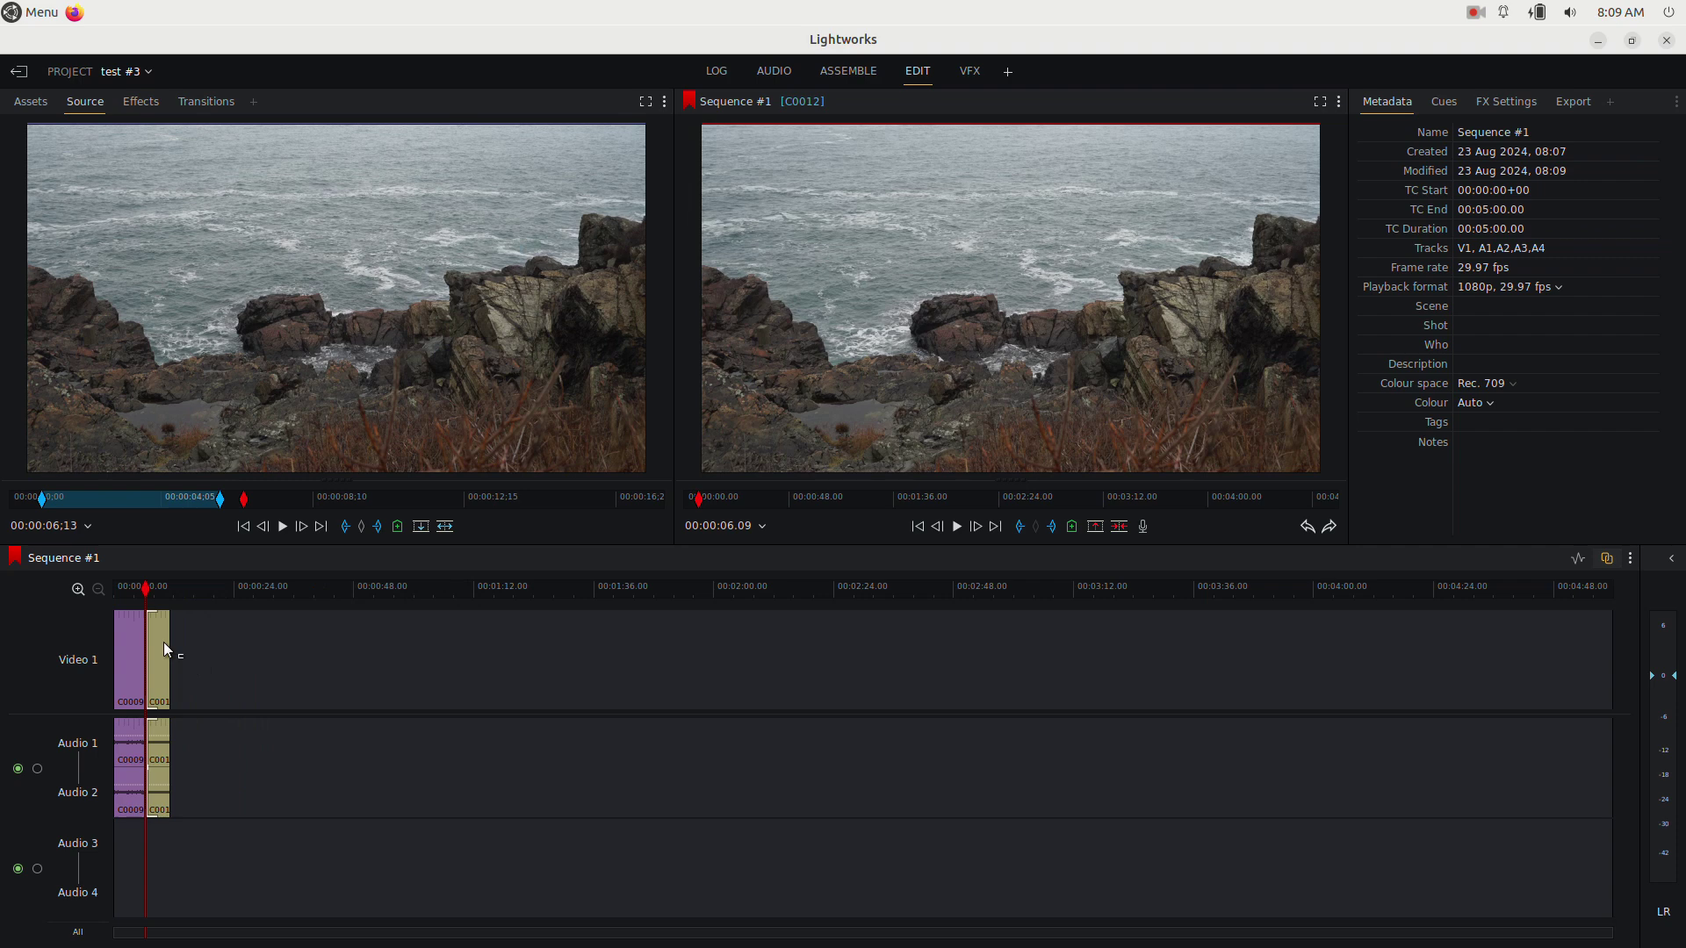
Step: Import the clip C0019.MP4 from the CLIP footage folder into the project's assets
{"action": "left_click", "coordinate": [31, 107]}
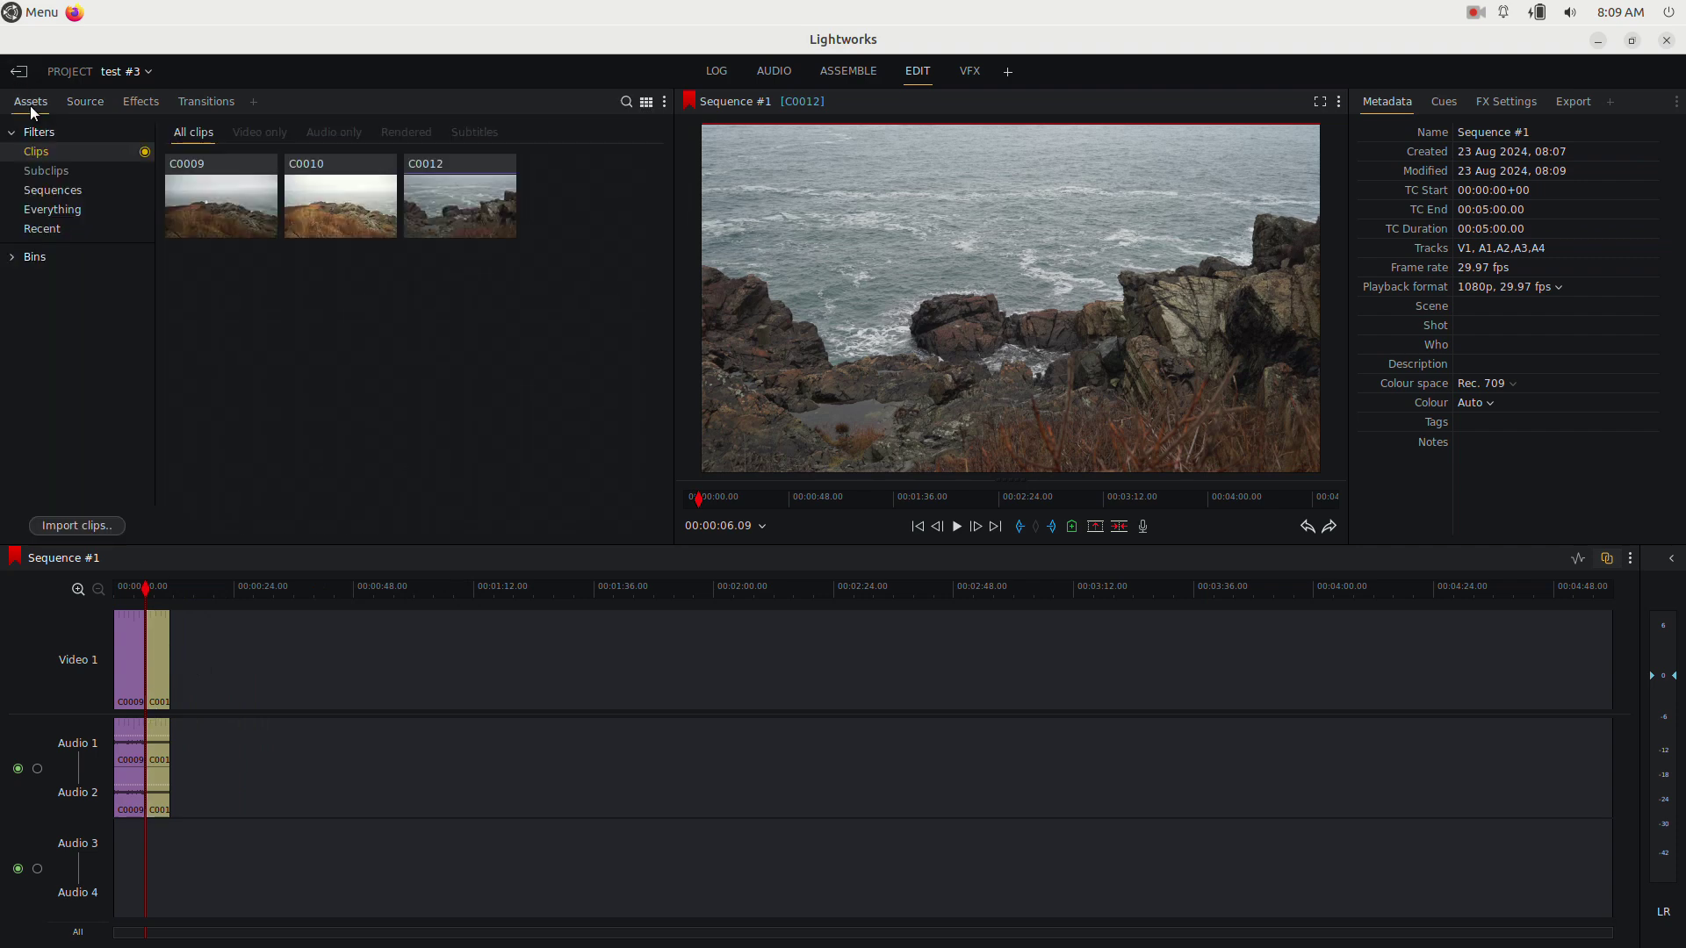
{"action": "key", "text": "alt+Tab"}
{"action": "scroll", "coordinate": [1264, 753], "scroll_direction": "down", "scroll_amount": 3}
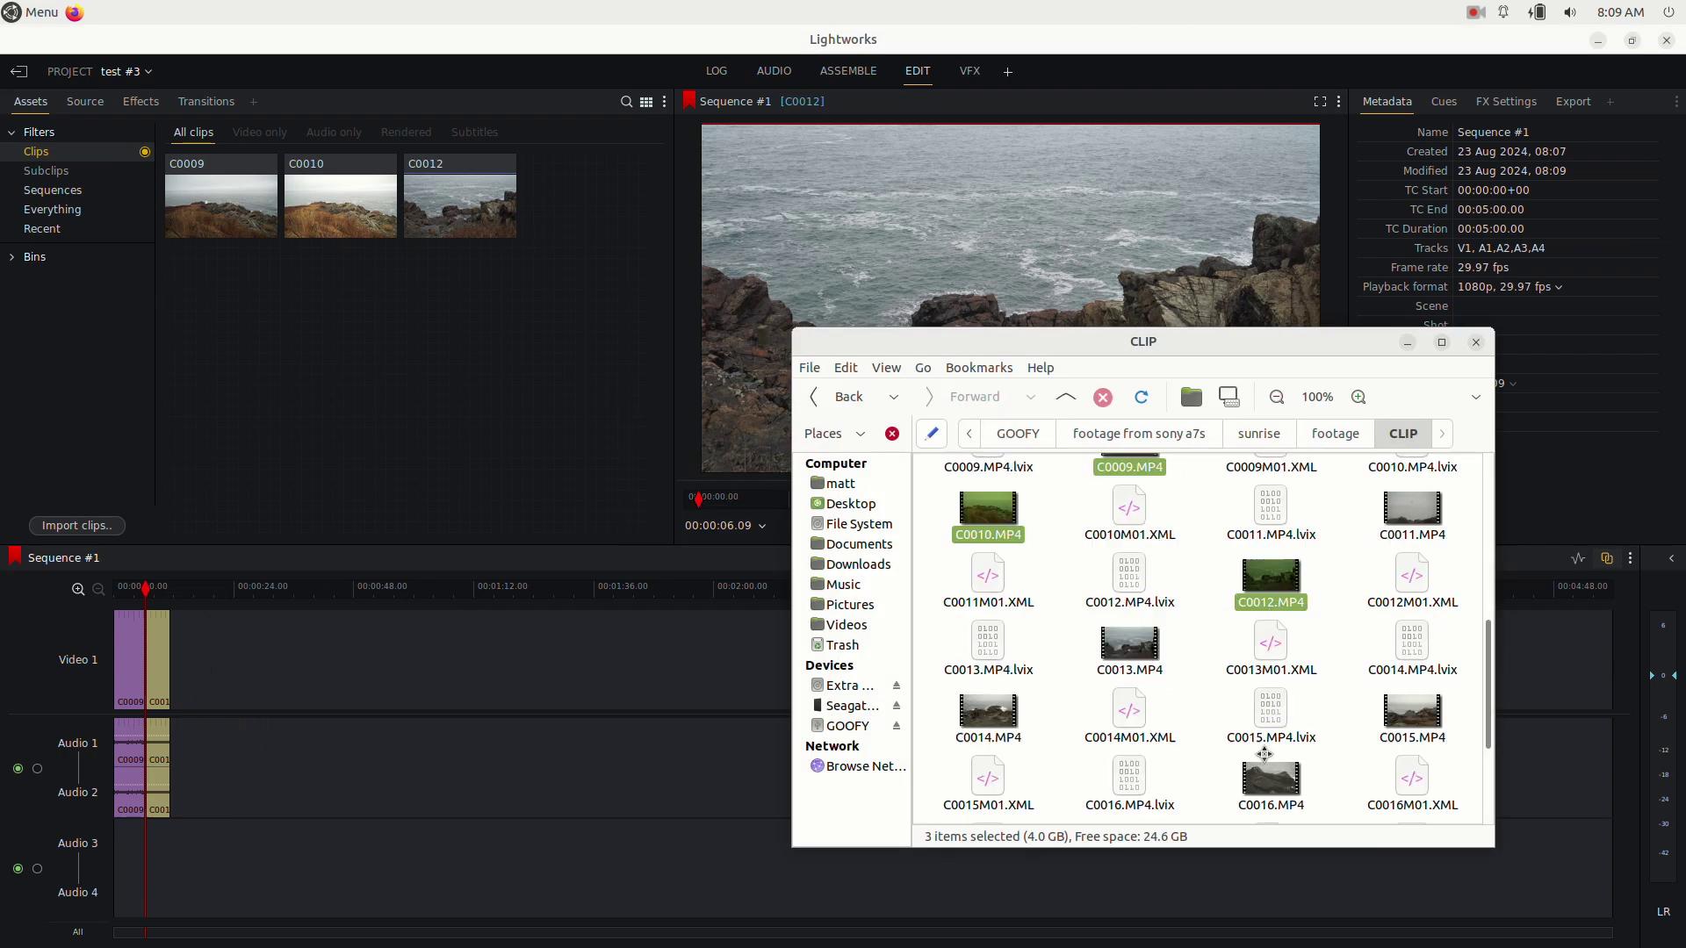
{"action": "scroll", "coordinate": [1264, 754], "scroll_direction": "down", "scroll_amount": 1}
{"action": "left_click_drag", "start_coordinate": [1412, 786], "coordinate": [413, 347]}
{"action": "left_click", "coordinate": [255, 205]}
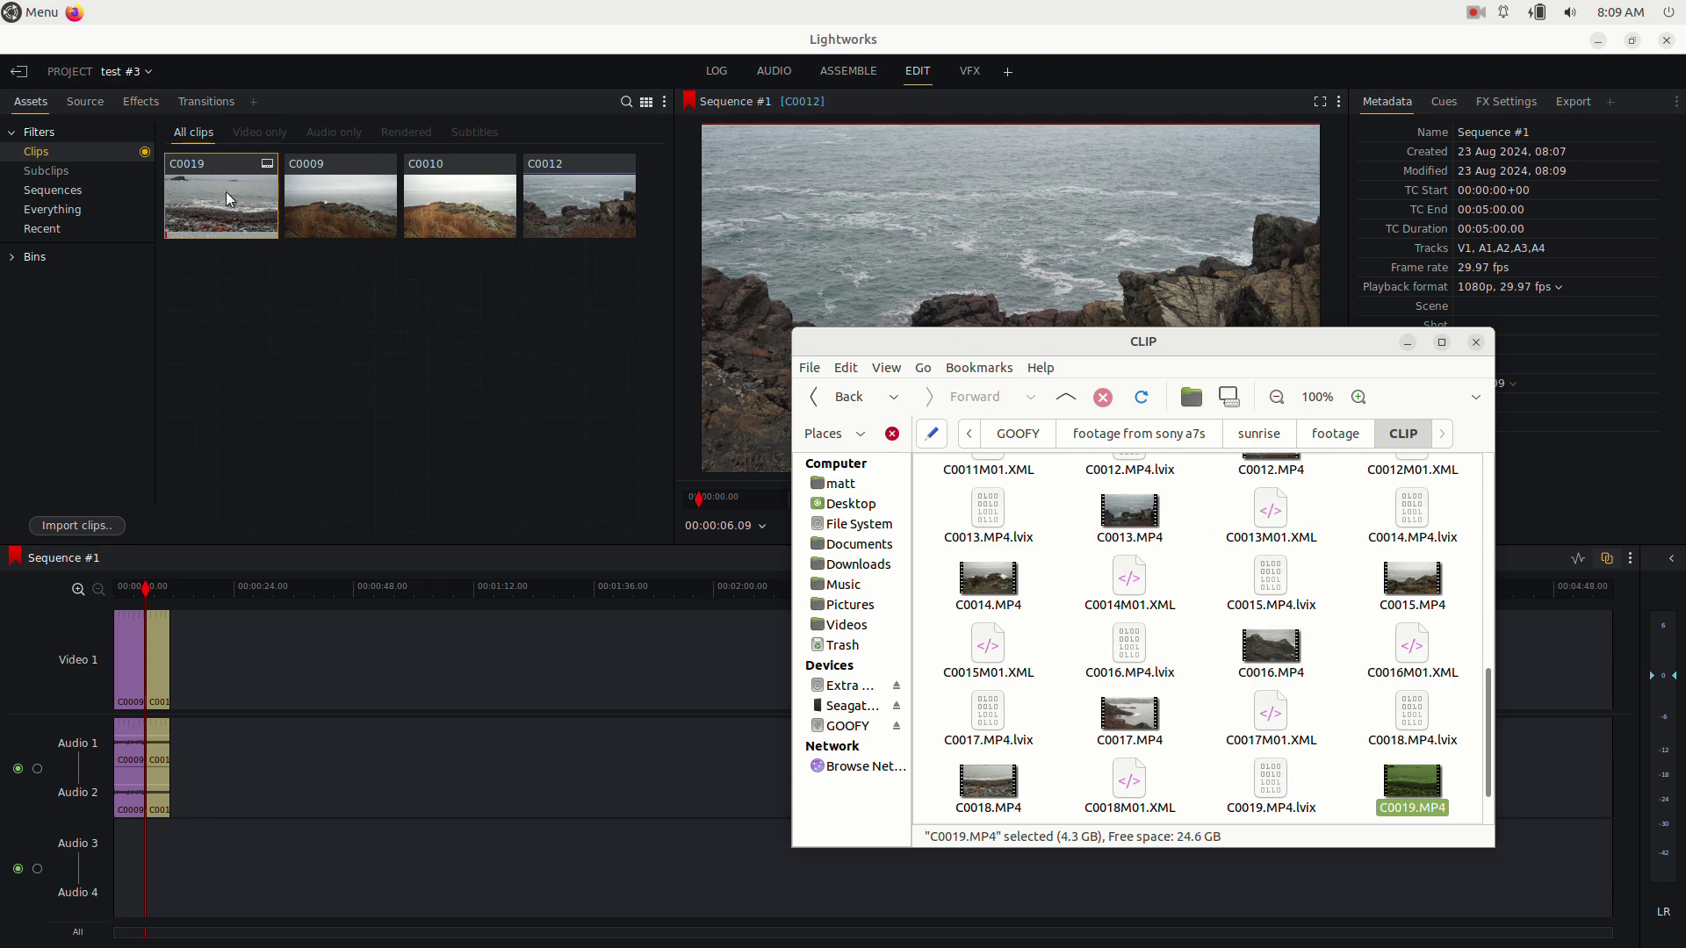
Step: Mark a section of clip C0019 ending at 00:00:08;26 and place it at the sequence playhead, overwriting the C0012 segment
{"action": "double_click", "coordinate": [217, 208]}
{"action": "key", "text": "space"}
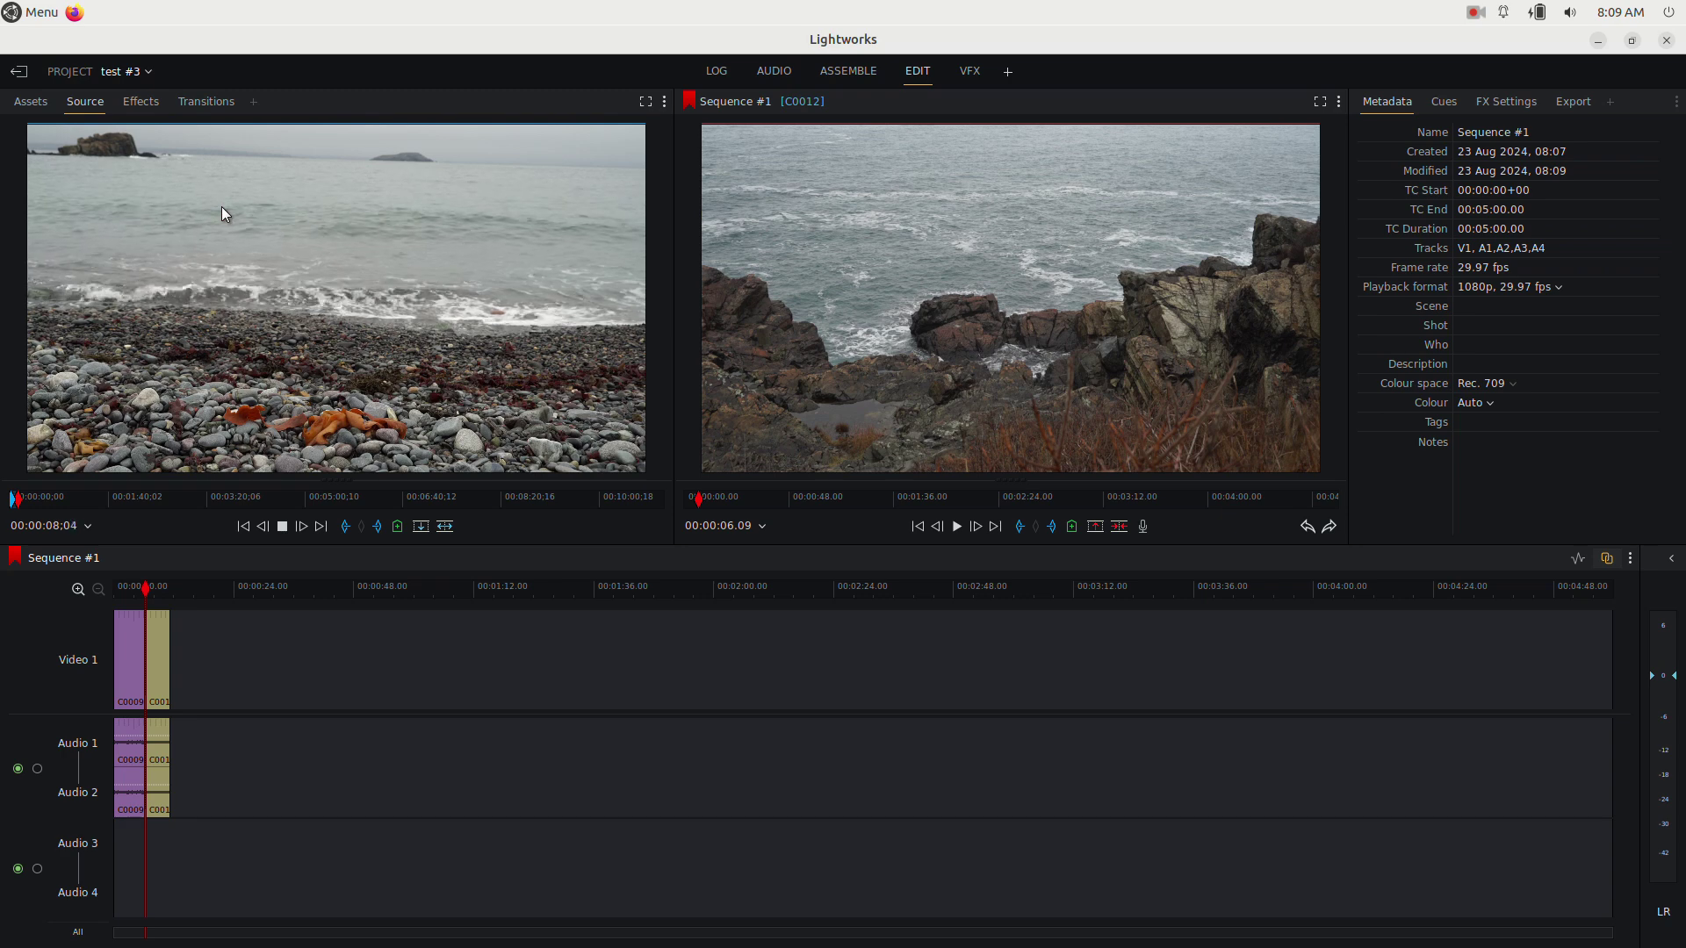
{"action": "key", "text": "space"}
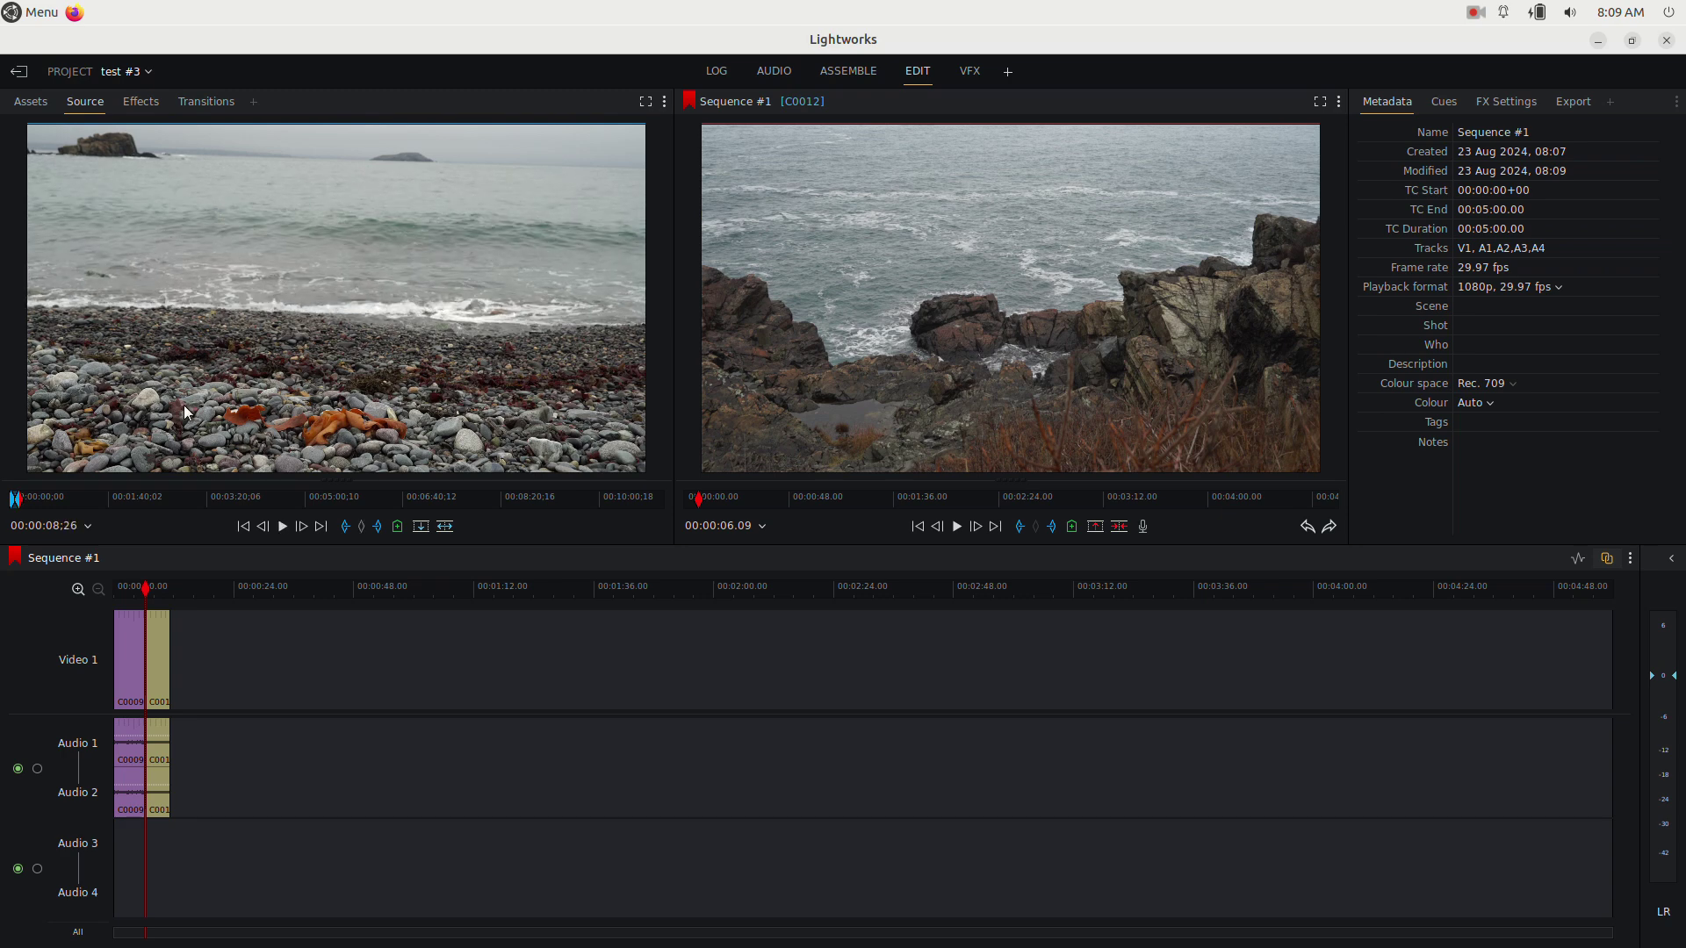
{"action": "left_click", "coordinate": [421, 527]}
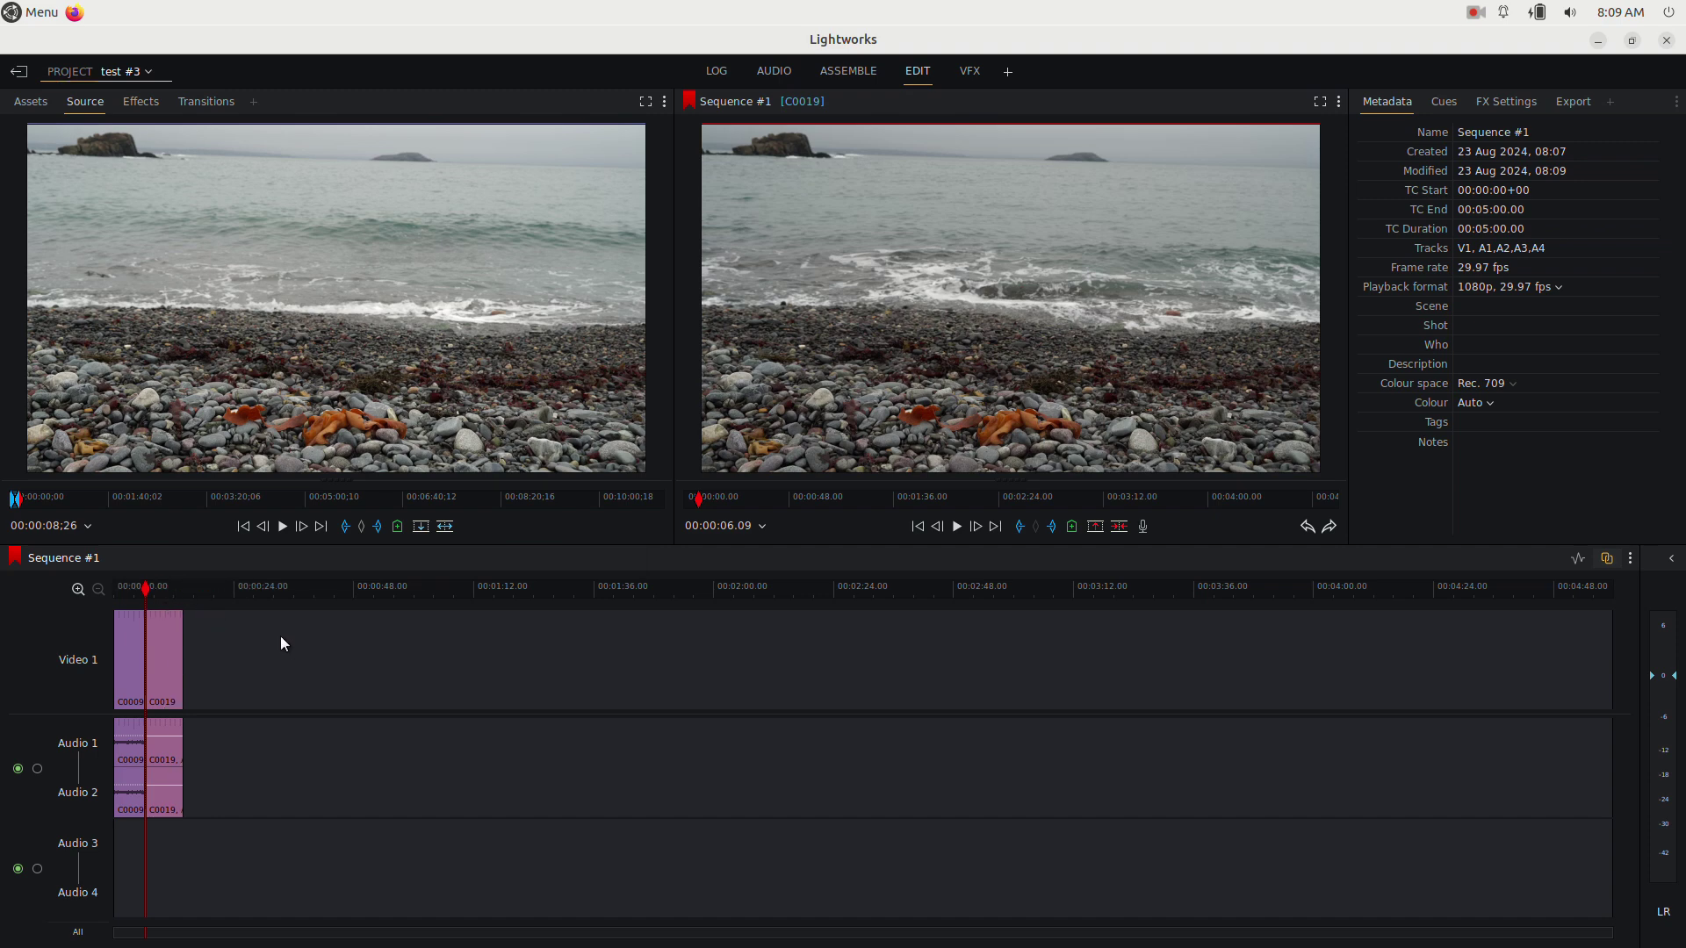
Step: Undo the overwrite of the C0012 segment and insert the marked C0019 section between C0009 and C0012
{"action": "key", "text": "ctrl+z"}
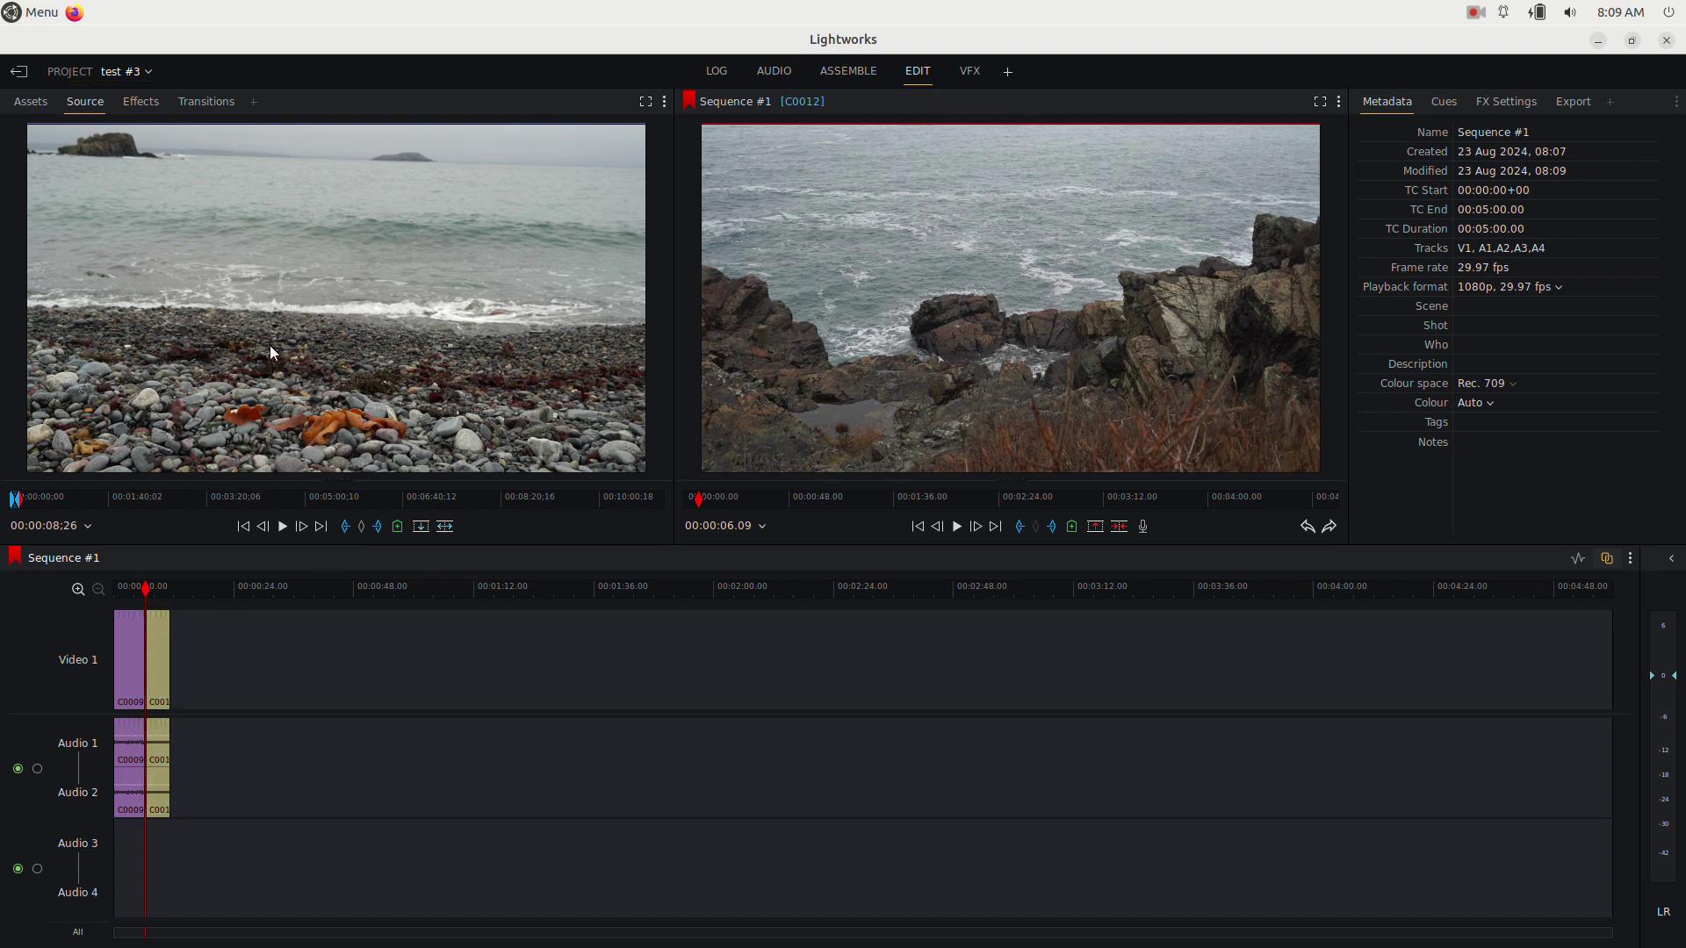
{"action": "left_click", "coordinate": [132, 657]}
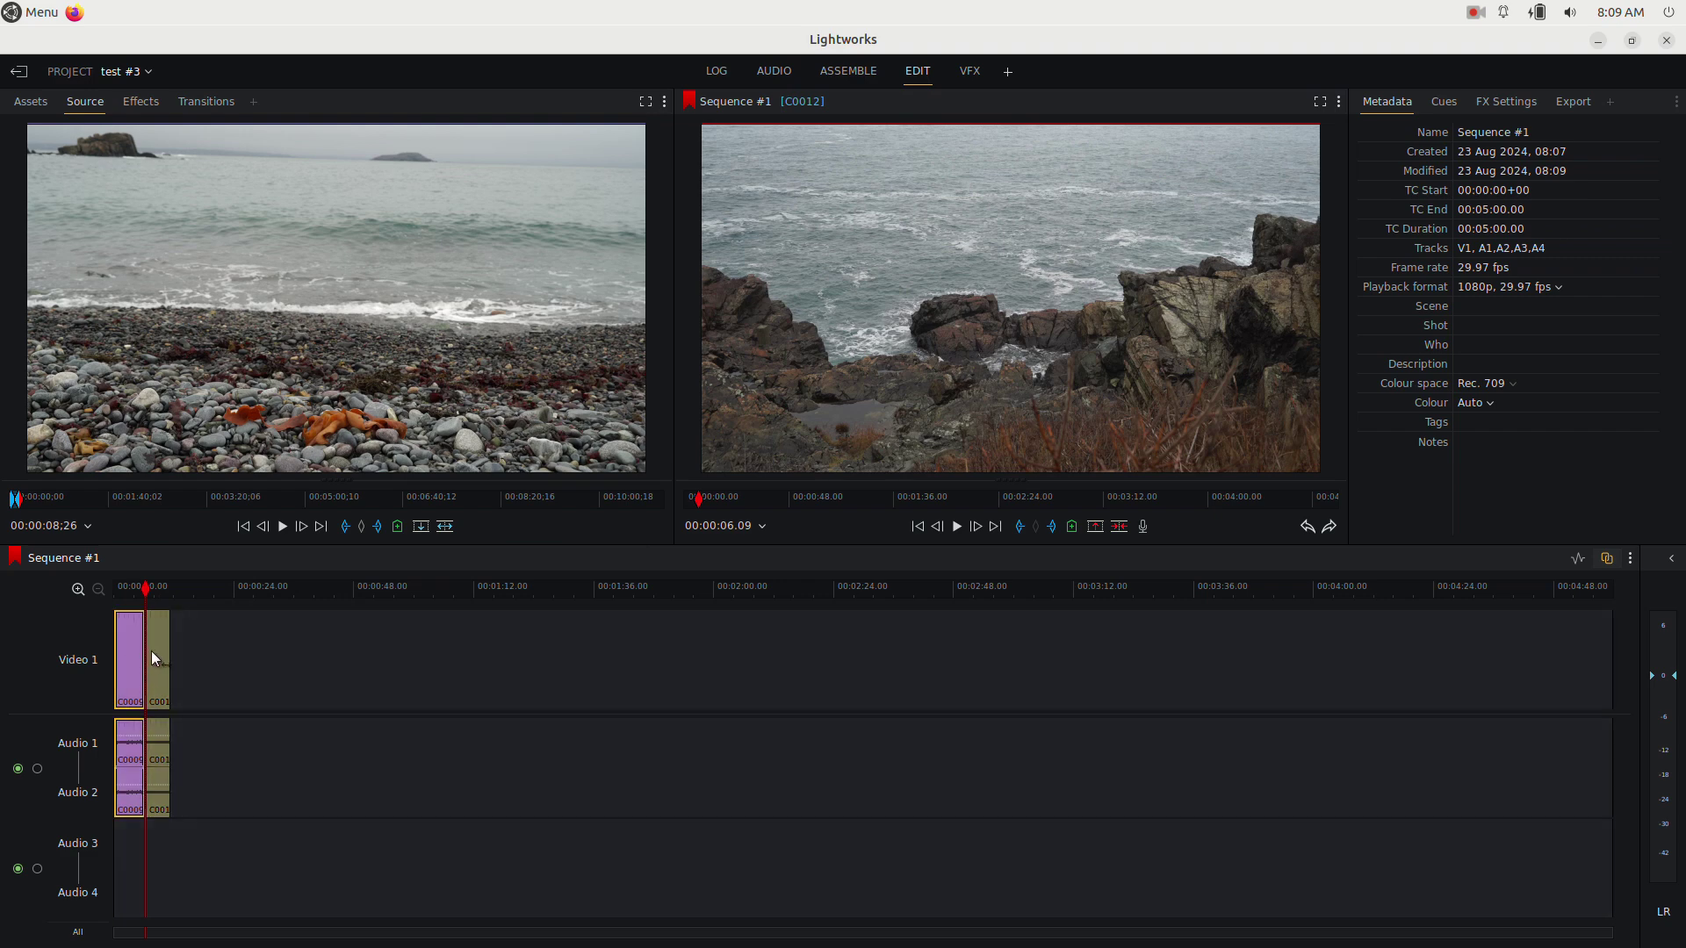
{"action": "left_click", "coordinate": [444, 526]}
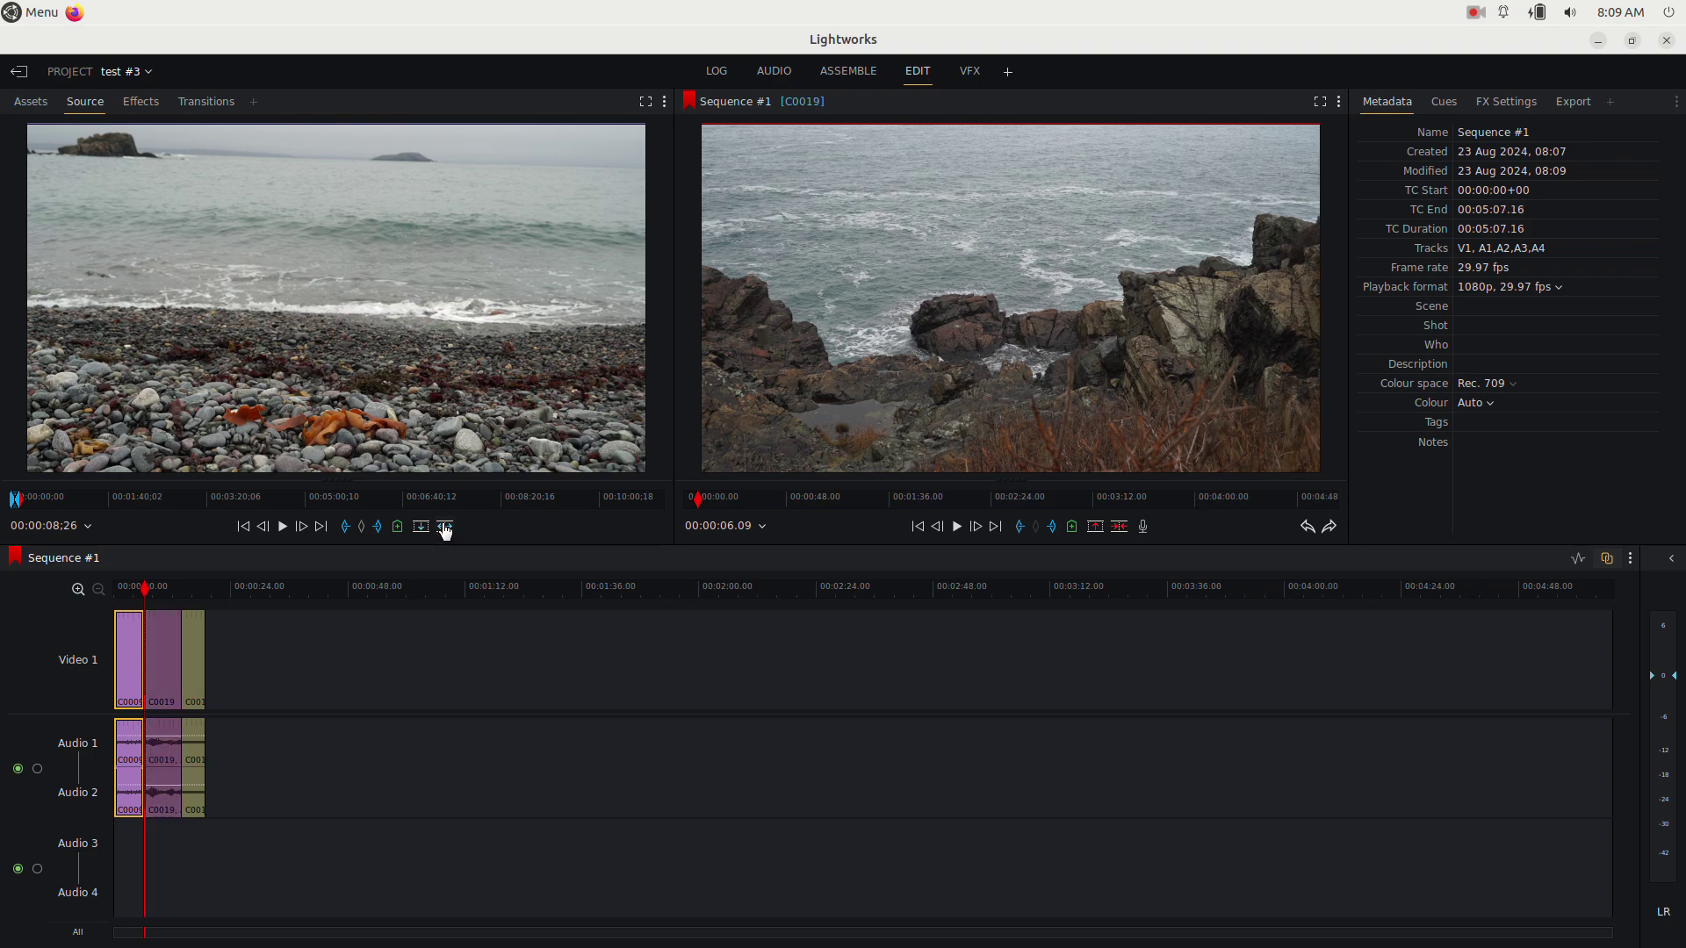
Step: Zoom in on the sequence timeline and scrub across the cuts between C0009, C0019 and C0012 to review them
{"action": "mouse_move", "coordinate": [188, 590]}
{"action": "left_mouse_down"}
{"action": "mouse_move", "coordinate": [121, 597]}
{"action": "mouse_move", "coordinate": [189, 596]}
{"action": "left_mouse_up"}
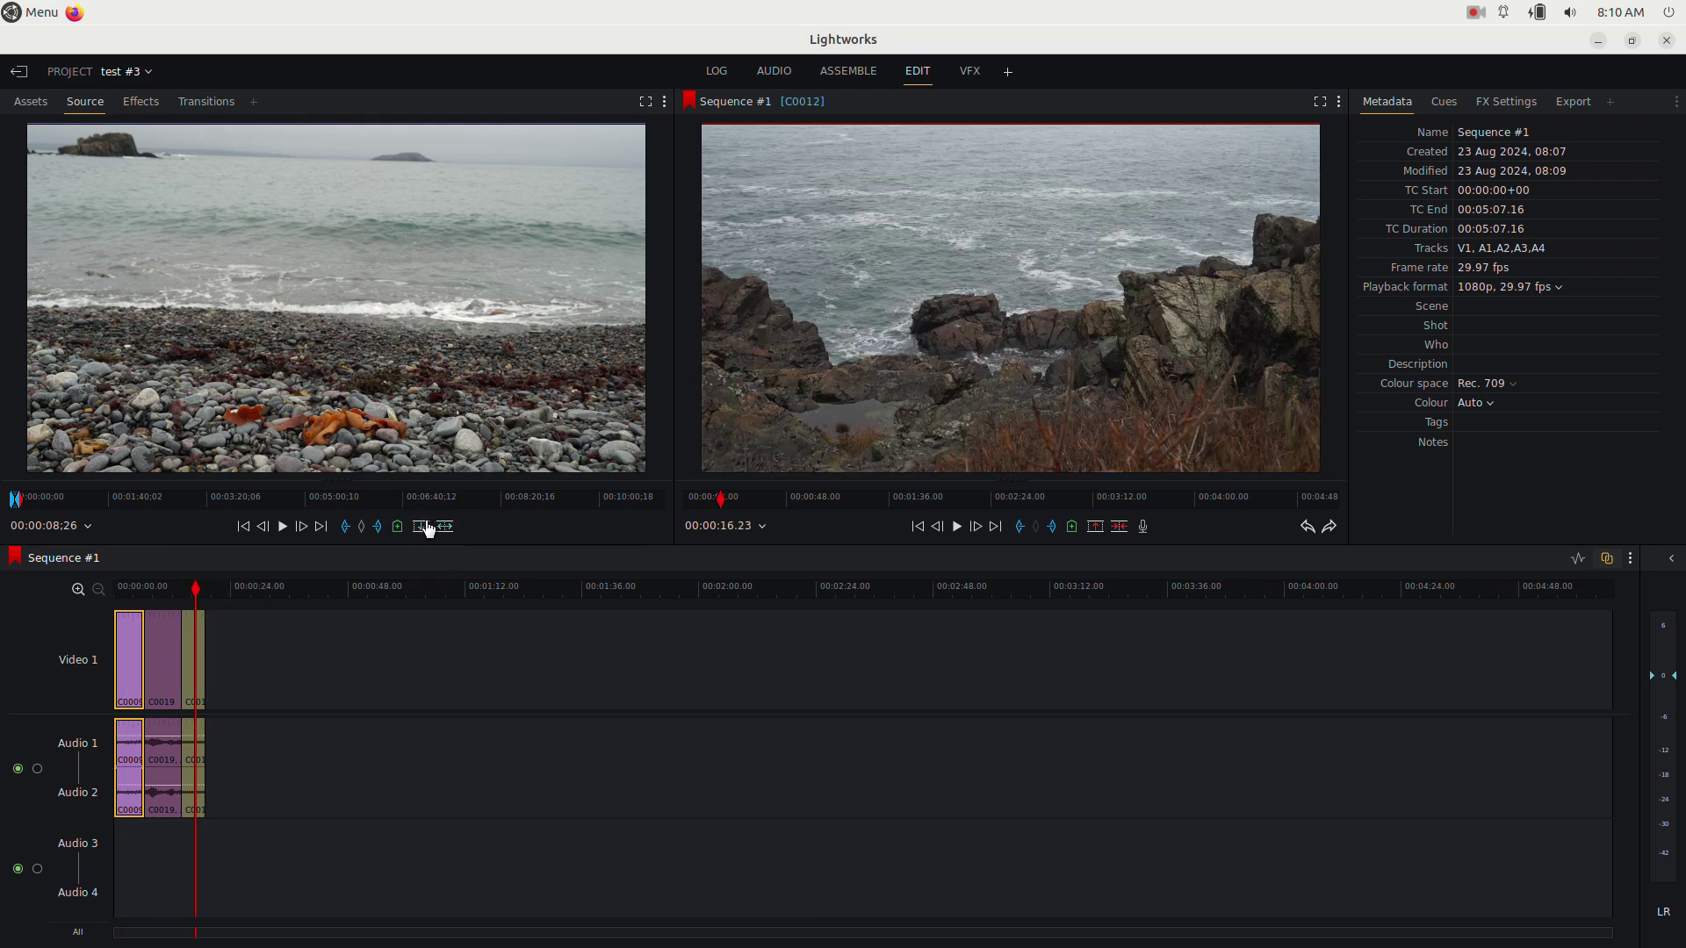
{"action": "left_click_drag", "start_coordinate": [151, 606], "coordinate": [118, 597]}
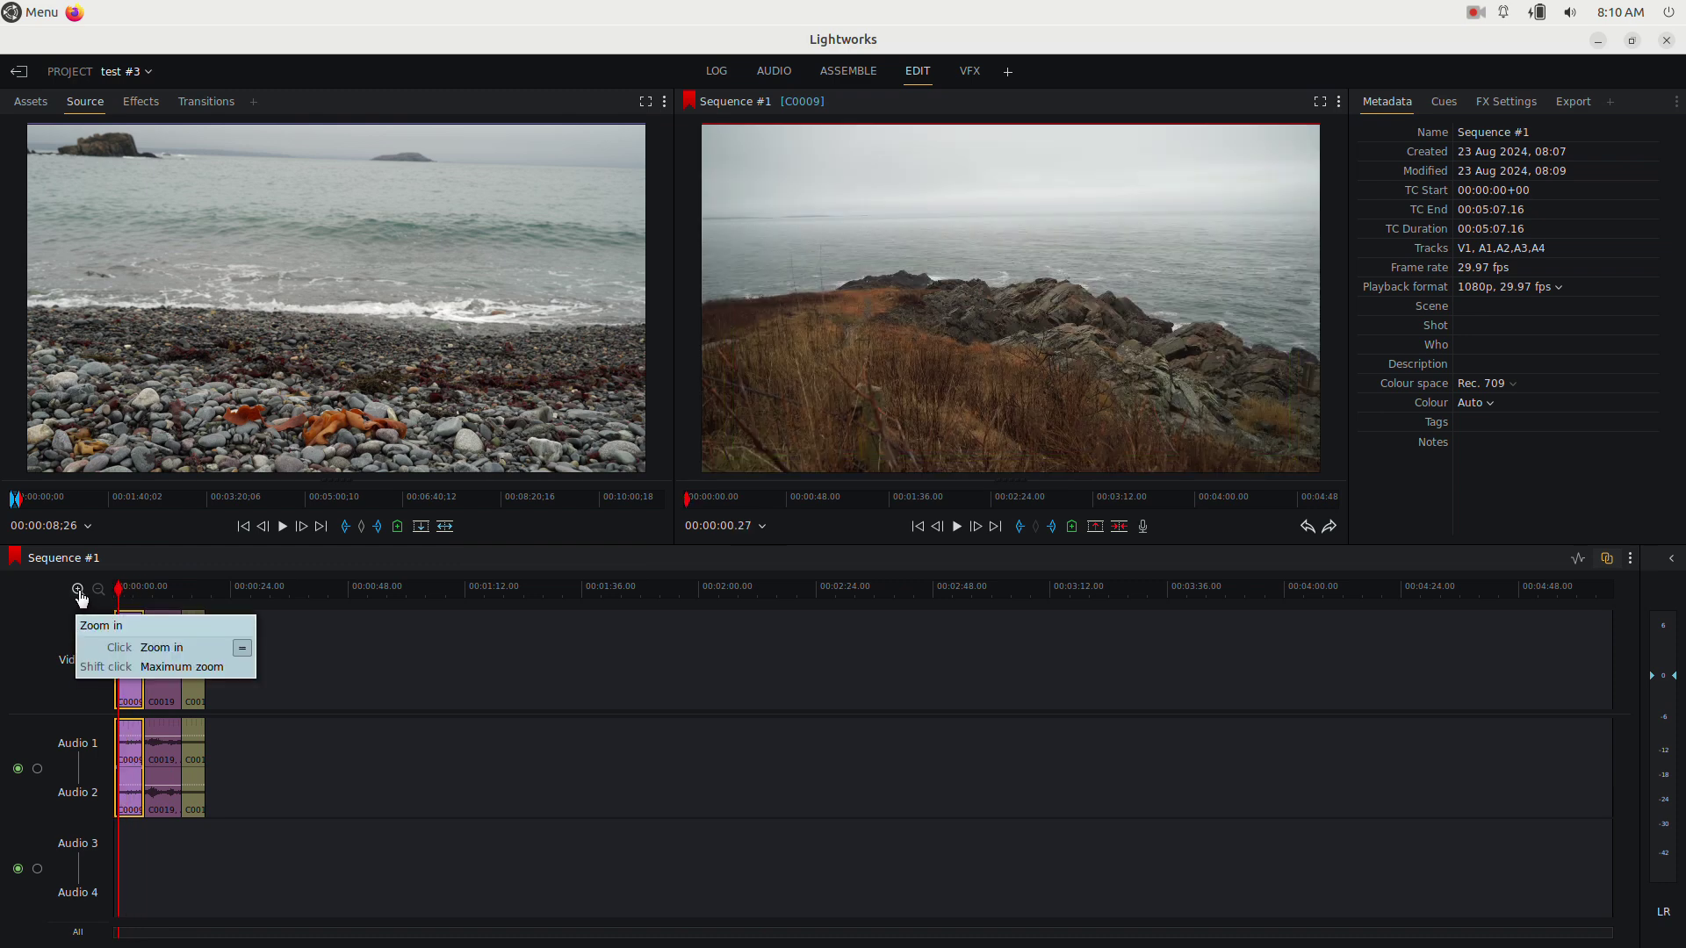
{"action": "left_click", "coordinate": [78, 589]}
{"action": "left_click", "coordinate": [78, 589]}
{"action": "left_click", "coordinate": [79, 594]}
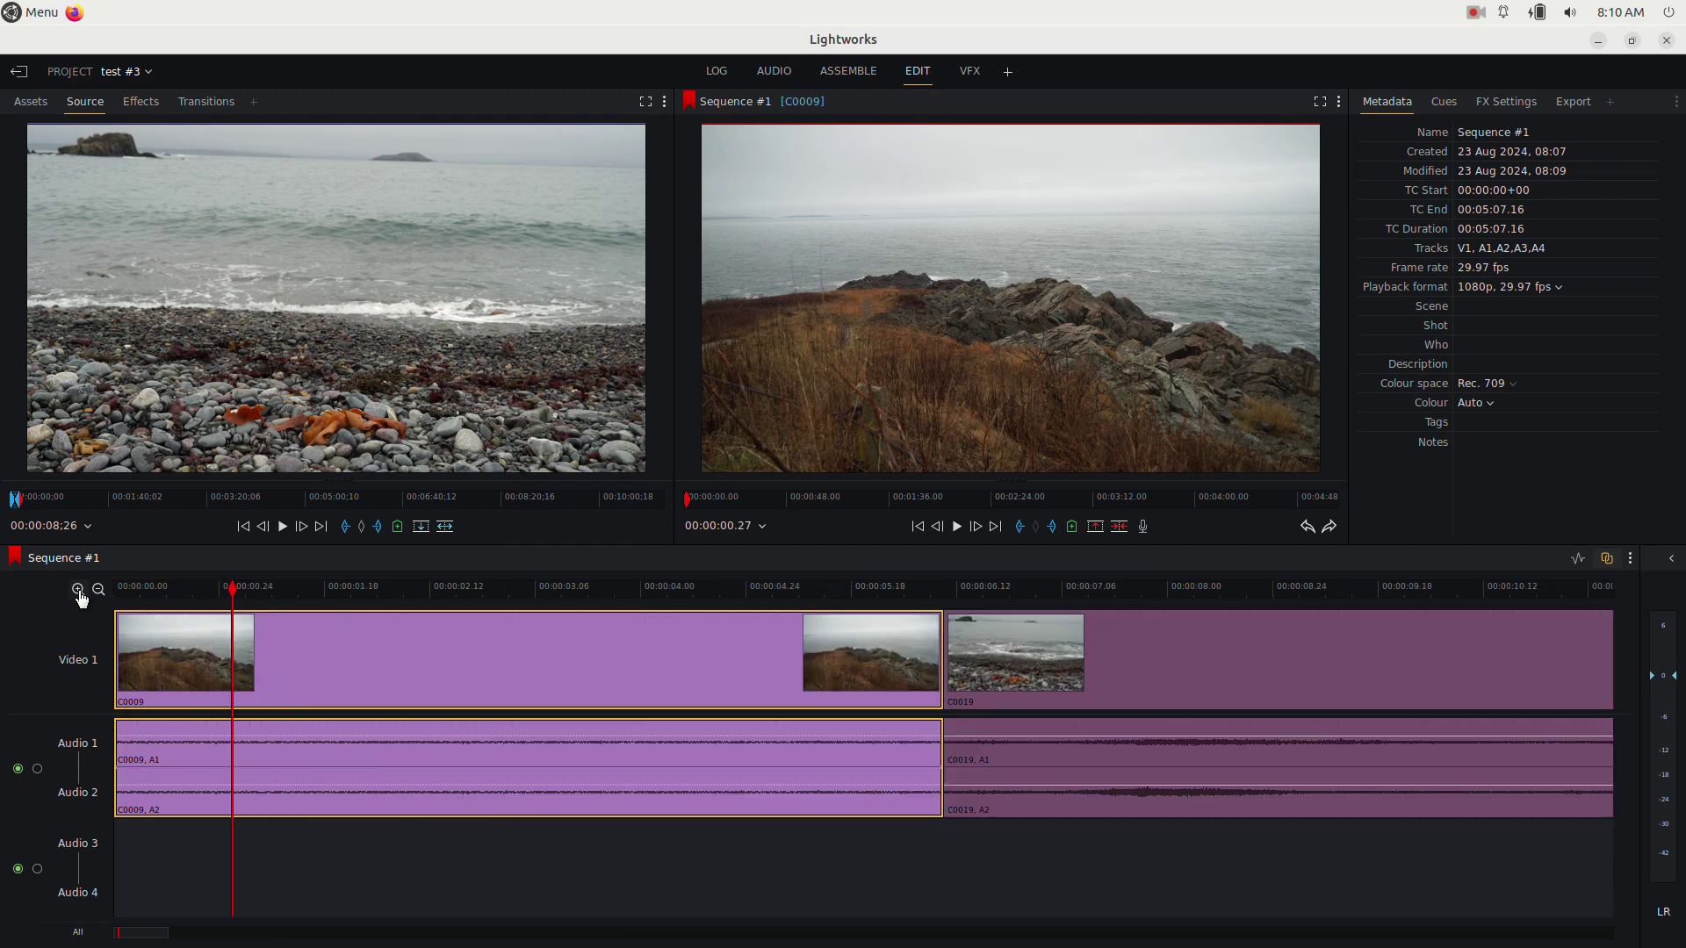
{"action": "left_click", "coordinate": [98, 590]}
{"action": "left_click_drag", "start_coordinate": [271, 589], "coordinate": [579, 603]}
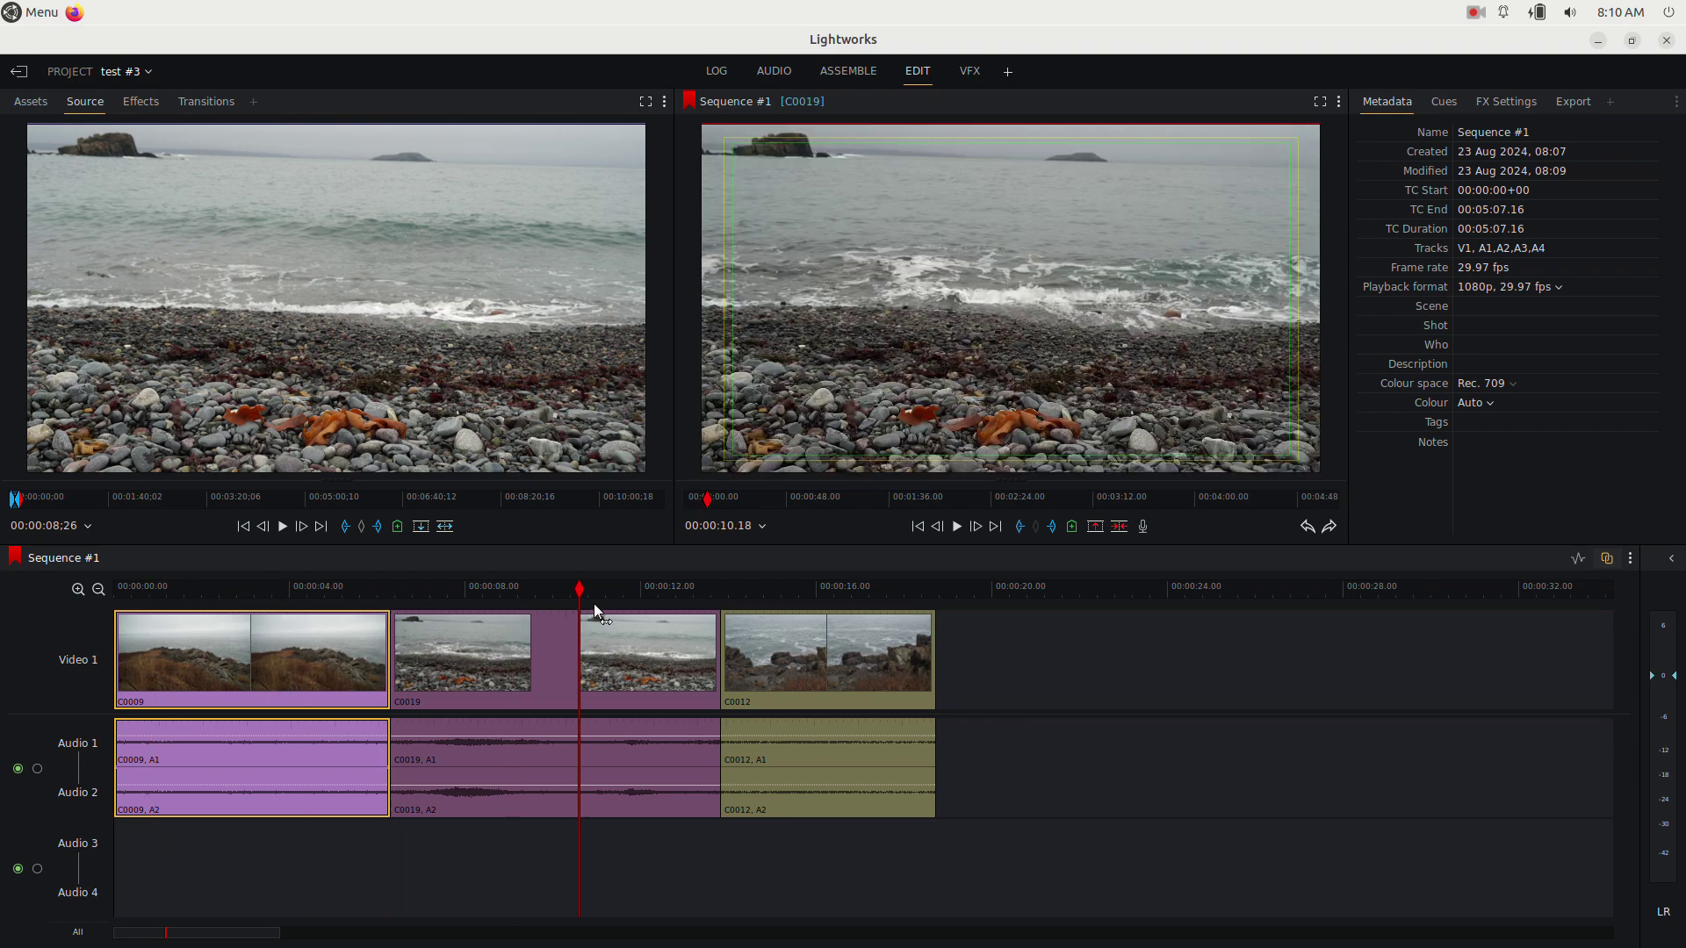
{"action": "left_click", "coordinate": [784, 596]}
{"action": "left_click_drag", "start_coordinate": [786, 597], "coordinate": [568, 602]}
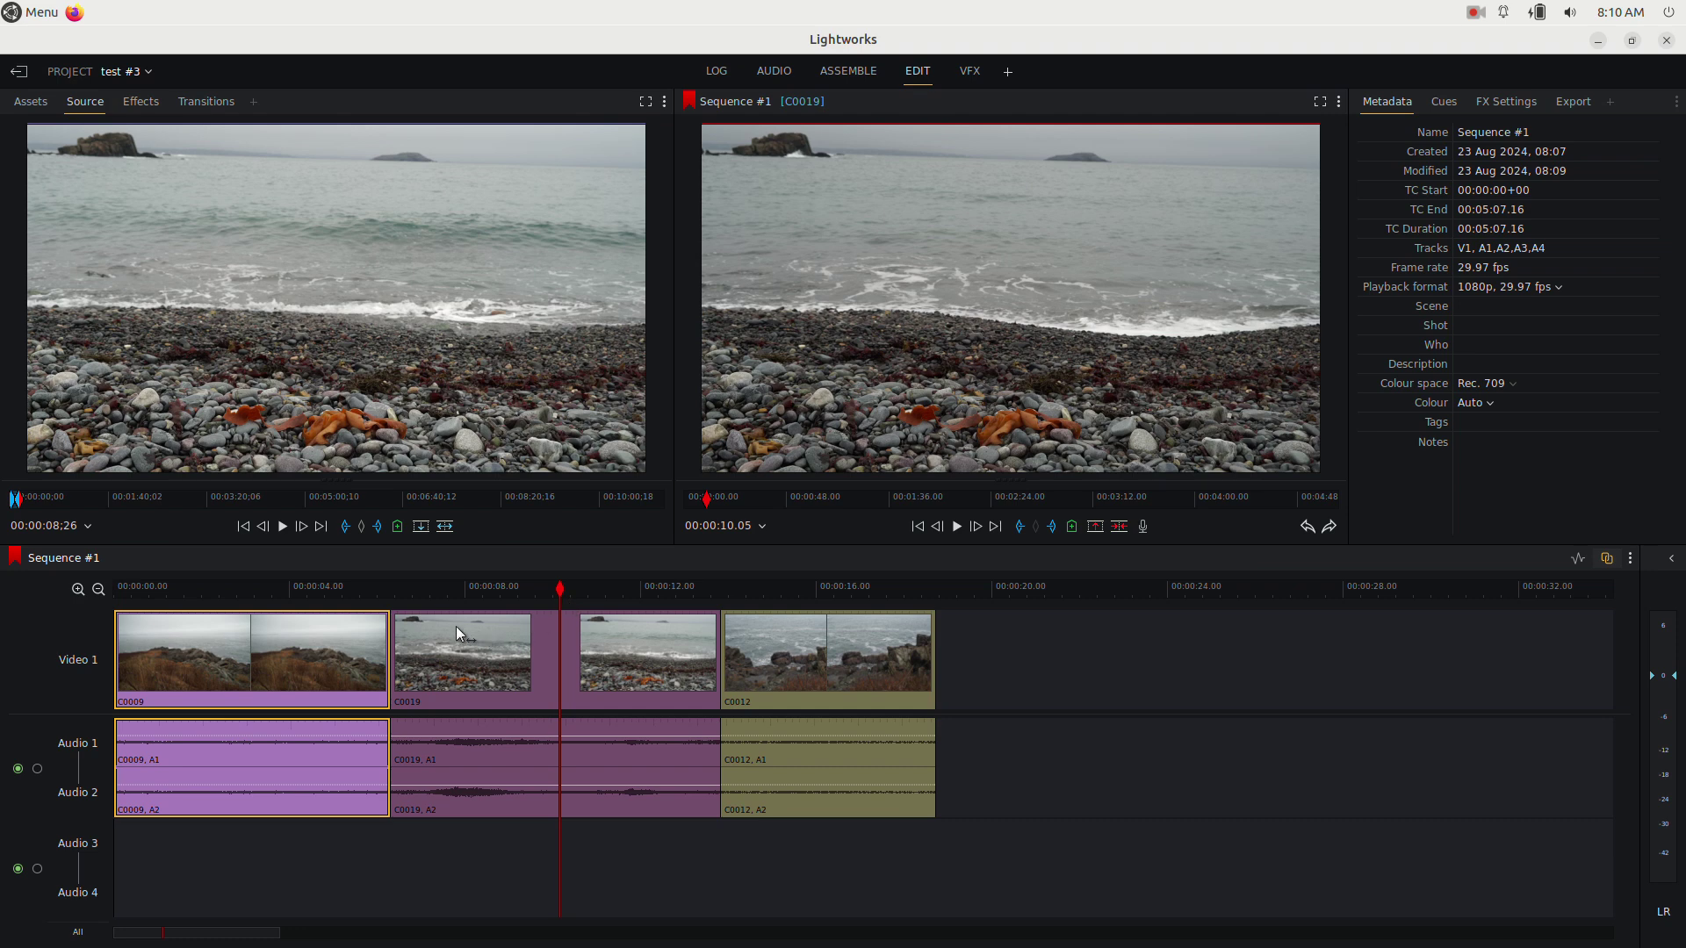
{"action": "left_click_drag", "start_coordinate": [378, 586], "coordinate": [373, 584]}
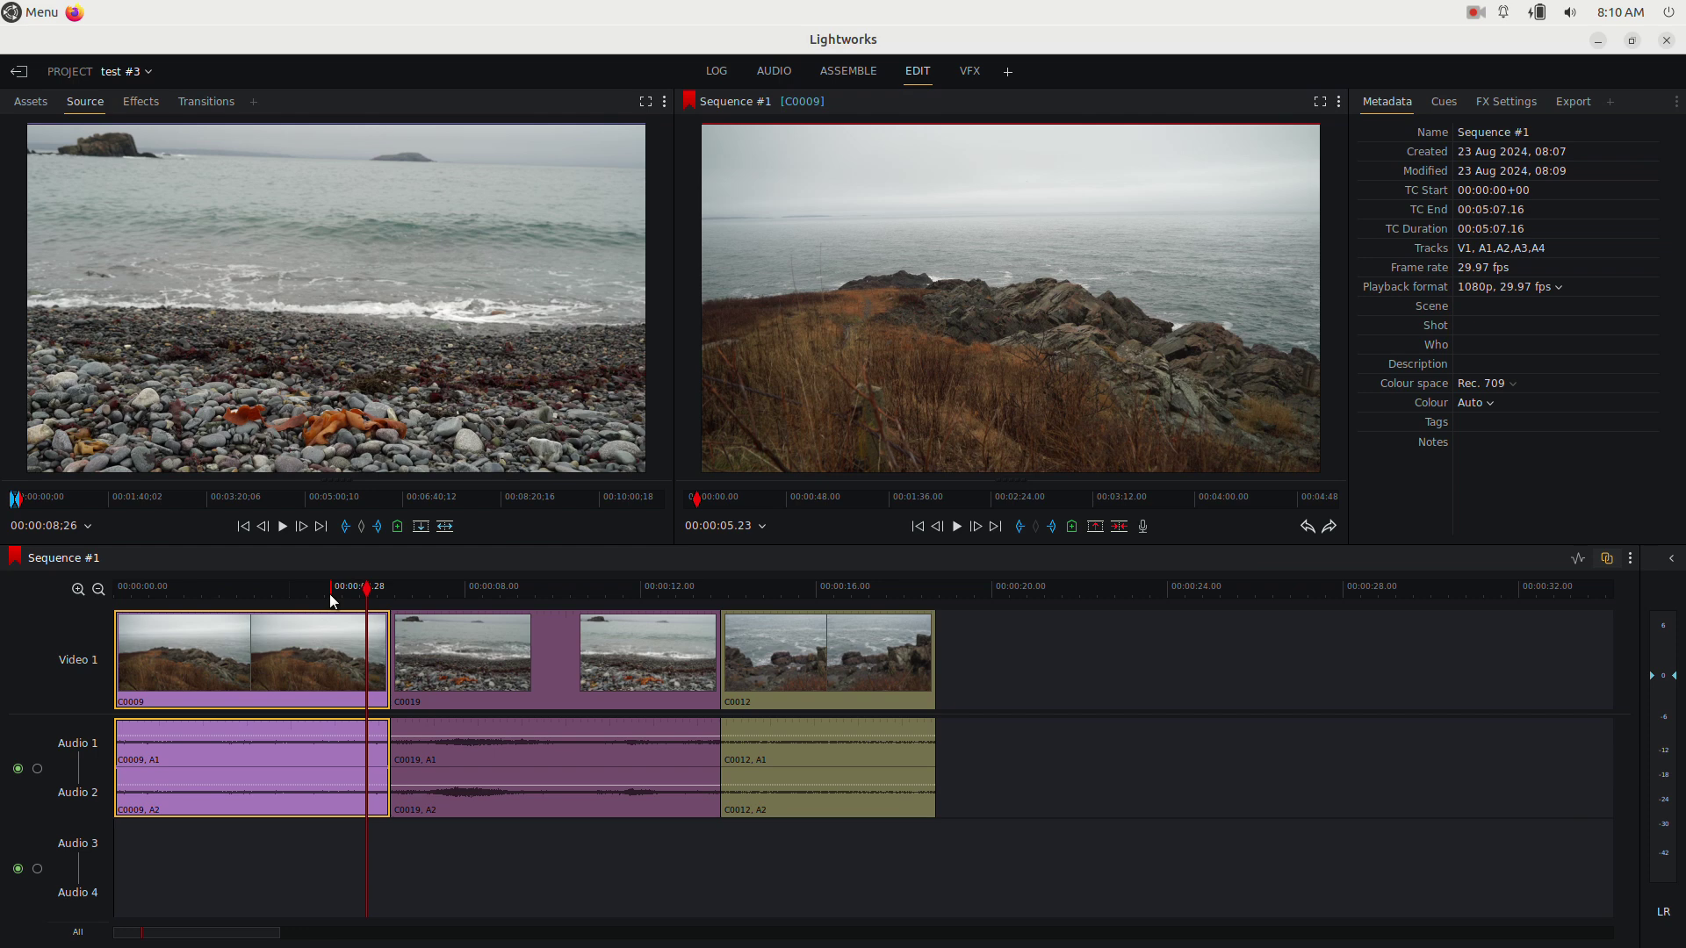
{"action": "left_click_drag", "start_coordinate": [456, 583], "coordinate": [488, 587]}
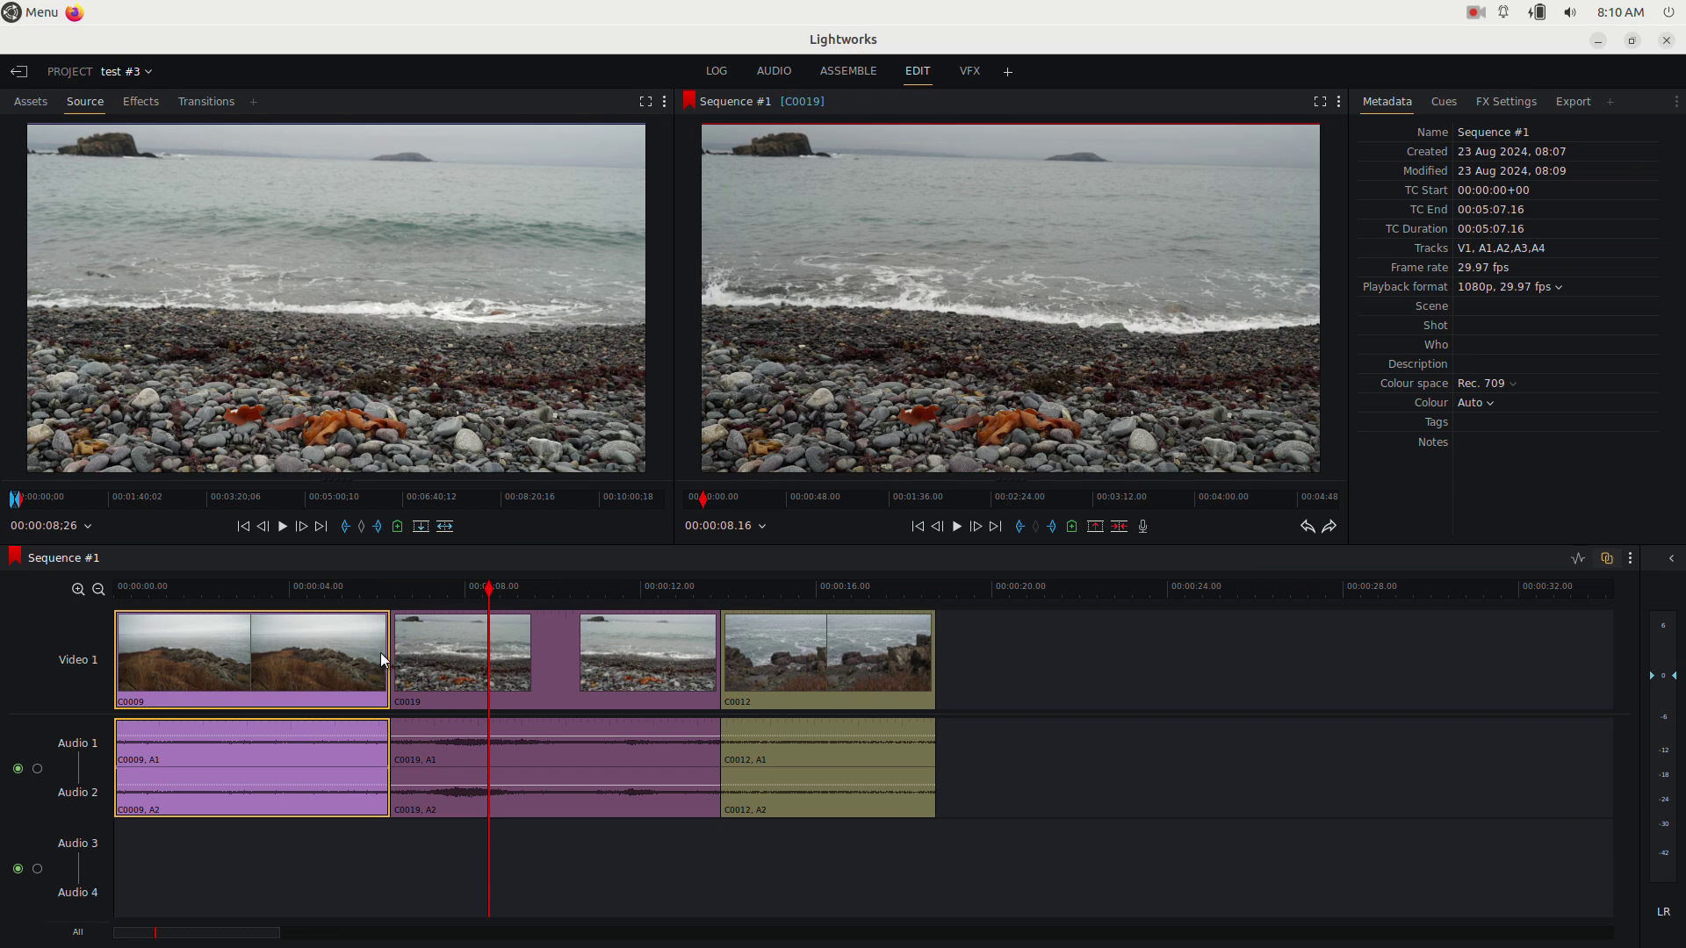
{"action": "left_click", "coordinate": [380, 592]}
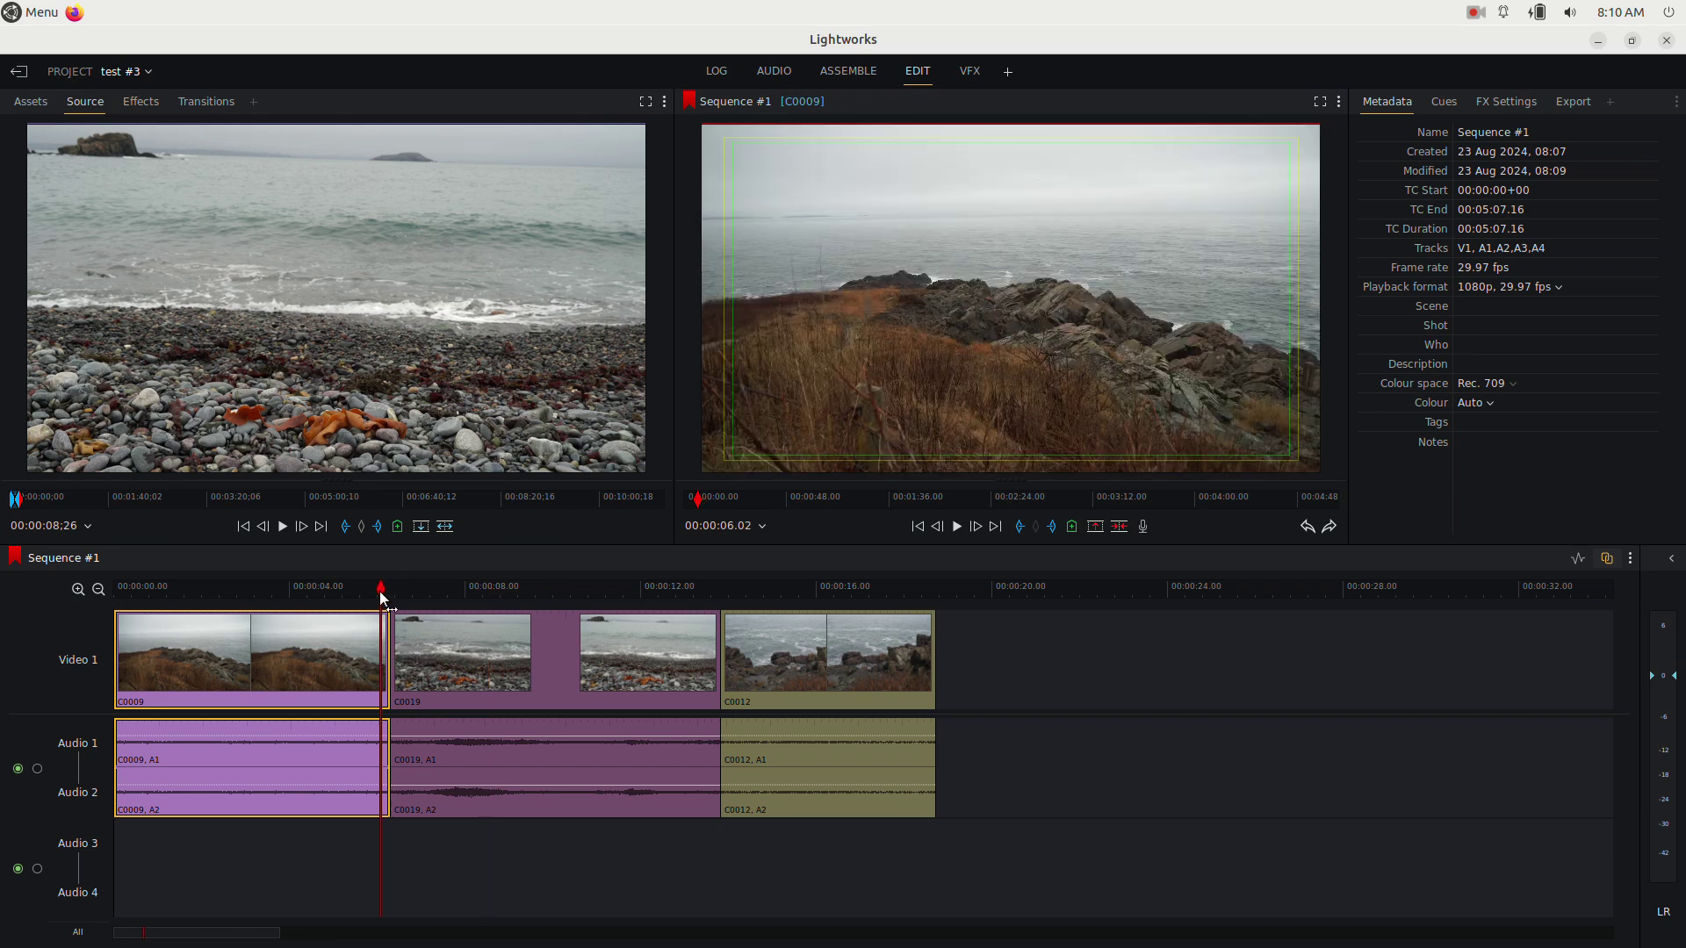
Step: Select the end edge of C0009 at its cut with C0019 for trimming
{"action": "left_click", "coordinate": [416, 635]}
{"action": "left_click", "coordinate": [1068, 687]}
{"action": "left_click", "coordinate": [377, 652]}
{"action": "left_click", "coordinate": [388, 656]}
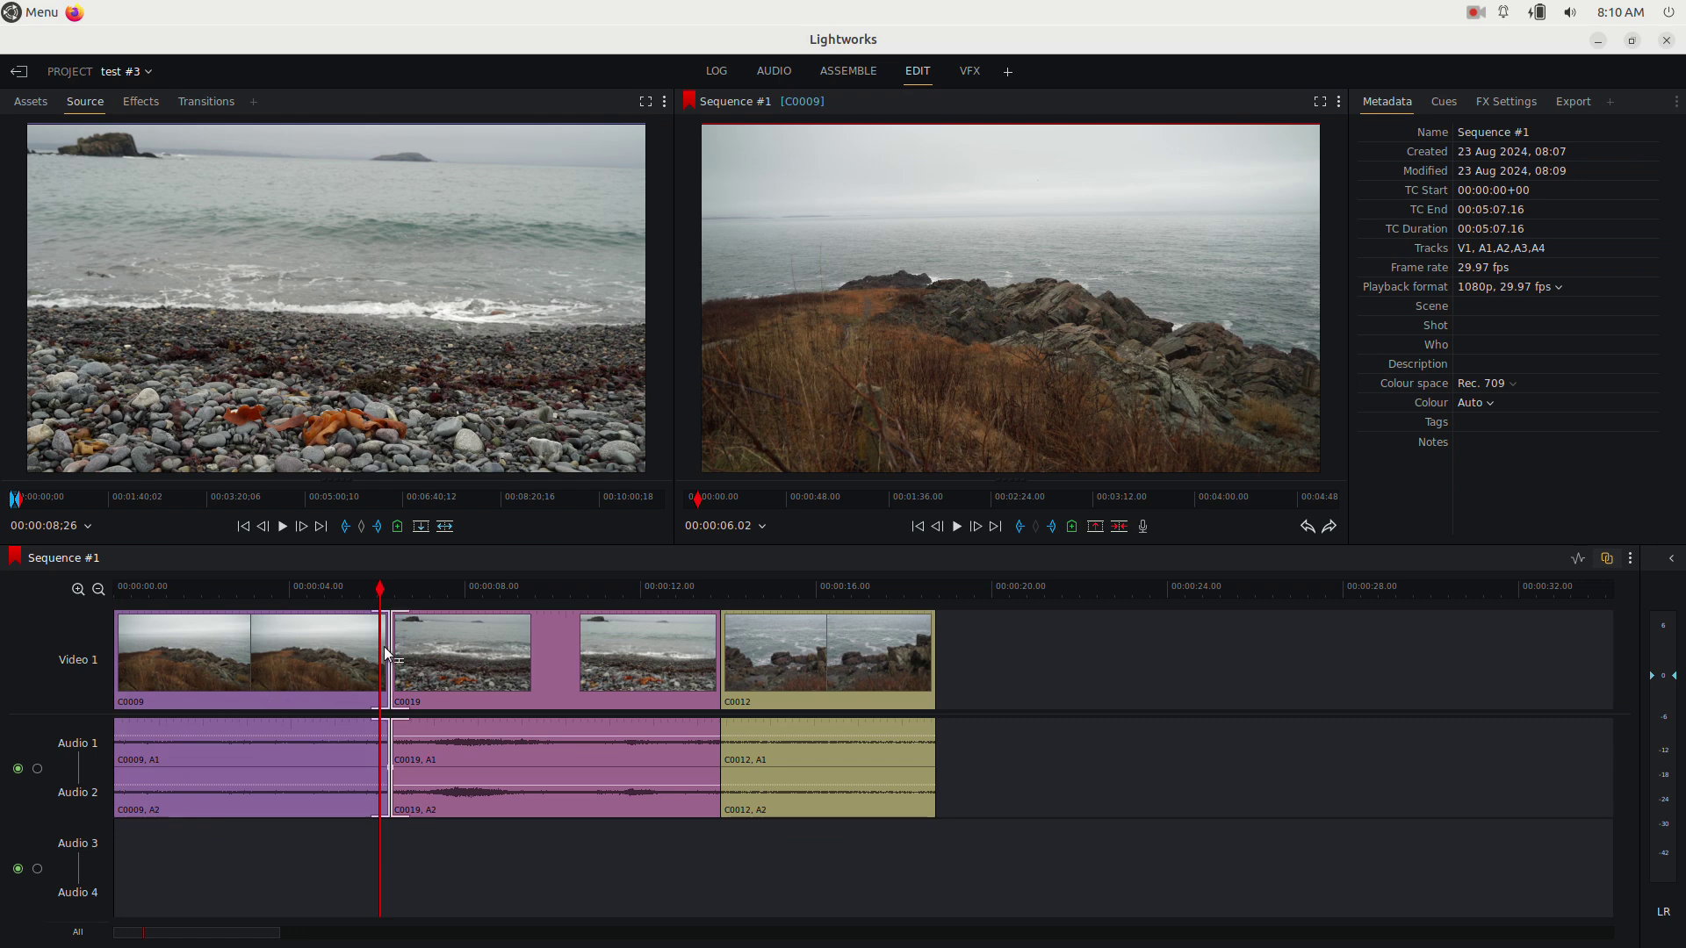
{"action": "left_click", "coordinate": [374, 648]}
{"action": "left_click", "coordinate": [374, 648]}
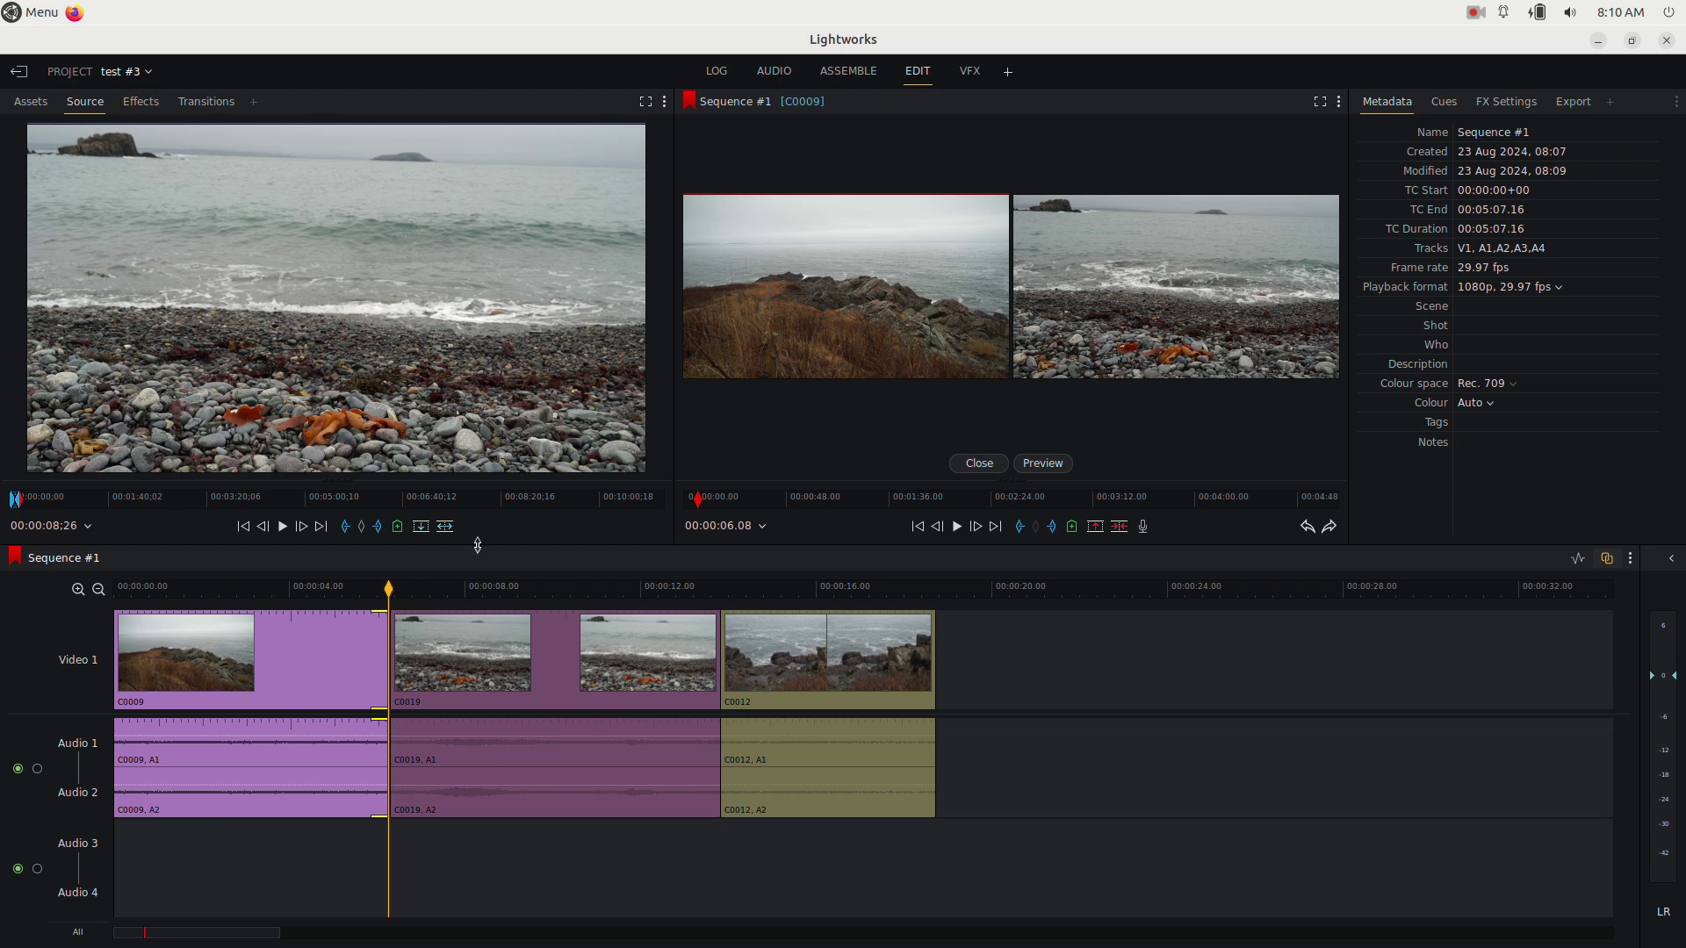
Step: Shorten the end of C0009 frame by frame to 00:00:03.26, rippling the following clips
{"action": "key", "text": "comma"}
{"action": "key", "text": "comma"}
{"action": "key", "text": "comma"}
{"action": "key", "text": "comma"}
{"action": "key", "text": "comma"}
{"action": "key", "text": "comma"}
{"action": "key", "text": "comma"}
{"action": "key", "text": "comma"}
{"action": "key", "text": "comma"}
{"action": "key", "text": "comma"}
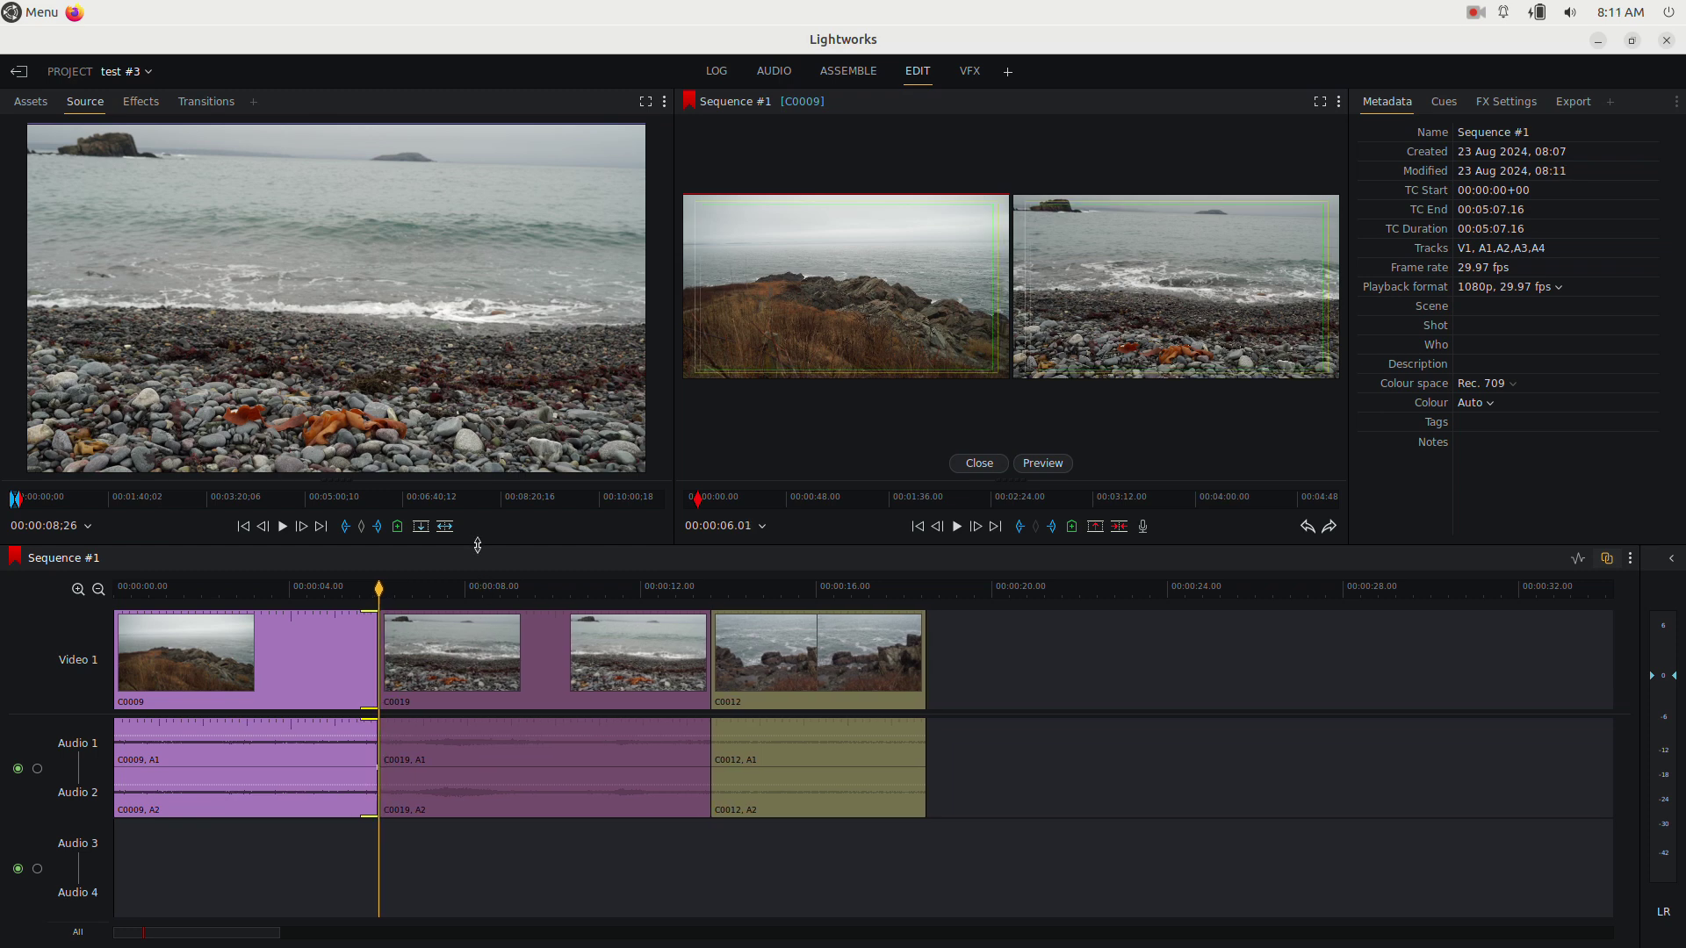
{"action": "key", "text": "comma"}
{"action": "key", "text": "comma"}
{"action": "key", "text": "comma"}
{"action": "key", "text": "comma"}
{"action": "key", "text": "comma"}
{"action": "key", "text": "comma"}
{"action": "key", "text": "comma"}
{"action": "key", "text": "comma"}
{"action": "key", "text": "comma"}
{"action": "key", "text": "comma"}
{"action": "key", "text": "comma"}
{"action": "key", "text": "comma"}
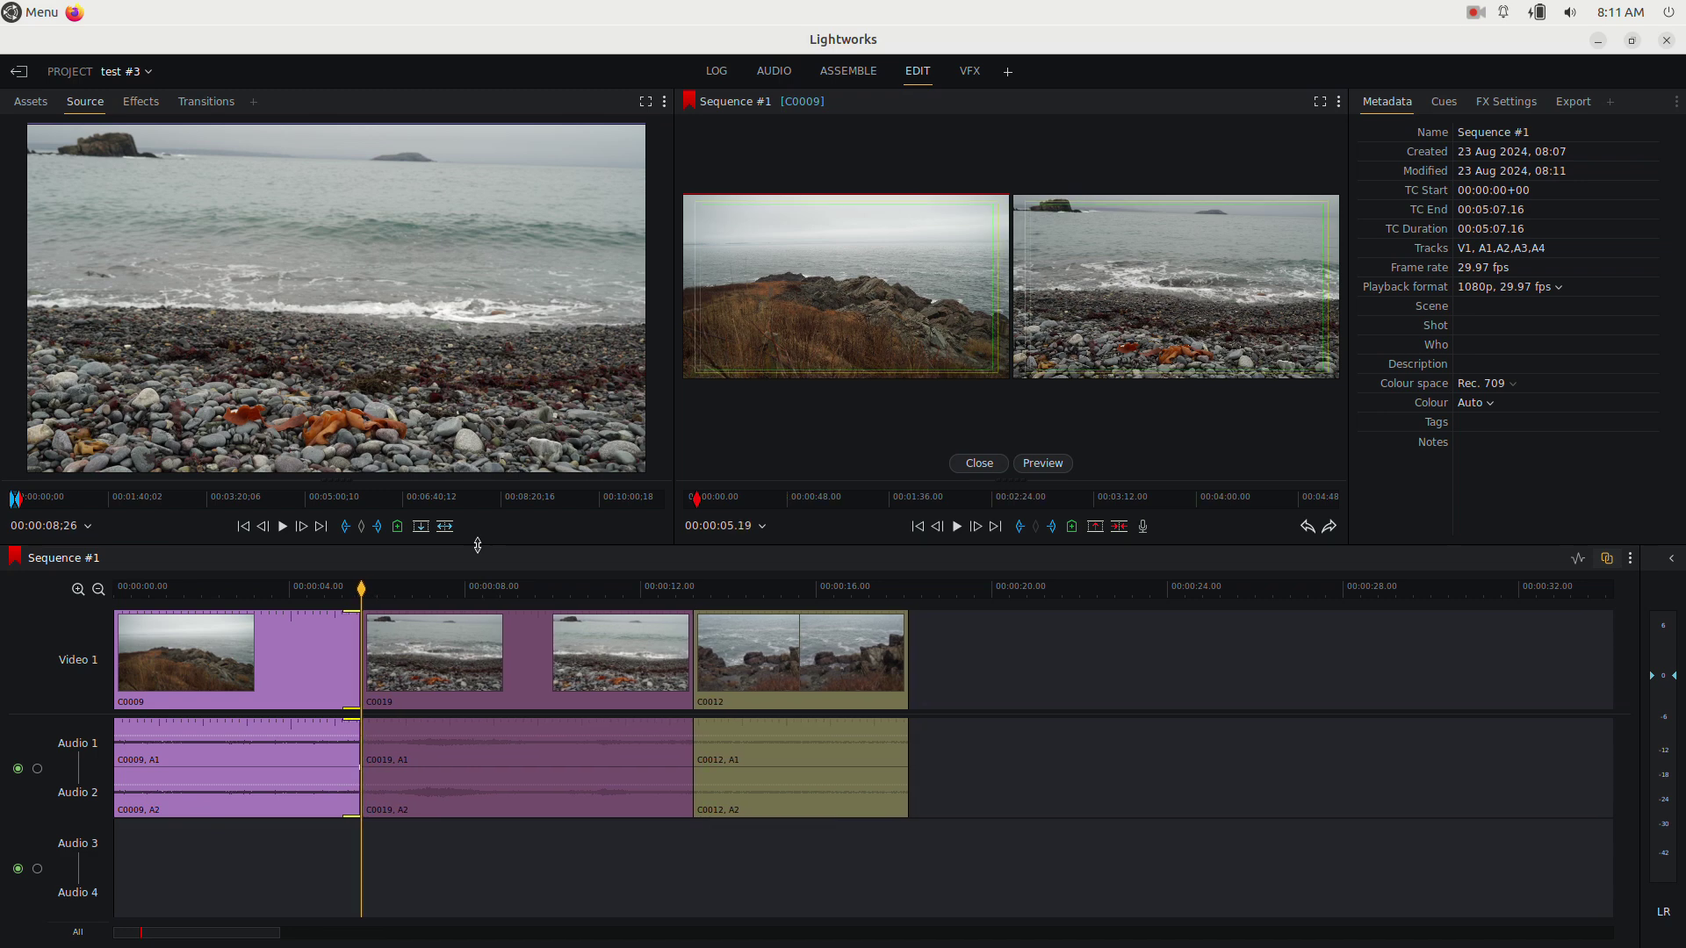
{"action": "key", "text": "comma"}
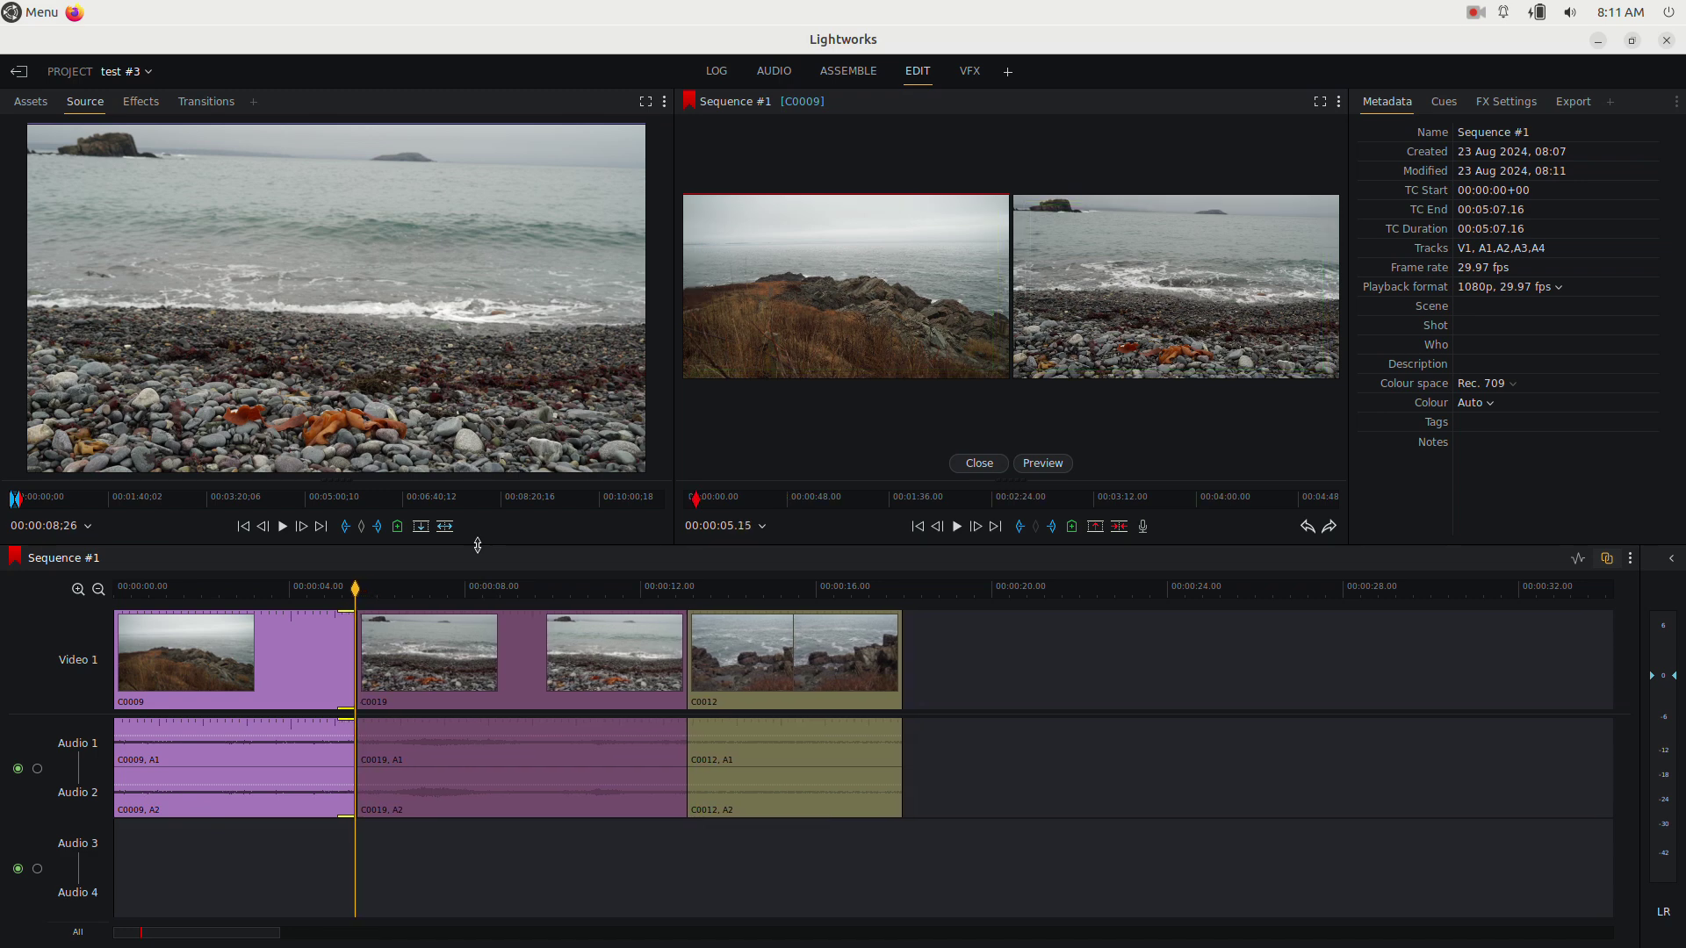
{"action": "key", "text": "comma"}
{"action": "key", "text": "comma"}
{"action": "key", "text": "comma"}
{"action": "key", "text": "comma"}
{"action": "key", "text": "comma"}
{"action": "key", "text": "comma"}
{"action": "key", "text": "comma"}
{"action": "key", "text": "comma"}
{"action": "key", "text": "comma"}
{"action": "key", "text": "comma"}
{"action": "key", "text": "comma"}
{"action": "key", "text": "comma"}
{"action": "key", "text": "comma"}
{"action": "key", "text": "comma"}
{"action": "key", "text": "comma"}
{"action": "key", "text": "comma"}
{"action": "key", "text": "comma"}
{"action": "key", "text": "comma"}
{"action": "key", "text": "comma"}
{"action": "key", "text": "comma"}
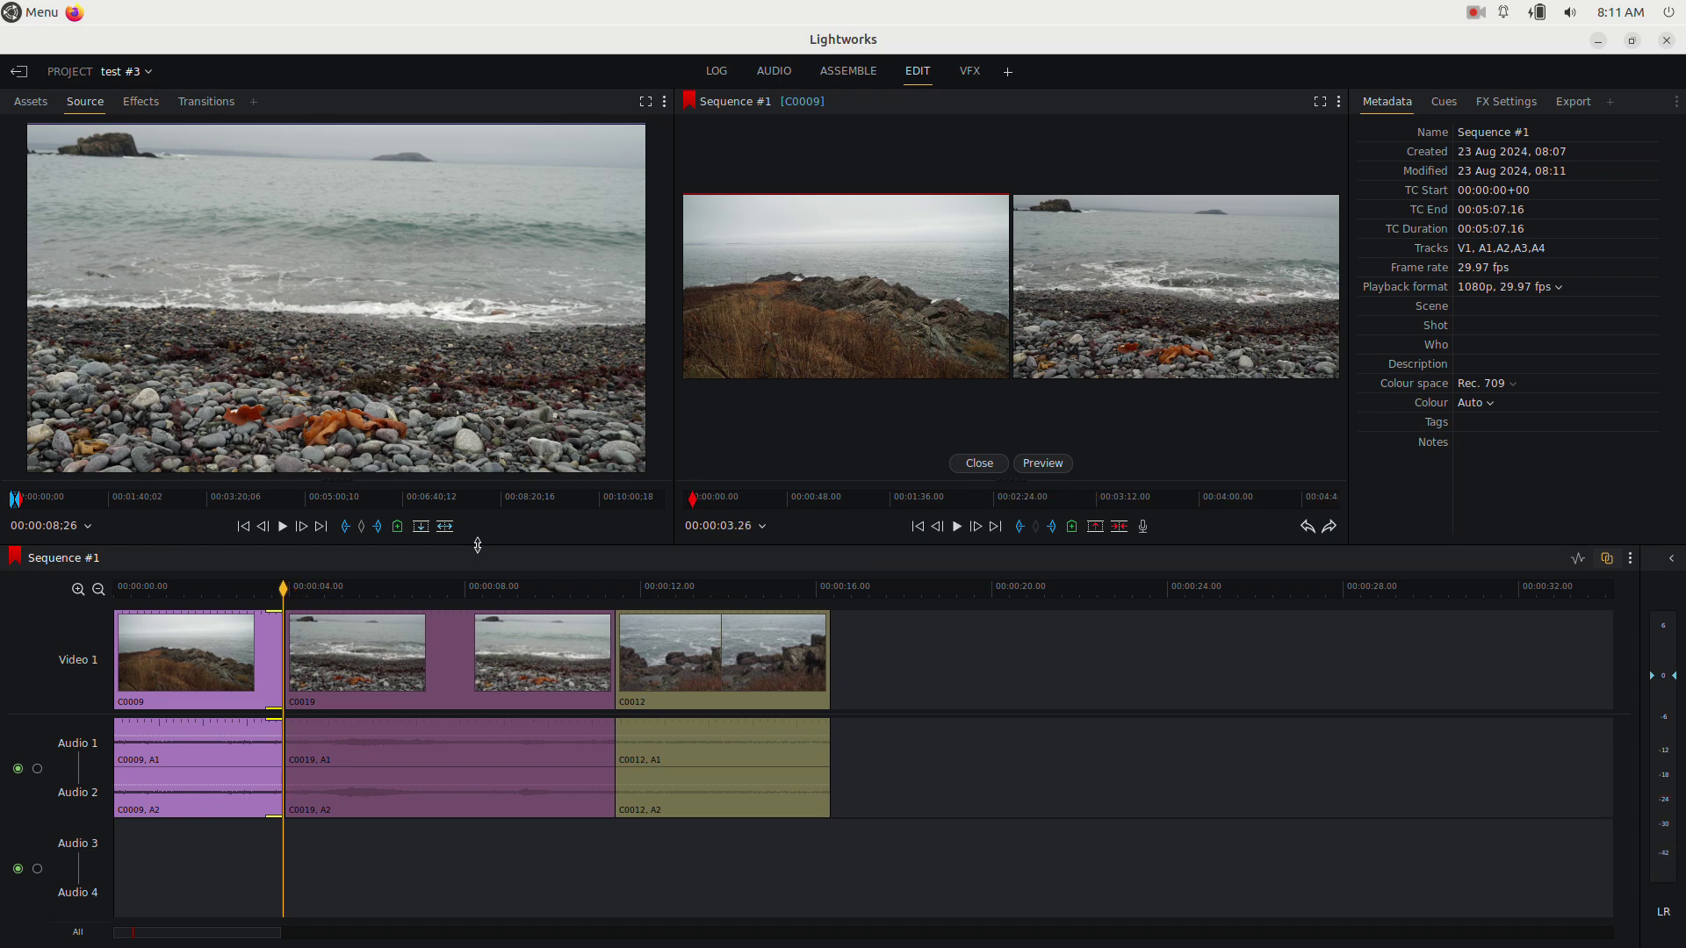
Step: Trim the end of C0009 during playback to about 00:00:06.13, then close the trim and scrub over the cut
{"action": "key", "text": "space"}
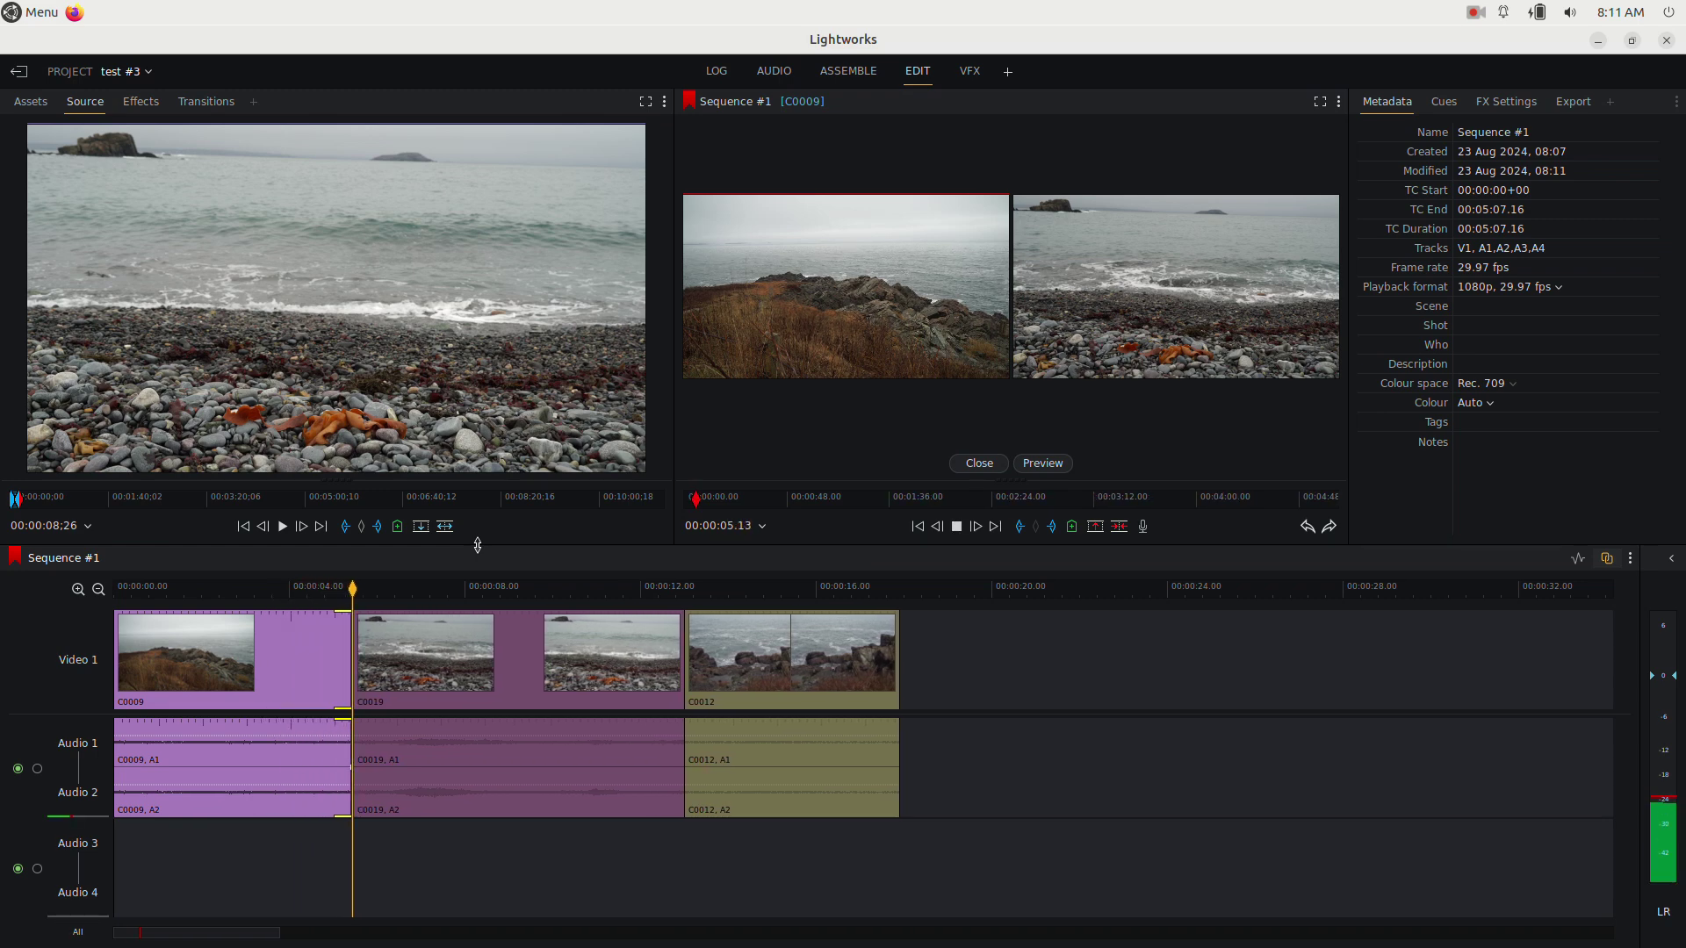
{"action": "key", "text": "space"}
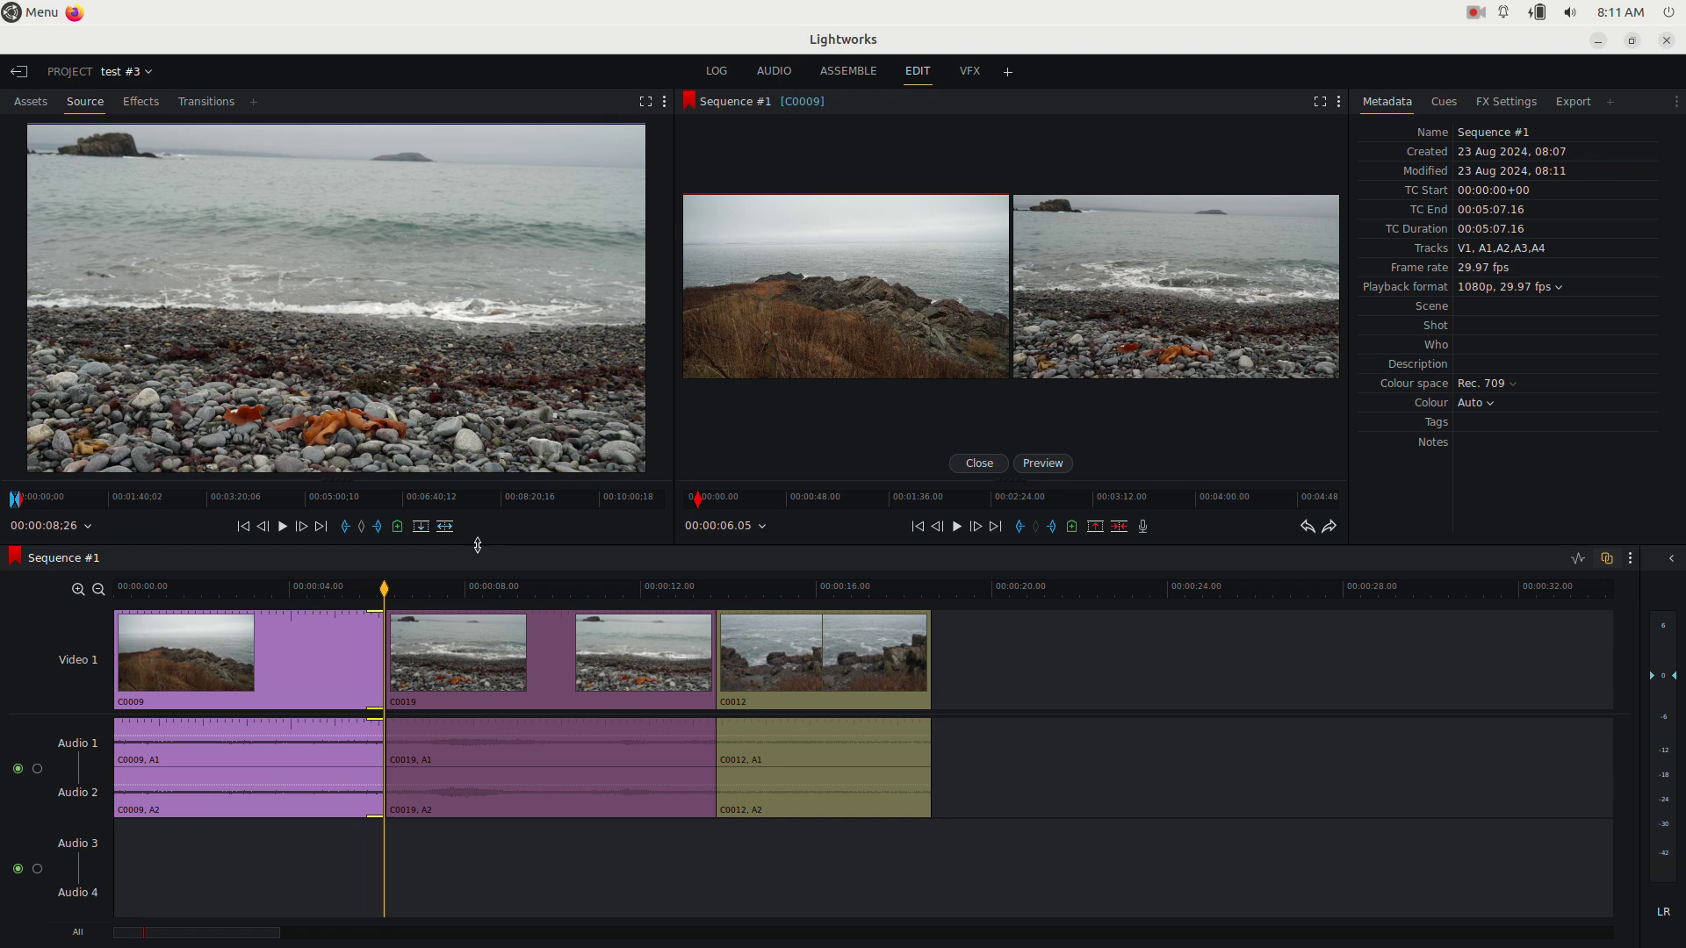
{"action": "key", "text": "space"}
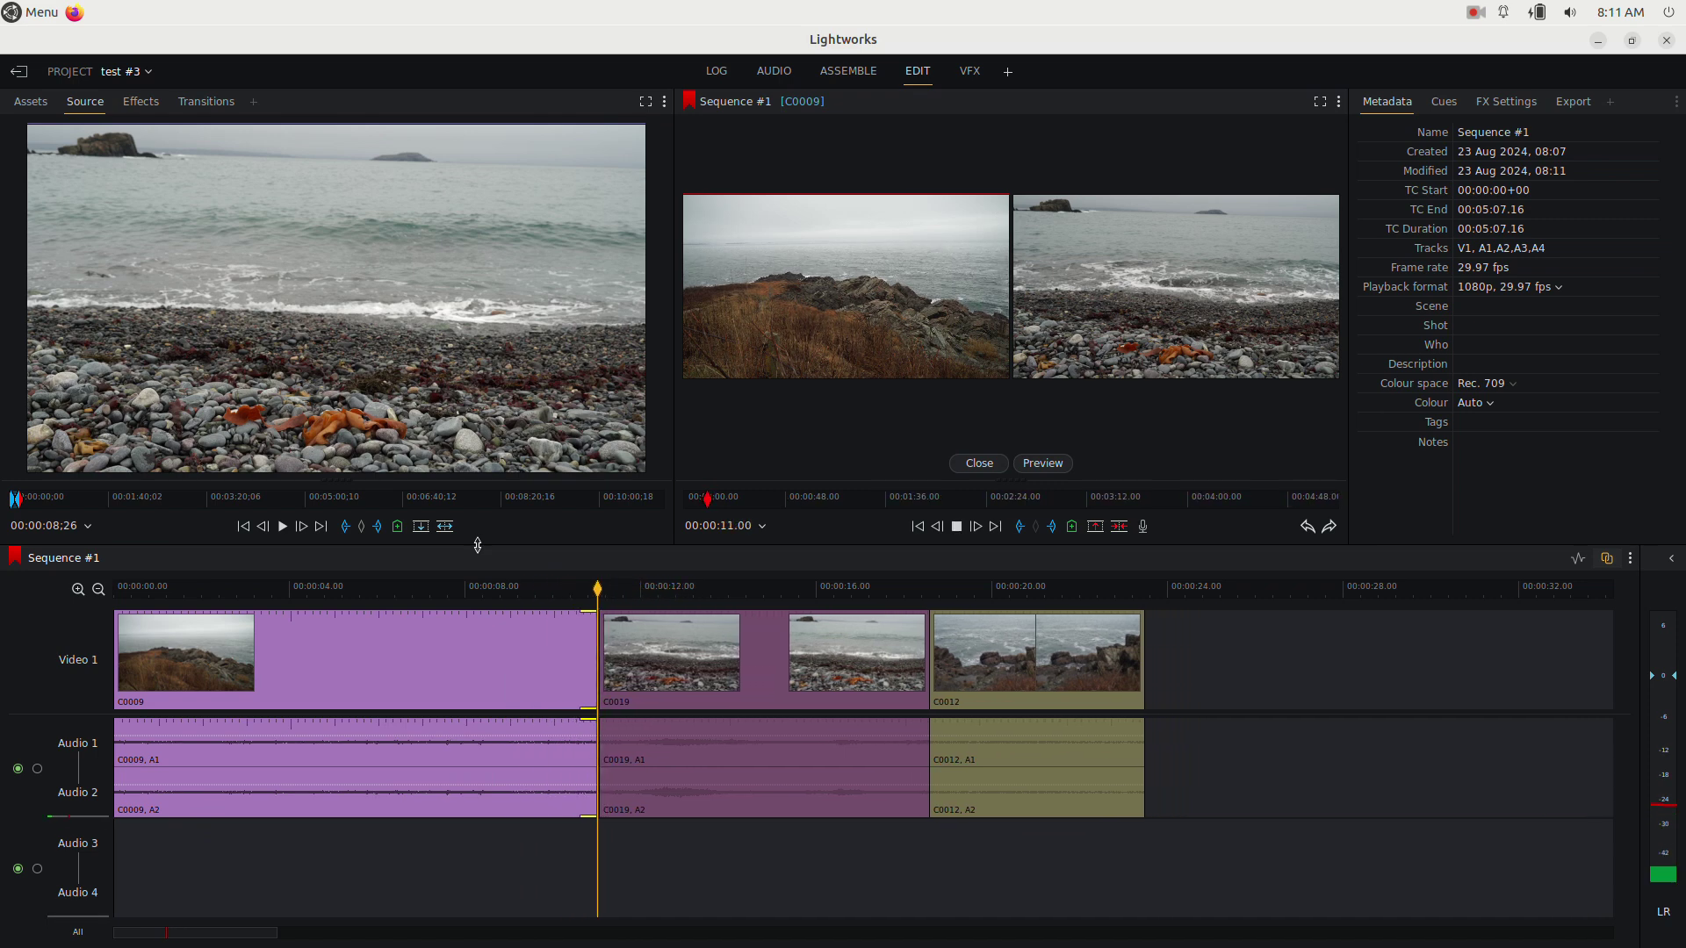
{"action": "key", "text": "space"}
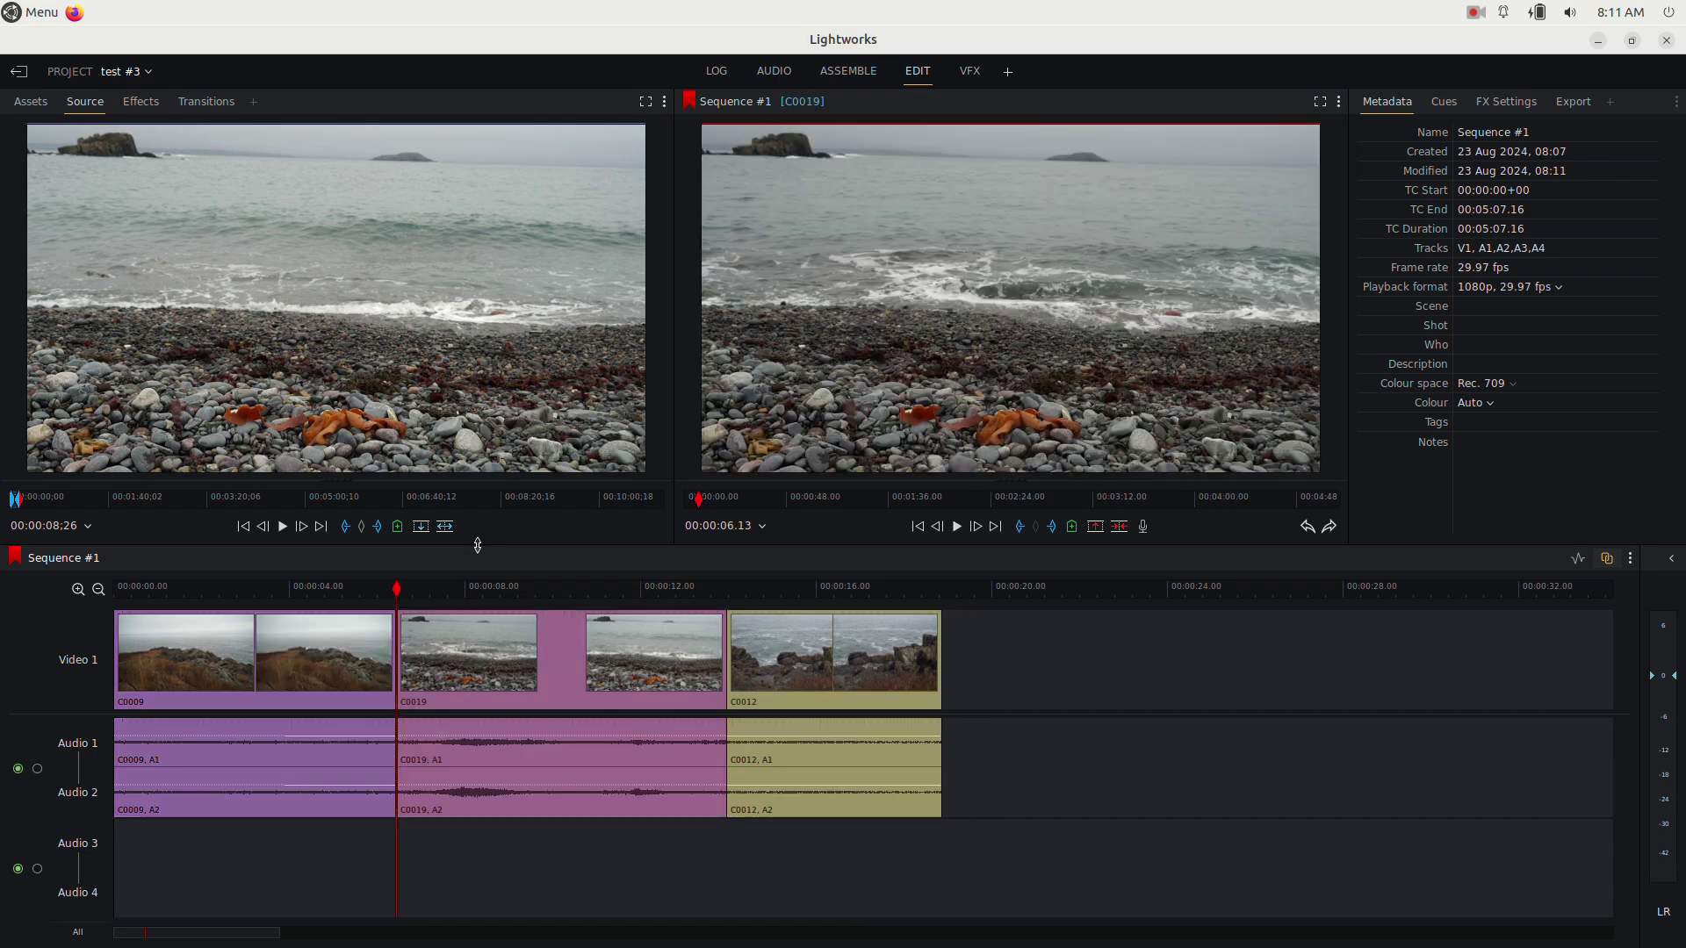
{"action": "left_click_drag", "start_coordinate": [381, 585], "coordinate": [317, 600]}
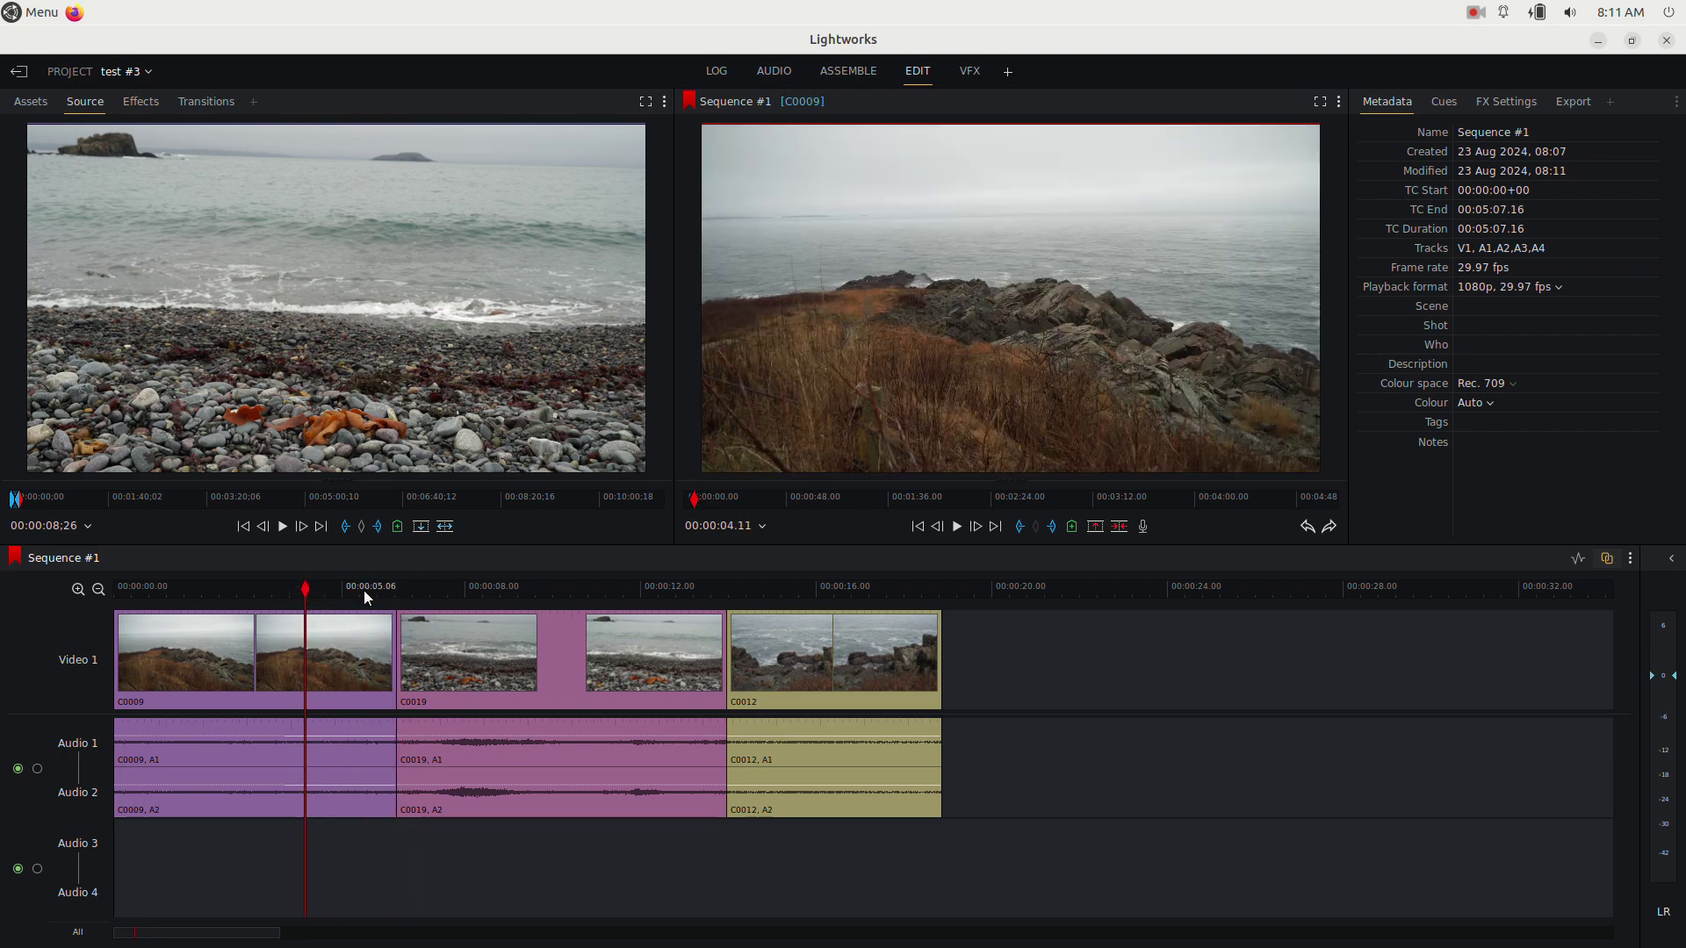
{"action": "left_click_drag", "start_coordinate": [444, 587], "coordinate": [326, 595]}
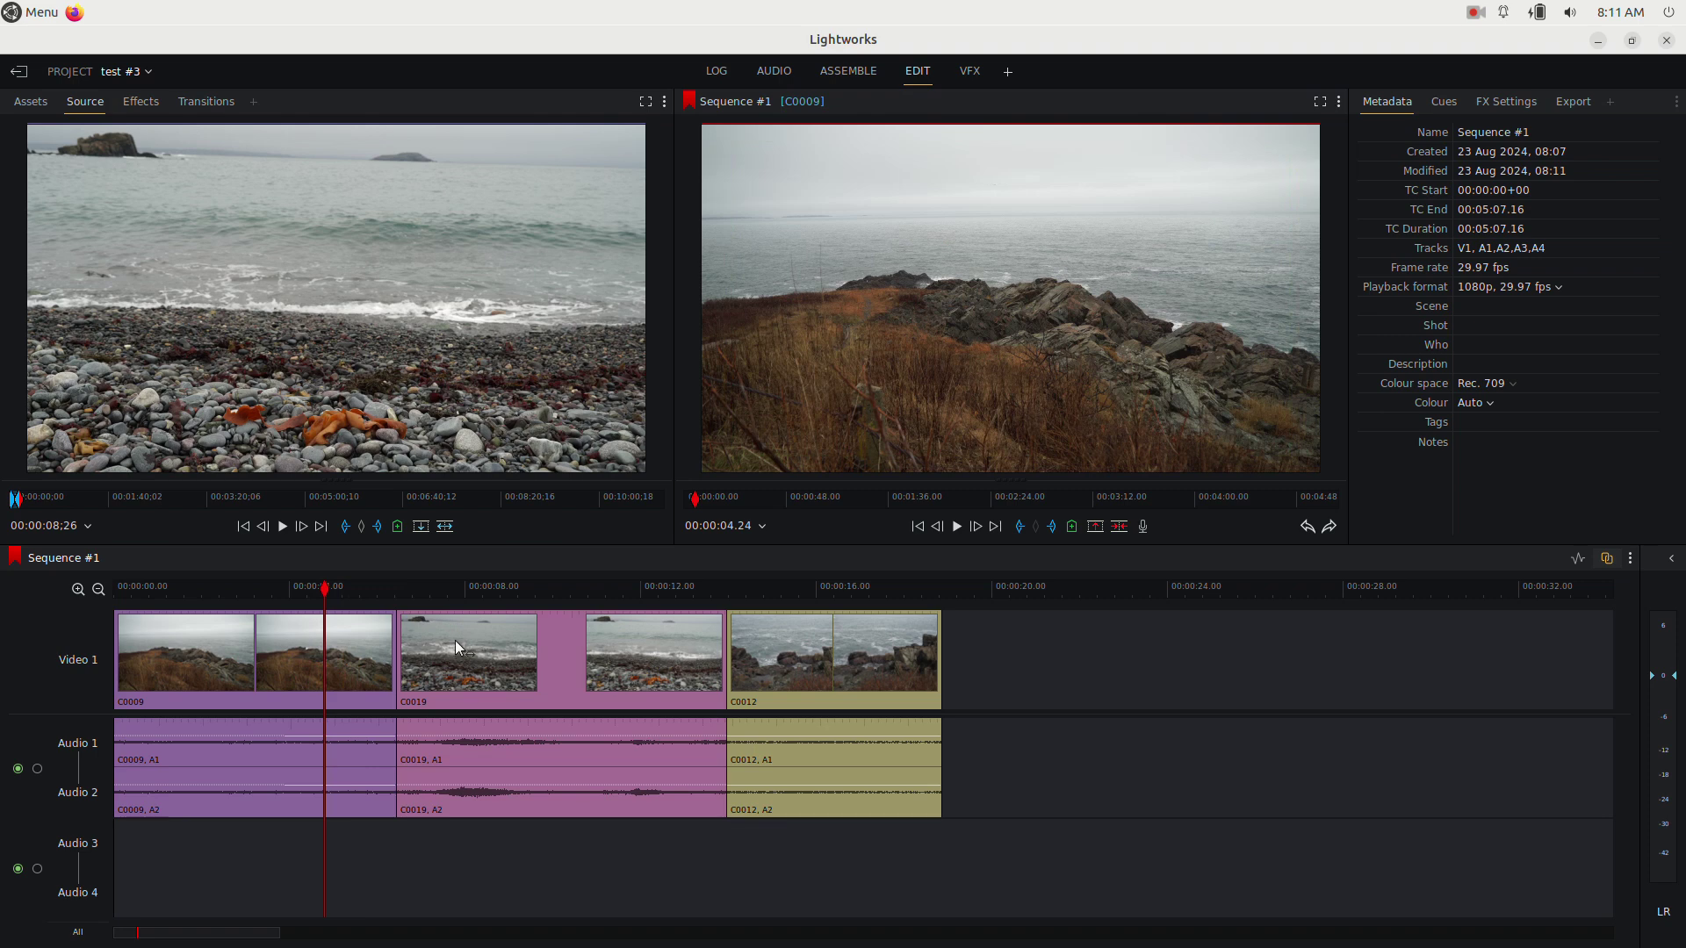
Step: Trim about one second off the start of C0019 frame by frame, rippling C0012 along, and leave trim mode
{"action": "left_click", "coordinate": [409, 650]}
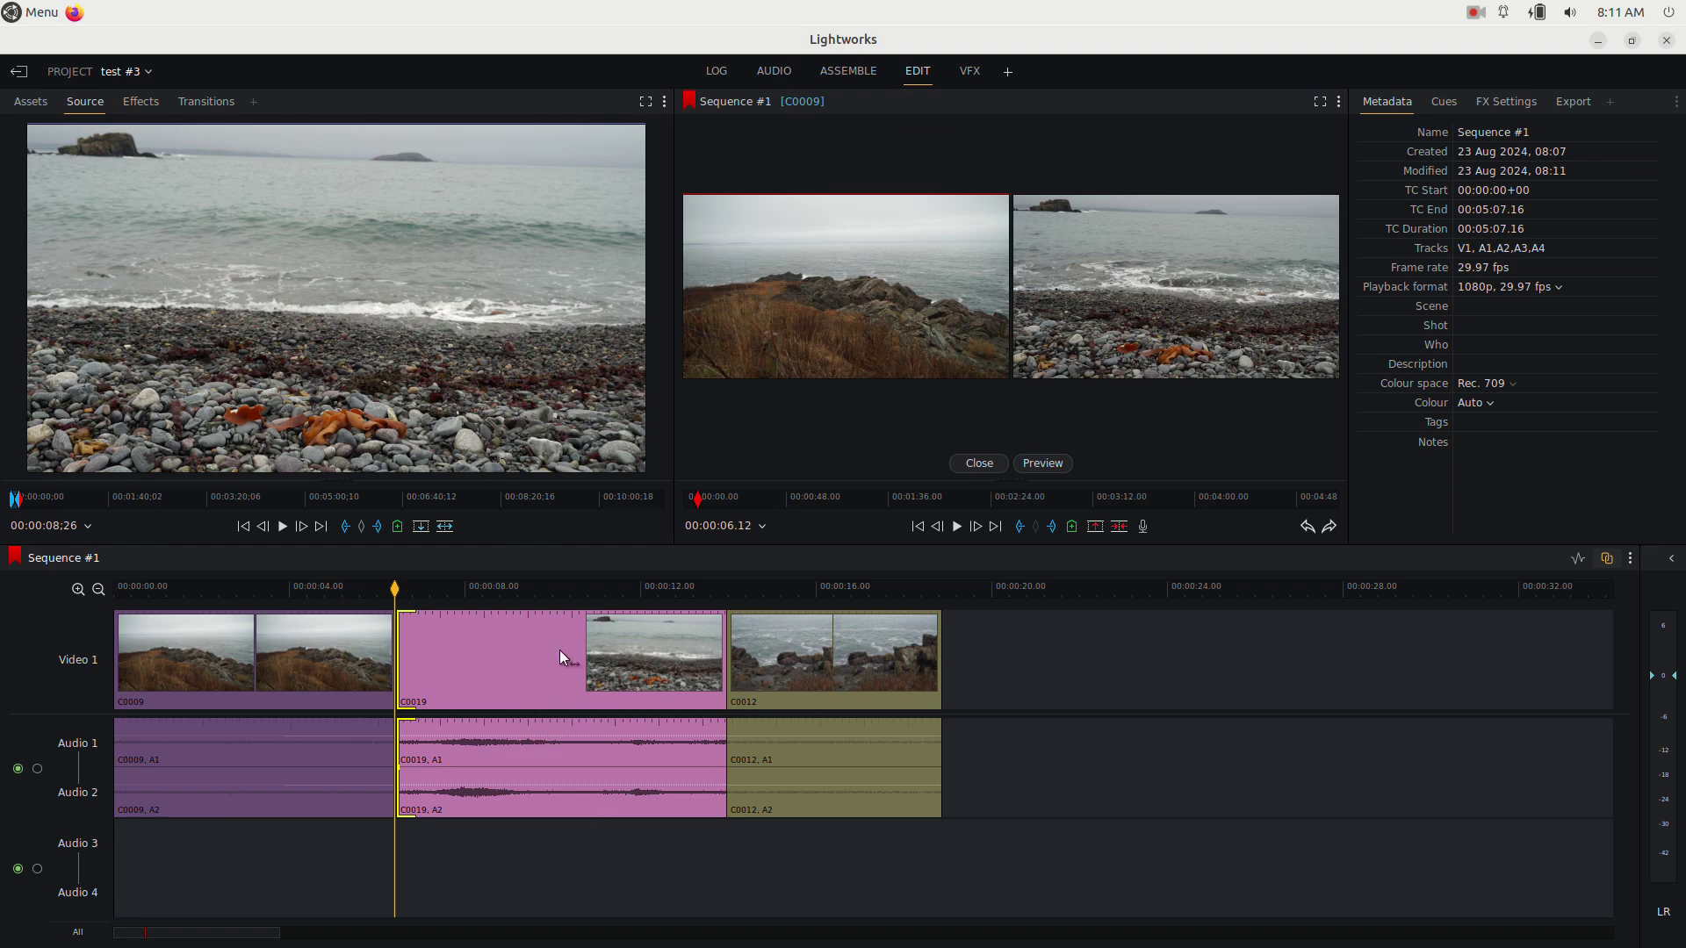
{"action": "key", "text": "period"}
{"action": "key", "text": "period"}
{"action": "key", "text": "period"}
{"action": "key", "text": "period"}
{"action": "key", "text": "period"}
{"action": "key", "text": "period"}
{"action": "key", "text": "period"}
{"action": "key", "text": "period"}
{"action": "key", "text": "period"}
{"action": "key", "text": "period"}
{"action": "key", "text": "period"}
{"action": "key", "text": "period"}
{"action": "key", "text": "period"}
{"action": "key", "text": "period"}
{"action": "key", "text": "period"}
{"action": "key", "text": "period"}
{"action": "key", "text": "period"}
{"action": "key", "text": "period"}
{"action": "key", "text": "period"}
{"action": "key", "text": "period"}
{"action": "key", "text": "period"}
{"action": "key", "text": "period"}
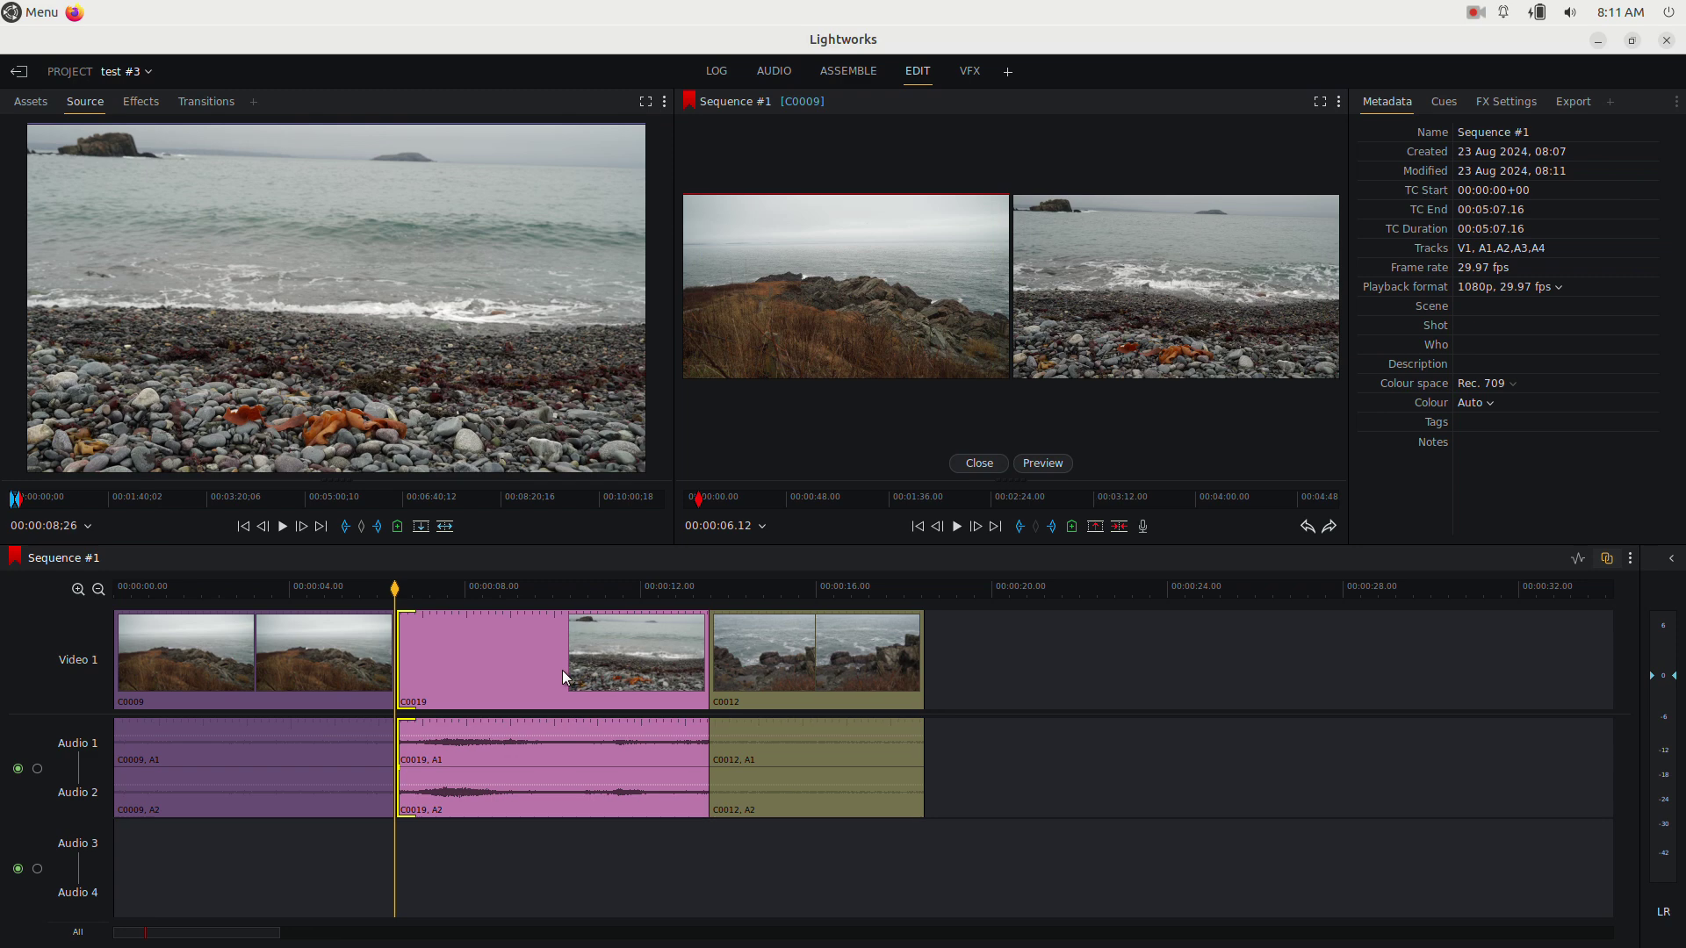
{"action": "key", "text": "period"}
{"action": "key", "text": "period"}
{"action": "key", "text": "period"}
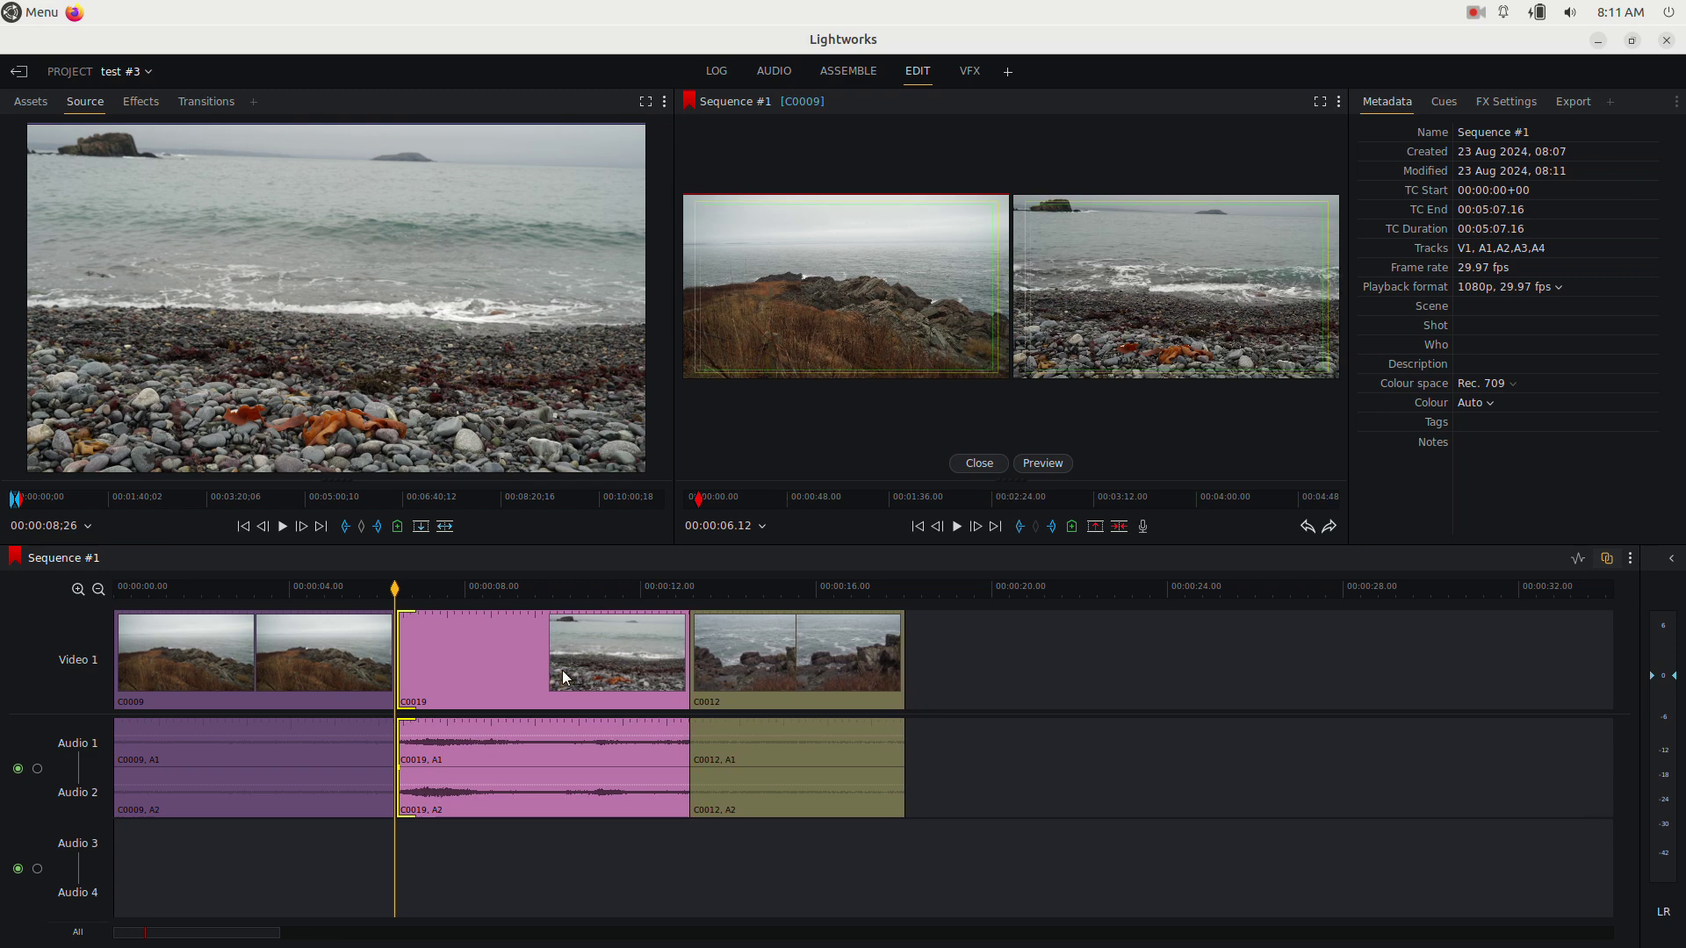
{"action": "key", "text": "comma"}
{"action": "key", "text": "comma"}
{"action": "key", "text": "comma"}
{"action": "key", "text": "comma"}
{"action": "key", "text": "comma"}
{"action": "key", "text": "comma"}
{"action": "key", "text": "comma"}
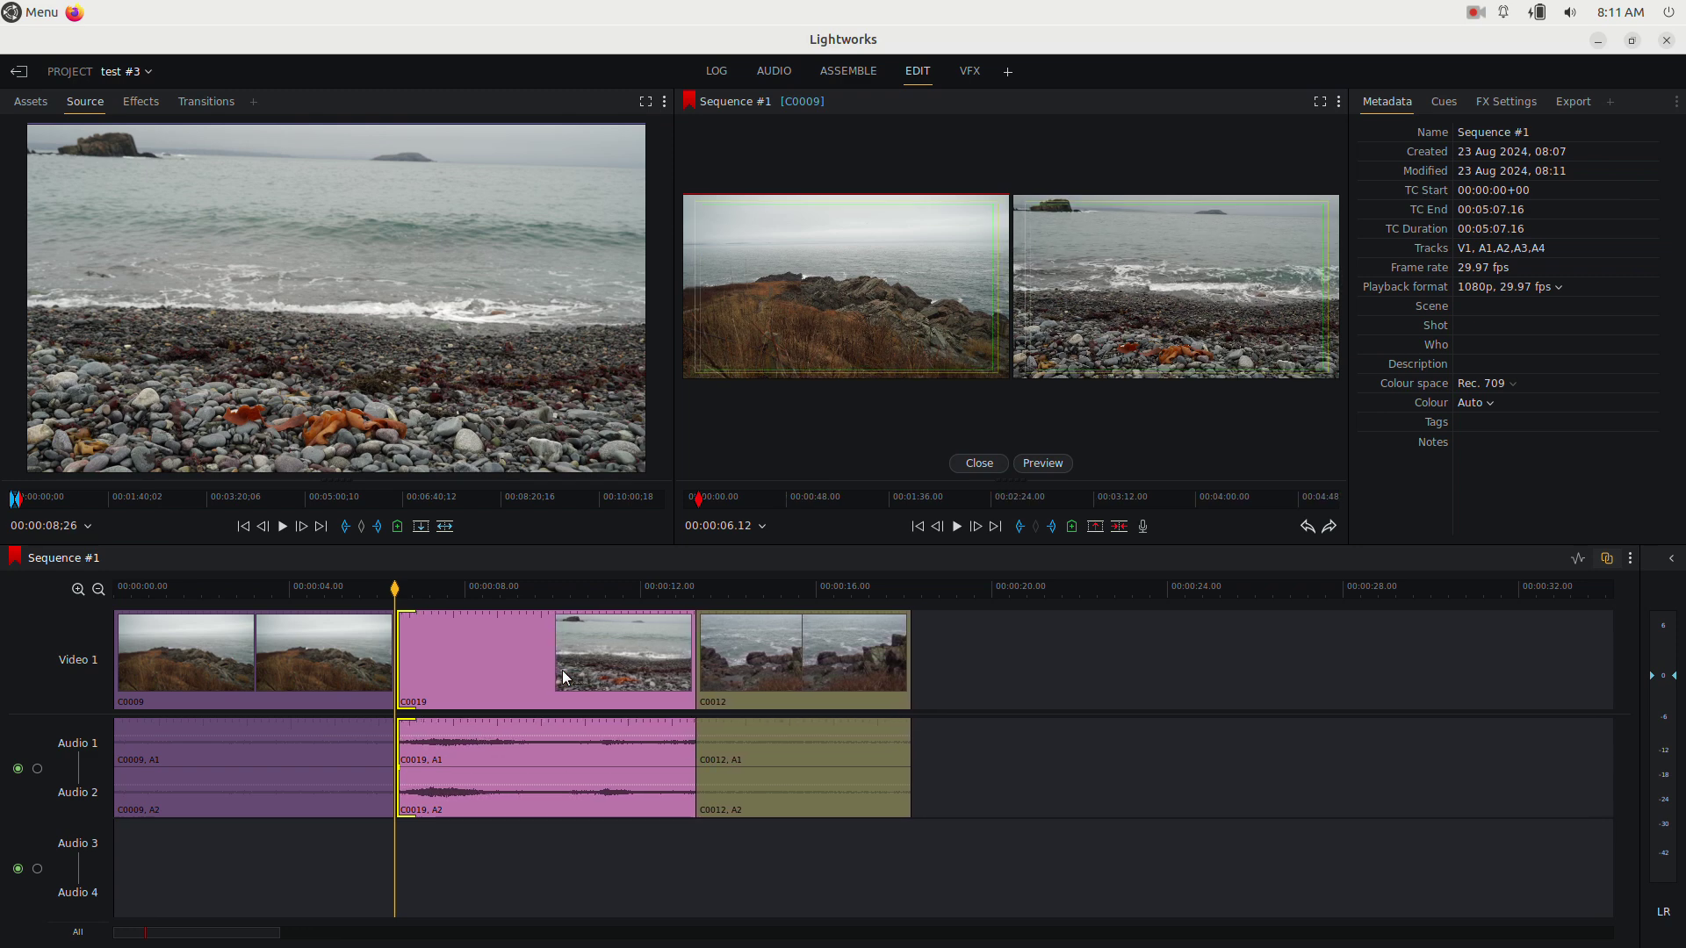
{"action": "key", "text": "period"}
{"action": "key", "text": "period"}
{"action": "key", "text": "period"}
{"action": "key", "text": "period"}
{"action": "key", "text": "period"}
{"action": "key", "text": "period"}
{"action": "key", "text": "period"}
{"action": "key", "text": "period"}
{"action": "key", "text": "period"}
{"action": "key", "text": "period"}
{"action": "key", "text": "period"}
{"action": "key", "text": "period"}
{"action": "key", "text": "period"}
{"action": "key", "text": "period"}
{"action": "key", "text": "period"}
{"action": "key", "text": "period"}
{"action": "key", "text": "period"}
{"action": "key", "text": "period"}
{"action": "key", "text": "period"}
{"action": "key", "text": "period"}
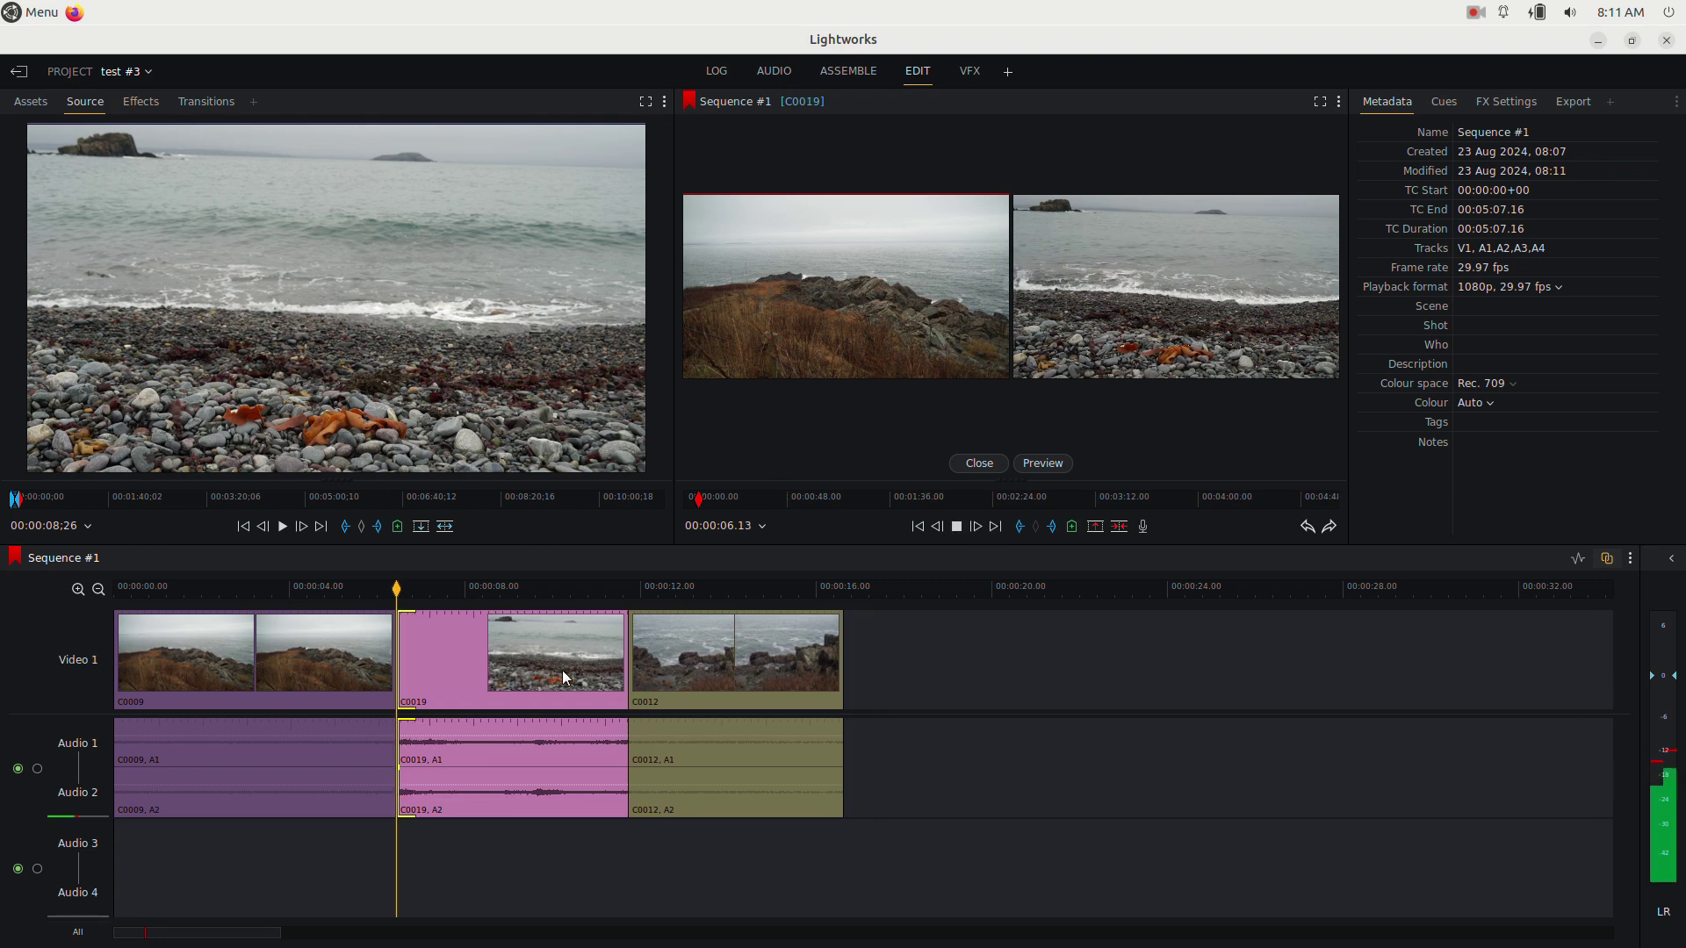
{"action": "key", "text": "comma"}
{"action": "key", "text": "comma"}
{"action": "key", "text": "comma"}
{"action": "key", "text": "comma"}
{"action": "key", "text": "comma"}
{"action": "key", "text": "comma"}
{"action": "key", "text": "comma"}
{"action": "key", "text": "comma"}
{"action": "key", "text": "comma"}
{"action": "key", "text": "comma"}
{"action": "key", "text": "comma"}
{"action": "key", "text": "comma"}
{"action": "key", "text": "comma"}
{"action": "key", "text": "comma"}
{"action": "key", "text": "comma"}
{"action": "key", "text": "comma"}
{"action": "key", "text": "comma"}
{"action": "key", "text": "comma"}
{"action": "key", "text": "comma"}
{"action": "key", "text": "comma"}
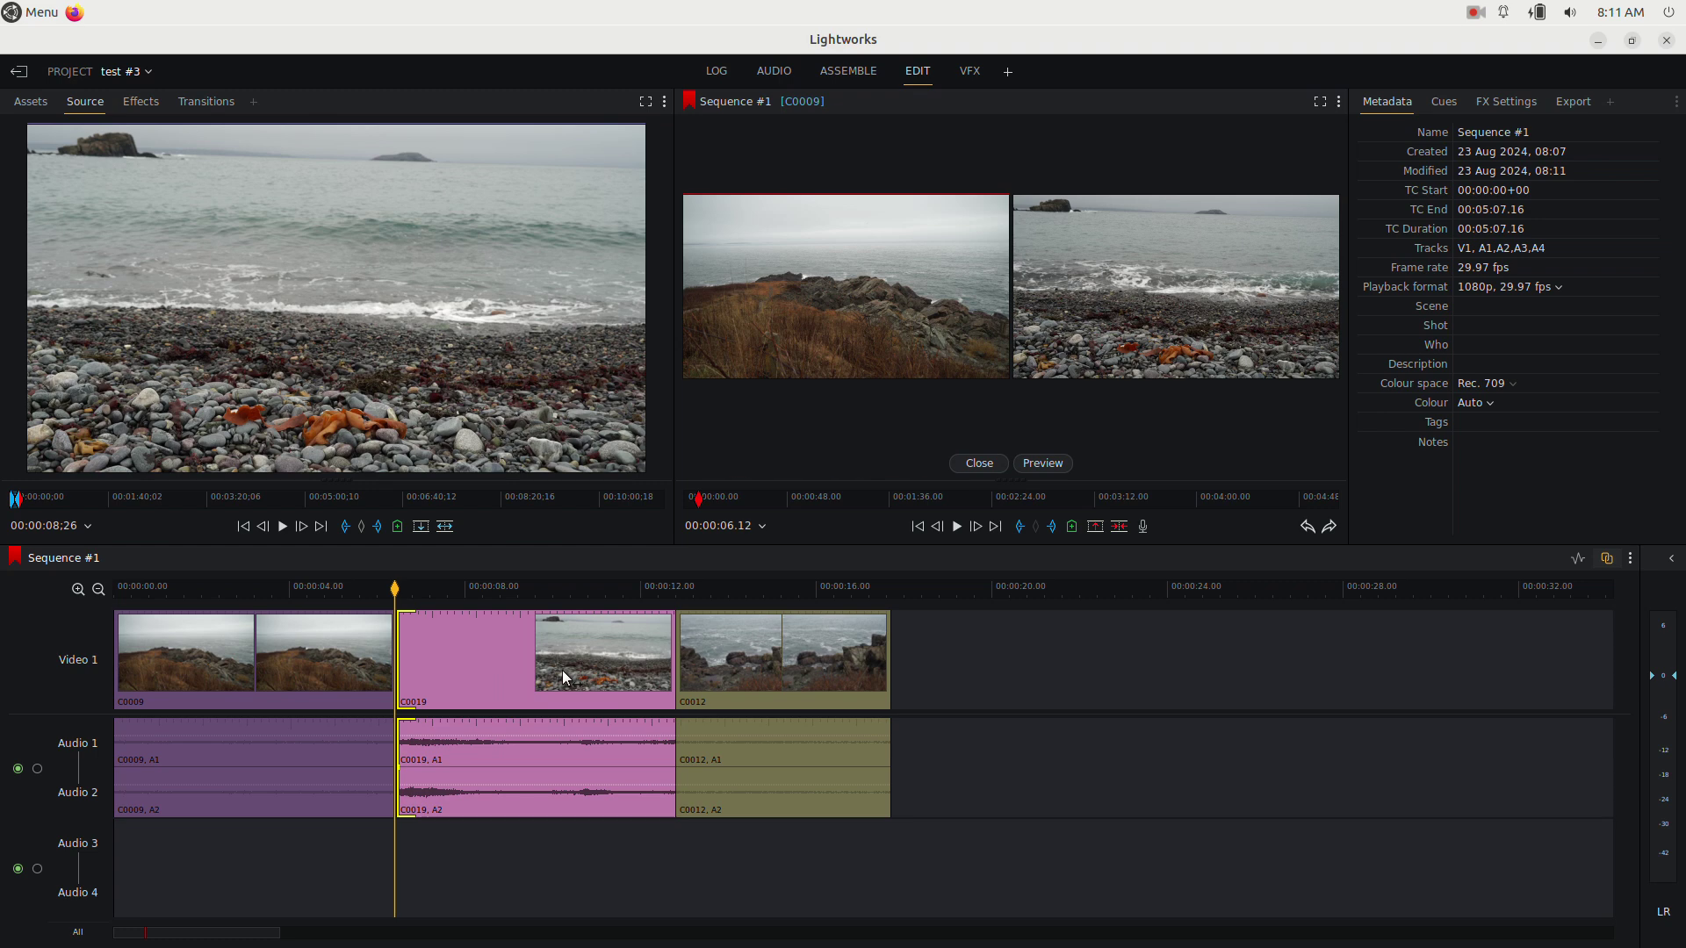
{"action": "key", "text": "Escape"}
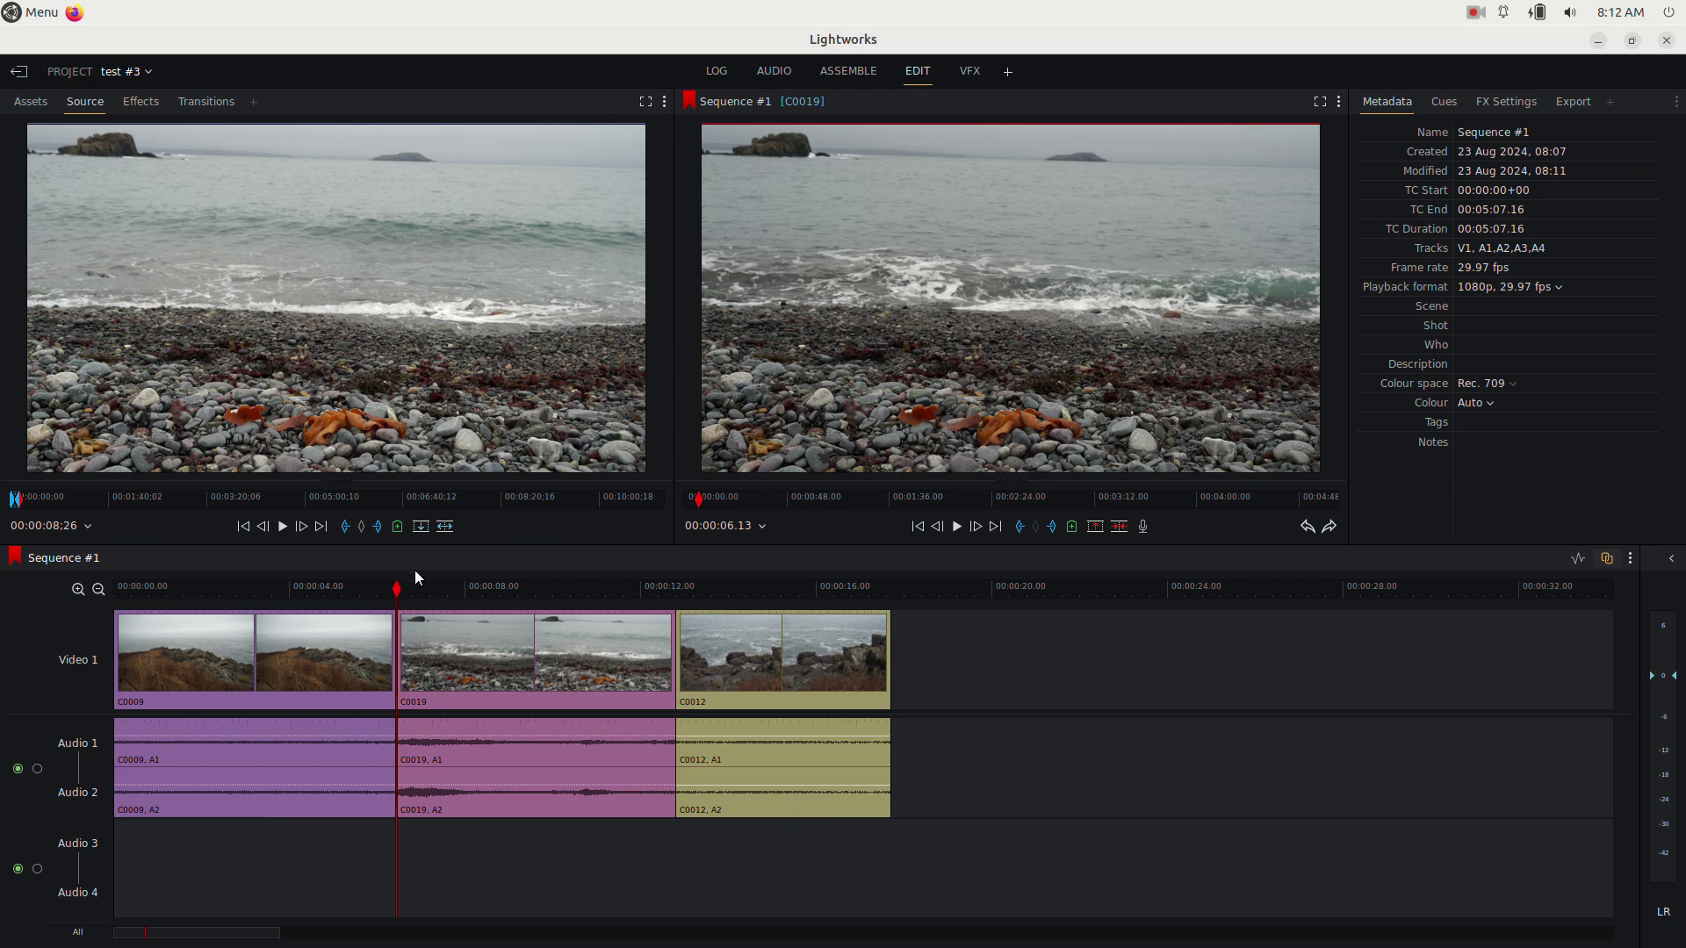
Step: Move the playhead to 00:00:06.02, just before the cut between C0009 and C0019, and deselect the Video 1 track
{"action": "left_click_drag", "start_coordinate": [381, 587], "coordinate": [372, 587]}
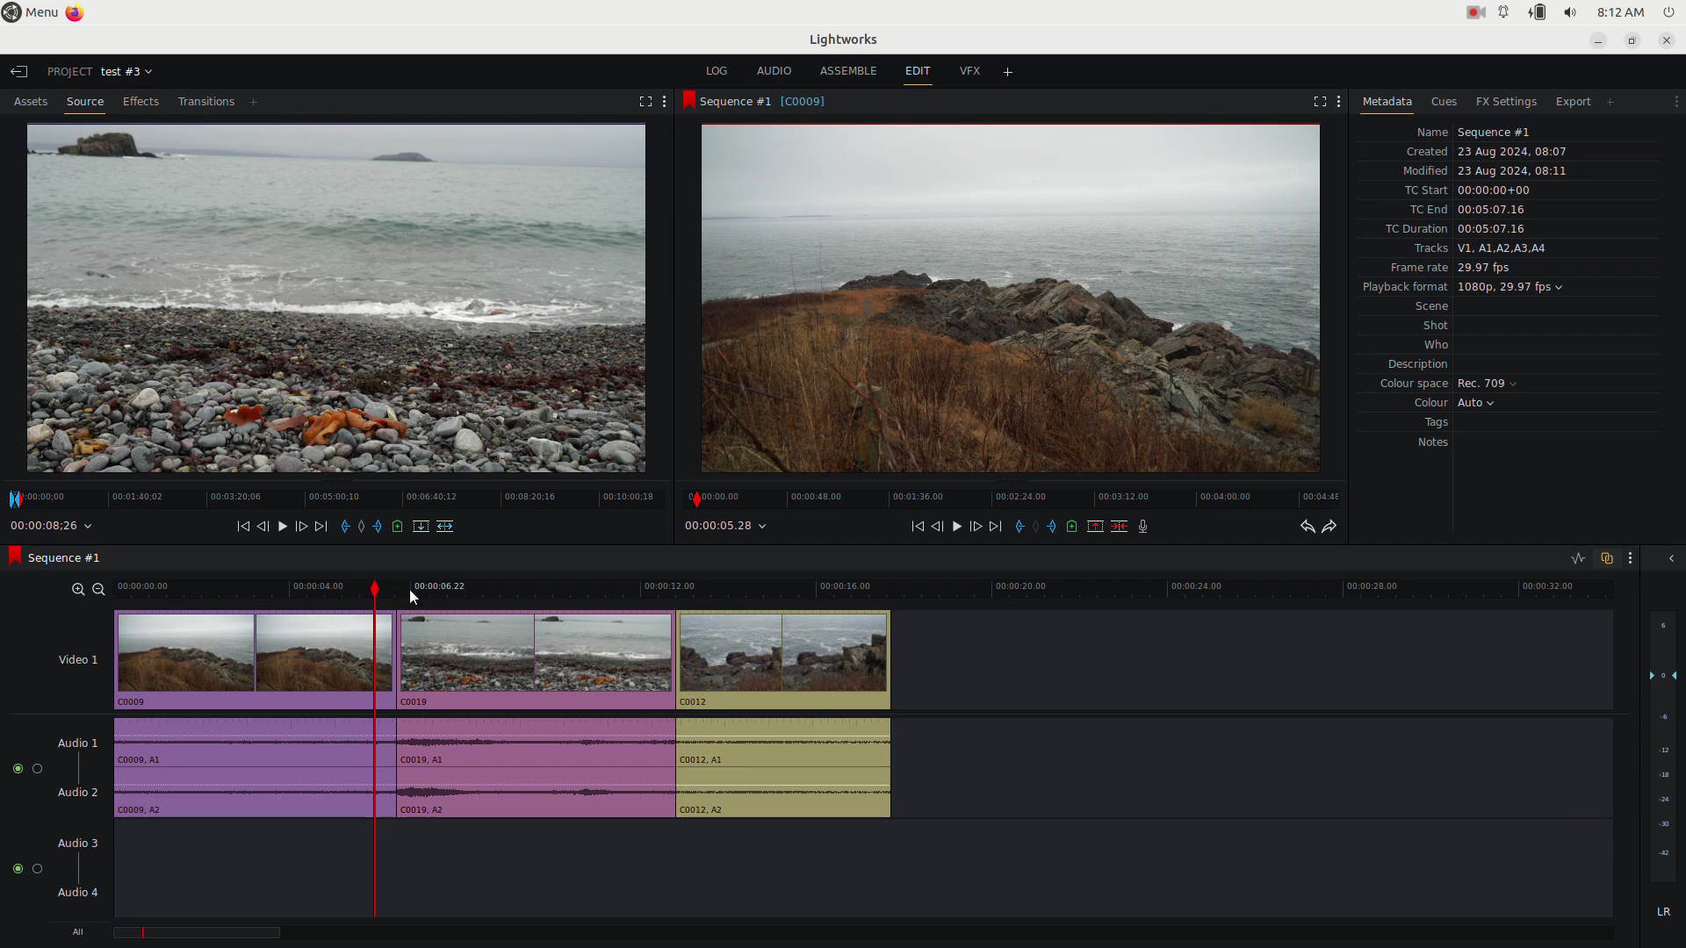
{"action": "left_click", "coordinate": [410, 589]}
{"action": "left_click_drag", "start_coordinate": [411, 595], "coordinate": [381, 583]}
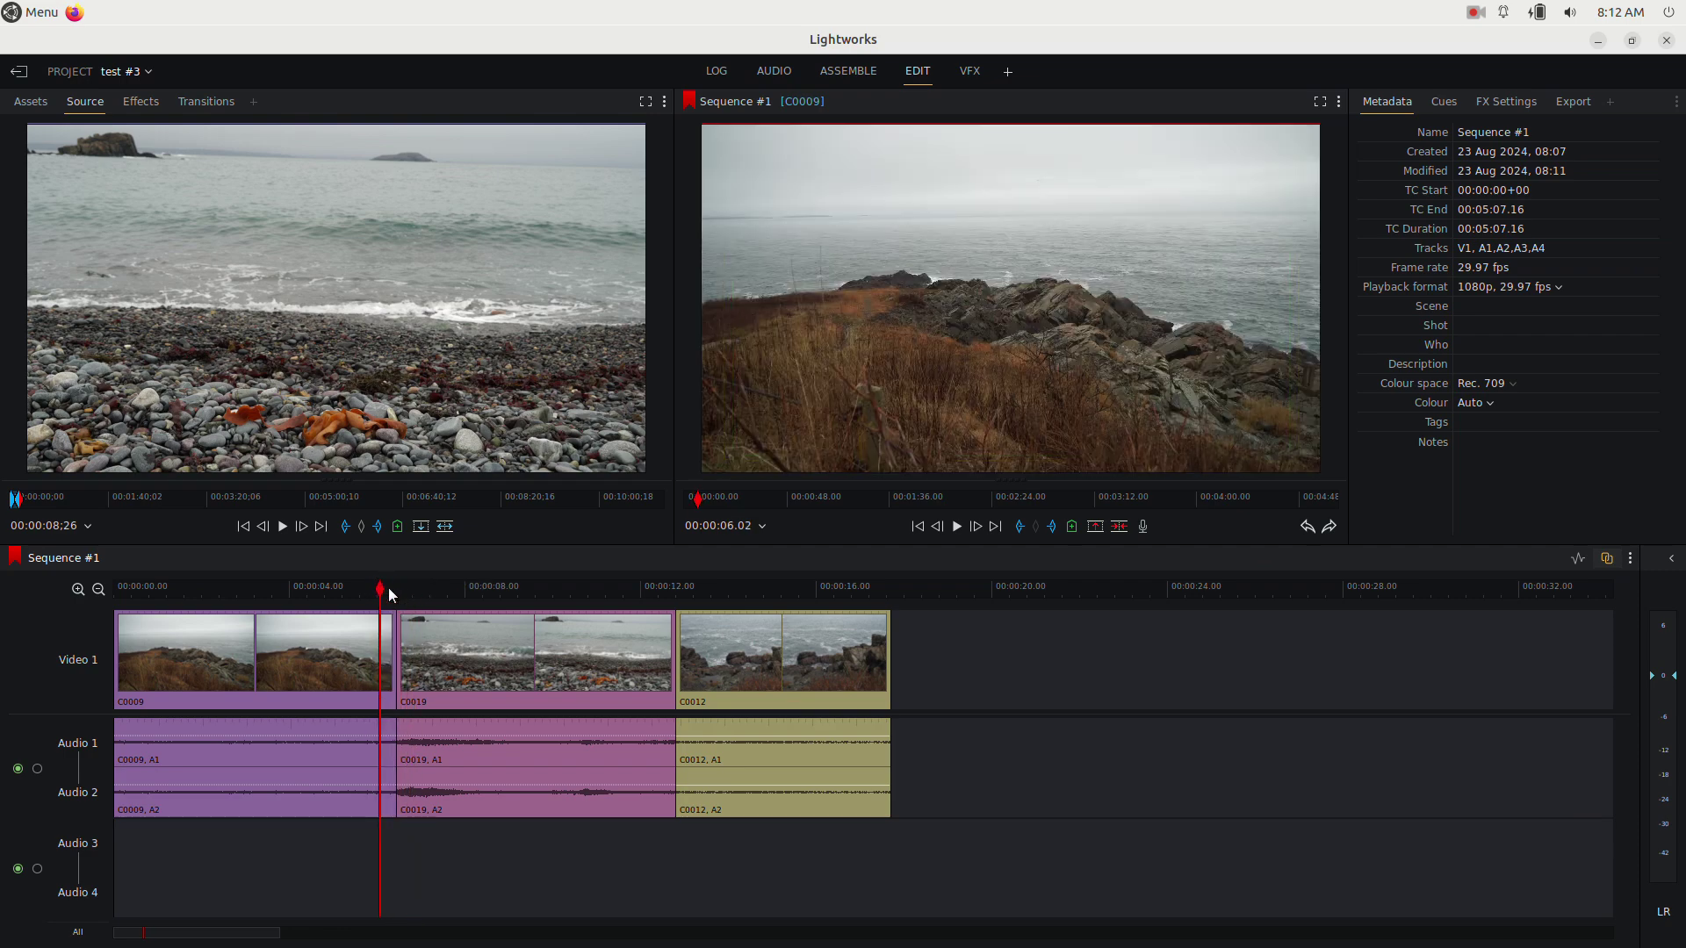
{"action": "left_click", "coordinate": [81, 668]}
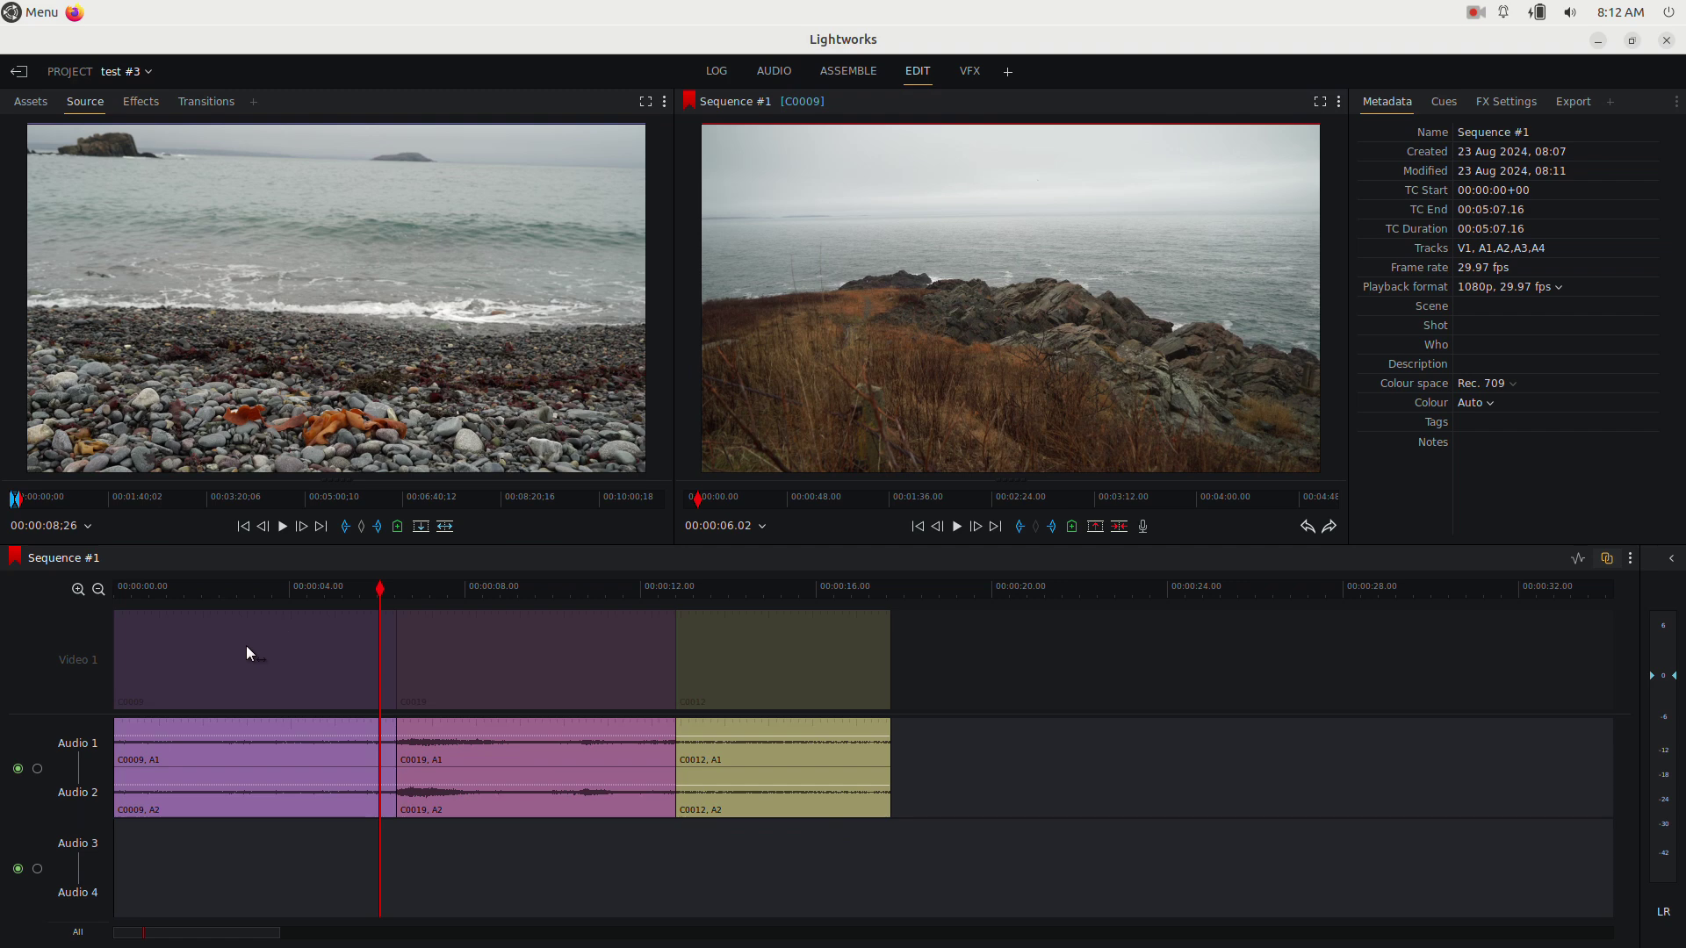
Step: Trim 44 frames off the start of C0019's audio frame by frame, rippling the C0012 audio along
{"action": "left_click", "coordinate": [405, 757]}
{"action": "key", "text": "period"}
{"action": "key", "text": "period"}
{"action": "key", "text": "period"}
{"action": "key", "text": "period"}
{"action": "key", "text": "period"}
{"action": "key", "text": "period"}
{"action": "key", "text": "period"}
{"action": "key", "text": "period"}
{"action": "key", "text": "period"}
{"action": "key", "text": "period"}
{"action": "key", "text": "period"}
{"action": "key", "text": "period"}
{"action": "key", "text": "period"}
{"action": "key", "text": "period"}
{"action": "key", "text": "period"}
{"action": "key", "text": "period"}
{"action": "key", "text": "period"}
{"action": "key", "text": "period"}
{"action": "key", "text": "period"}
{"action": "key", "text": "period"}
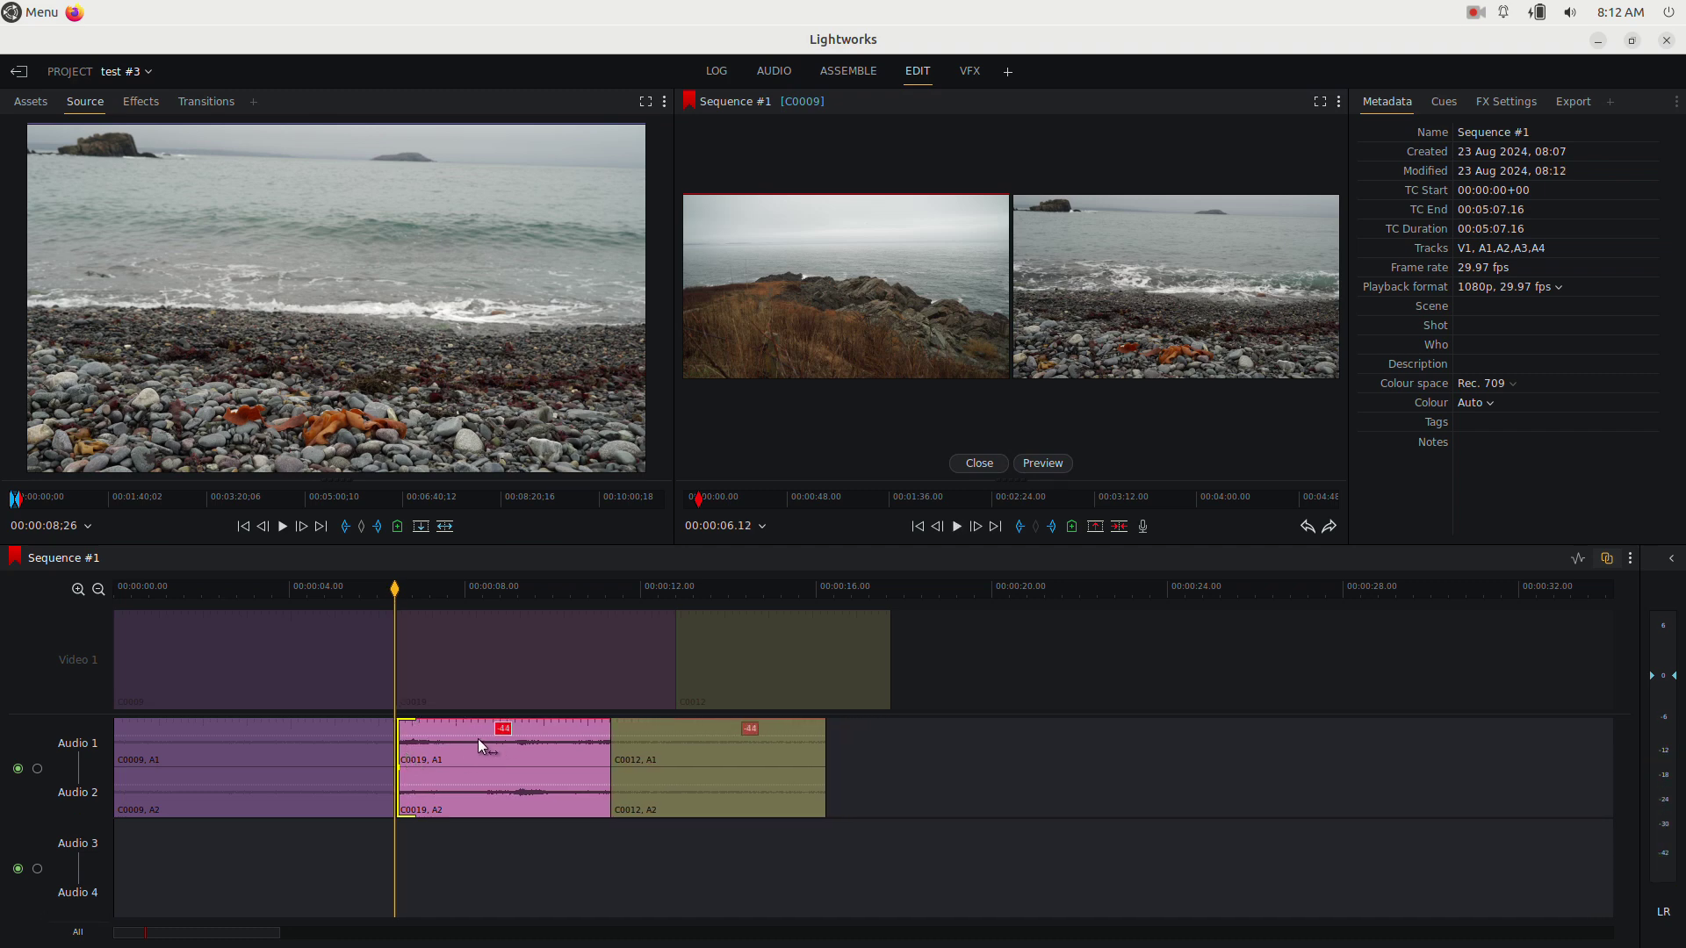
Step: Delete the C0019 and C0012 audio segments and extend the C0009 audio to 00:00:17.22, under the end of the video
{"action": "left_click", "coordinate": [581, 732]}
{"action": "left_click_drag", "start_coordinate": [883, 762], "coordinate": [527, 802]}
{"action": "key", "text": "Delete"}
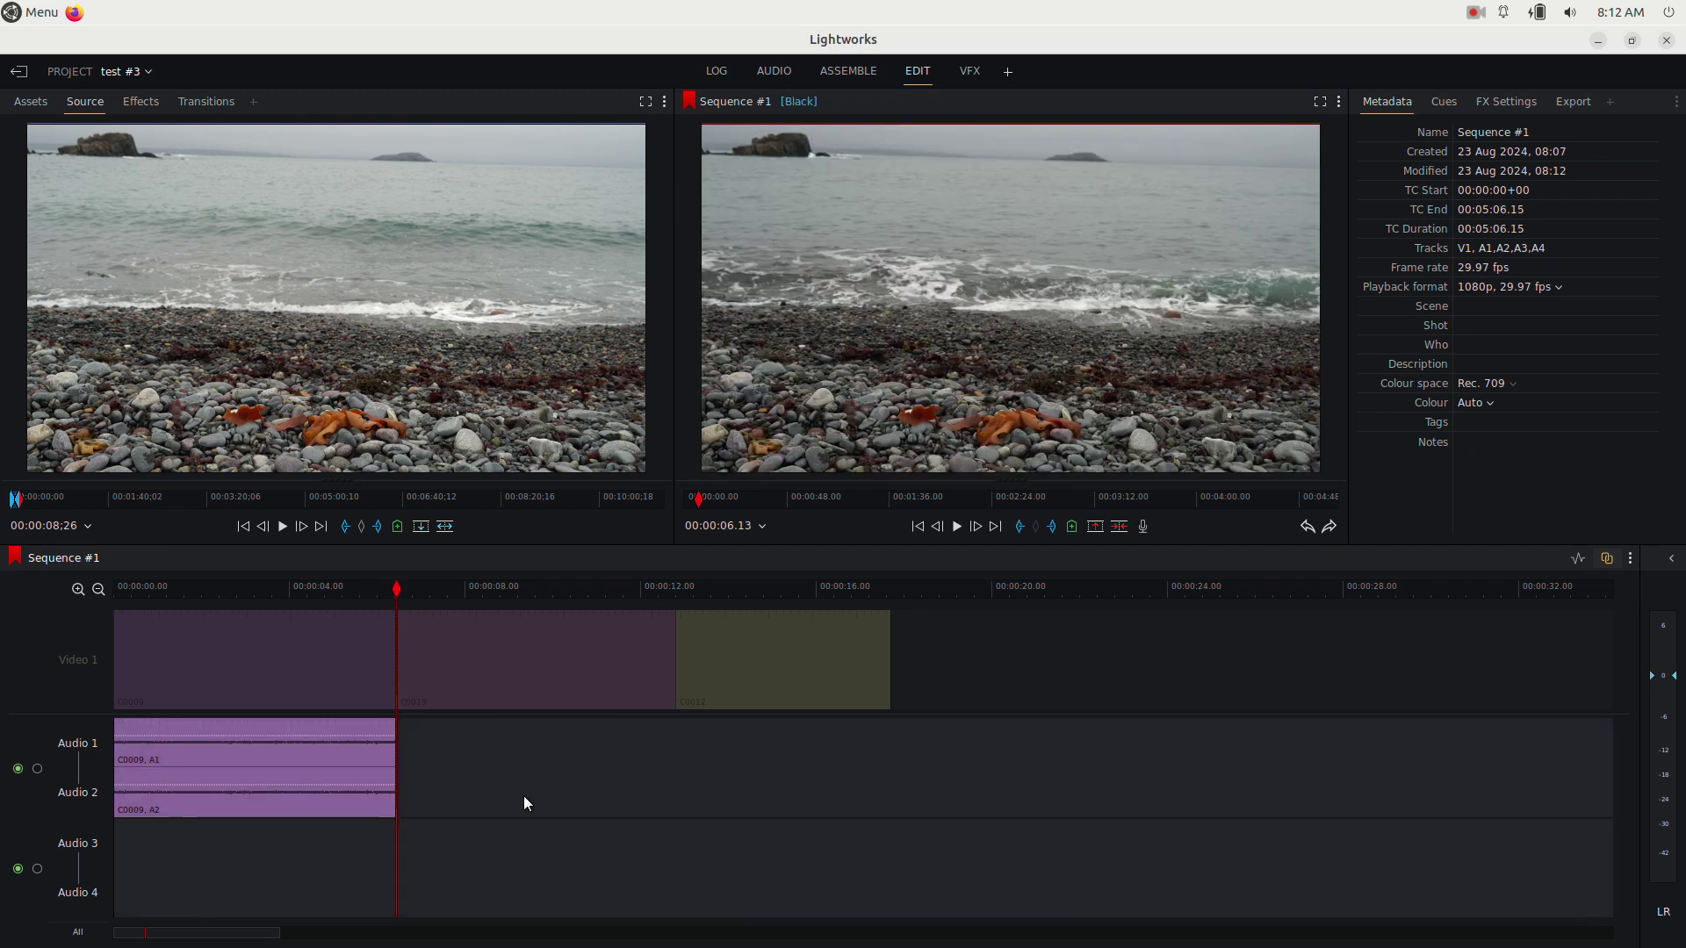
{"action": "left_click_drag", "start_coordinate": [393, 757], "coordinate": [892, 770]}
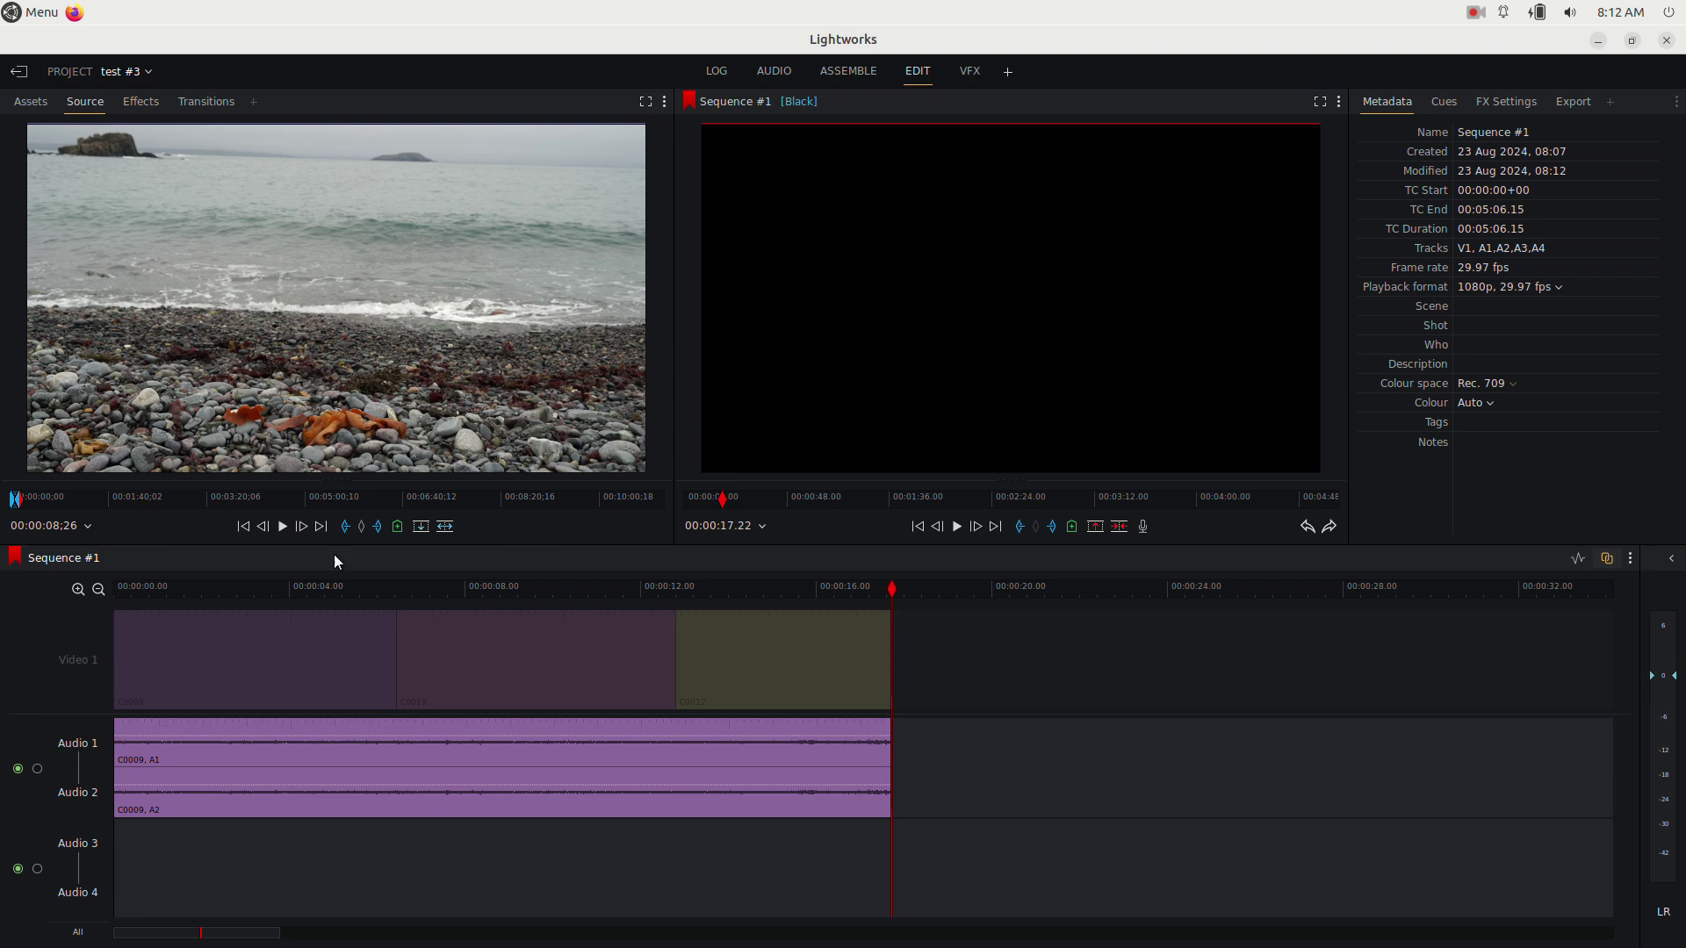
Step: Reselect the Video 1 track and play the sequence from about 00:00:04.00, stopping at 00:00:08.03
{"action": "left_click", "coordinate": [78, 669]}
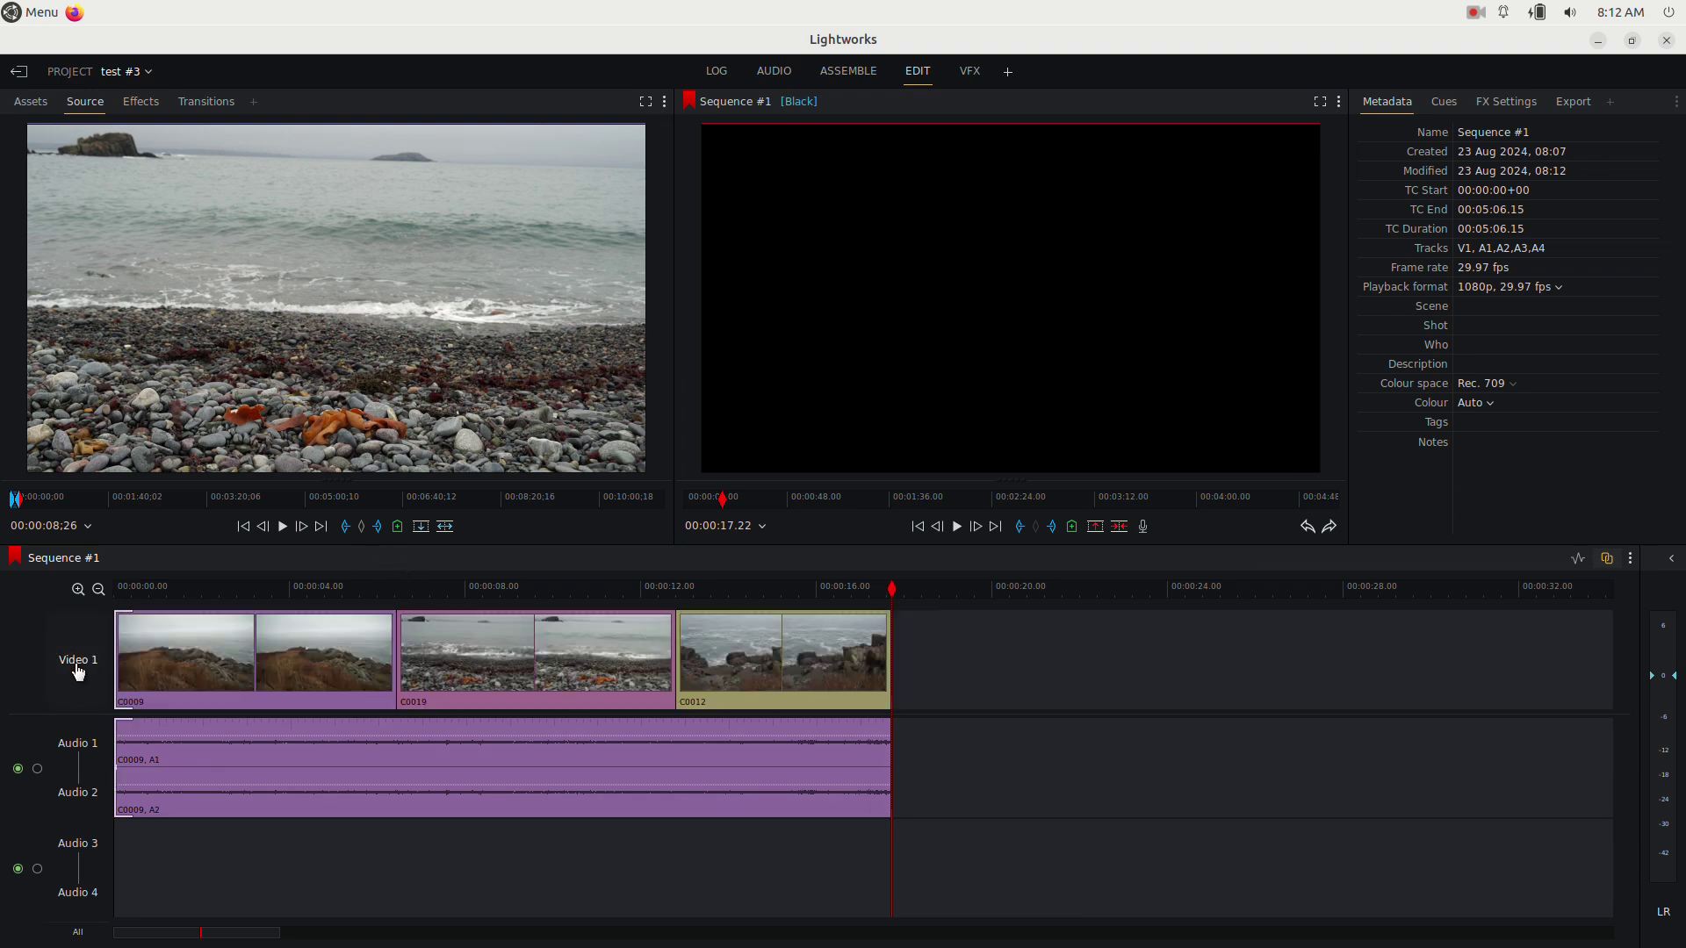
{"action": "left_click", "coordinate": [289, 589]}
{"action": "key", "text": "space"}
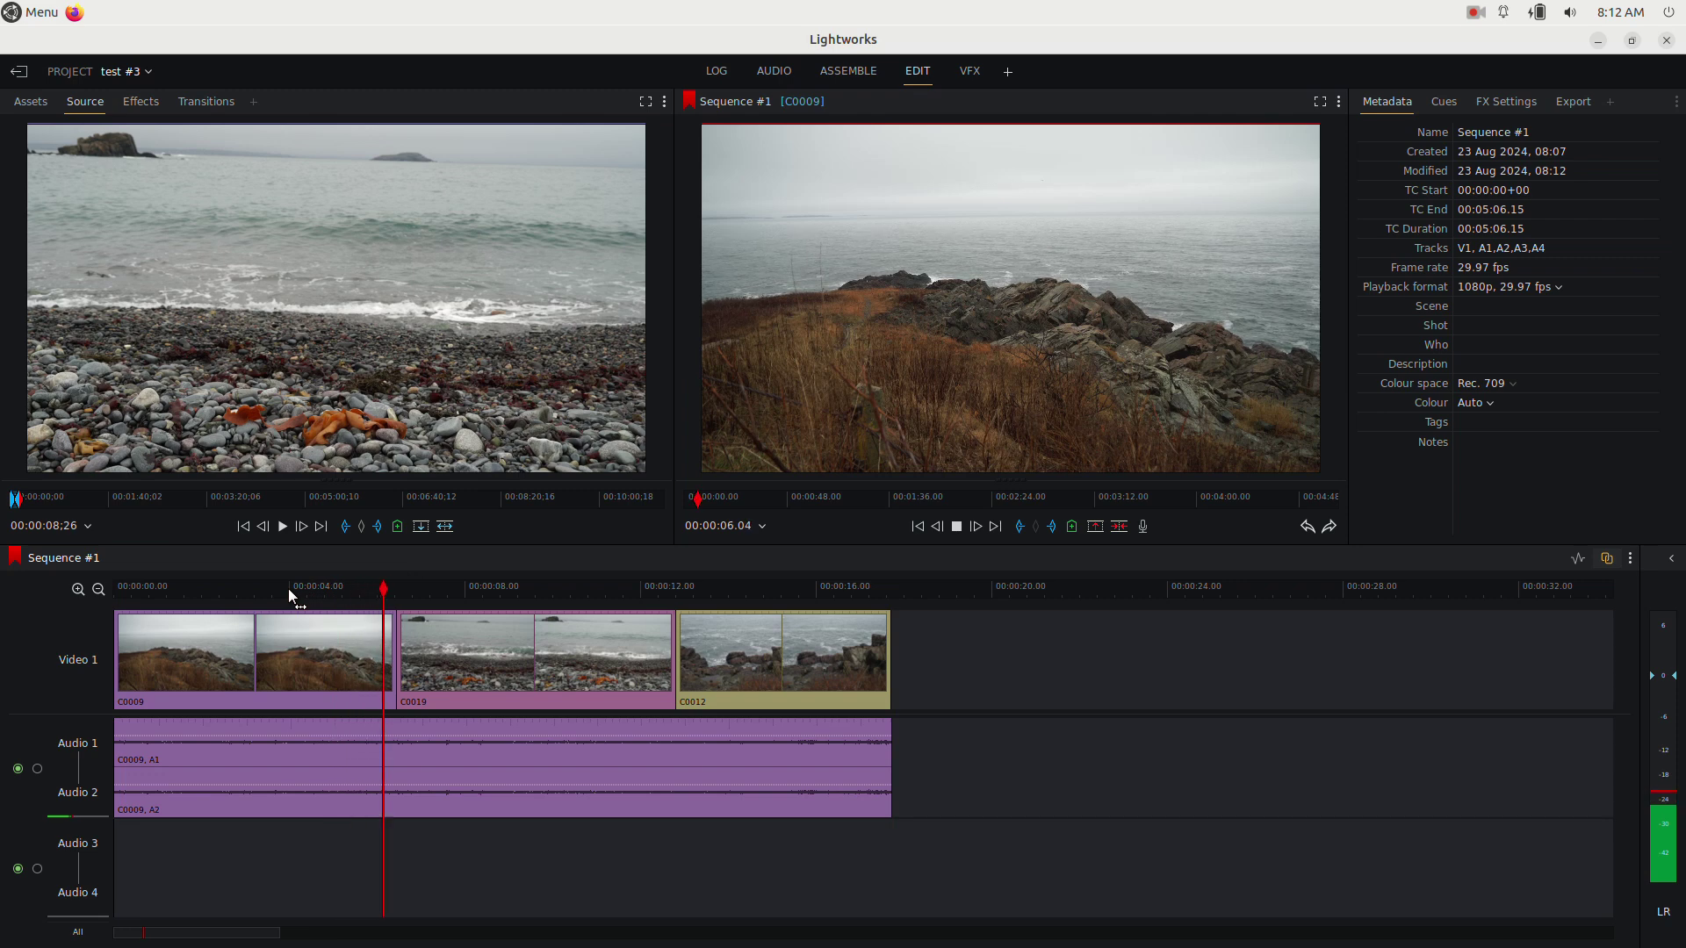
{"action": "key", "text": "space"}
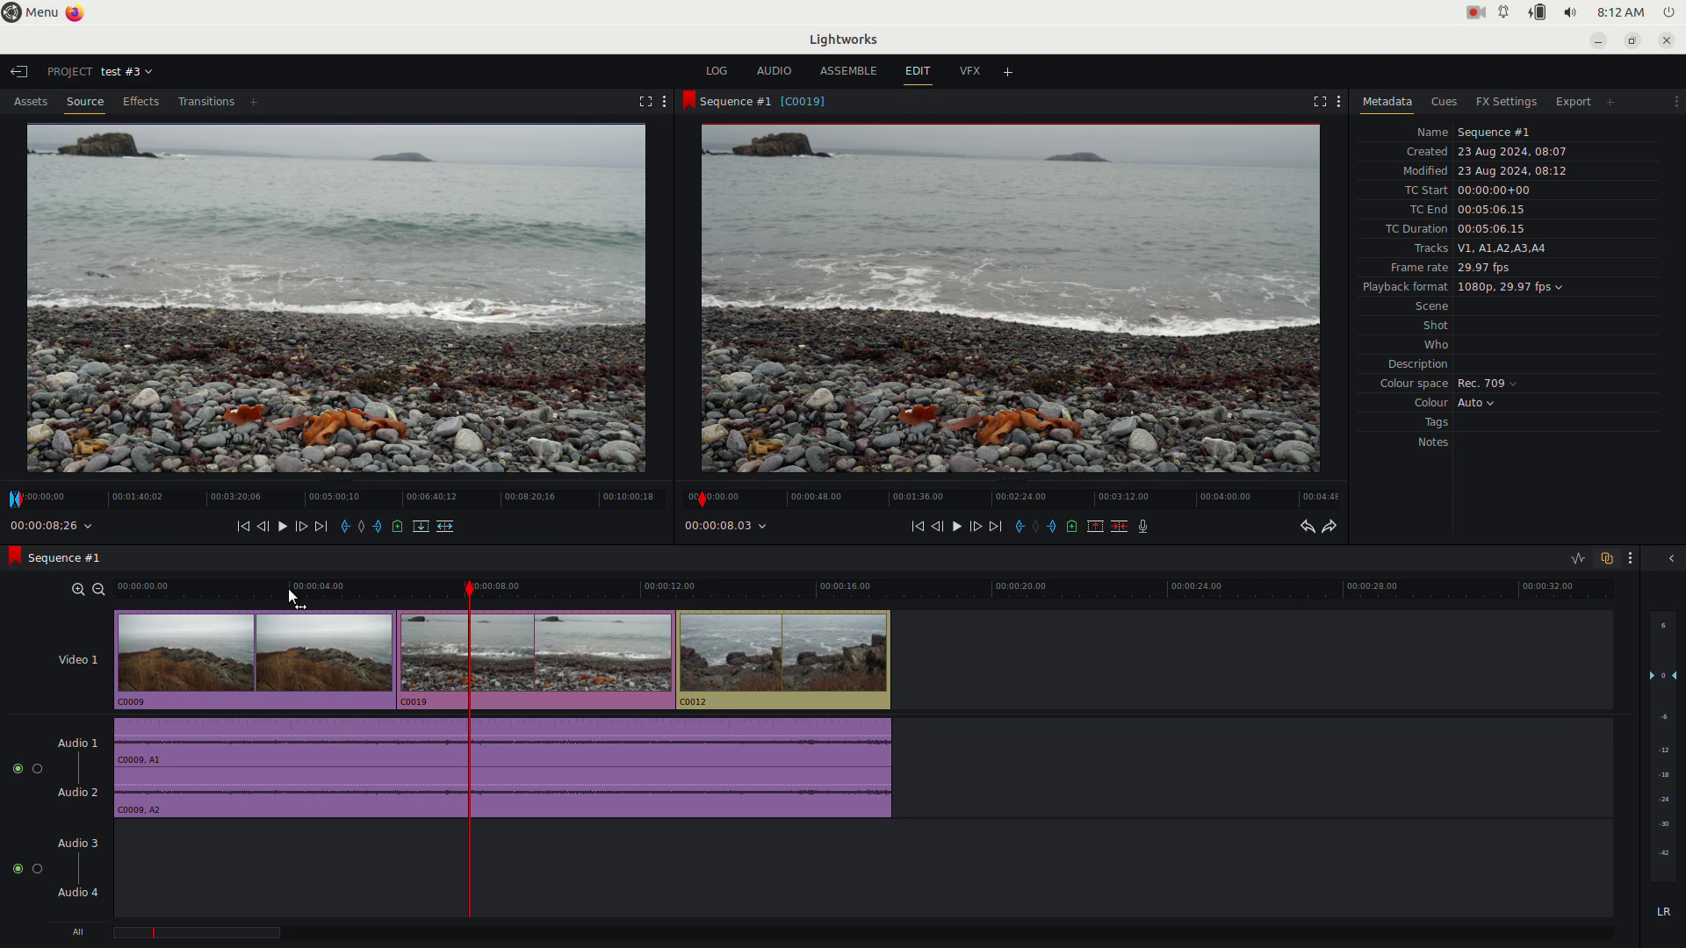
Step: Cut both video and audio at 00:00:08.03, and undo the cut
{"action": "key", "text": "c"}
{"action": "left_click_drag", "start_coordinate": [522, 629], "coordinate": [540, 661]}
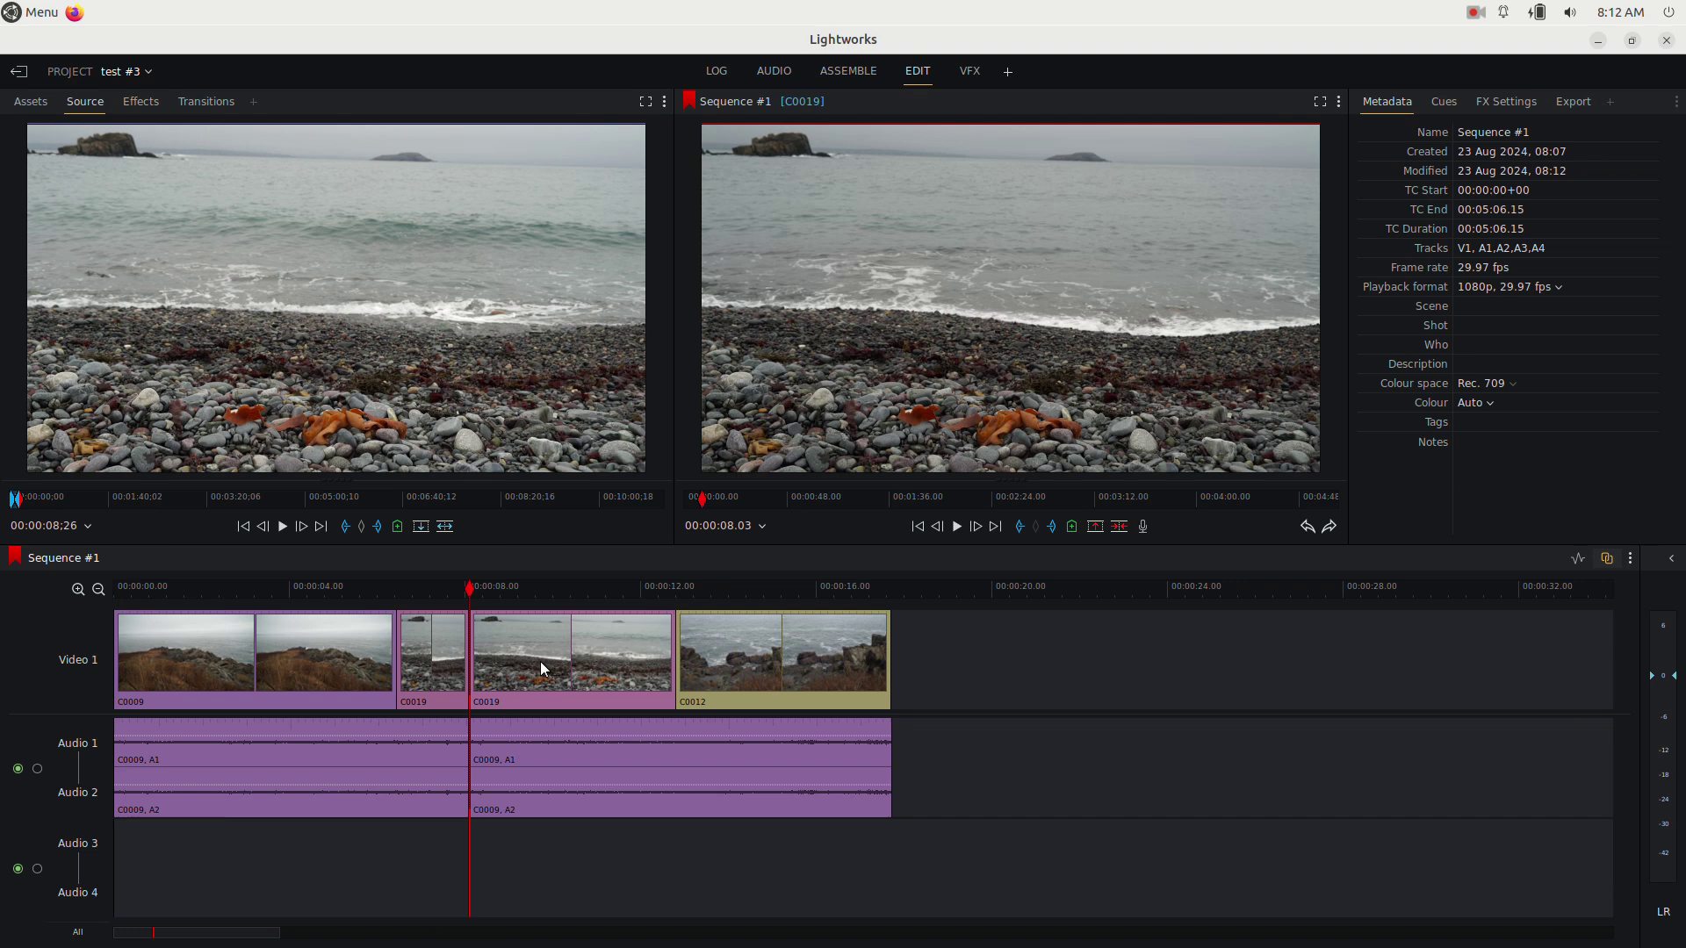
{"action": "left_click_drag", "start_coordinate": [540, 662], "coordinate": [540, 661]}
Step: Split only the C0019 video at 00:00:09.21, with Audio 1 and Audio 2 deselected
{"action": "left_click", "coordinate": [540, 585]}
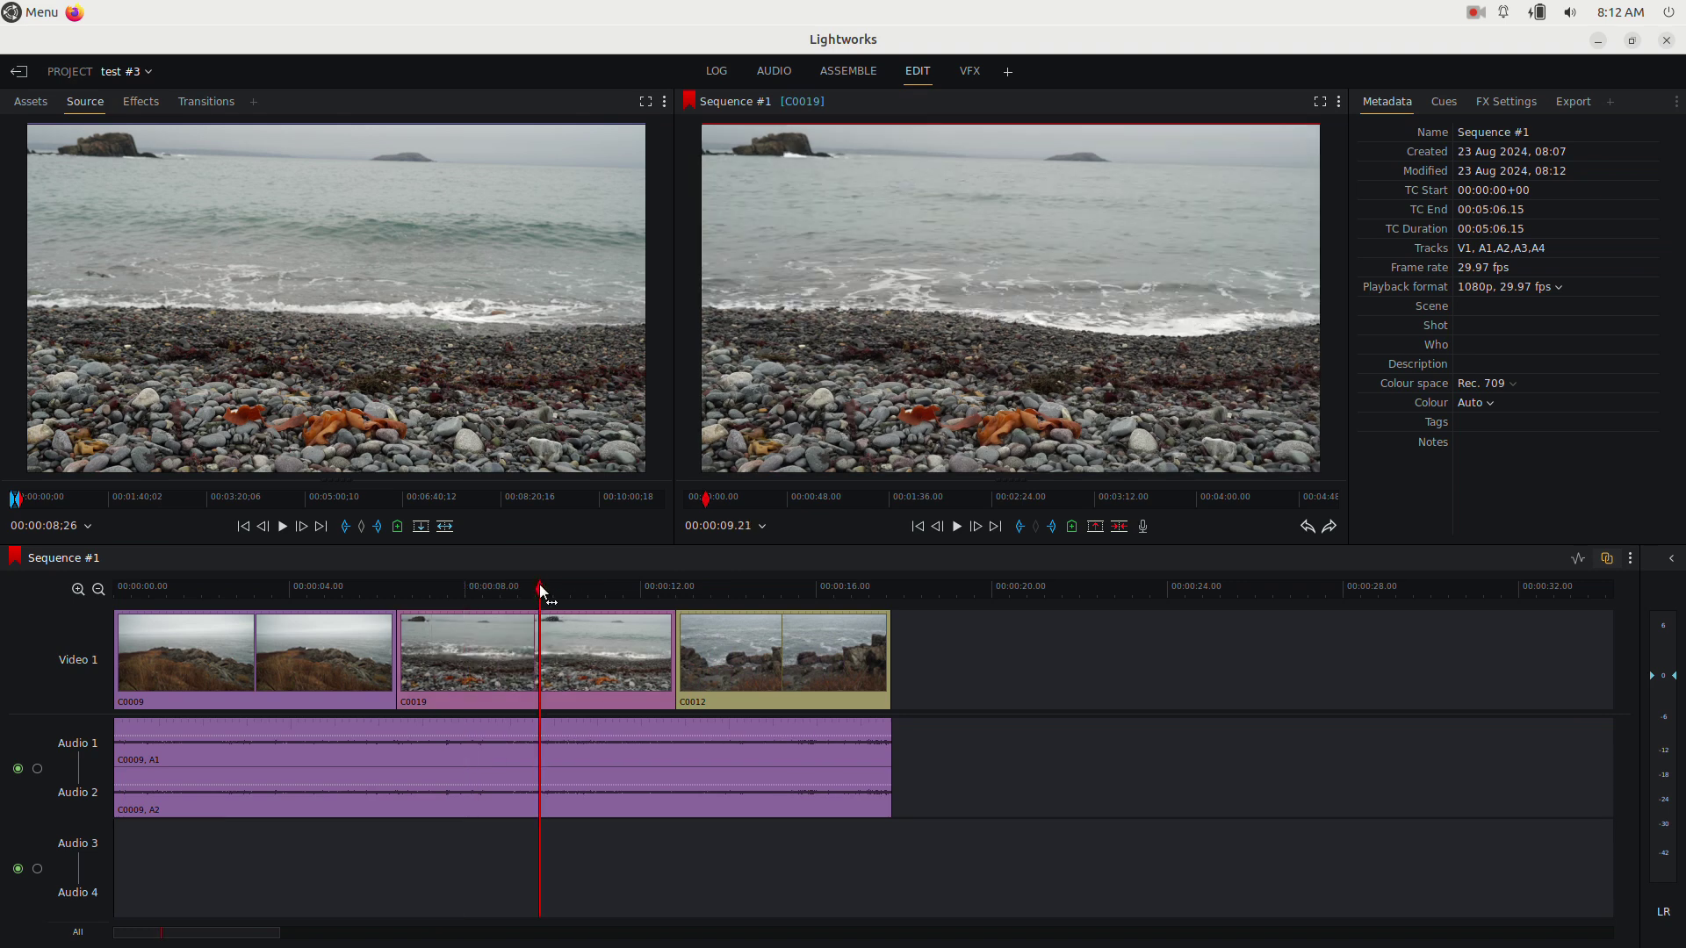
{"action": "left_click", "coordinate": [84, 751]}
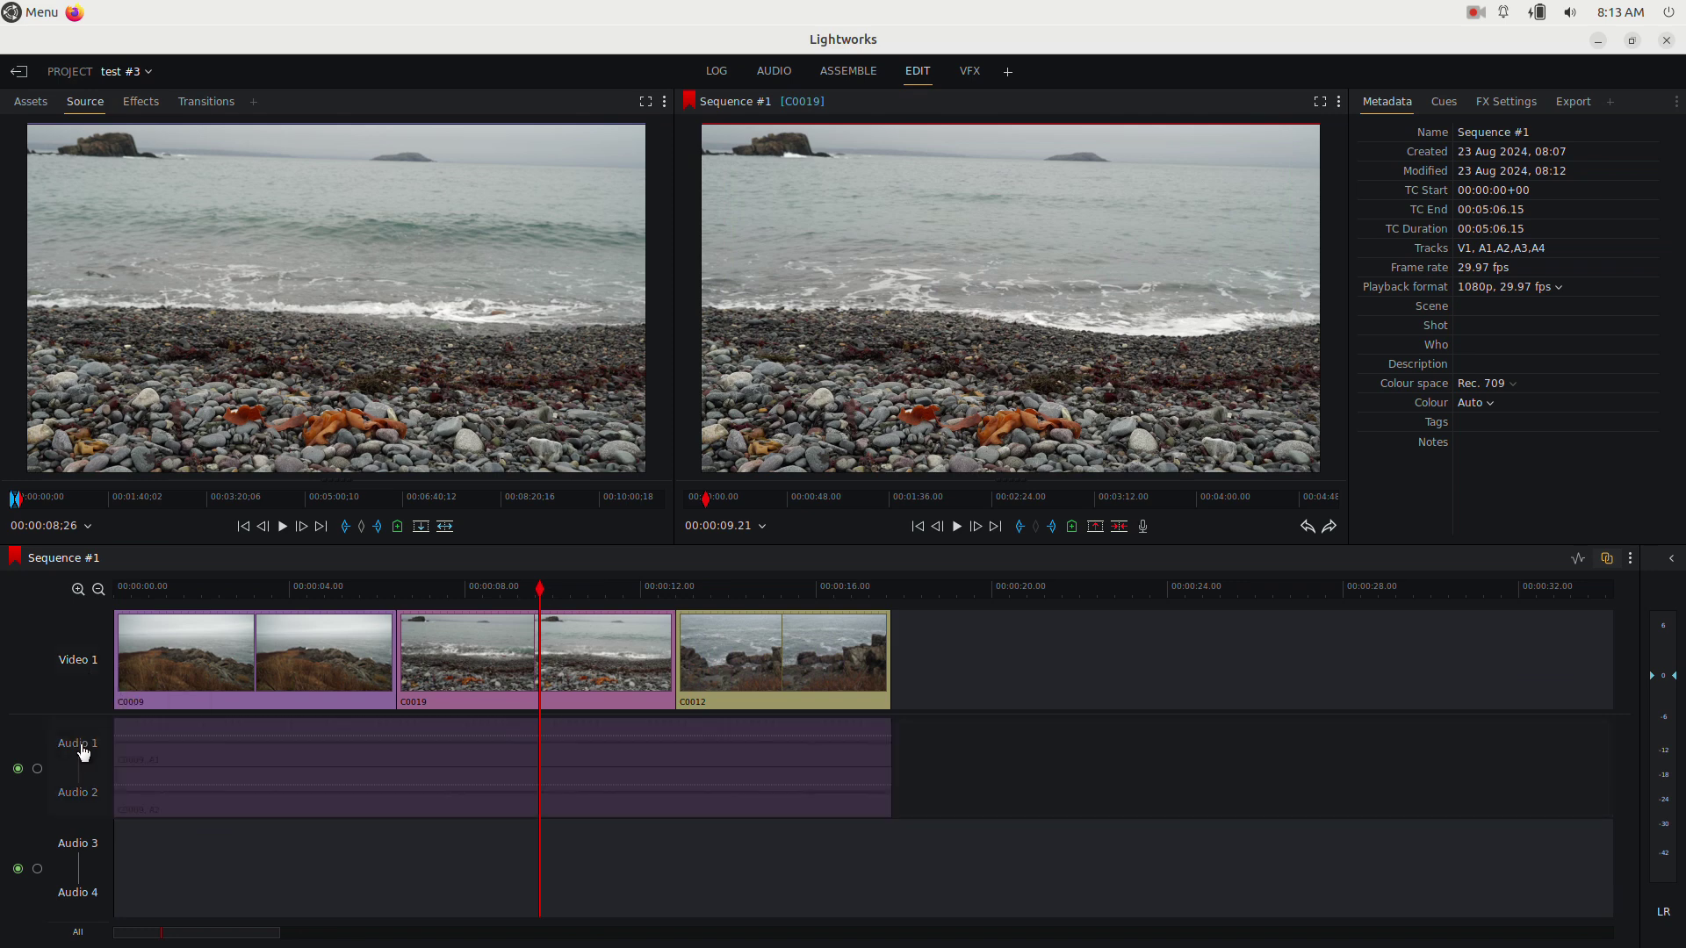
{"action": "key", "text": "c"}
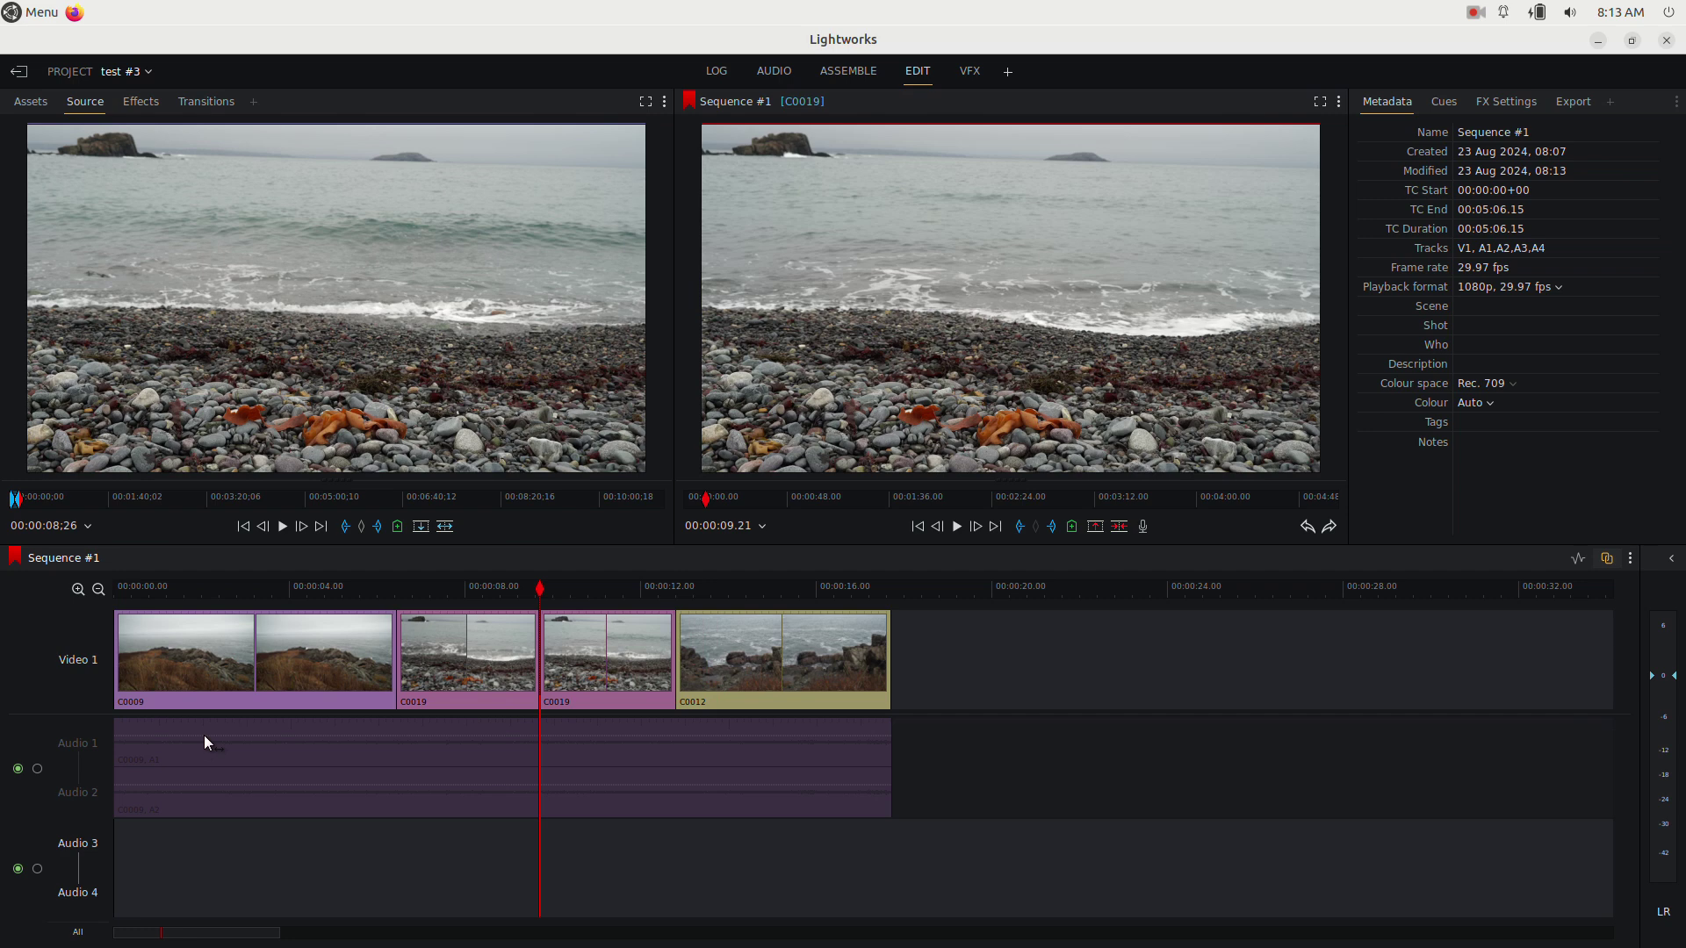
Step: Reselect Audio 1 and 2, deselect Video 1, and split the C0009 audio at 00:00:04.18 and 00:00:10.24
{"action": "left_click", "coordinate": [77, 743]}
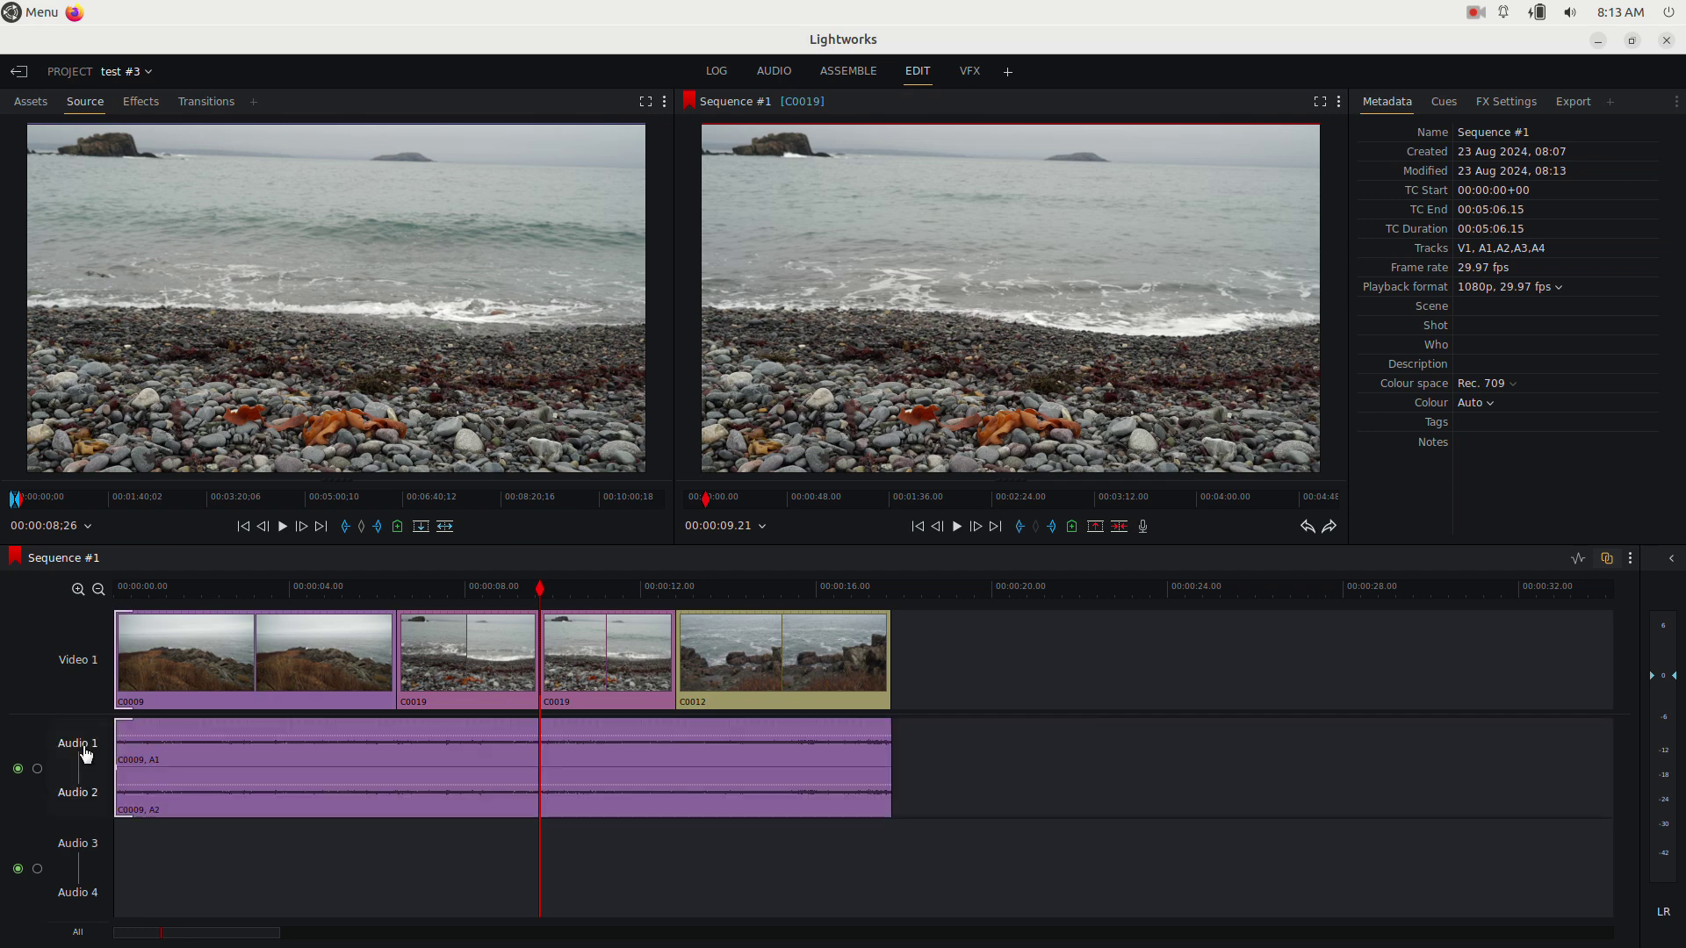
{"action": "left_click", "coordinate": [83, 665]}
{"action": "left_click", "coordinate": [314, 586]}
{"action": "key", "text": "c"}
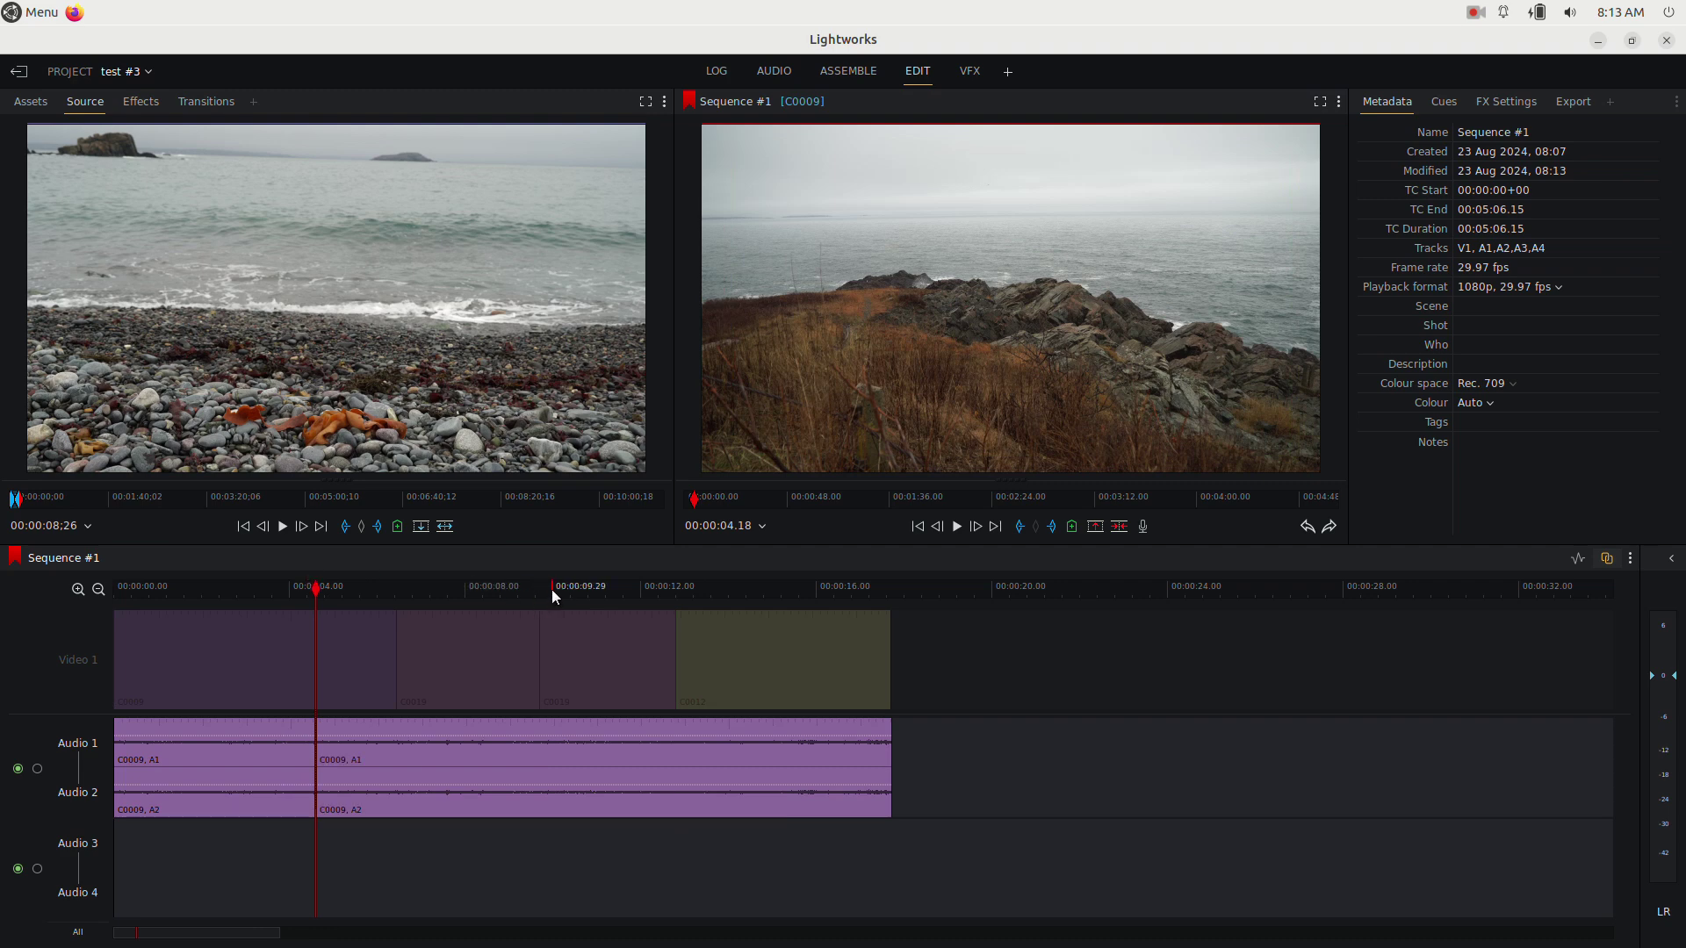
{"action": "left_click", "coordinate": [586, 587]}
{"action": "key", "text": "c"}
Step: Delete the middle section of the C0009 audio between the two cuts and reselect the Video 1 track
{"action": "left_click", "coordinate": [475, 773]}
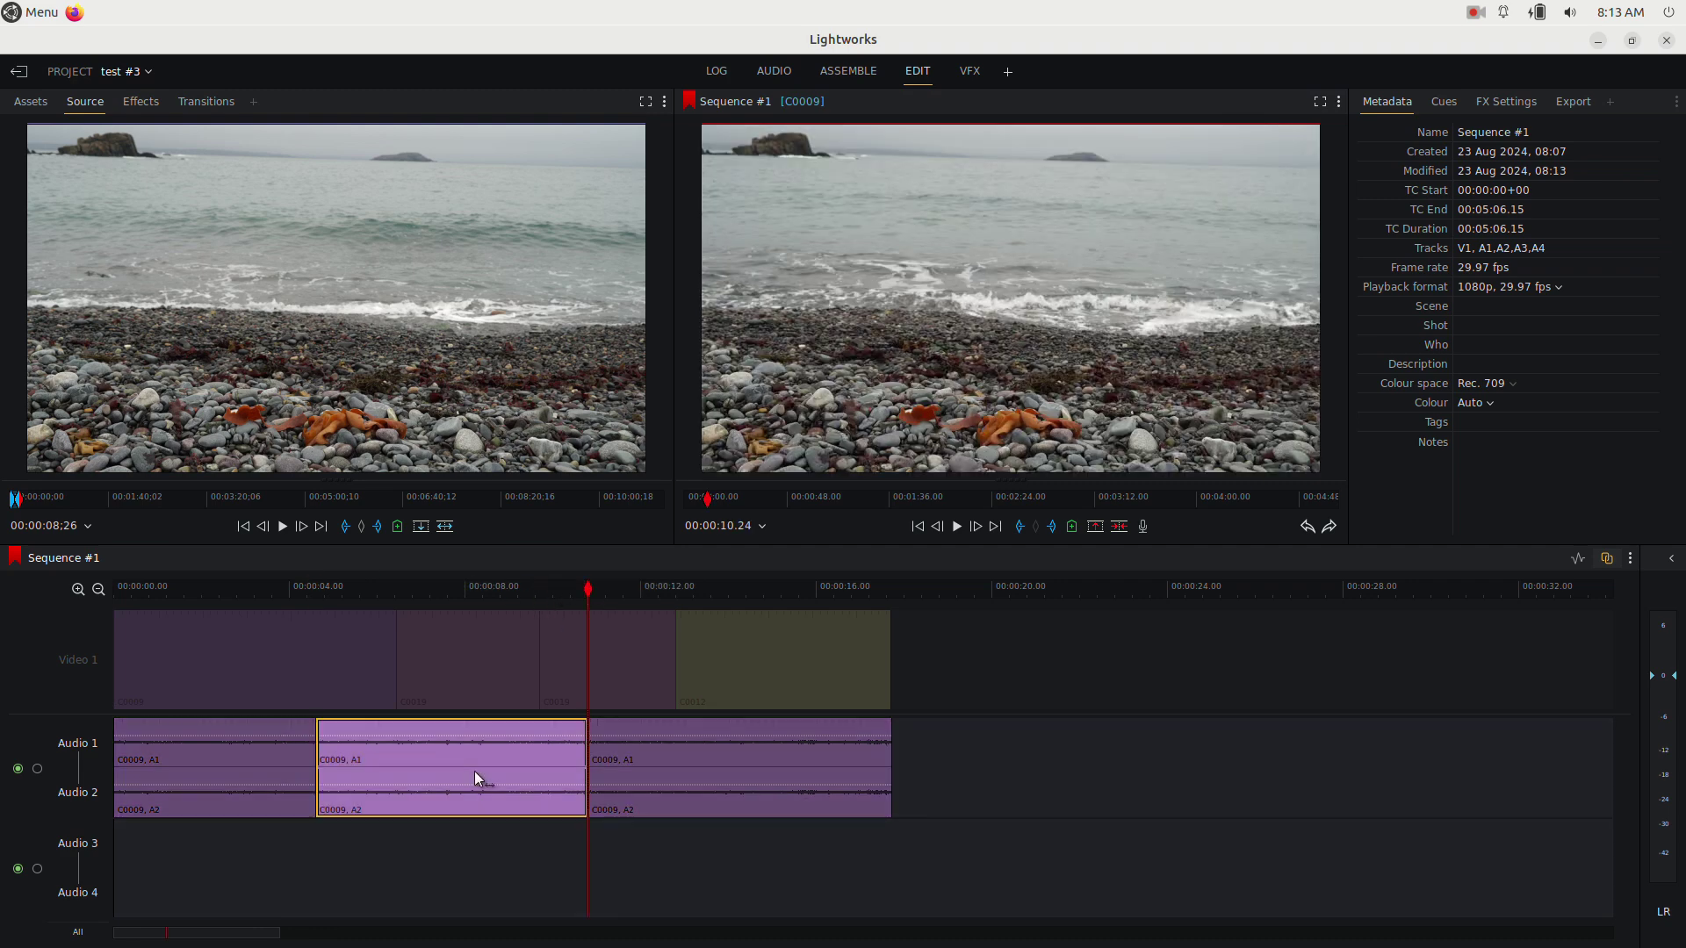
{"action": "key", "text": "Delete"}
{"action": "left_click", "coordinate": [81, 659]}
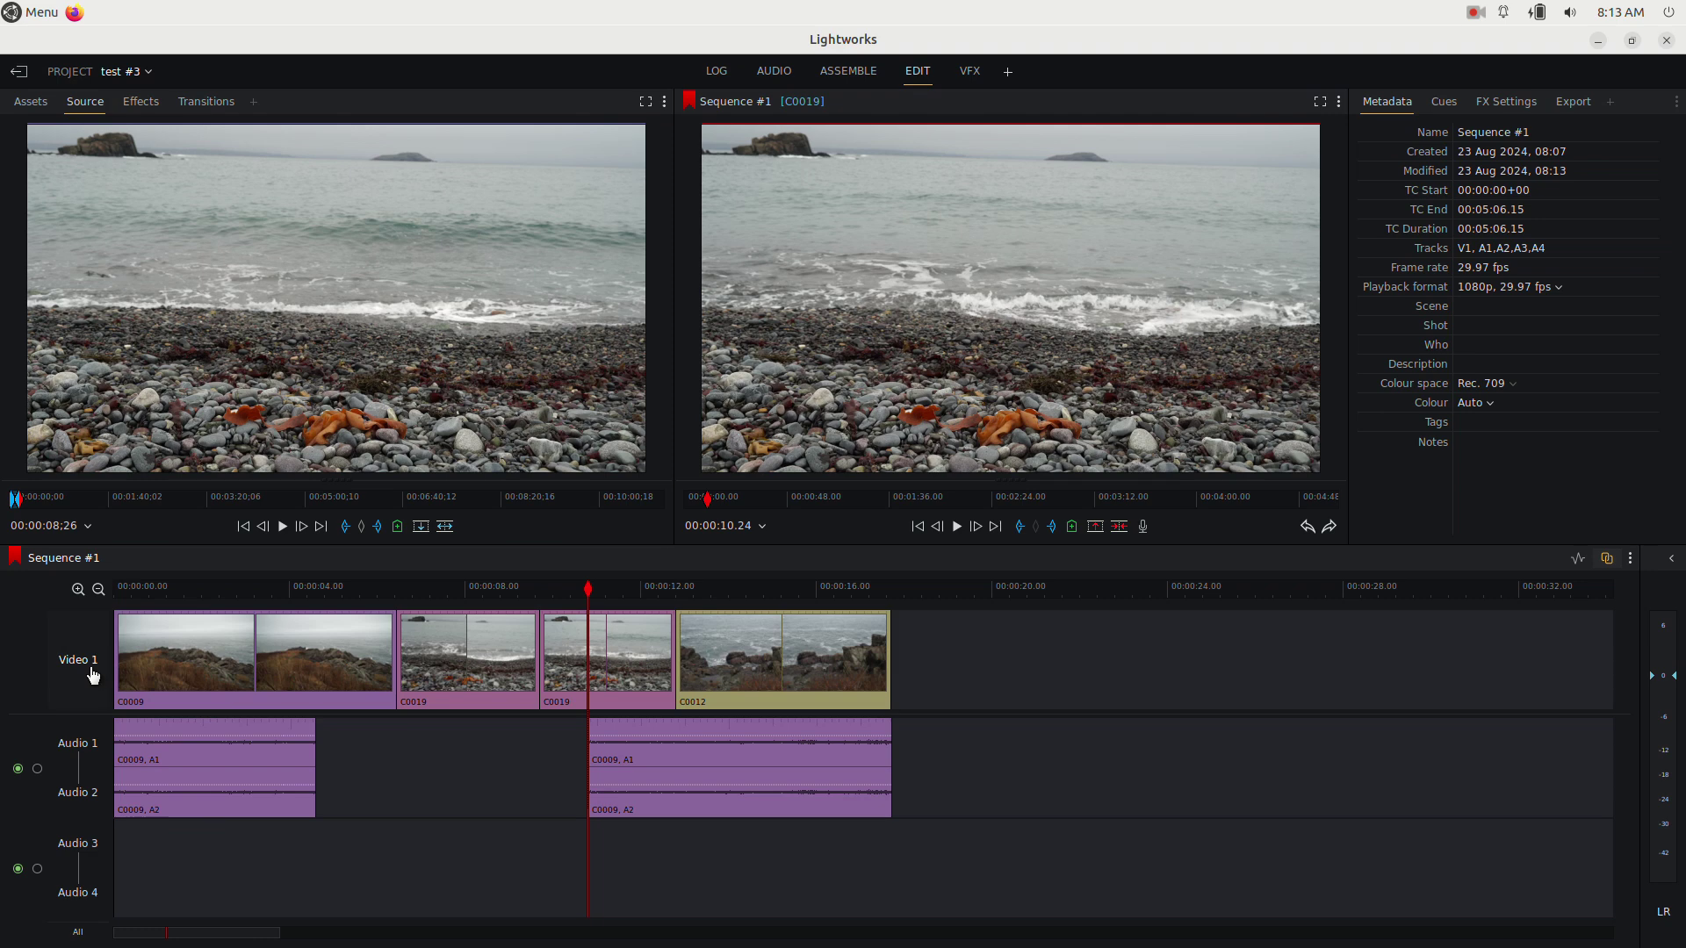
Step: Add a second video track and move the first C0019 section up to it, starting at 00:00:06.13
{"action": "right_click", "coordinate": [498, 665]}
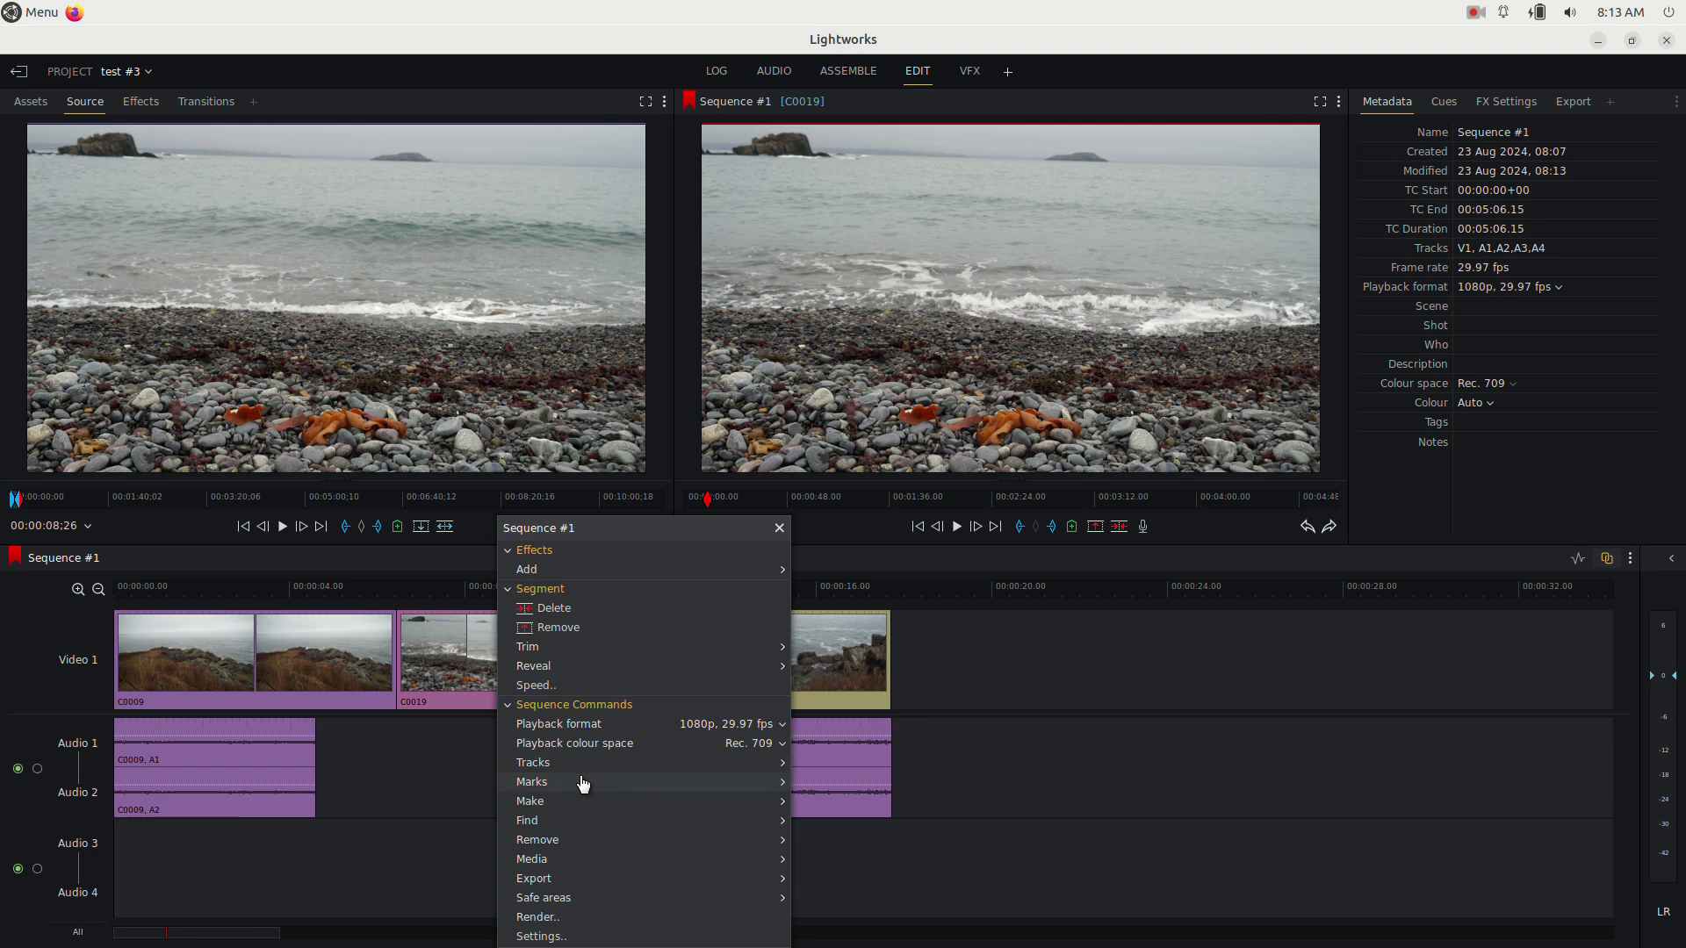
{"action": "mouse_move", "coordinate": [581, 764]}
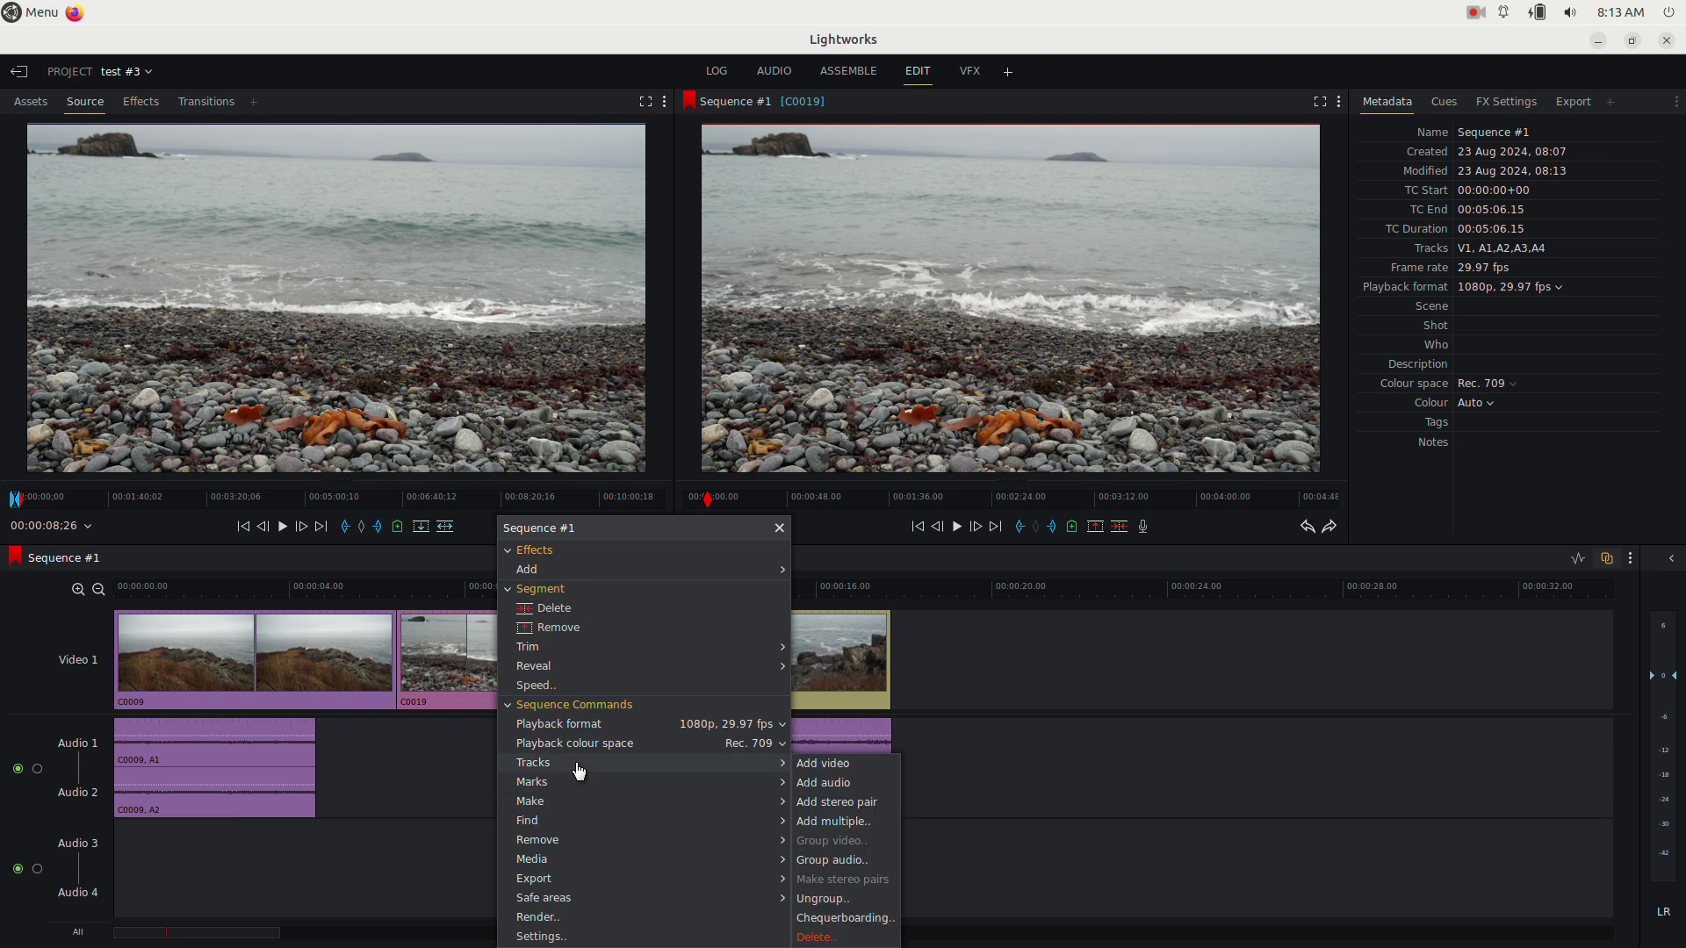
{"action": "left_click", "coordinate": [831, 771]}
{"action": "left_click_drag", "start_coordinate": [513, 742], "coordinate": [466, 668]}
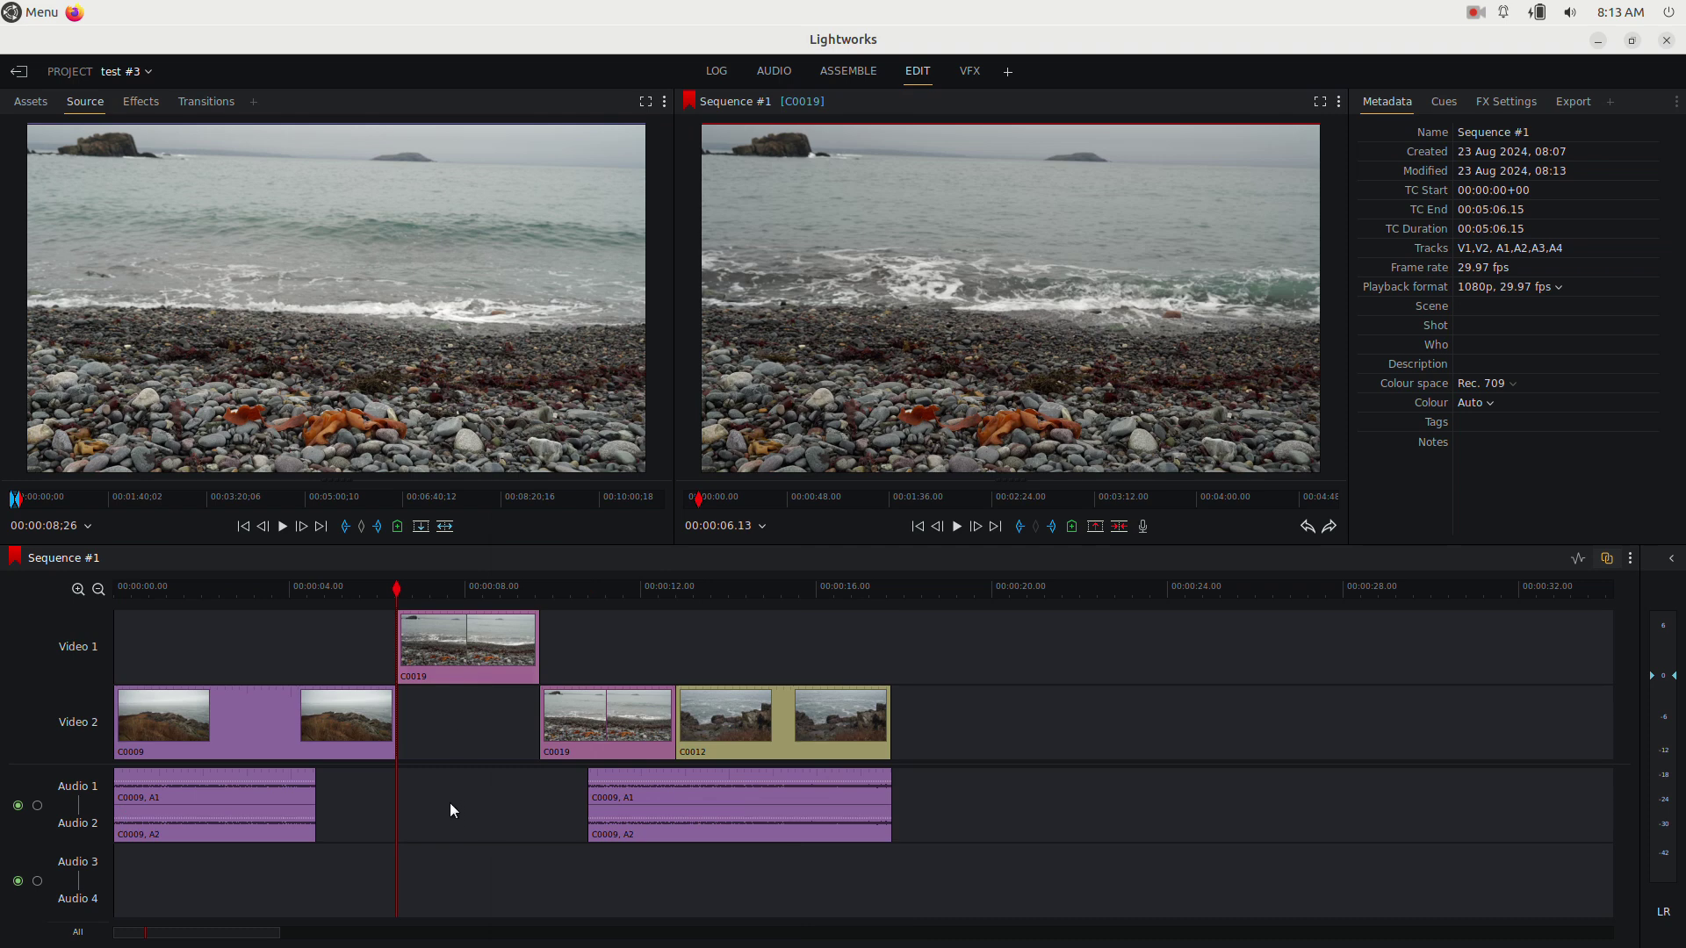
Step: Delete the remaining C0019 section on Video 2 and close the gap before C0012 across the tracks
{"action": "left_click", "coordinate": [619, 728]}
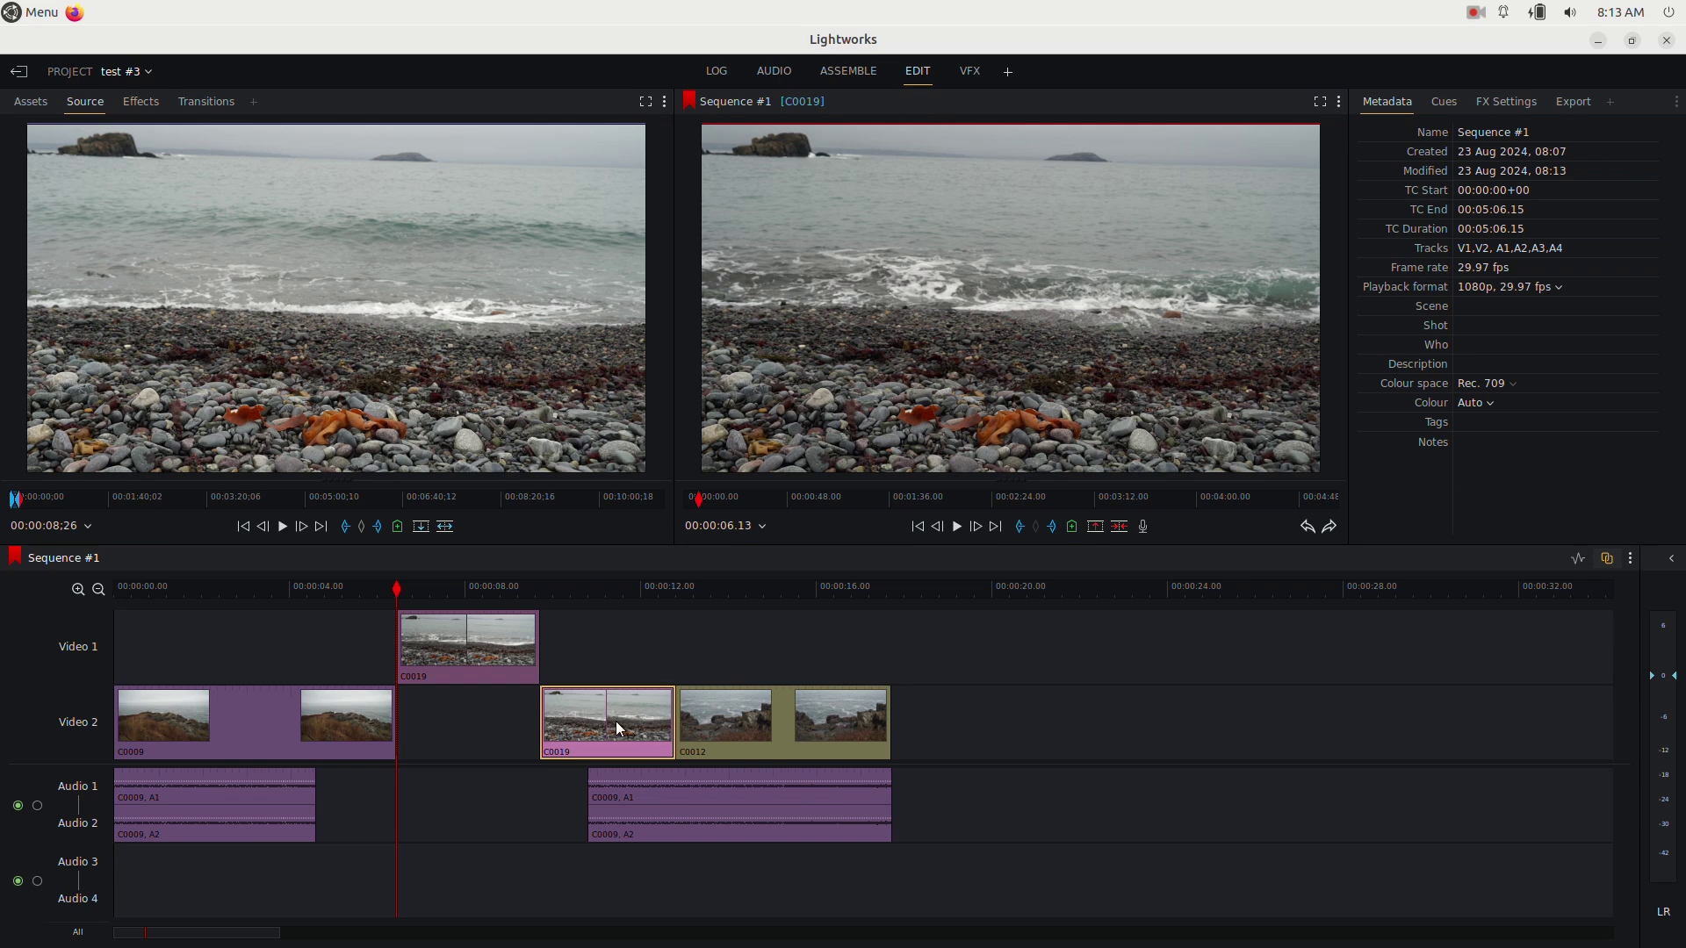
{"action": "key", "text": "Delete"}
{"action": "right_click", "coordinate": [618, 728]}
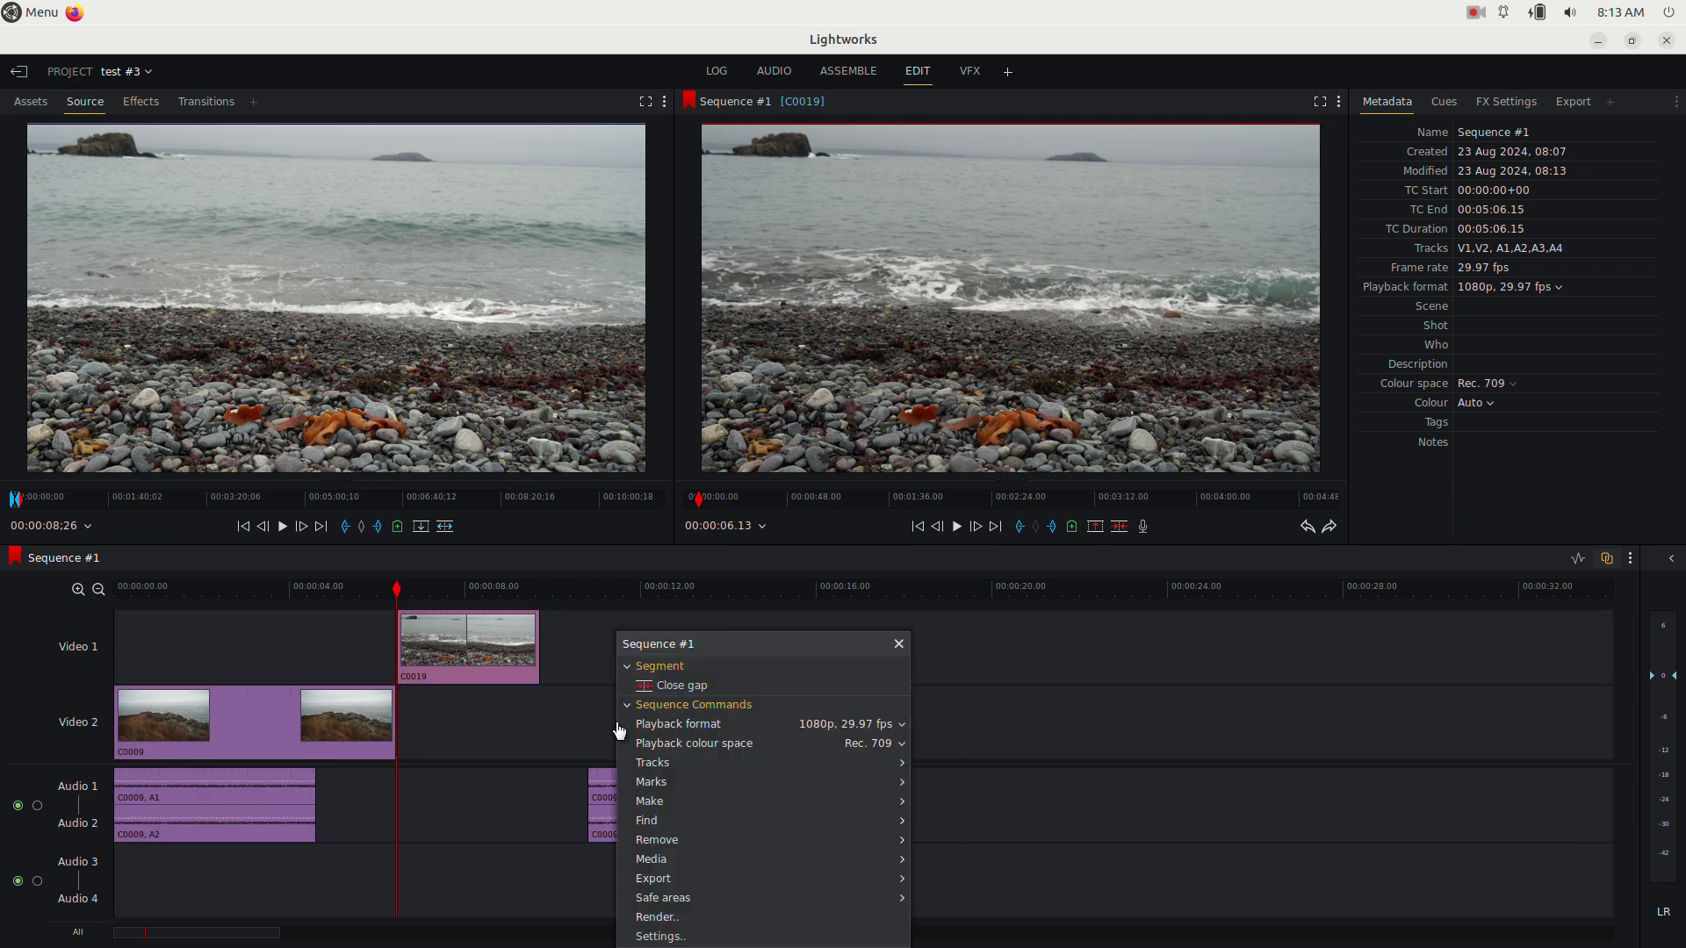
{"action": "left_click", "coordinate": [665, 682]}
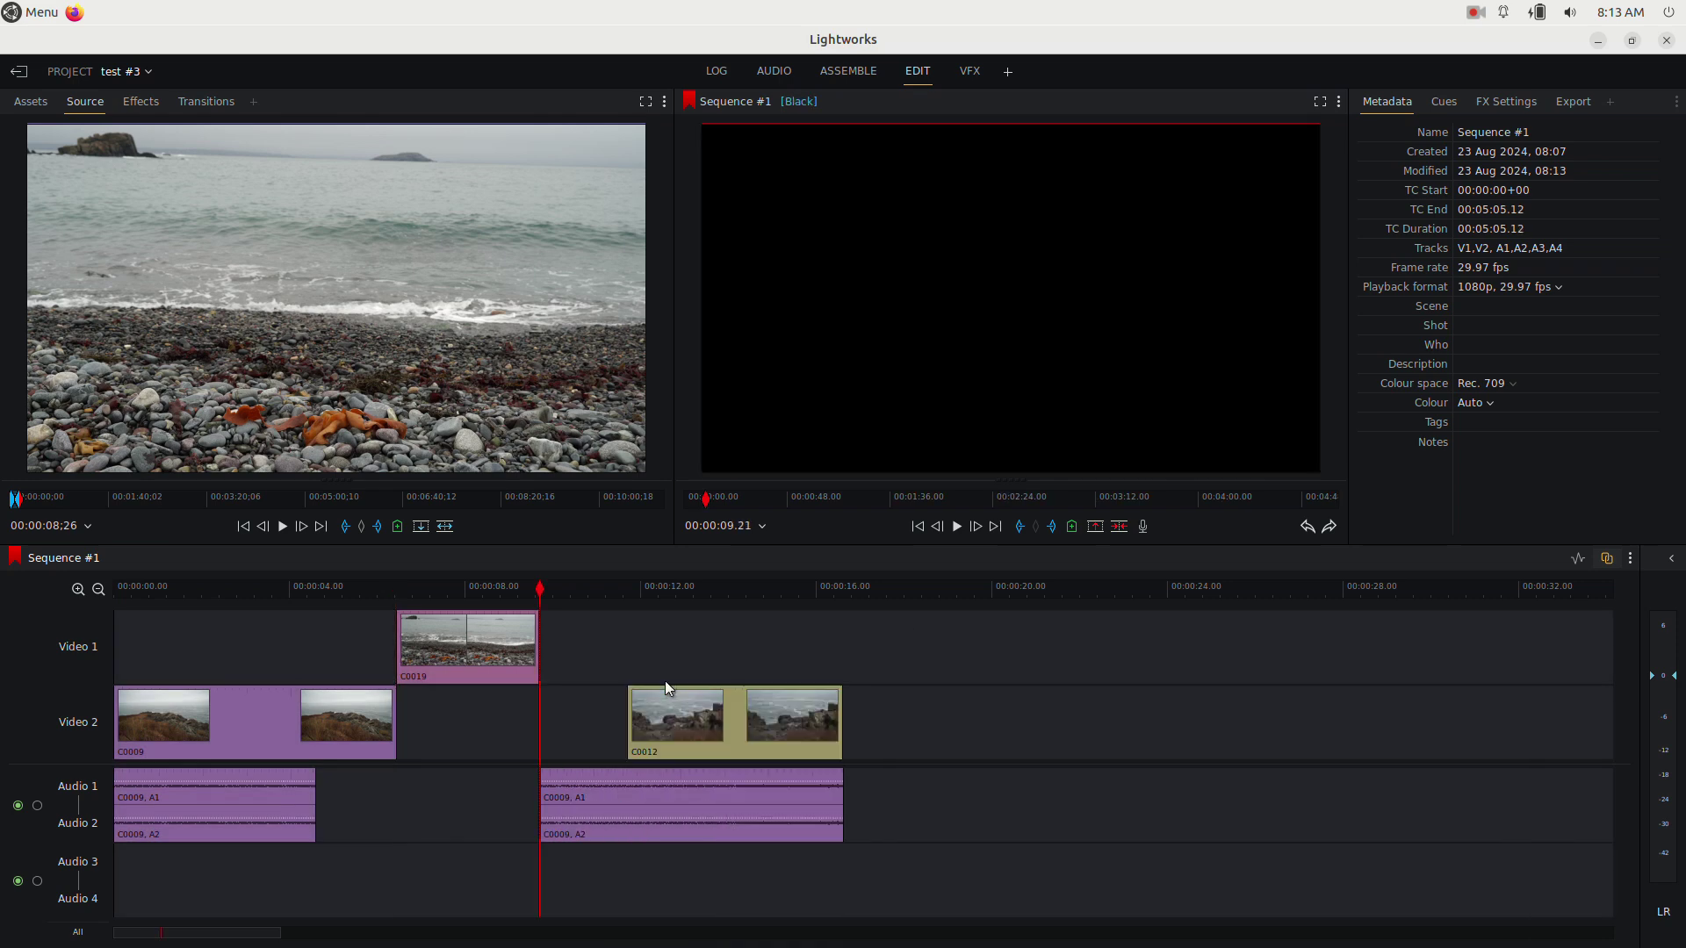
Step: Try closing the gap again across all tracks around the space before C0012, and undo it
{"action": "left_click", "coordinate": [583, 706]}
{"action": "right_click", "coordinate": [583, 706]}
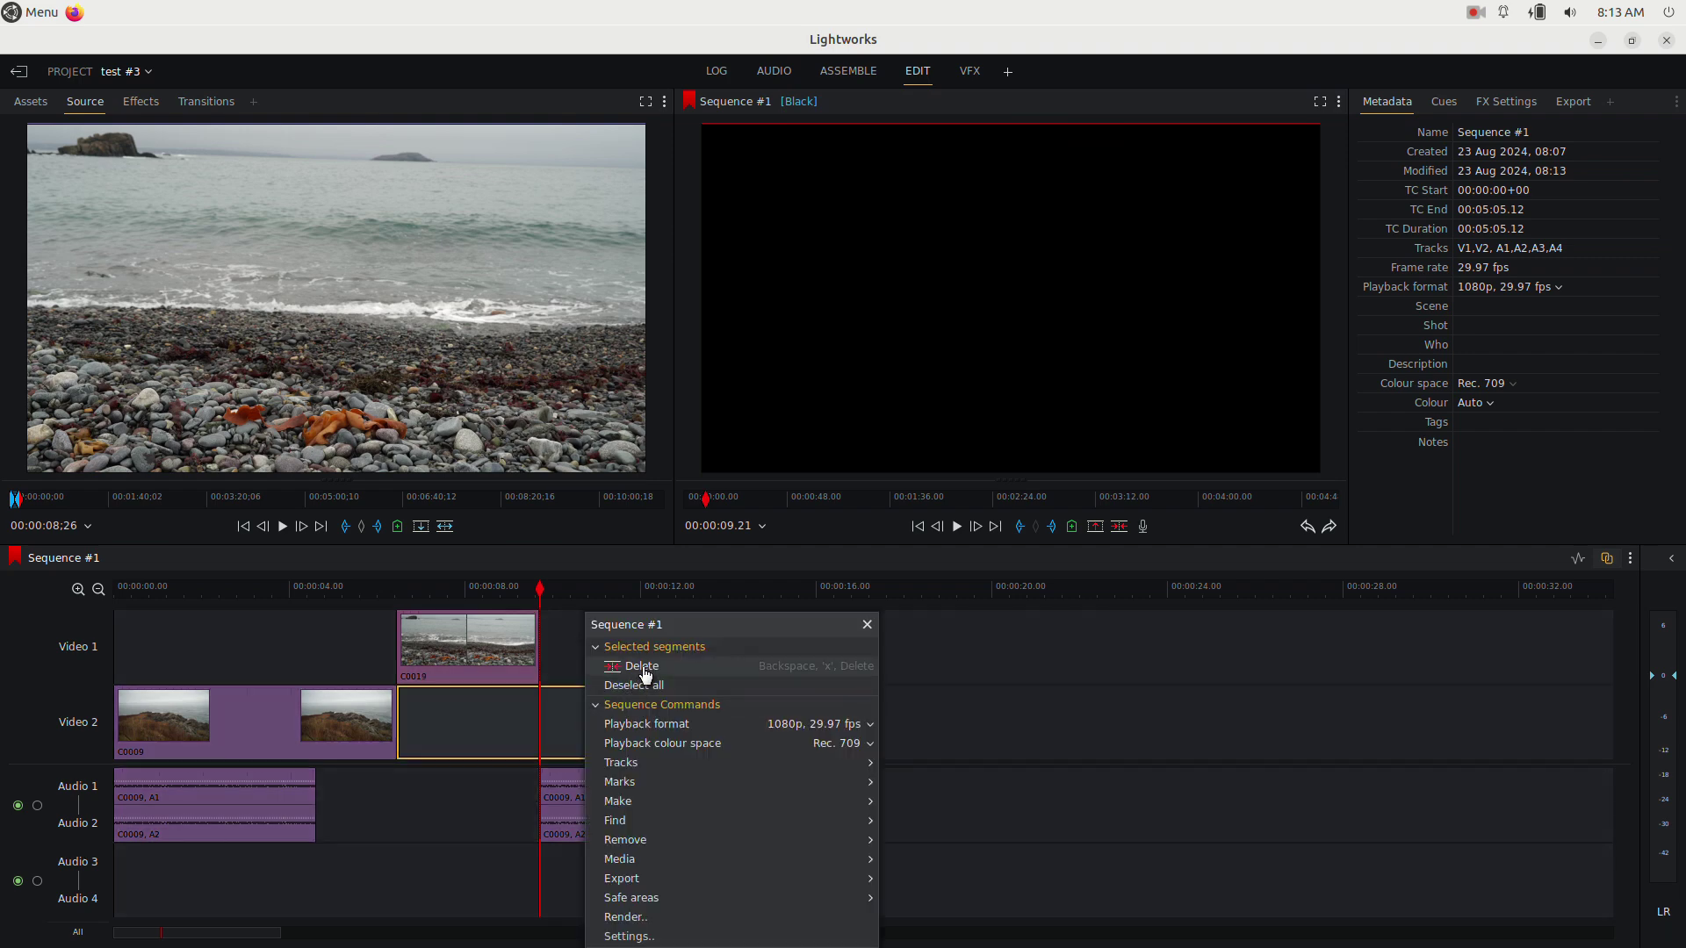
{"action": "left_click", "coordinate": [937, 656]}
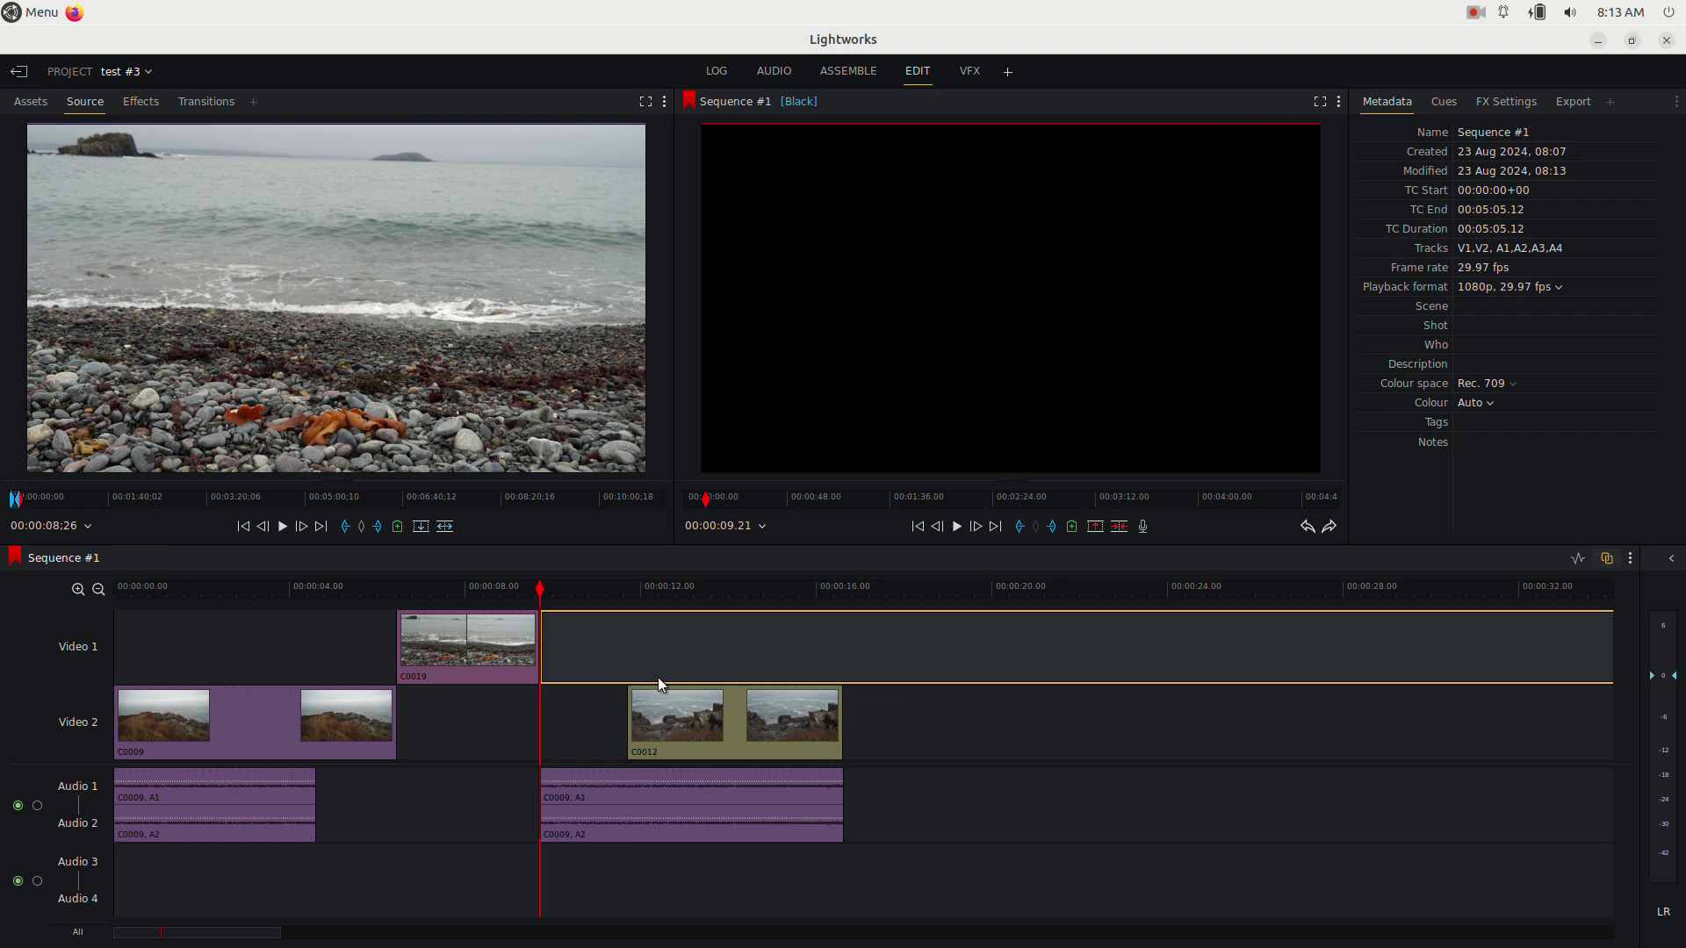
{"action": "left_click", "coordinate": [659, 722]}
{"action": "right_click", "coordinate": [588, 724]}
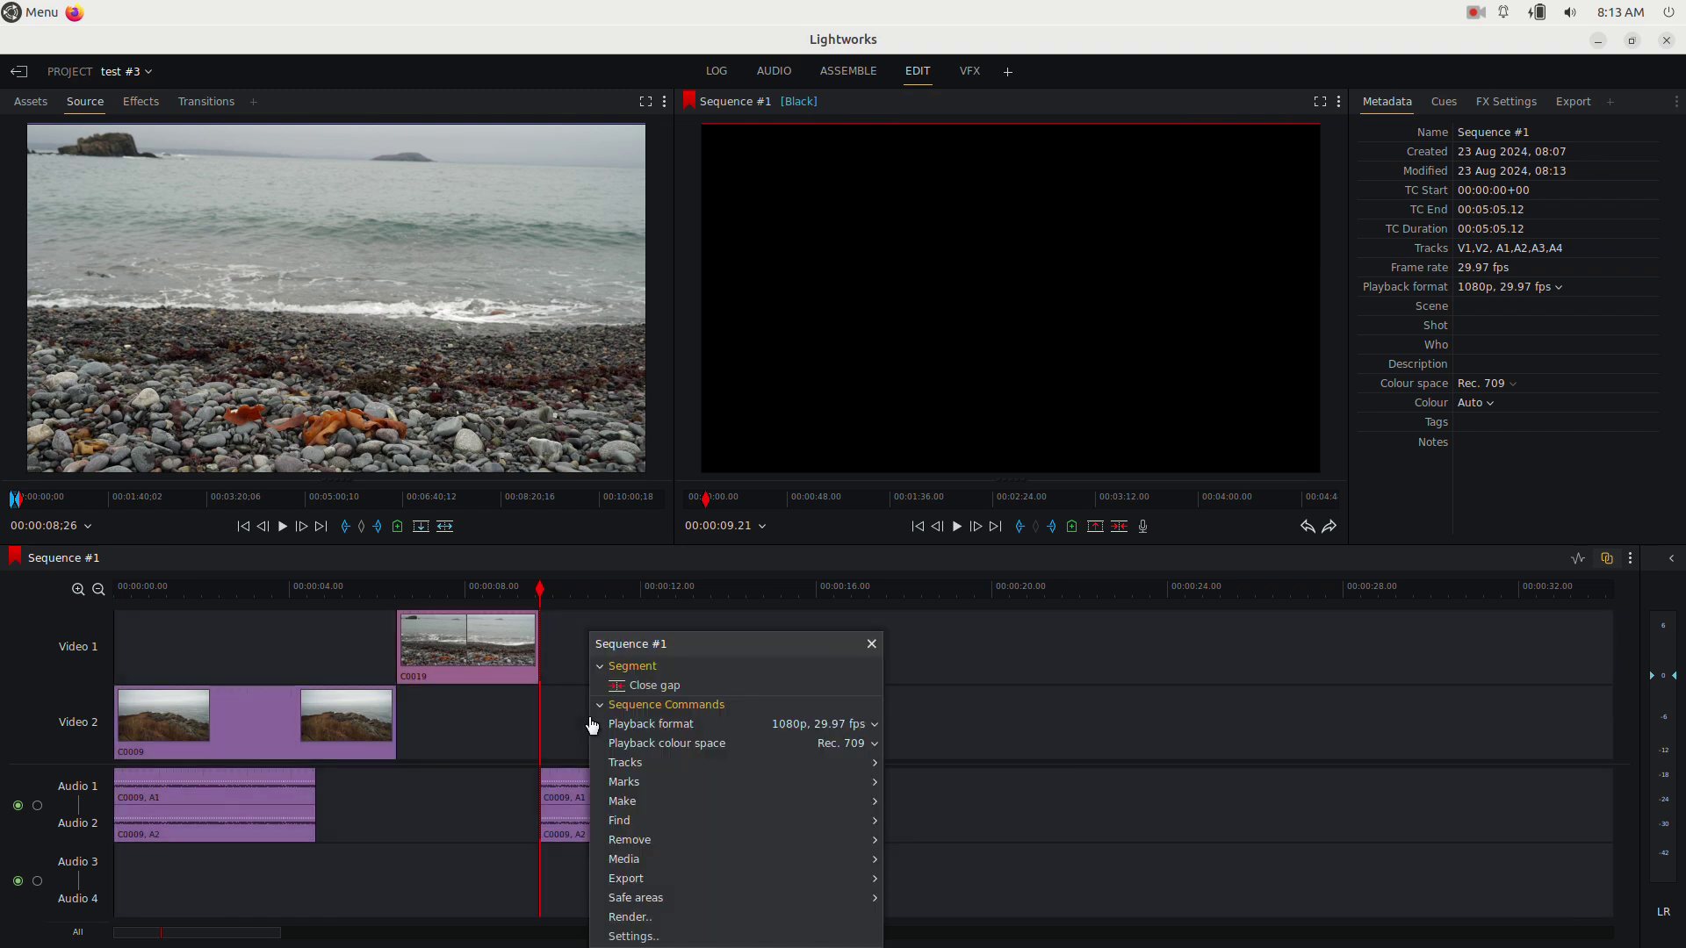
{"action": "left_click", "coordinate": [638, 685]}
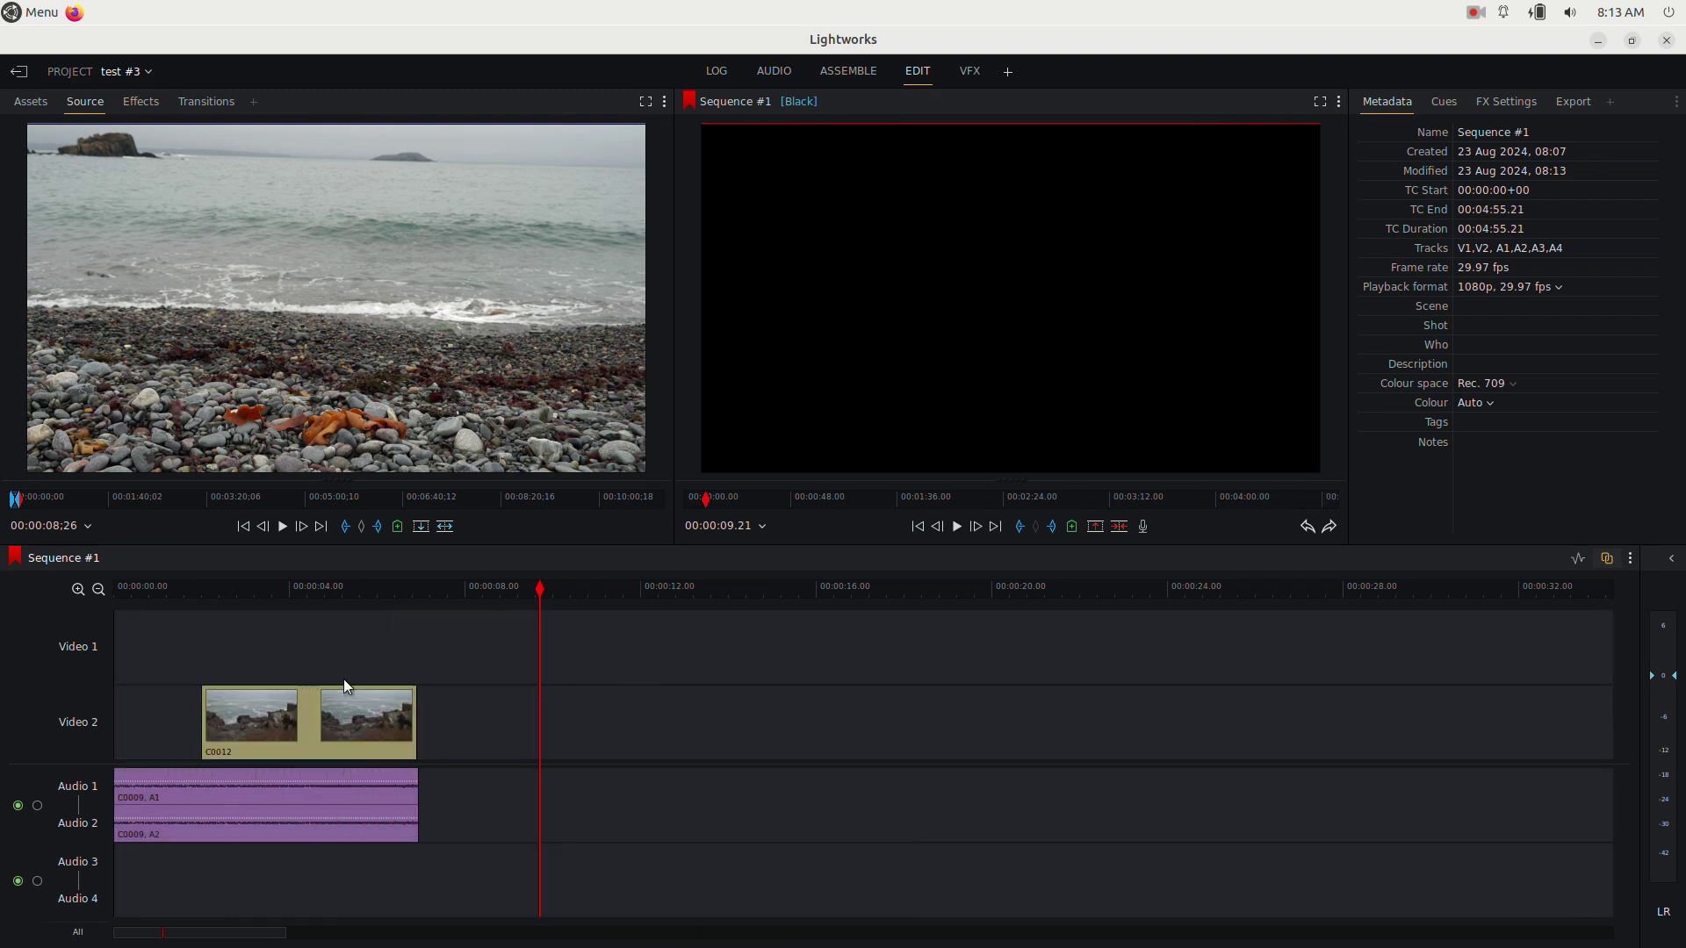
{"action": "key", "text": "ctrl+z"}
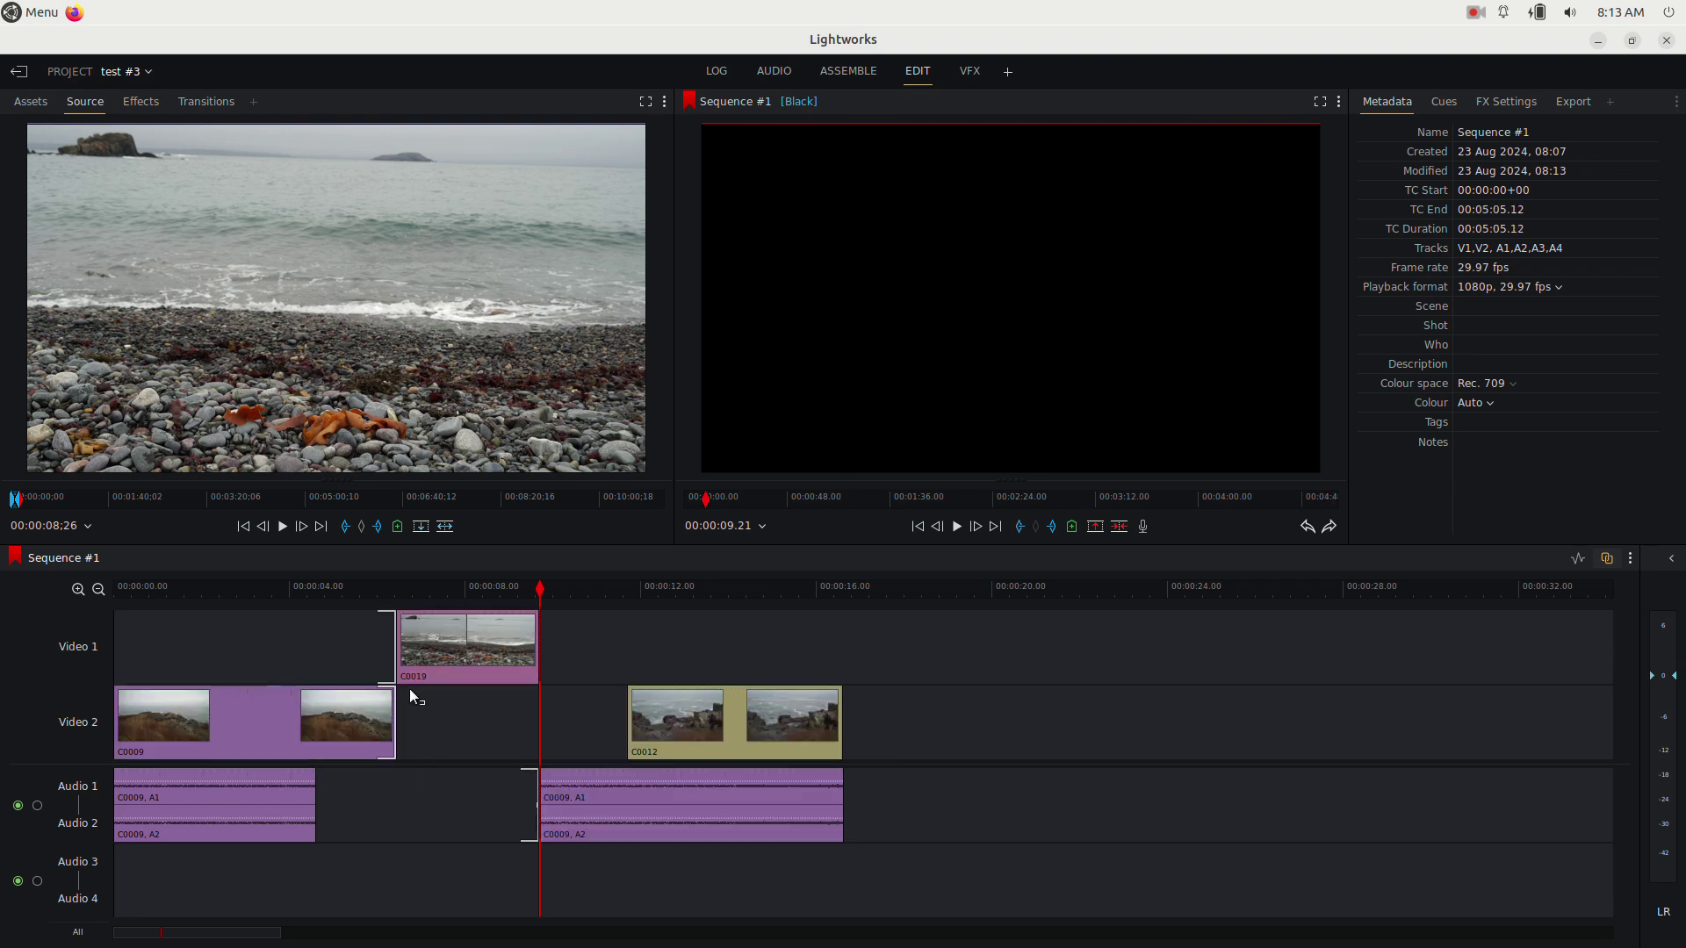
Step: Remove only the selected Video 2 gap between C0009 and C0012
{"action": "left_click", "coordinate": [578, 709]}
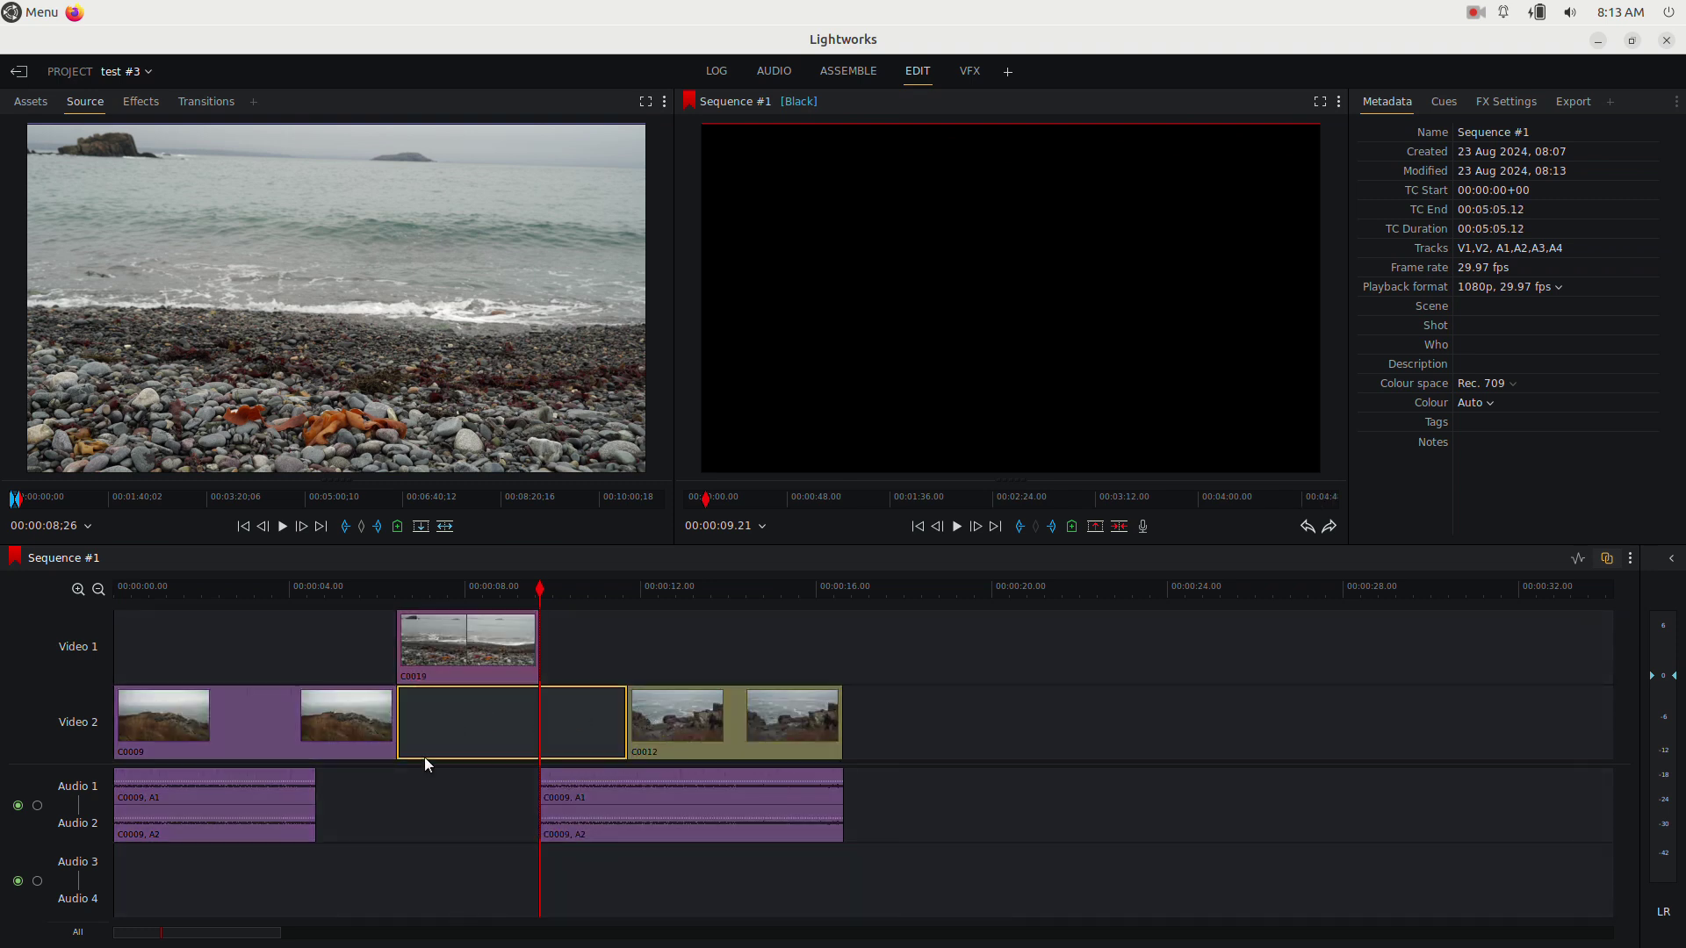
{"action": "right_click", "coordinate": [519, 720]}
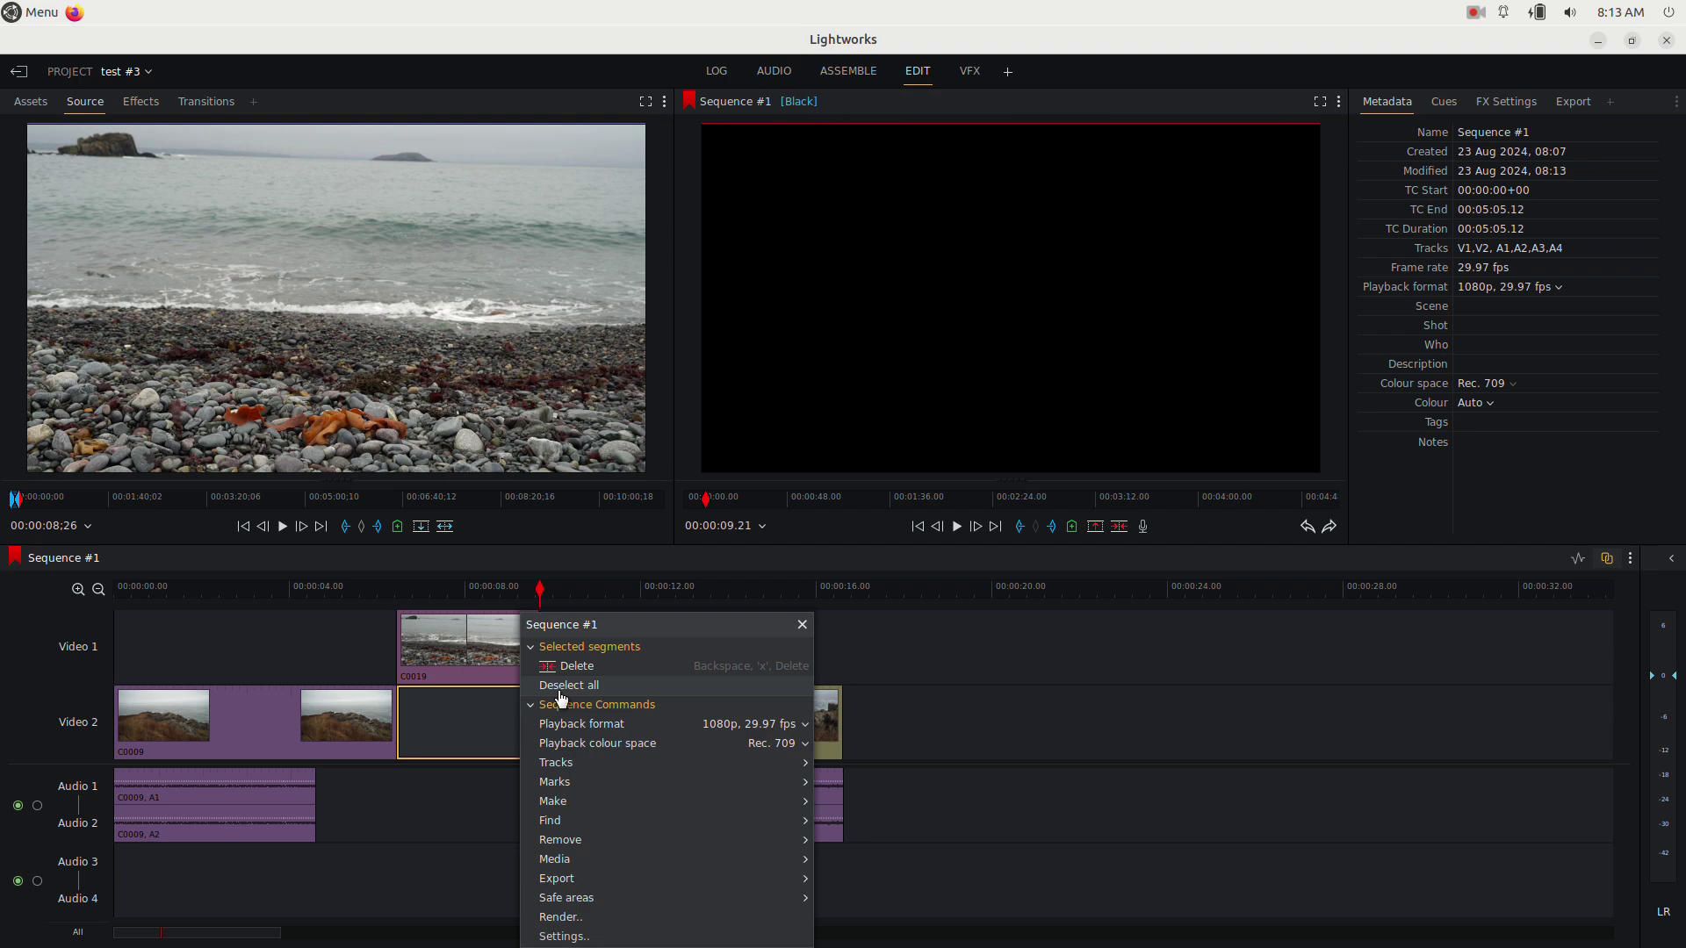
{"action": "left_click", "coordinate": [597, 669]}
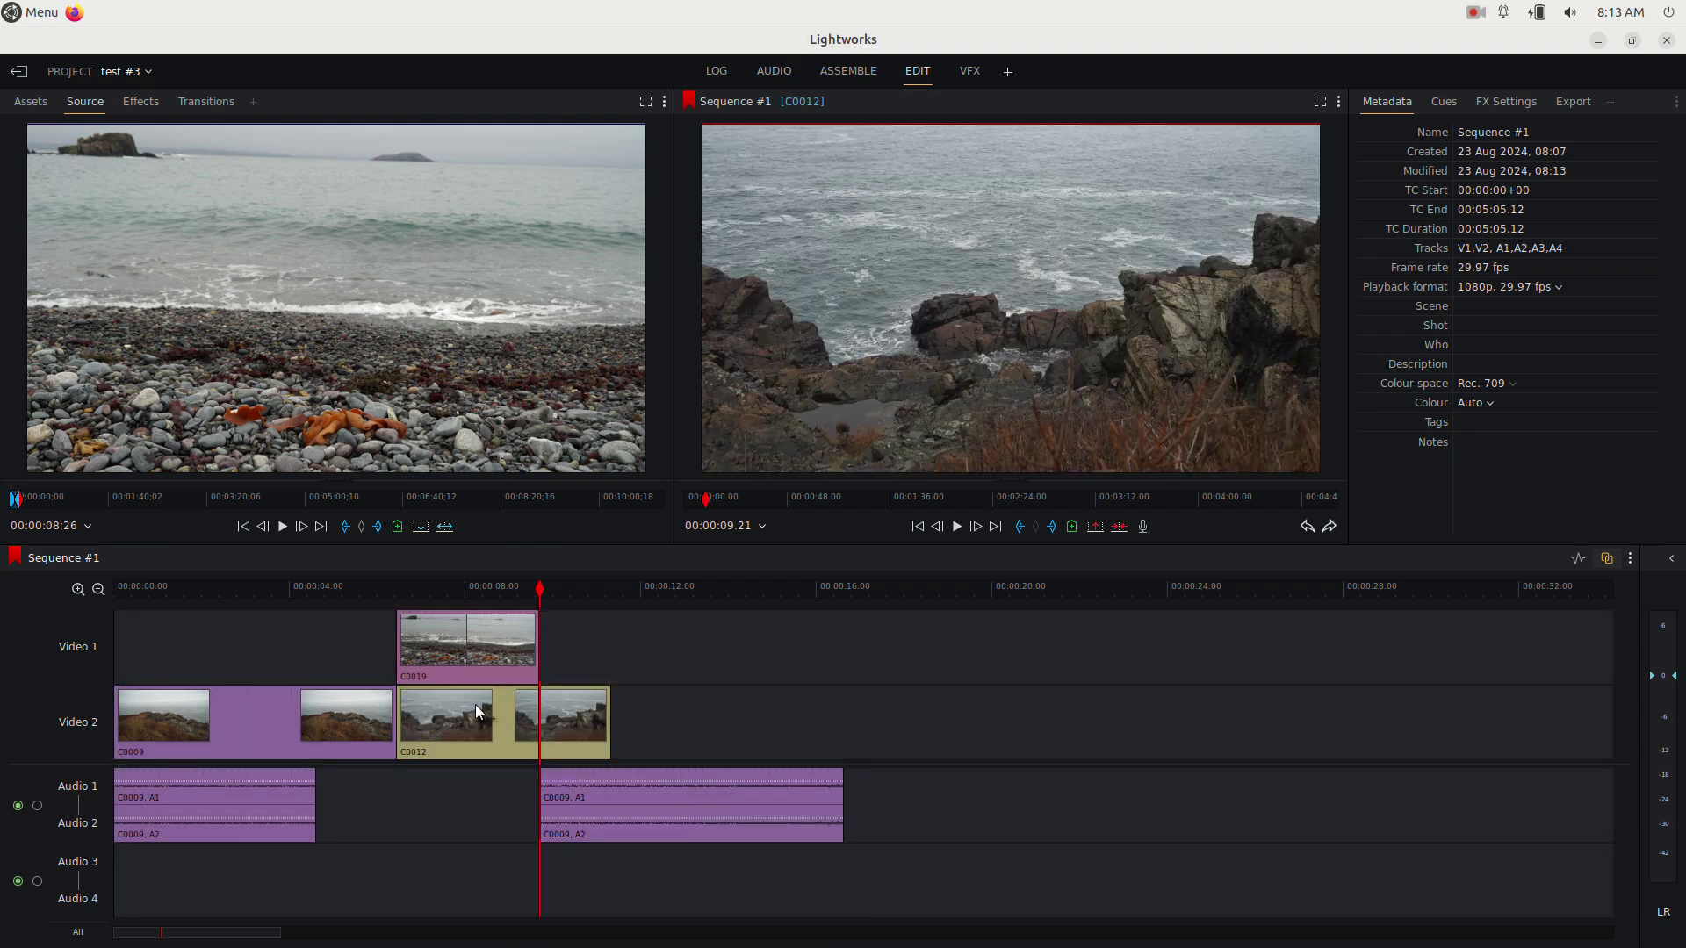
Step: Move the second C0009 audio section to 00:00:15.09 and C0012 up to Video 1 at 00:00:11.23
{"action": "left_click_drag", "start_coordinate": [497, 713], "coordinate": [885, 808]}
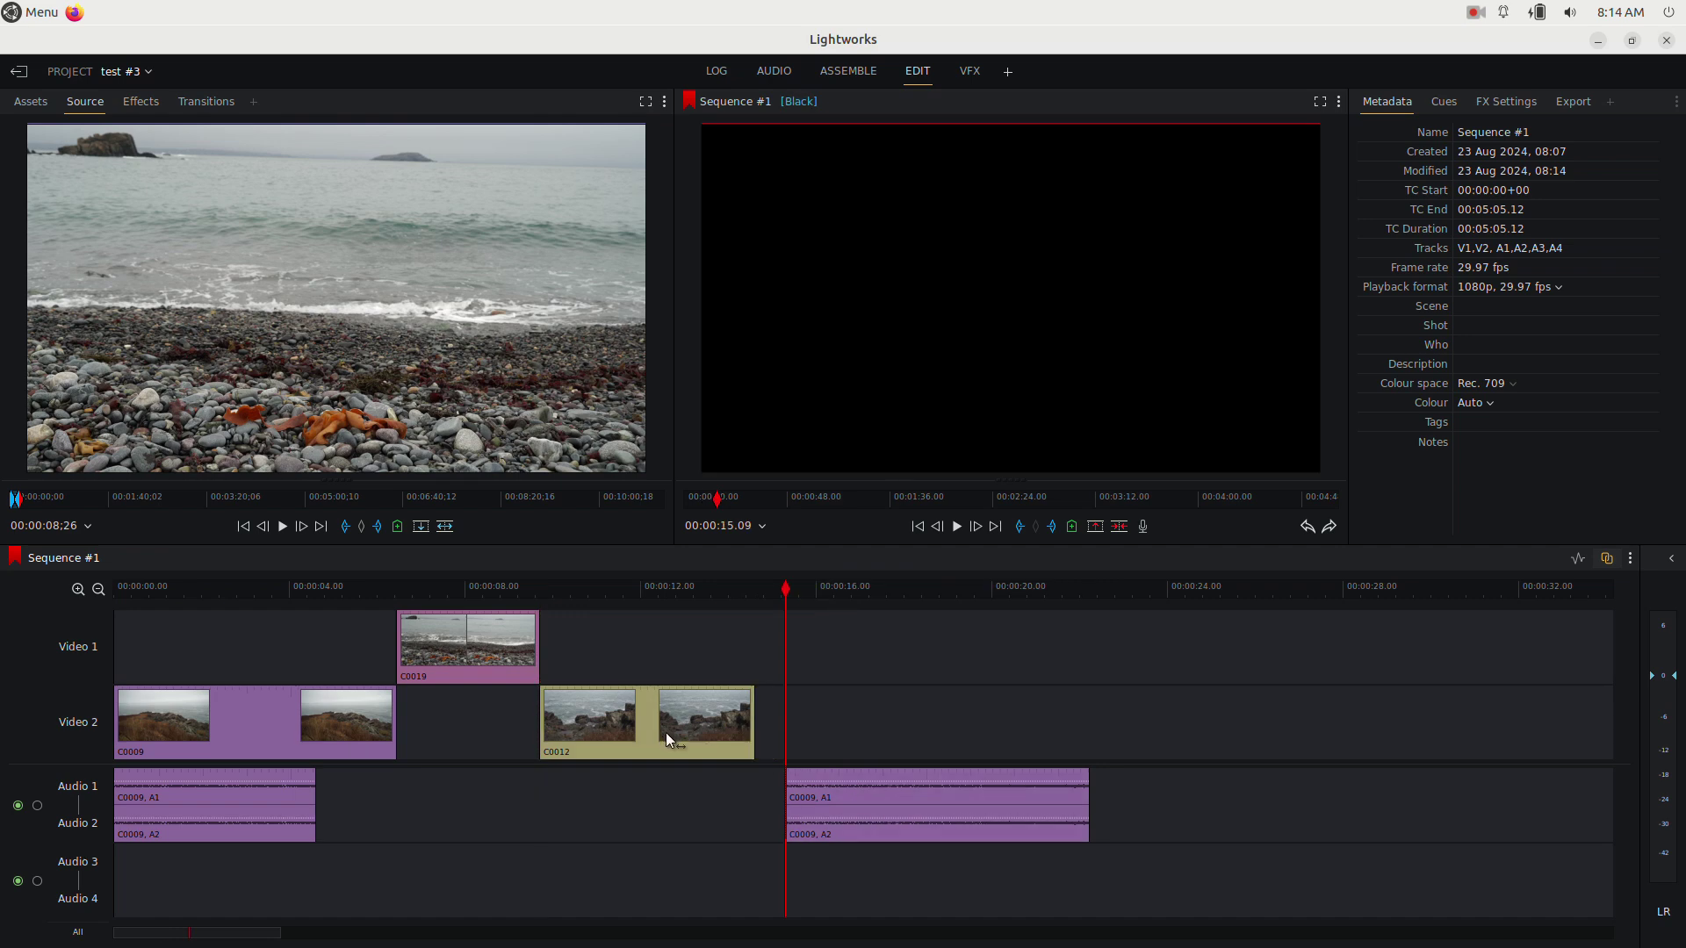
{"action": "left_click_drag", "start_coordinate": [702, 716], "coordinate": [746, 659]}
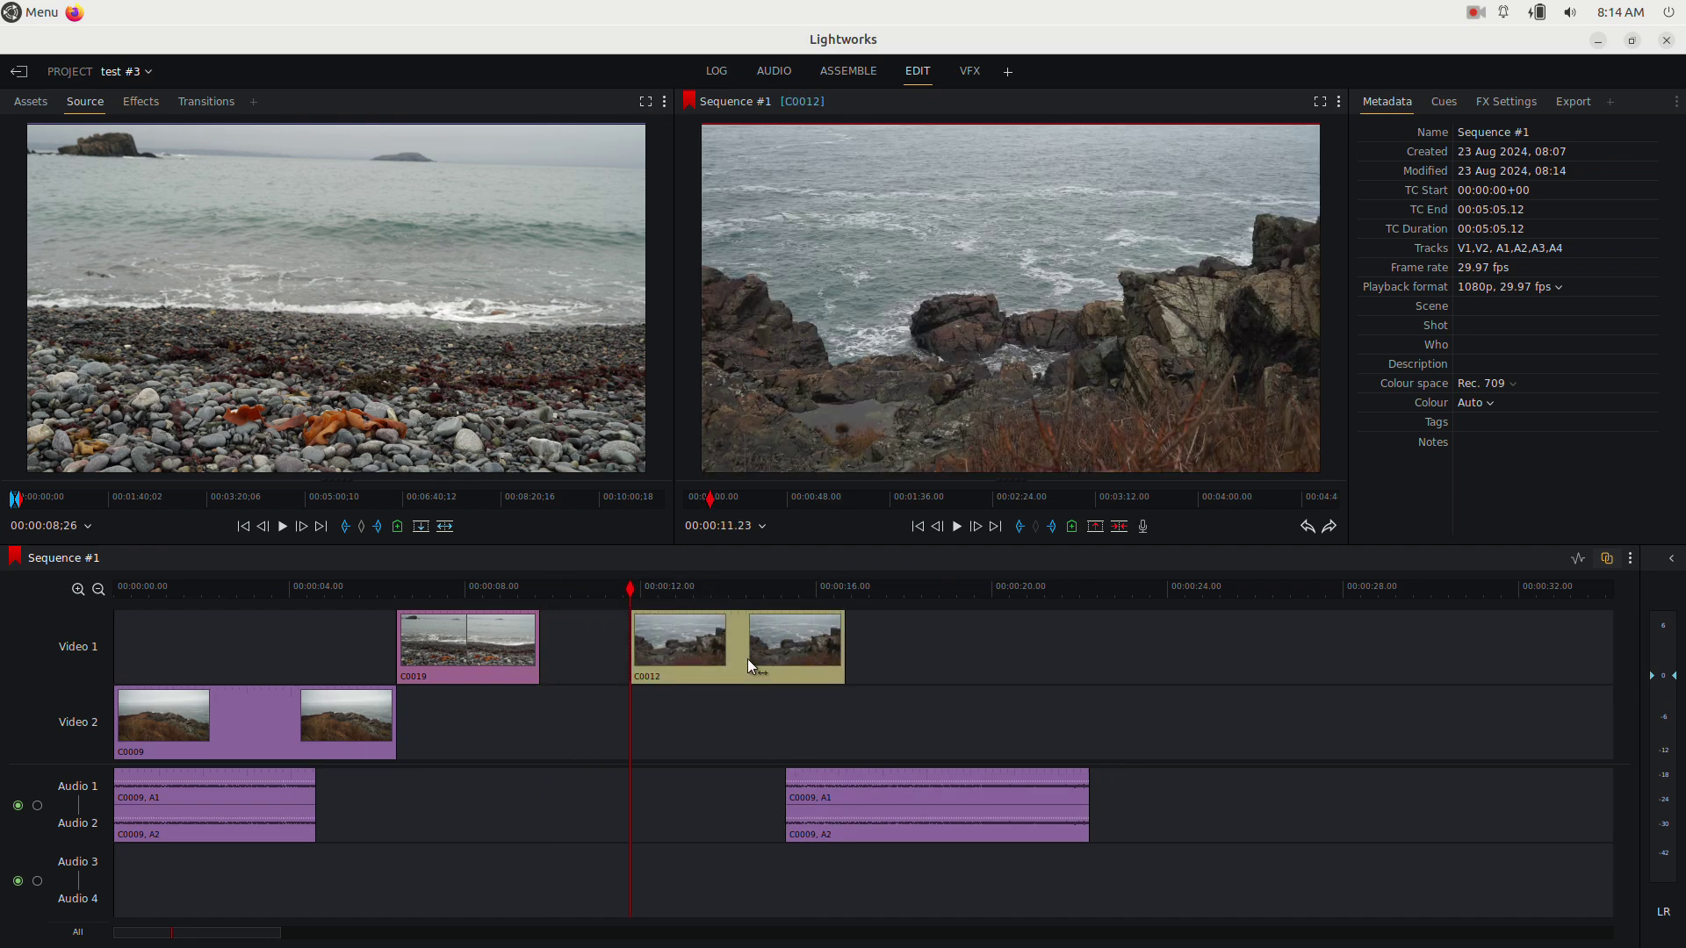
Step: Close the Video 1 gap between C0019 and C0012, rippling the audio along
{"action": "right_click", "coordinate": [565, 644]}
{"action": "left_click", "coordinate": [625, 687]}
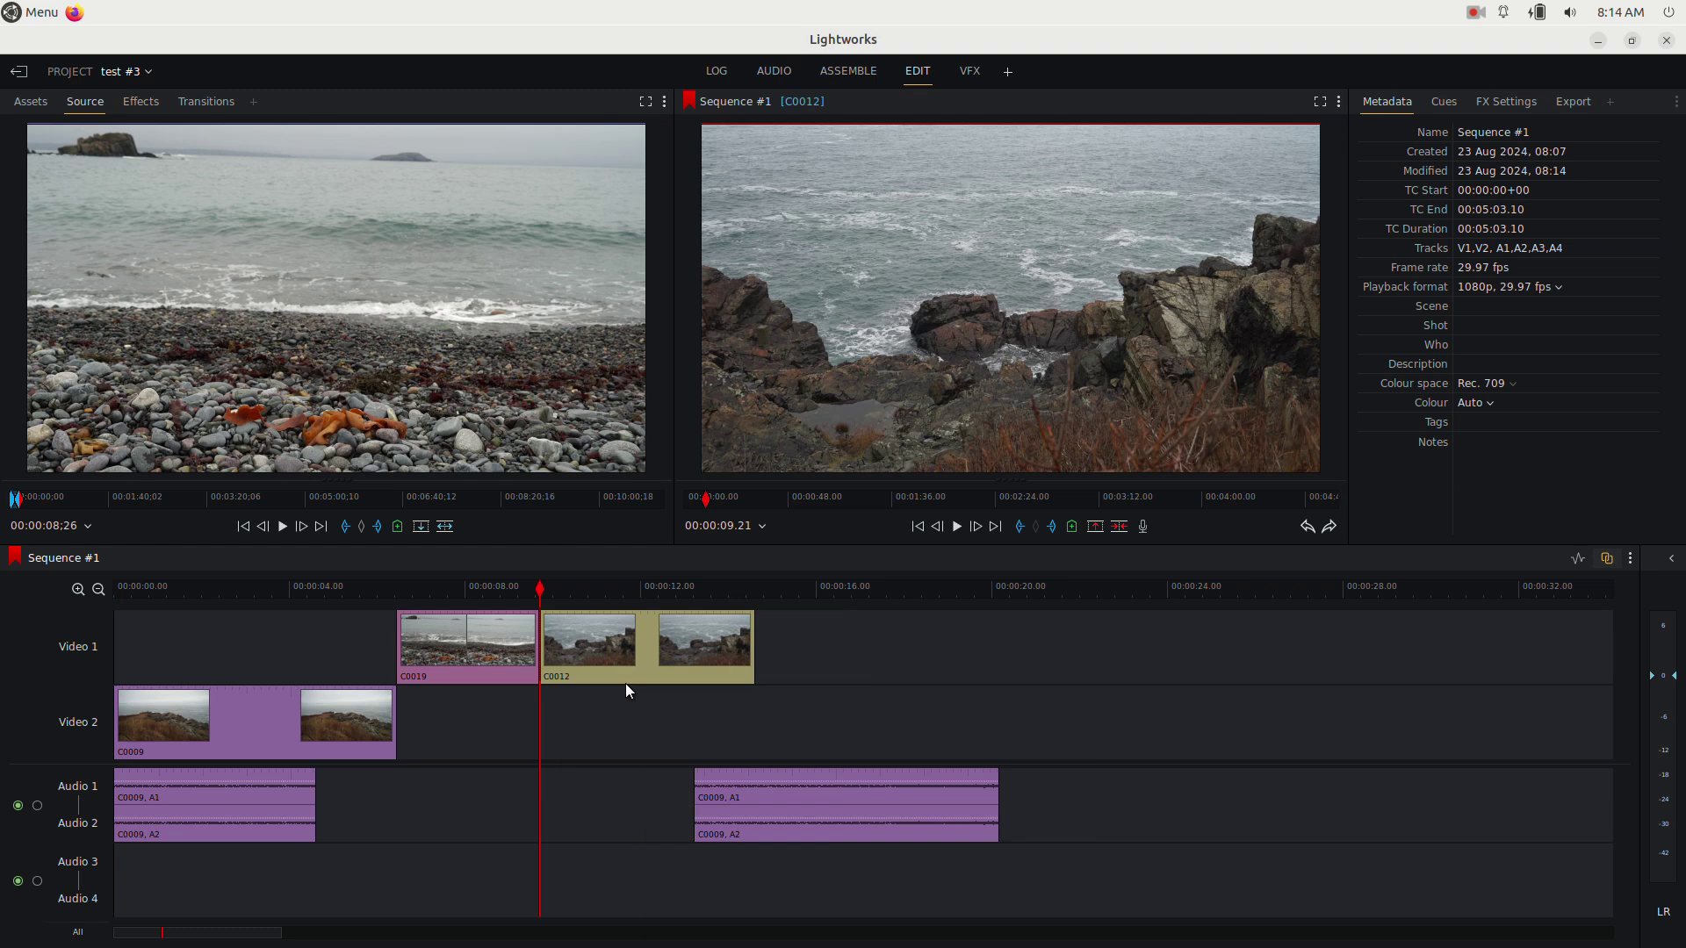
Step: Check the sequence at several points, place the playhead at 00:00:11.24, and select the C0012 clip on Video 1
{"action": "mouse_move", "coordinate": [532, 599]}
{"action": "left_mouse_down"}
{"action": "mouse_move", "coordinate": [477, 587]}
{"action": "mouse_move", "coordinate": [501, 597]}
{"action": "left_mouse_up"}
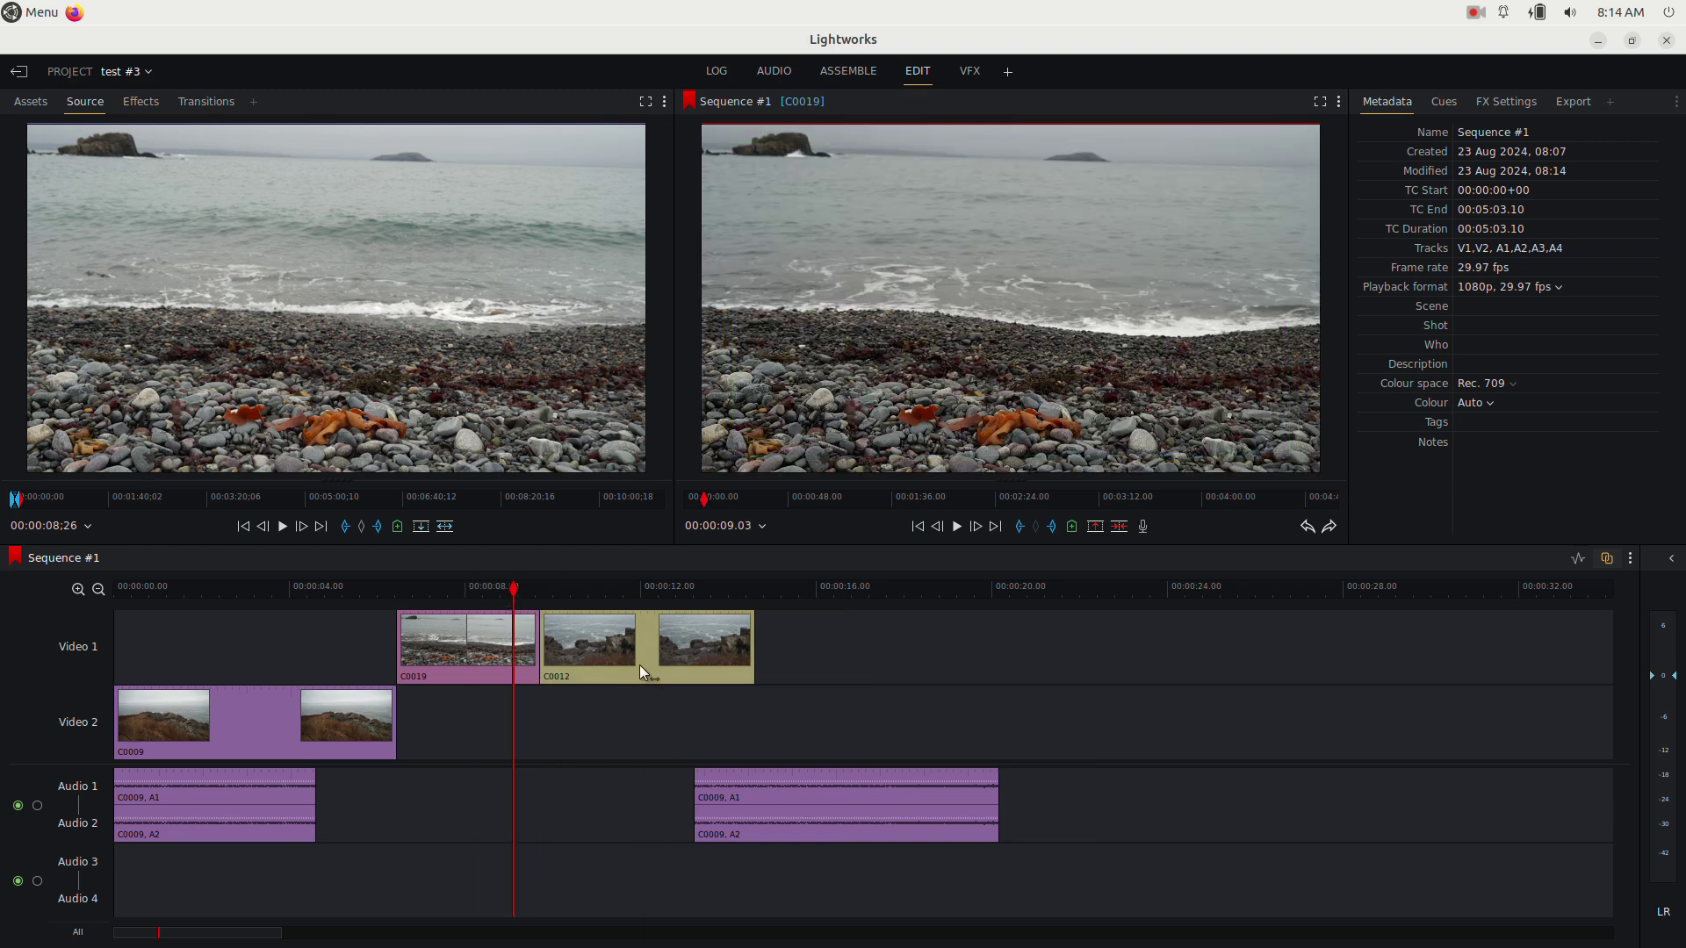
{"action": "left_click", "coordinate": [346, 584]}
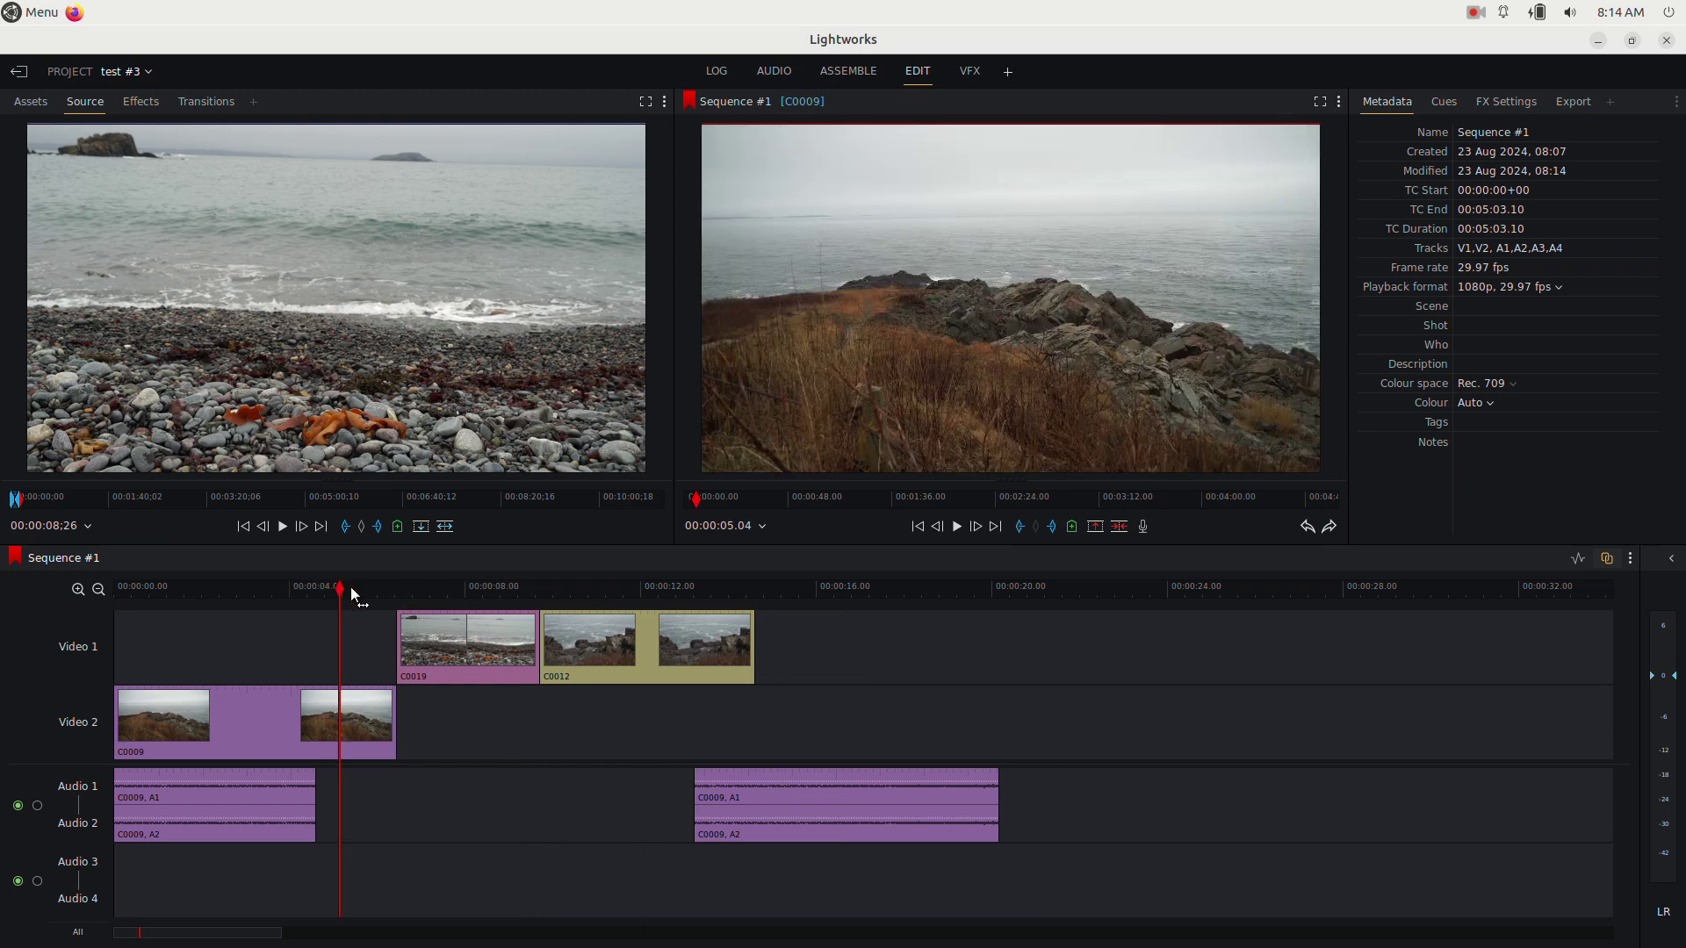
{"action": "left_click", "coordinate": [631, 586]}
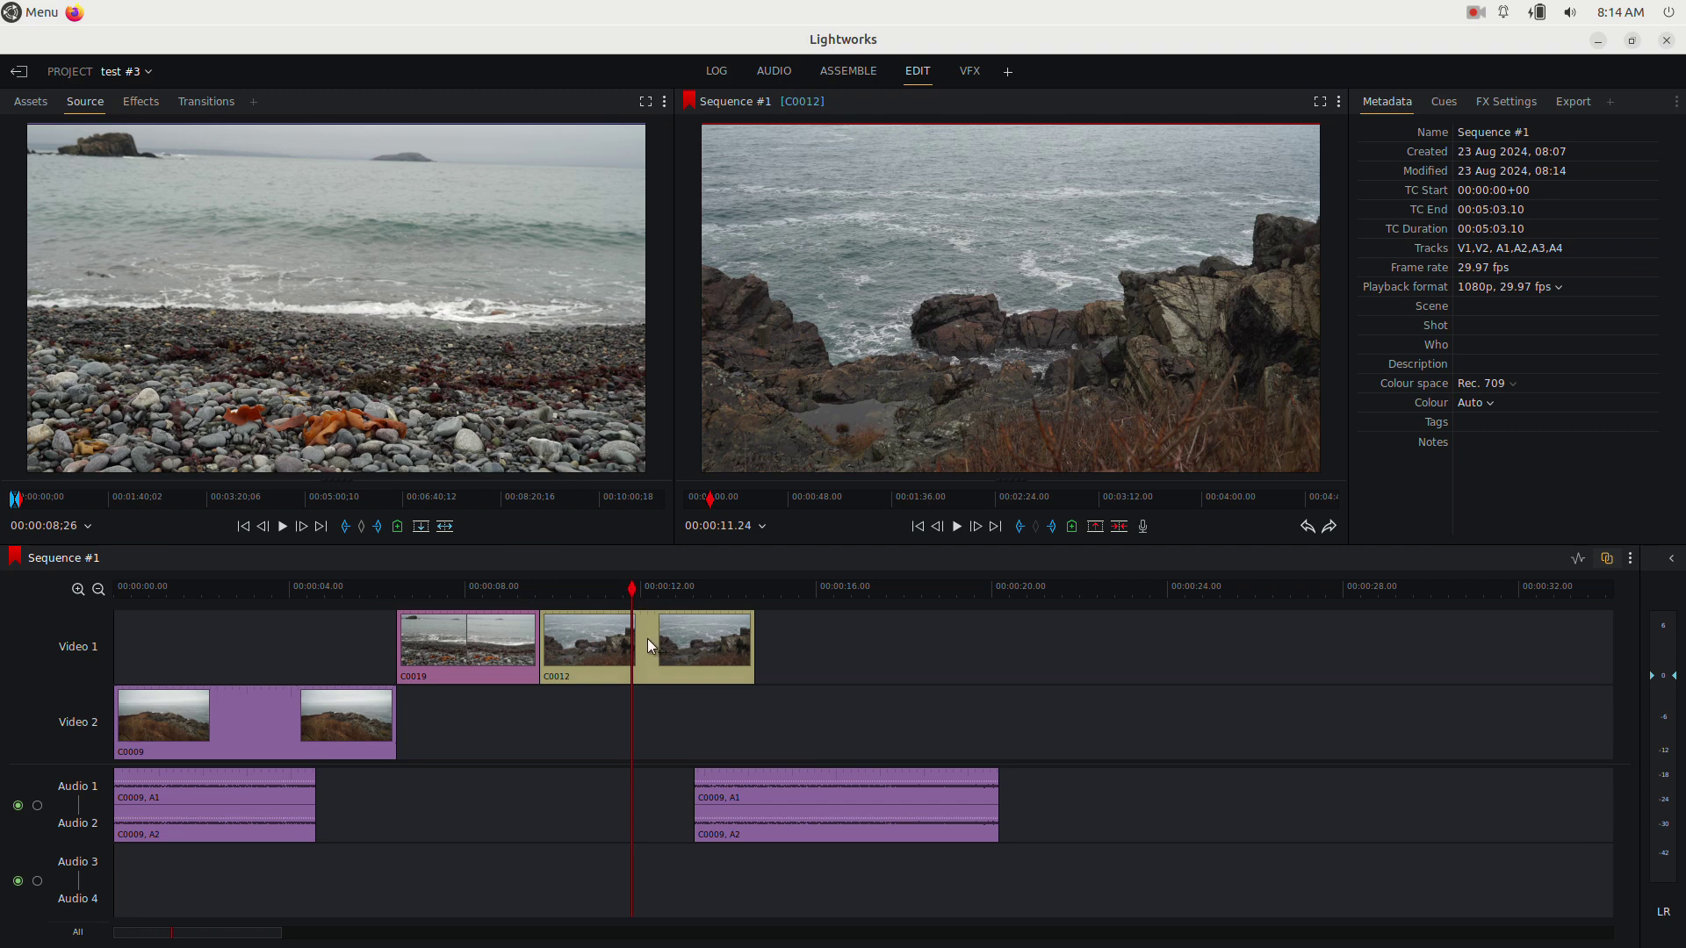
{"action": "left_click", "coordinate": [647, 639]}
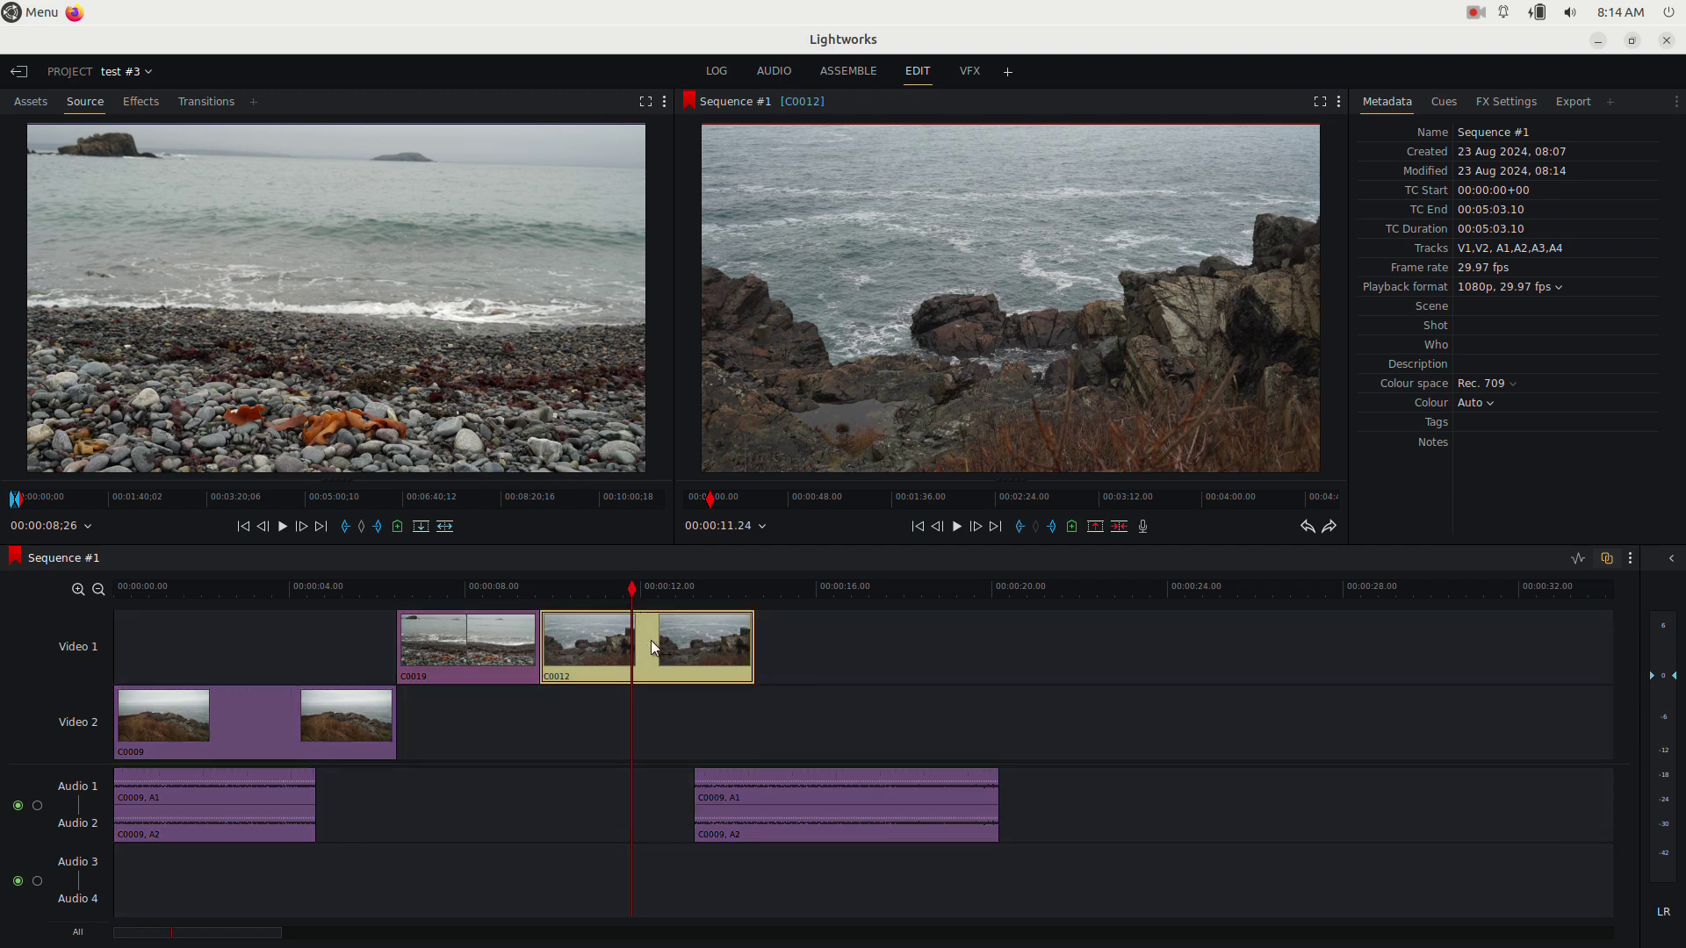
Step: Change the speed of the C0012 segment on Video 1 to 10% using the Resize method
{"action": "right_click", "coordinate": [651, 640]}
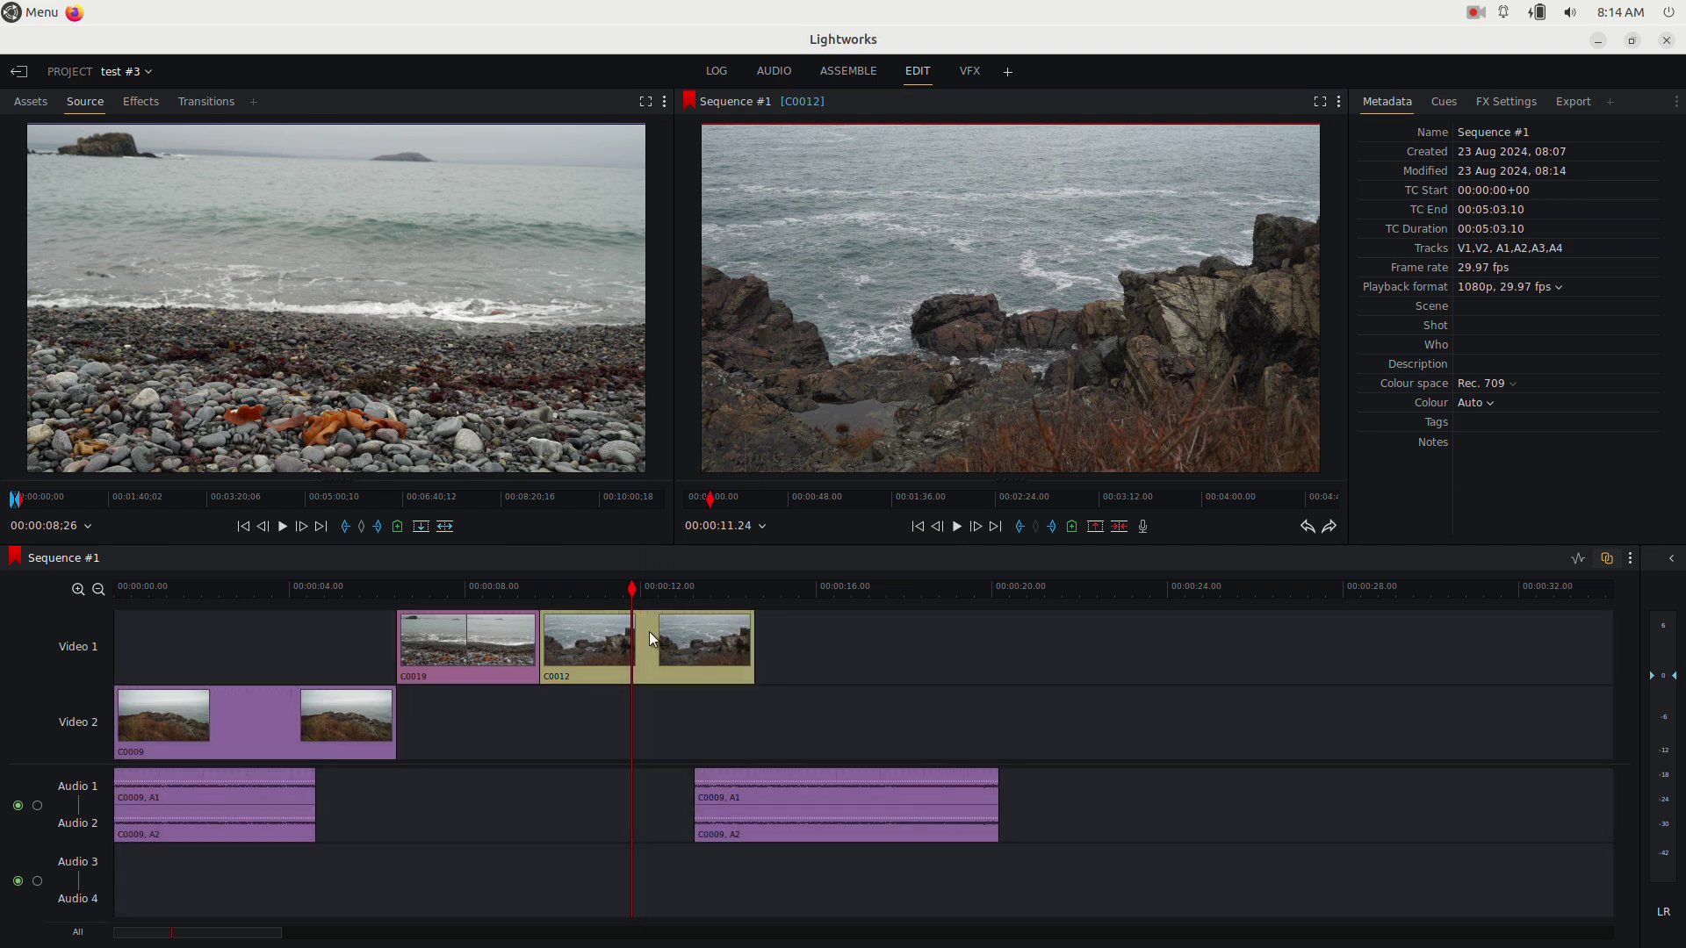
{"action": "right_click", "coordinate": [651, 639]}
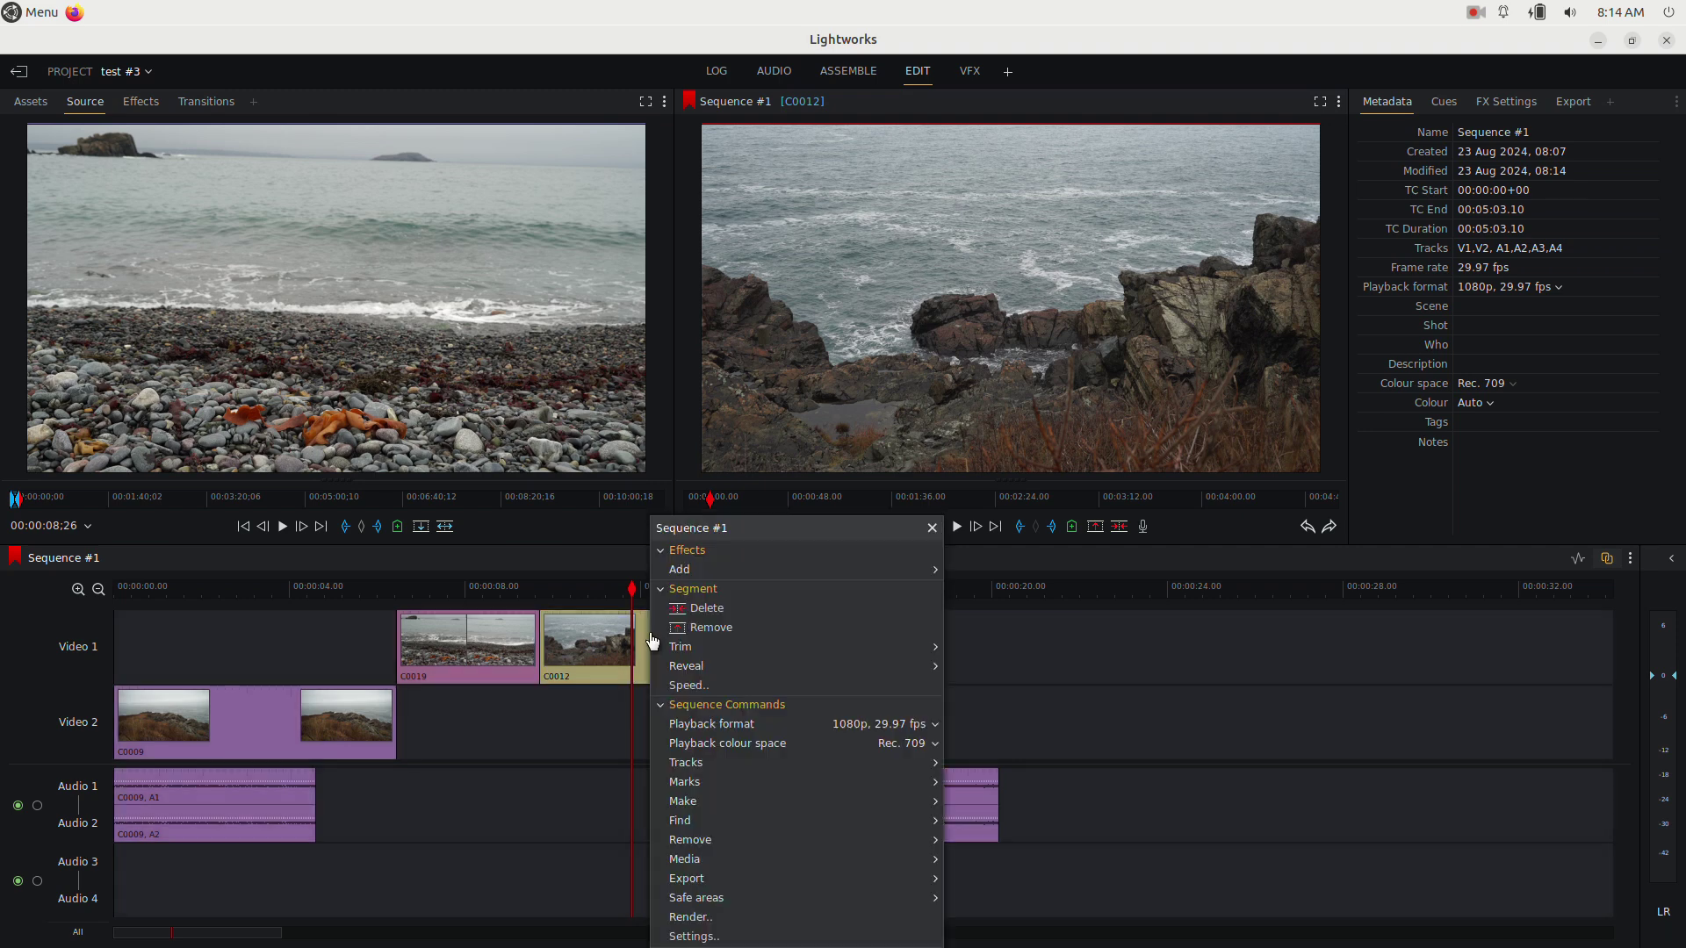
{"action": "left_click", "coordinate": [700, 687]}
{"action": "left_click", "coordinate": [757, 472]}
{"action": "left_click", "coordinate": [730, 467]}
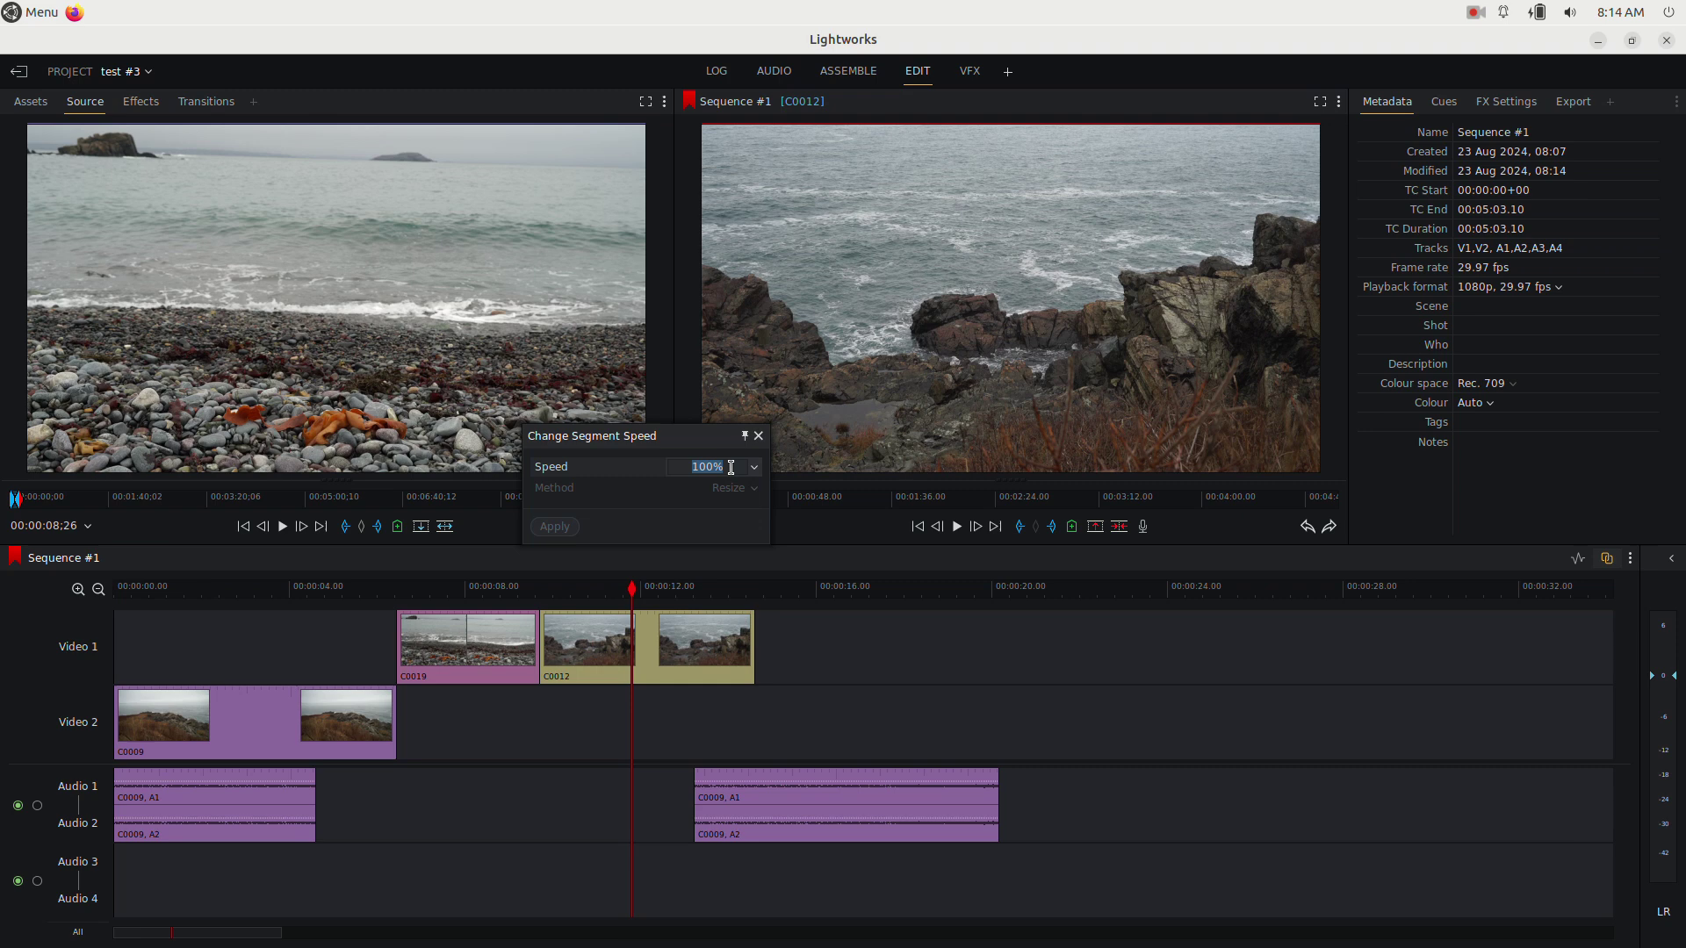
{"action": "type", "text": "10"}
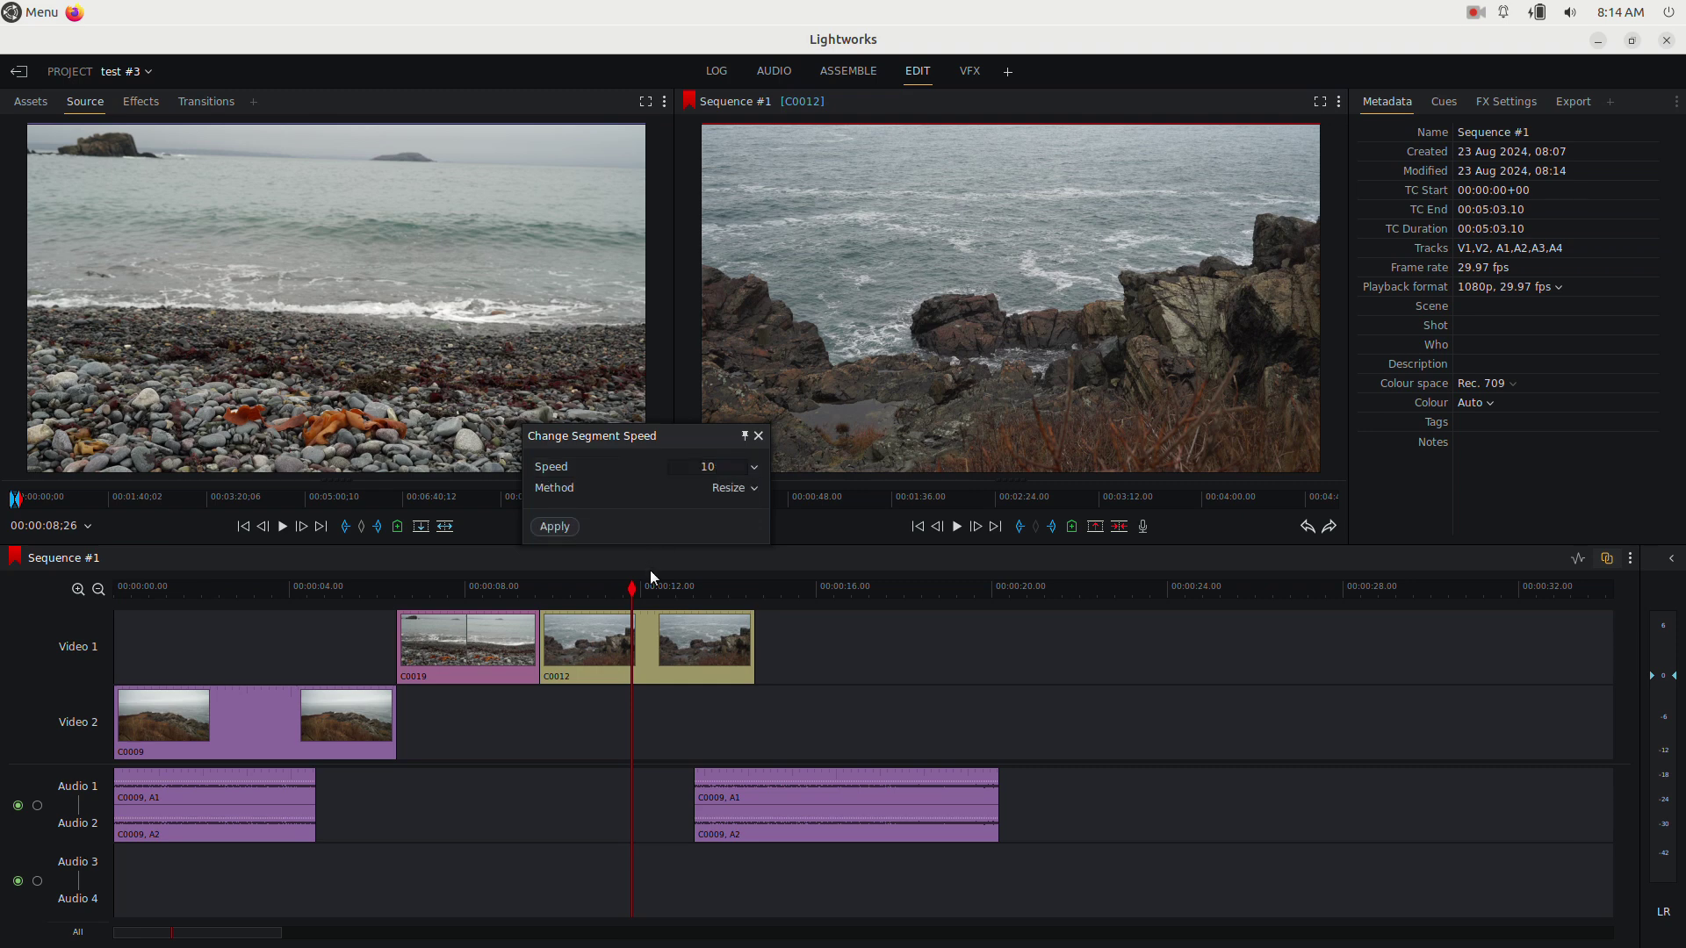
{"action": "left_click", "coordinate": [742, 492]}
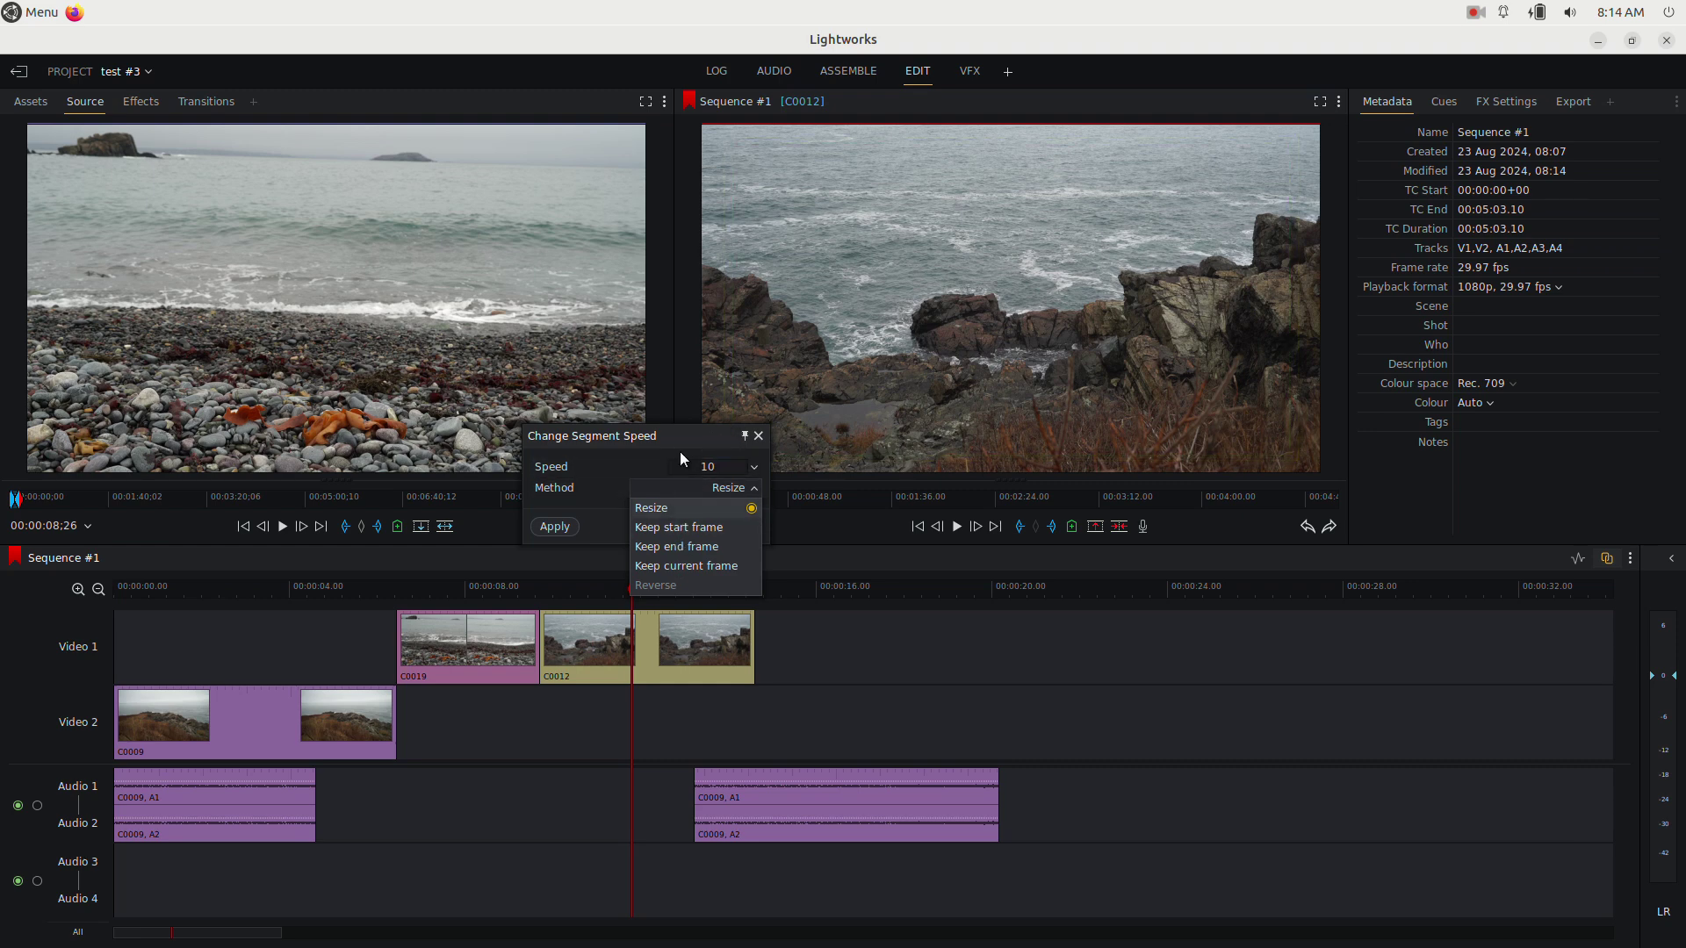
{"action": "left_click", "coordinate": [679, 508]}
{"action": "left_click", "coordinate": [556, 526]}
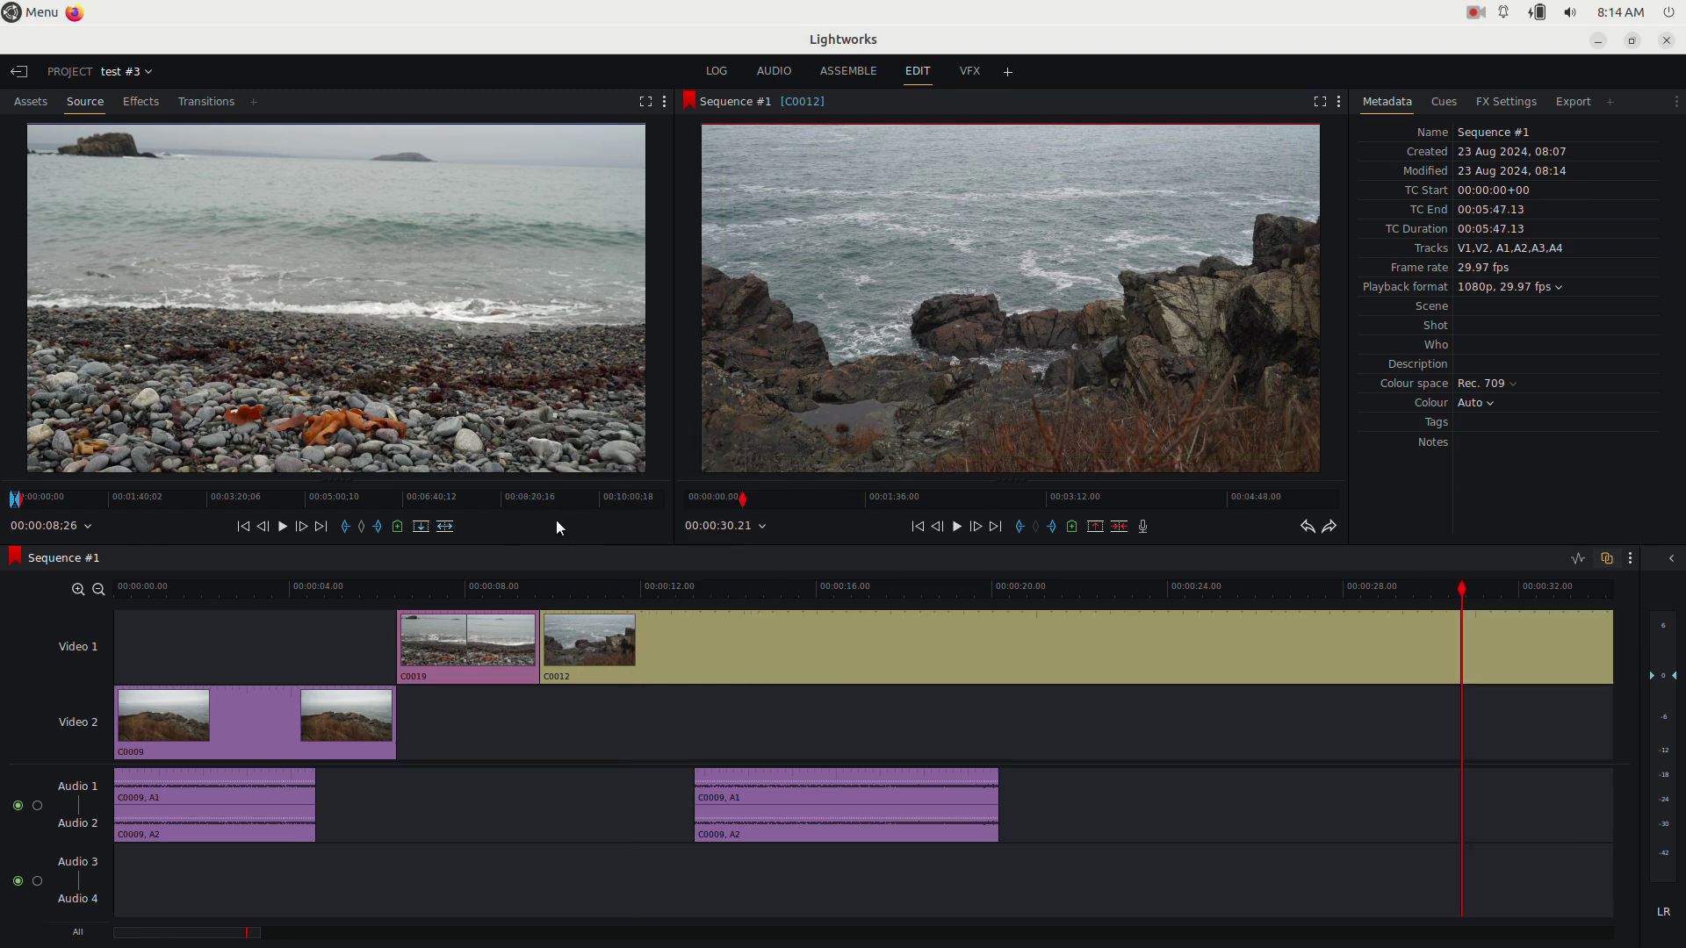
Step: Play the slowed C0012 clip from shortly after its start to check the motion
{"action": "left_click", "coordinate": [559, 587]}
{"action": "key", "text": "space"}
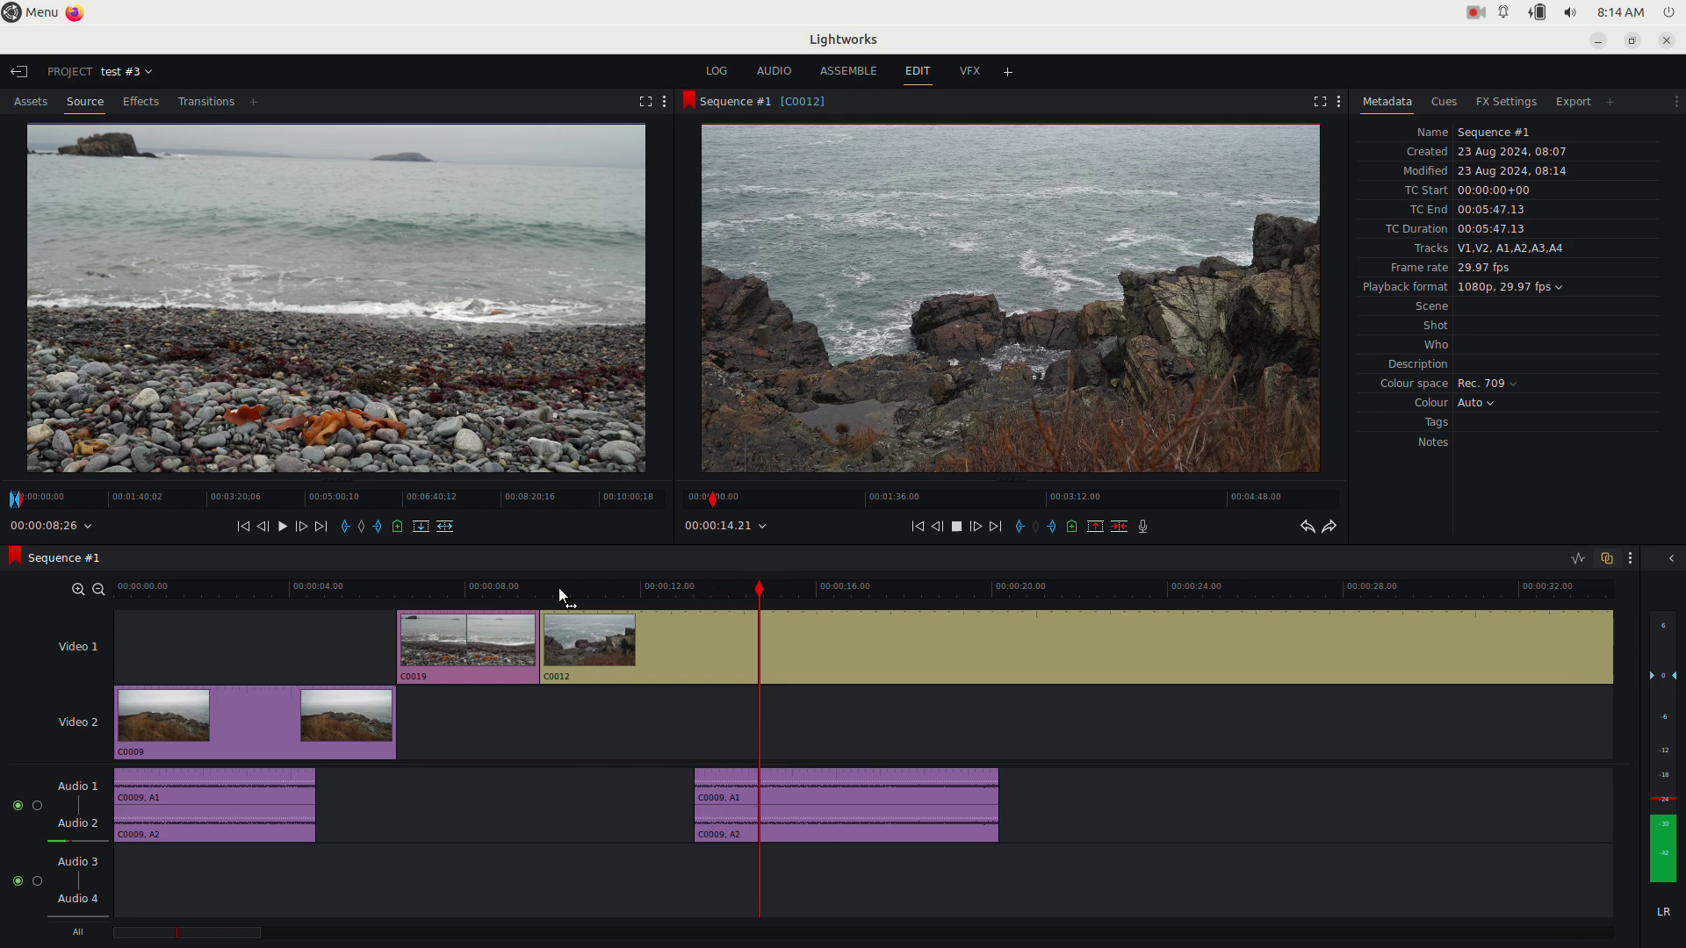
{"action": "key", "text": "space"}
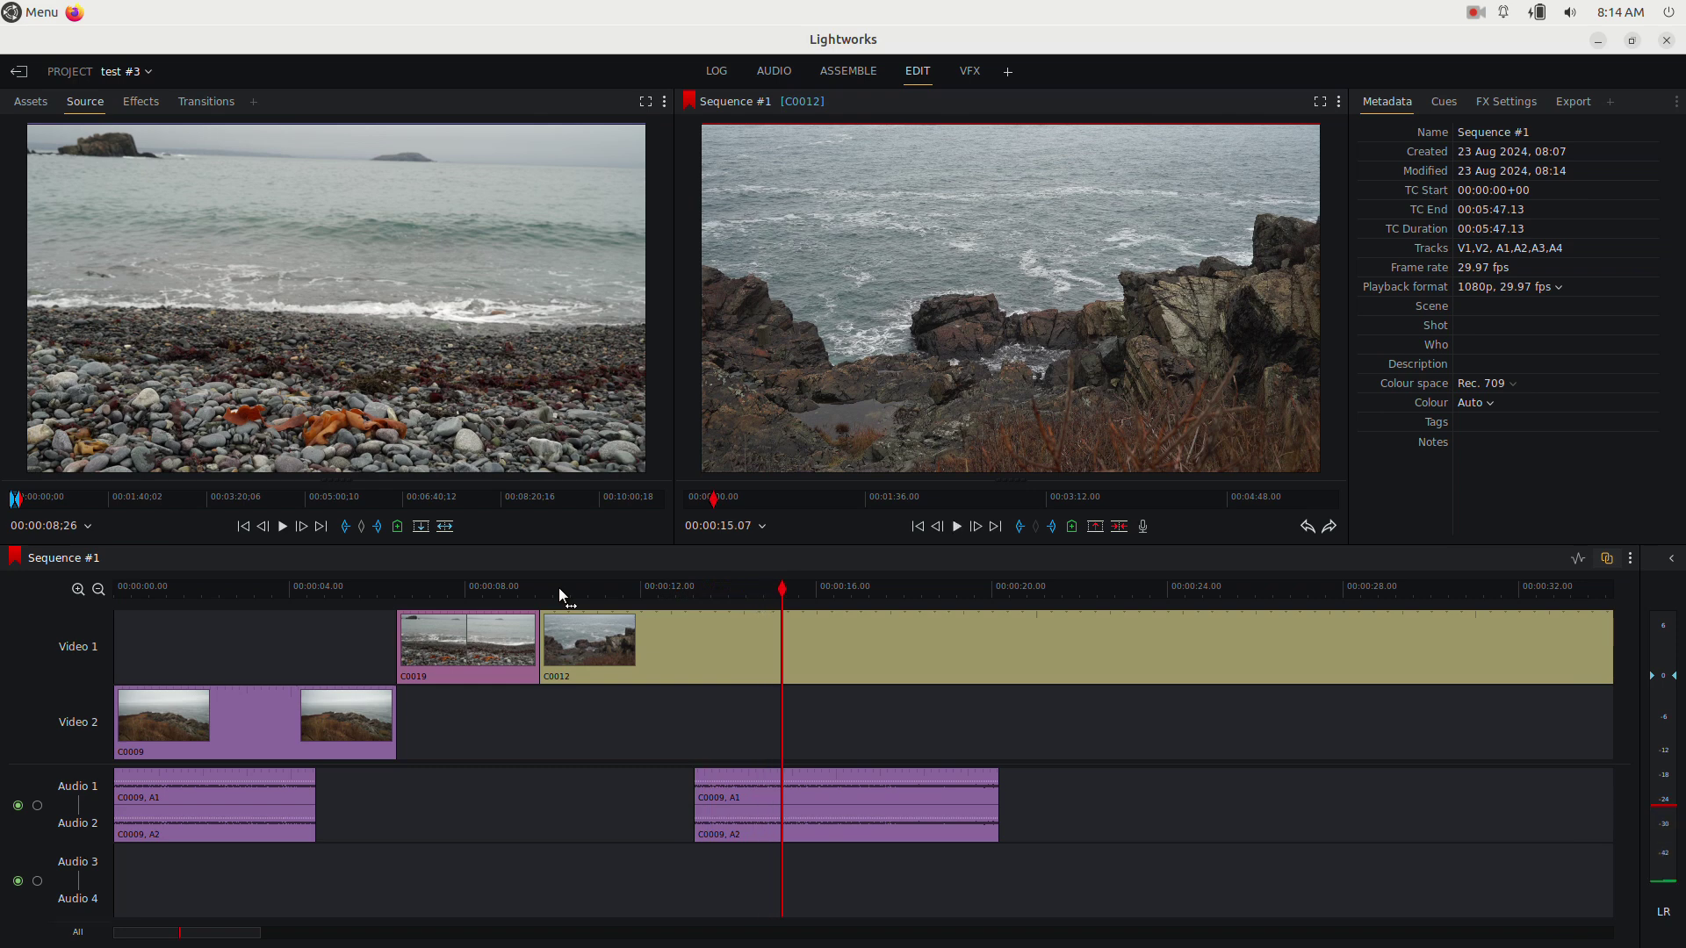
Step: Set the C0012 segment's speed back to 100%
{"action": "right_click", "coordinate": [687, 667]}
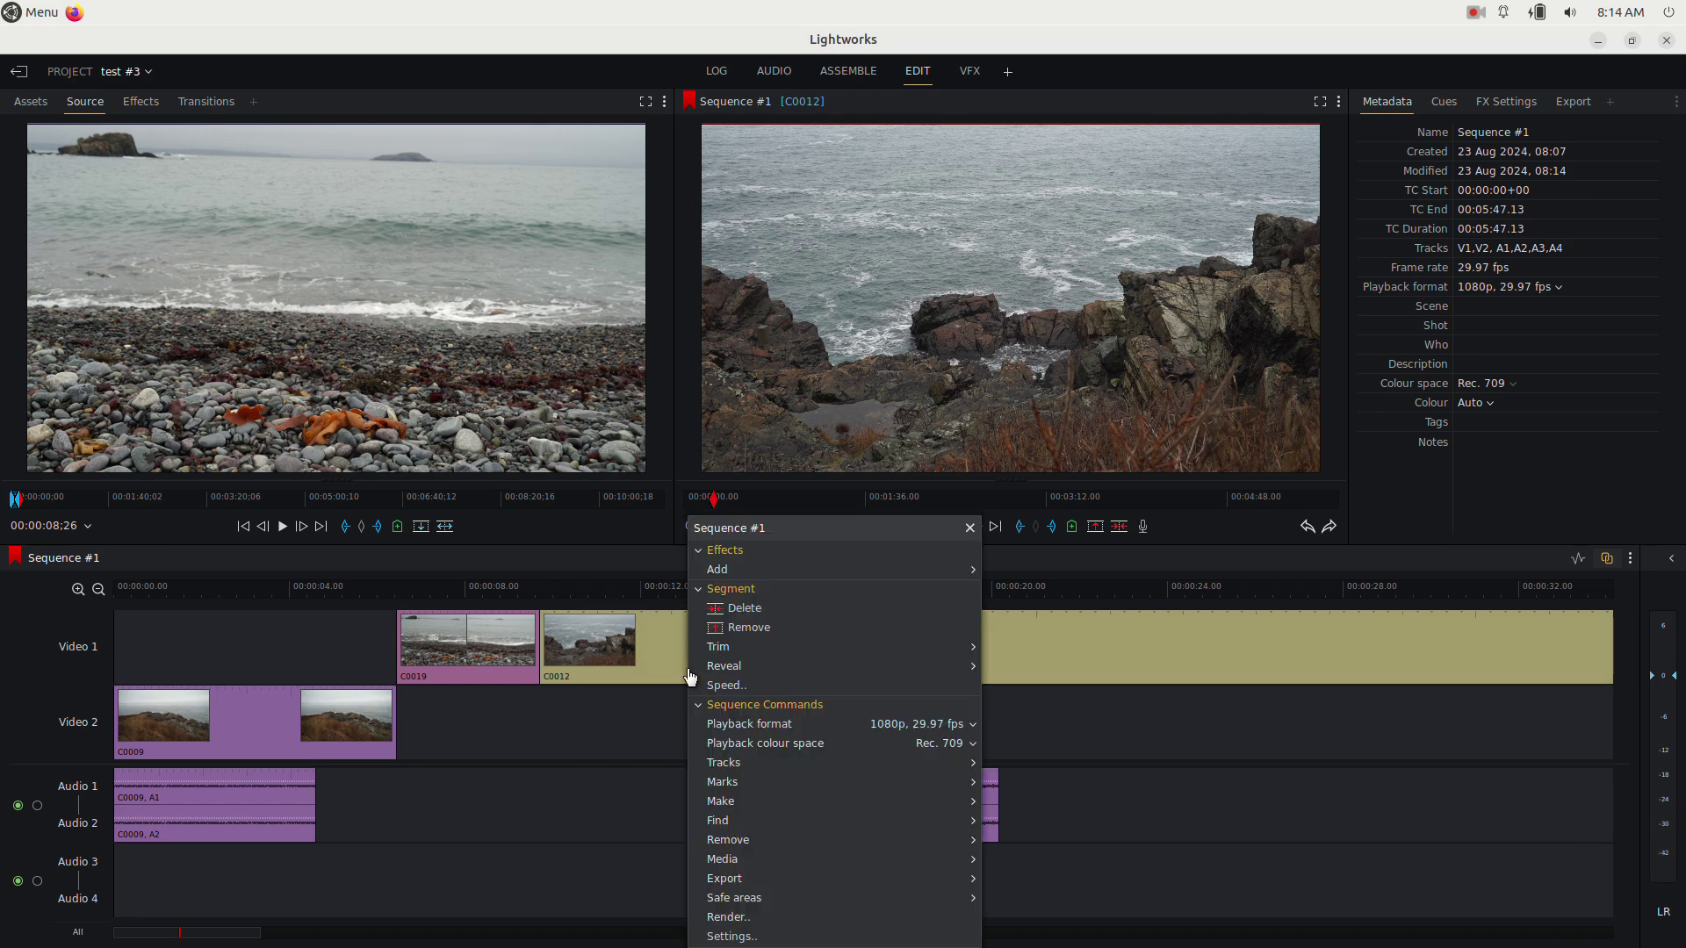
{"action": "left_click", "coordinate": [734, 686]}
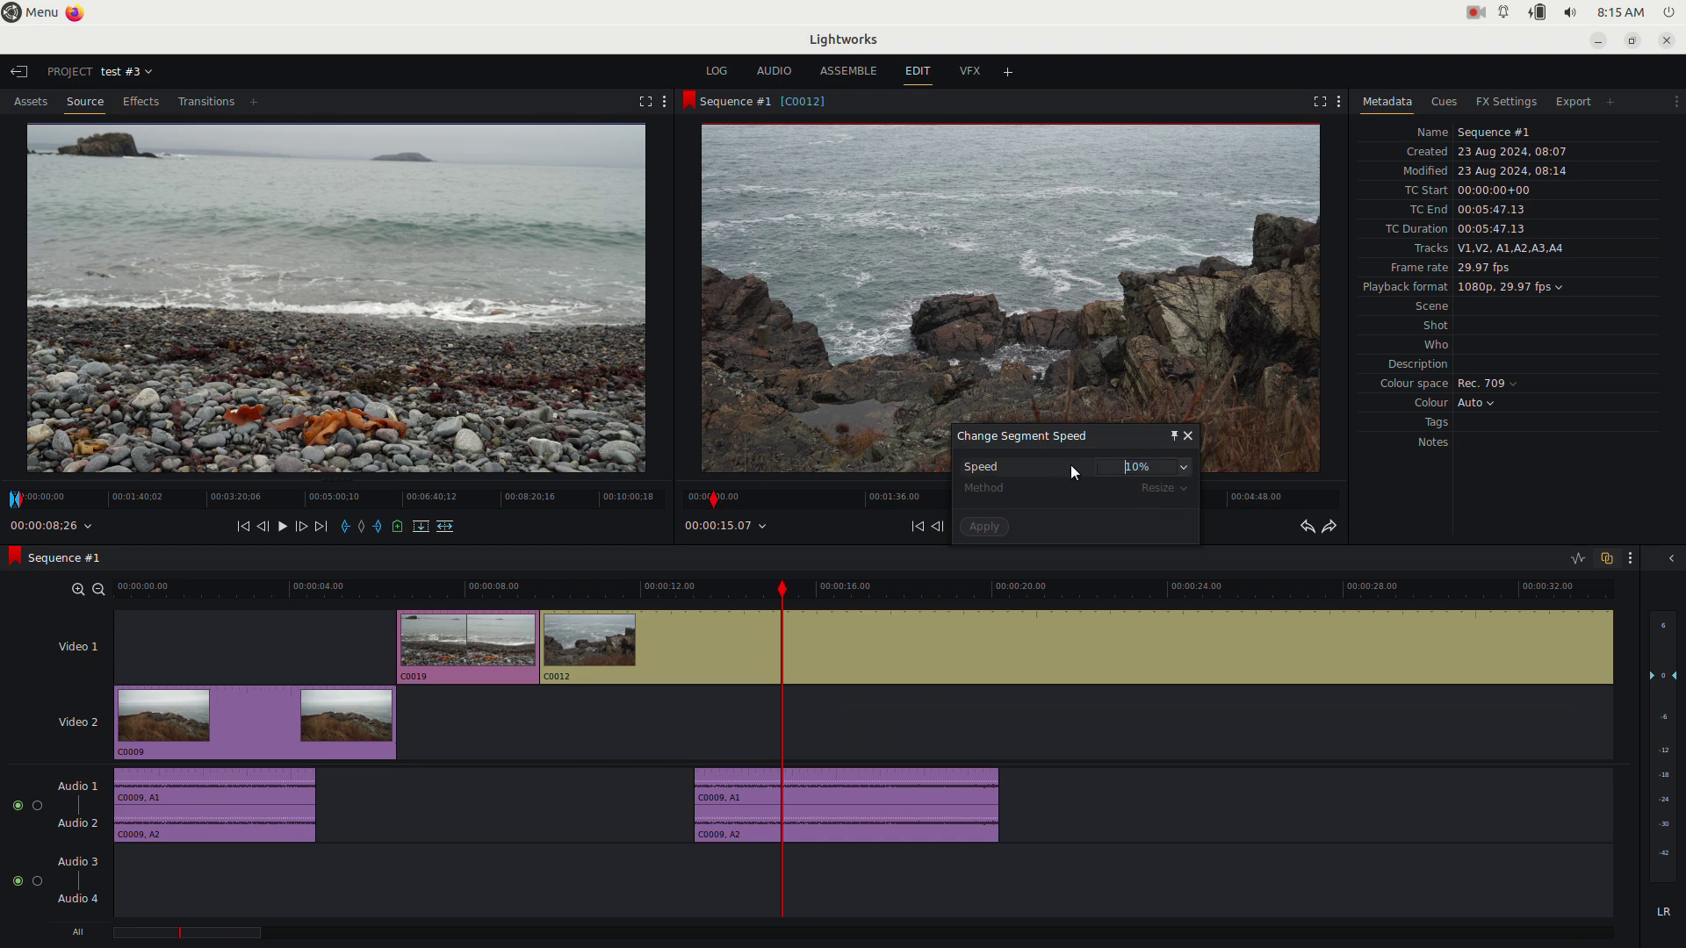
{"action": "left_click", "coordinate": [1134, 467]}
{"action": "type", "text": "1000"}
{"action": "left_click", "coordinate": [982, 527]}
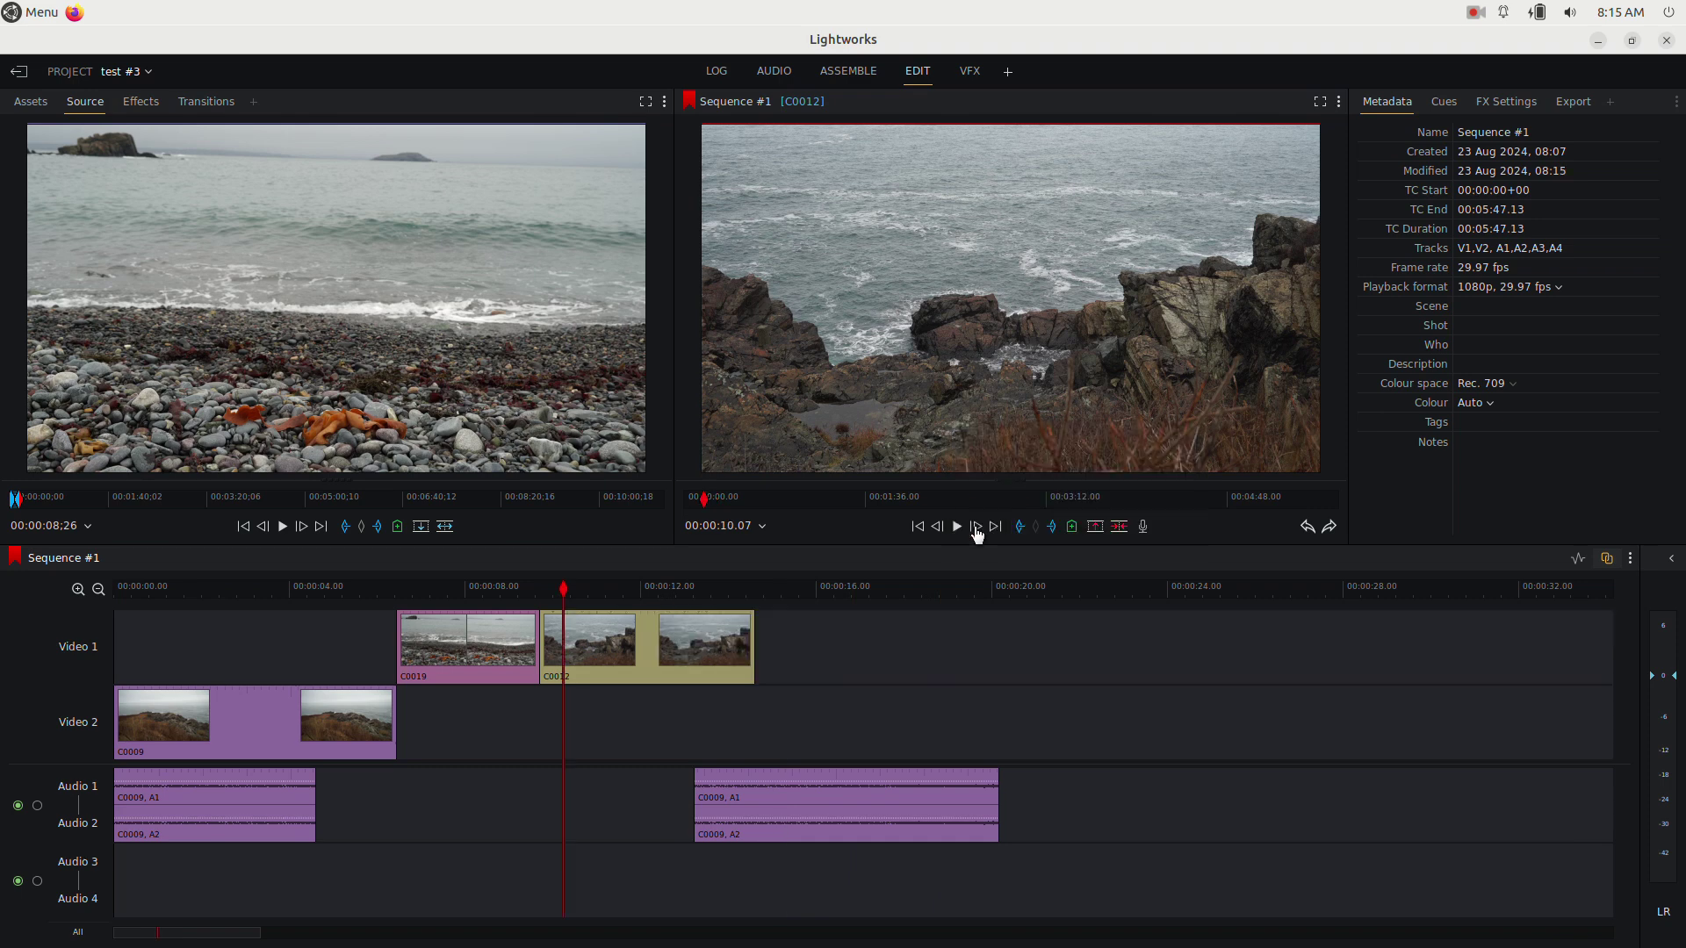
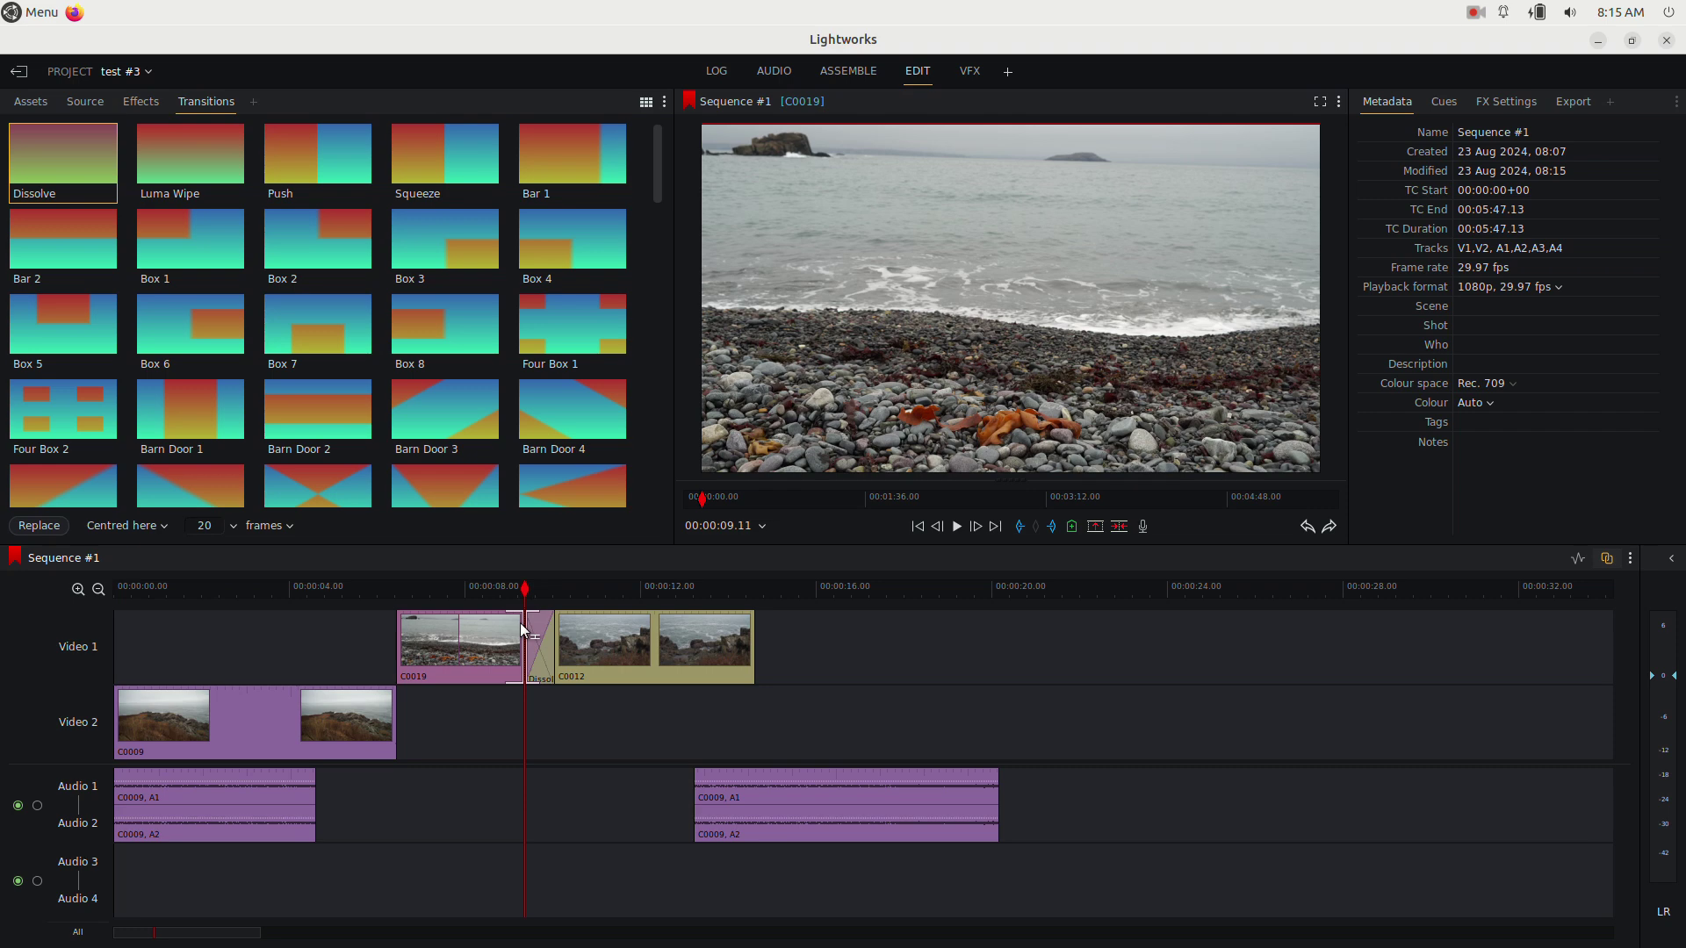
Step: Lengthen the Dissolve between C0019 and C0012 to span from 00:00:08.27 to just past 00:00:11, and play it back
{"action": "left_click_drag", "start_coordinate": [524, 630], "coordinate": [610, 635]}
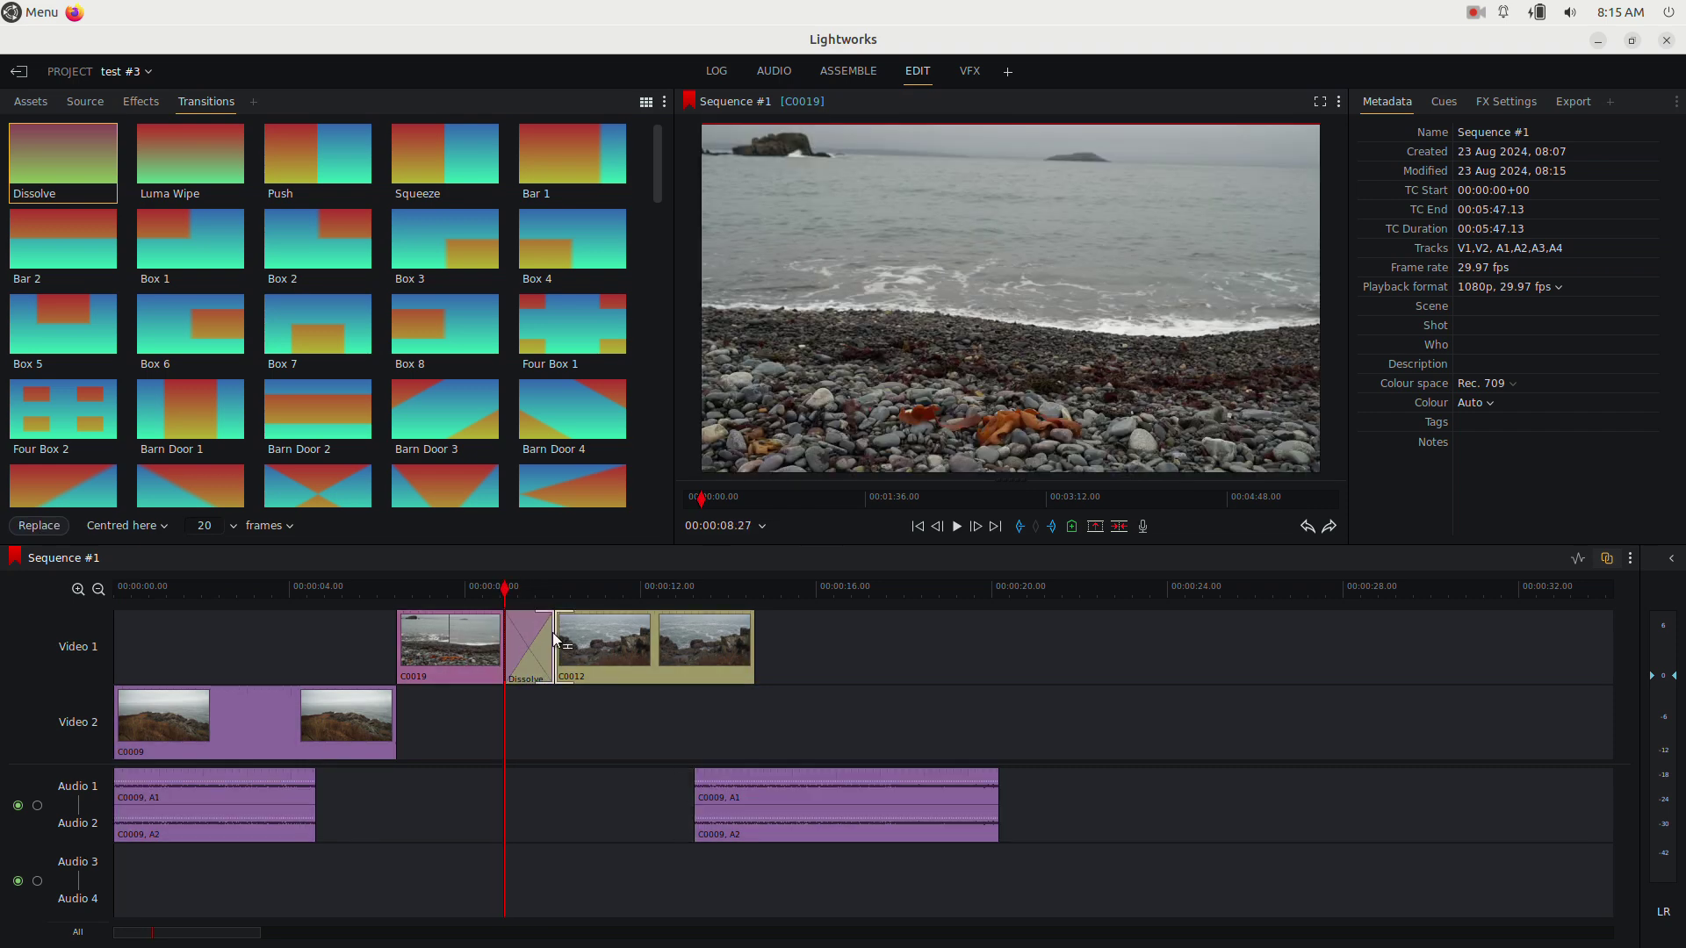
{"action": "left_click", "coordinate": [502, 596]}
{"action": "key", "text": "space"}
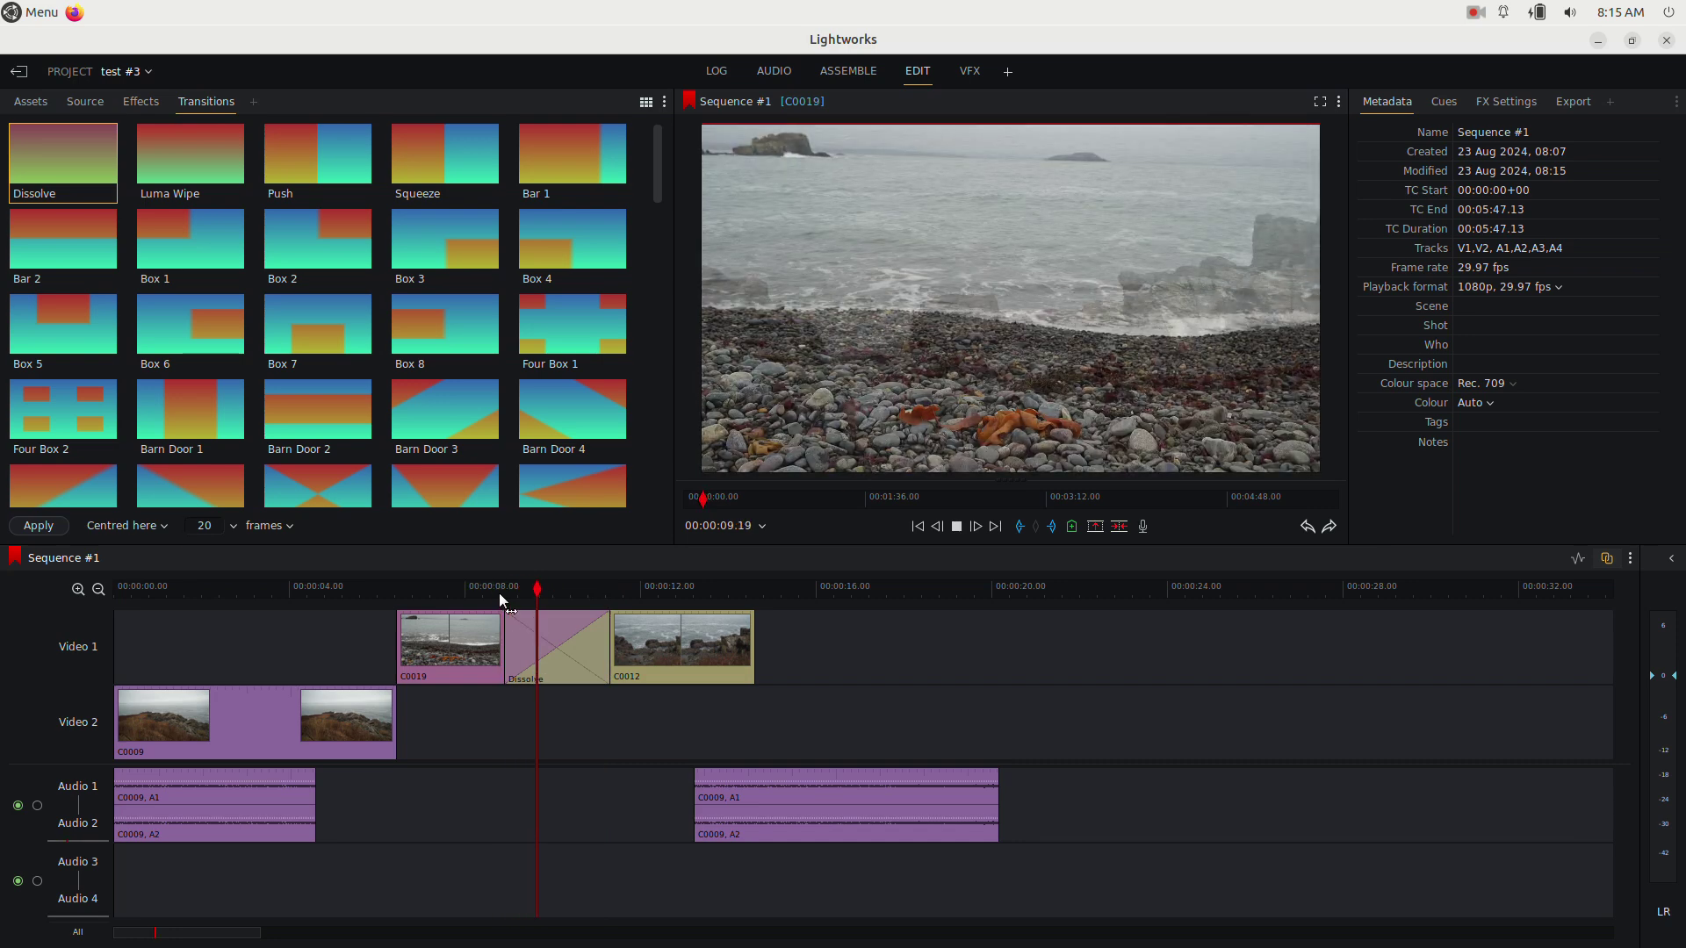
Step: Open the Dissolve's settings, set its amount to 67.5% at 00:00:08.27, and play through the transition
{"action": "left_click", "coordinate": [557, 637]}
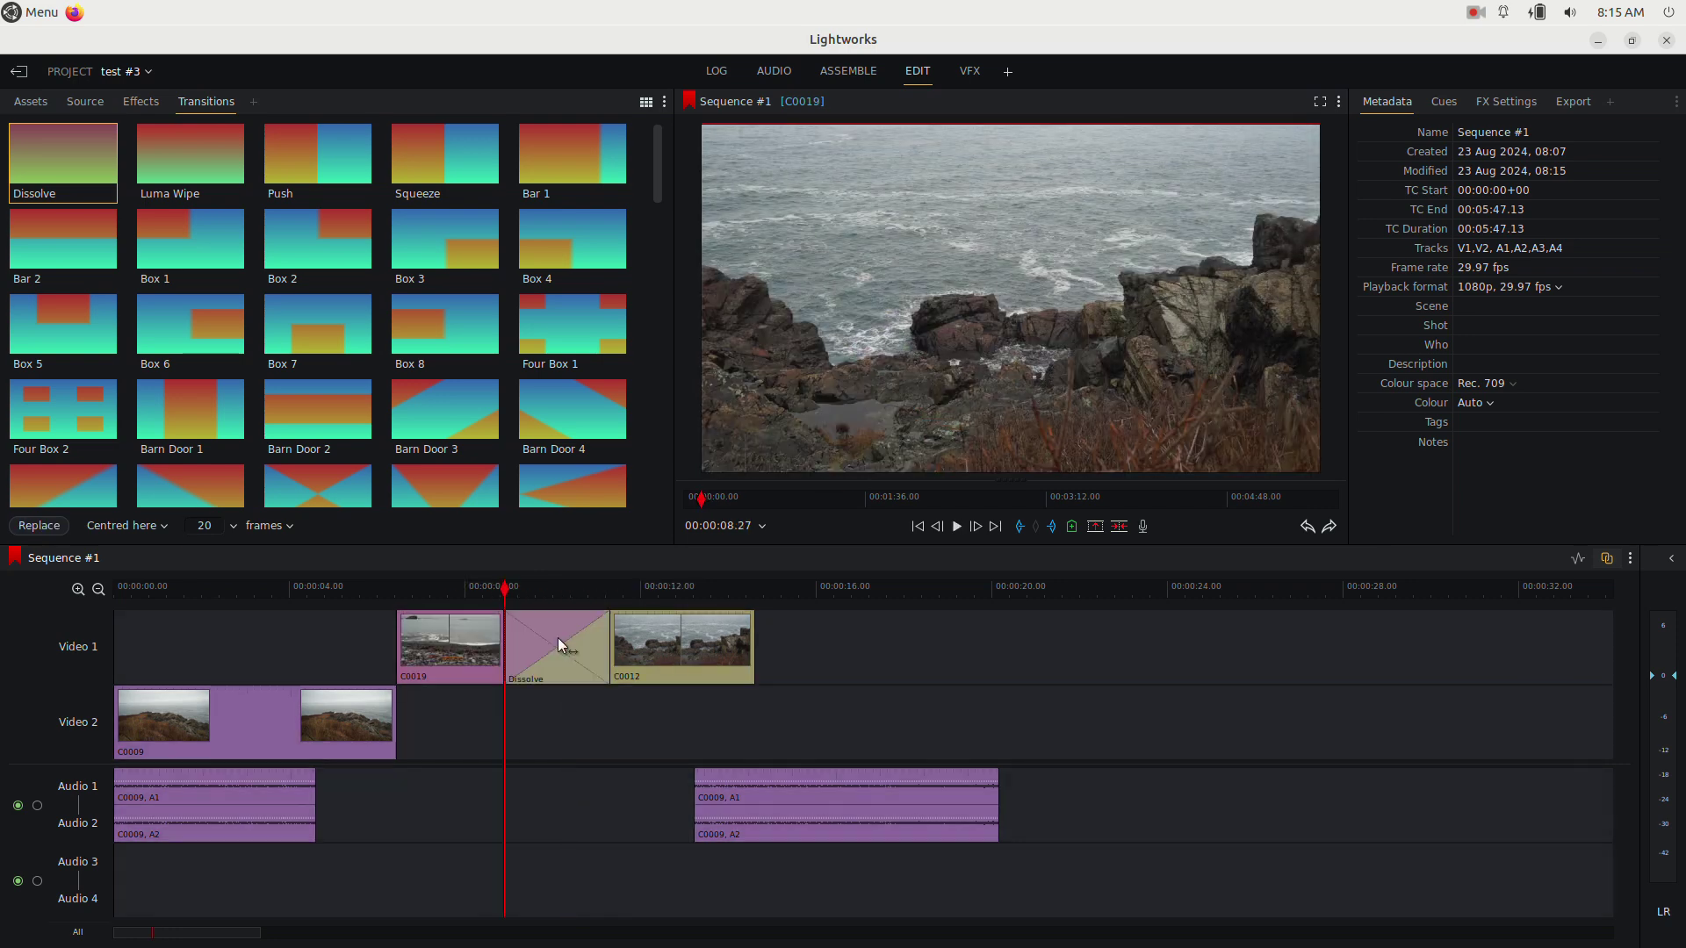
{"action": "right_click", "coordinate": [560, 645]}
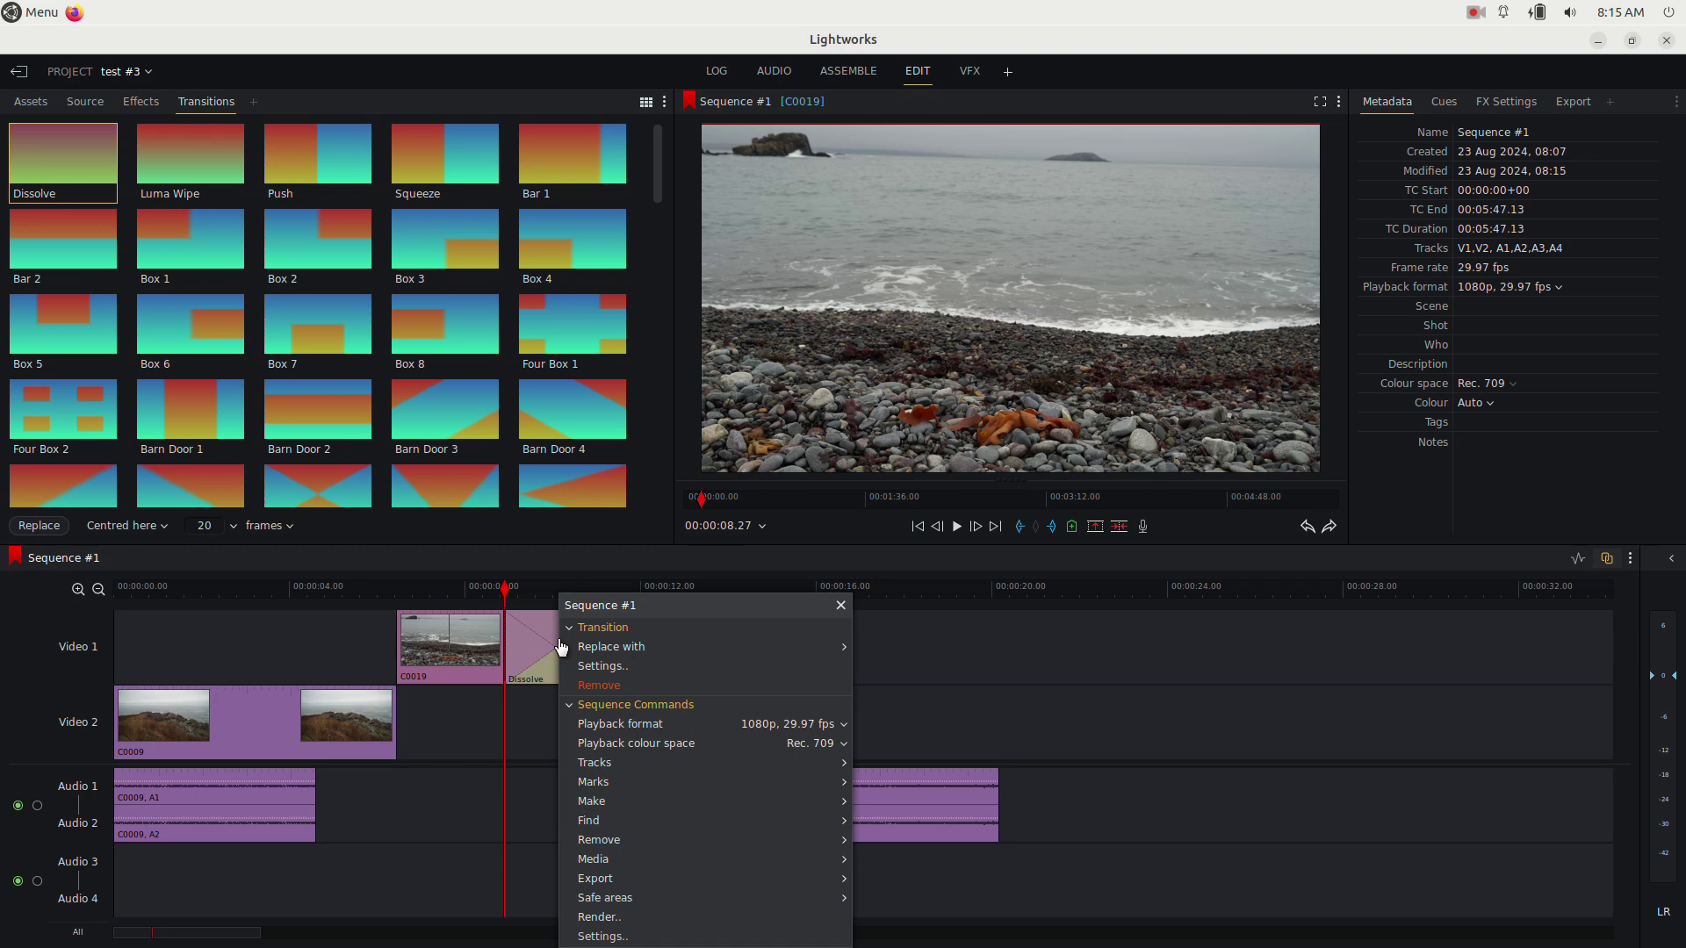
{"action": "mouse_move", "coordinate": [627, 650]}
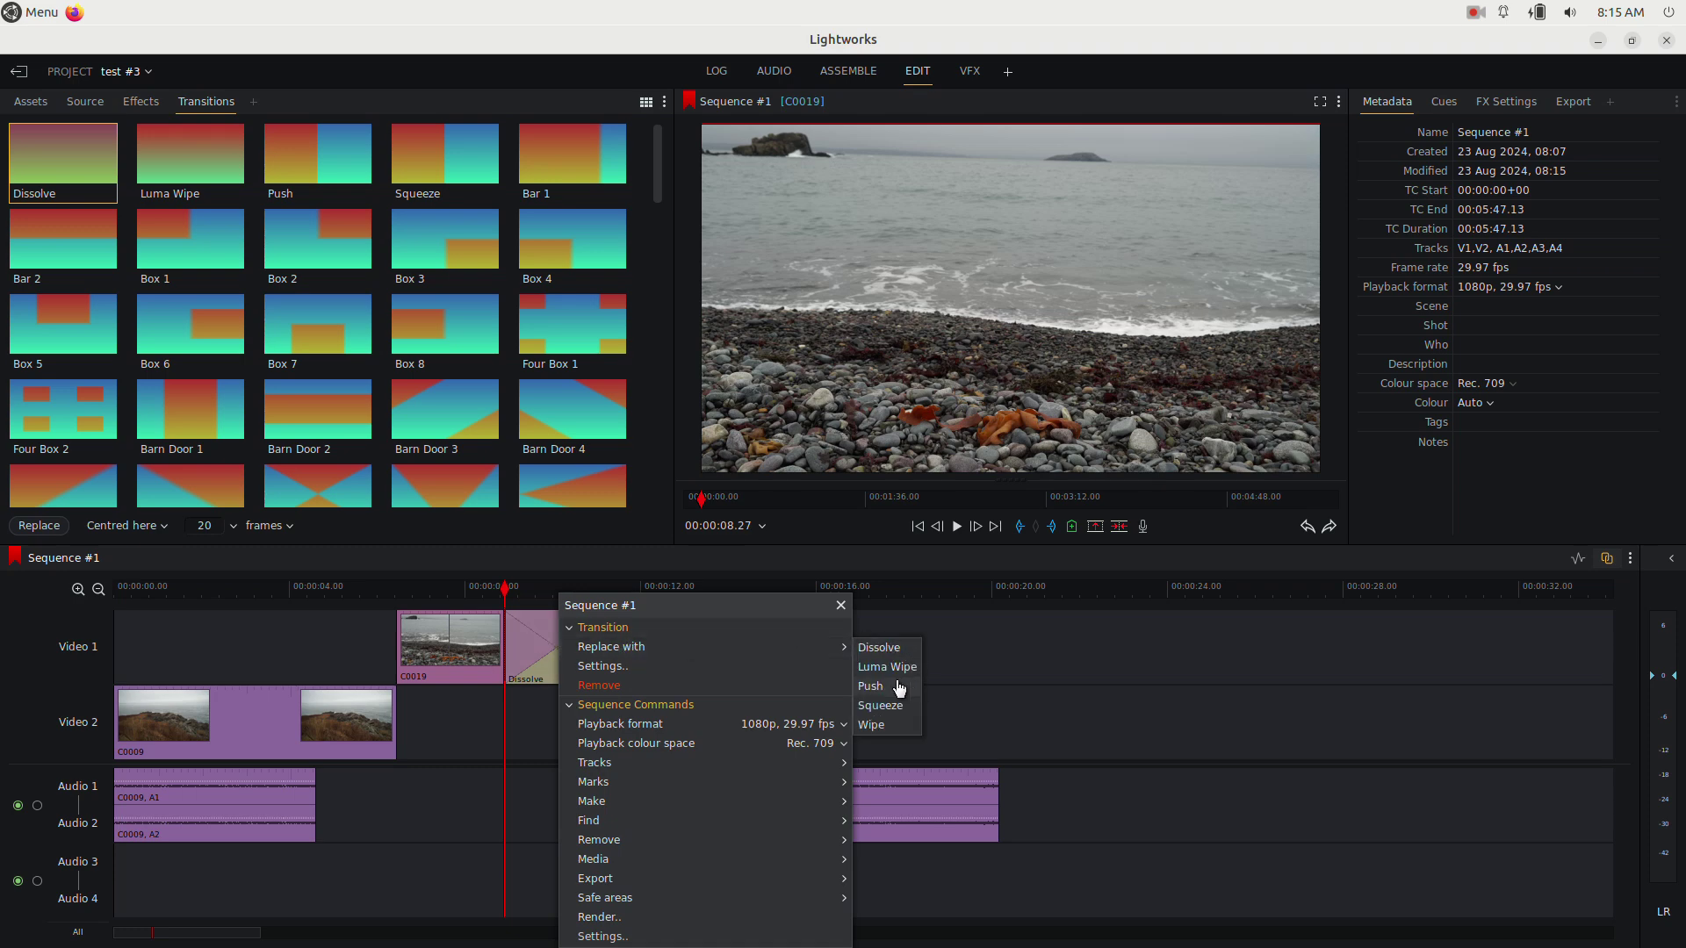
{"action": "left_click", "coordinate": [646, 667]}
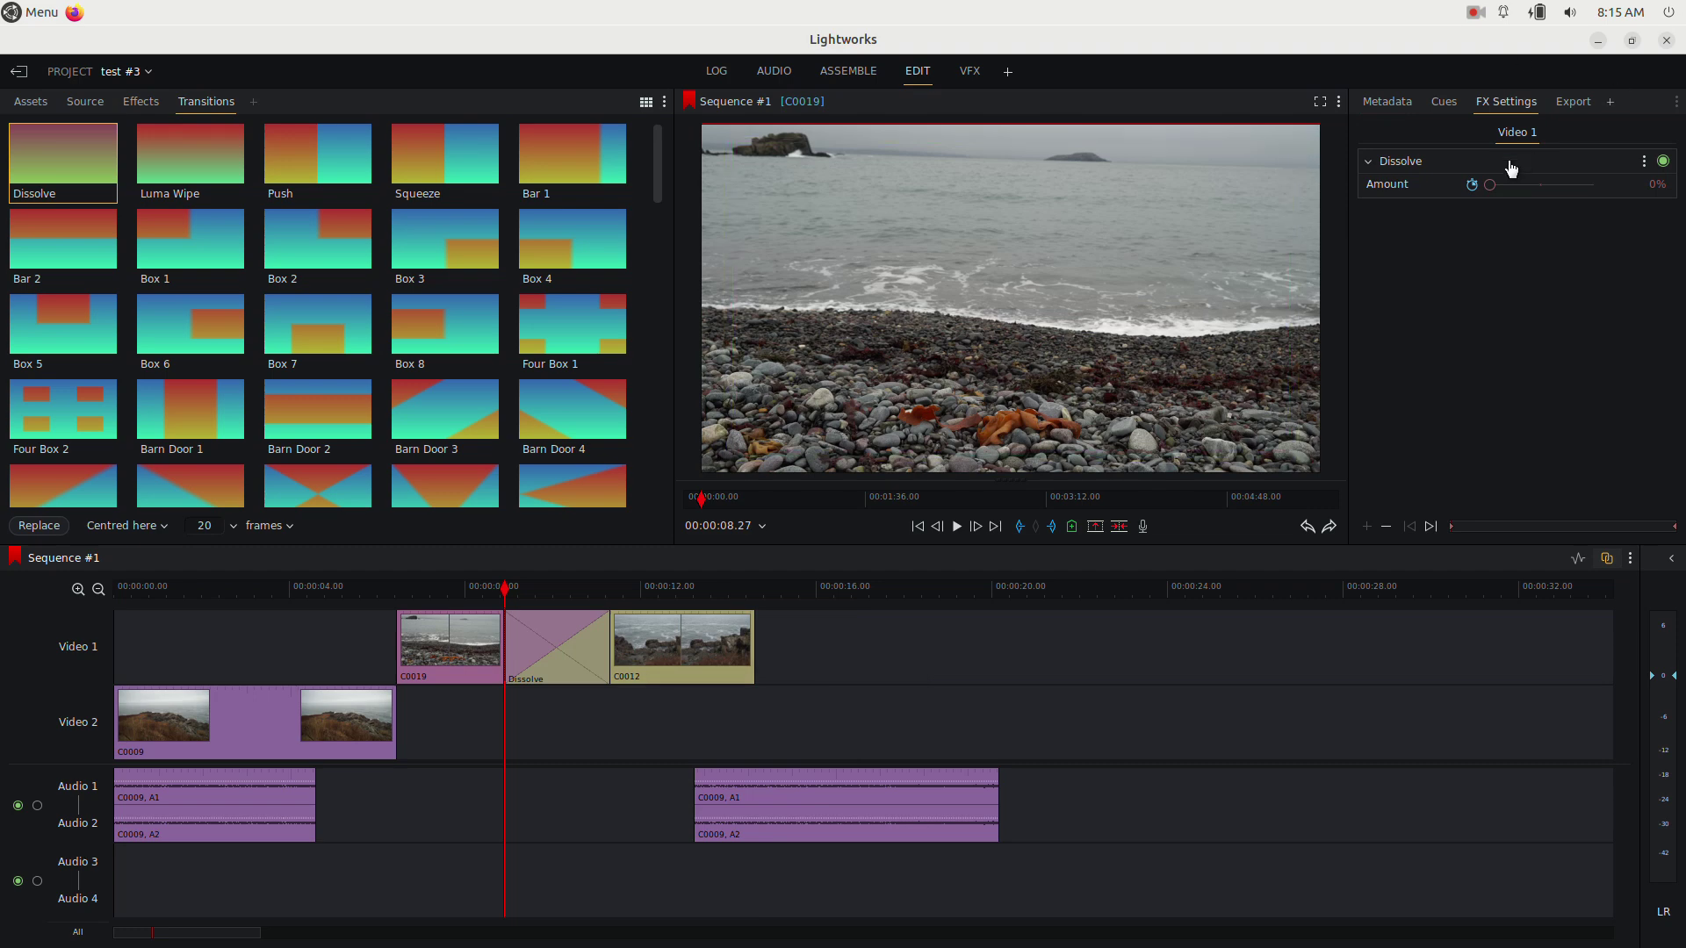
{"action": "left_click_drag", "start_coordinate": [1490, 184], "coordinate": [1557, 185]}
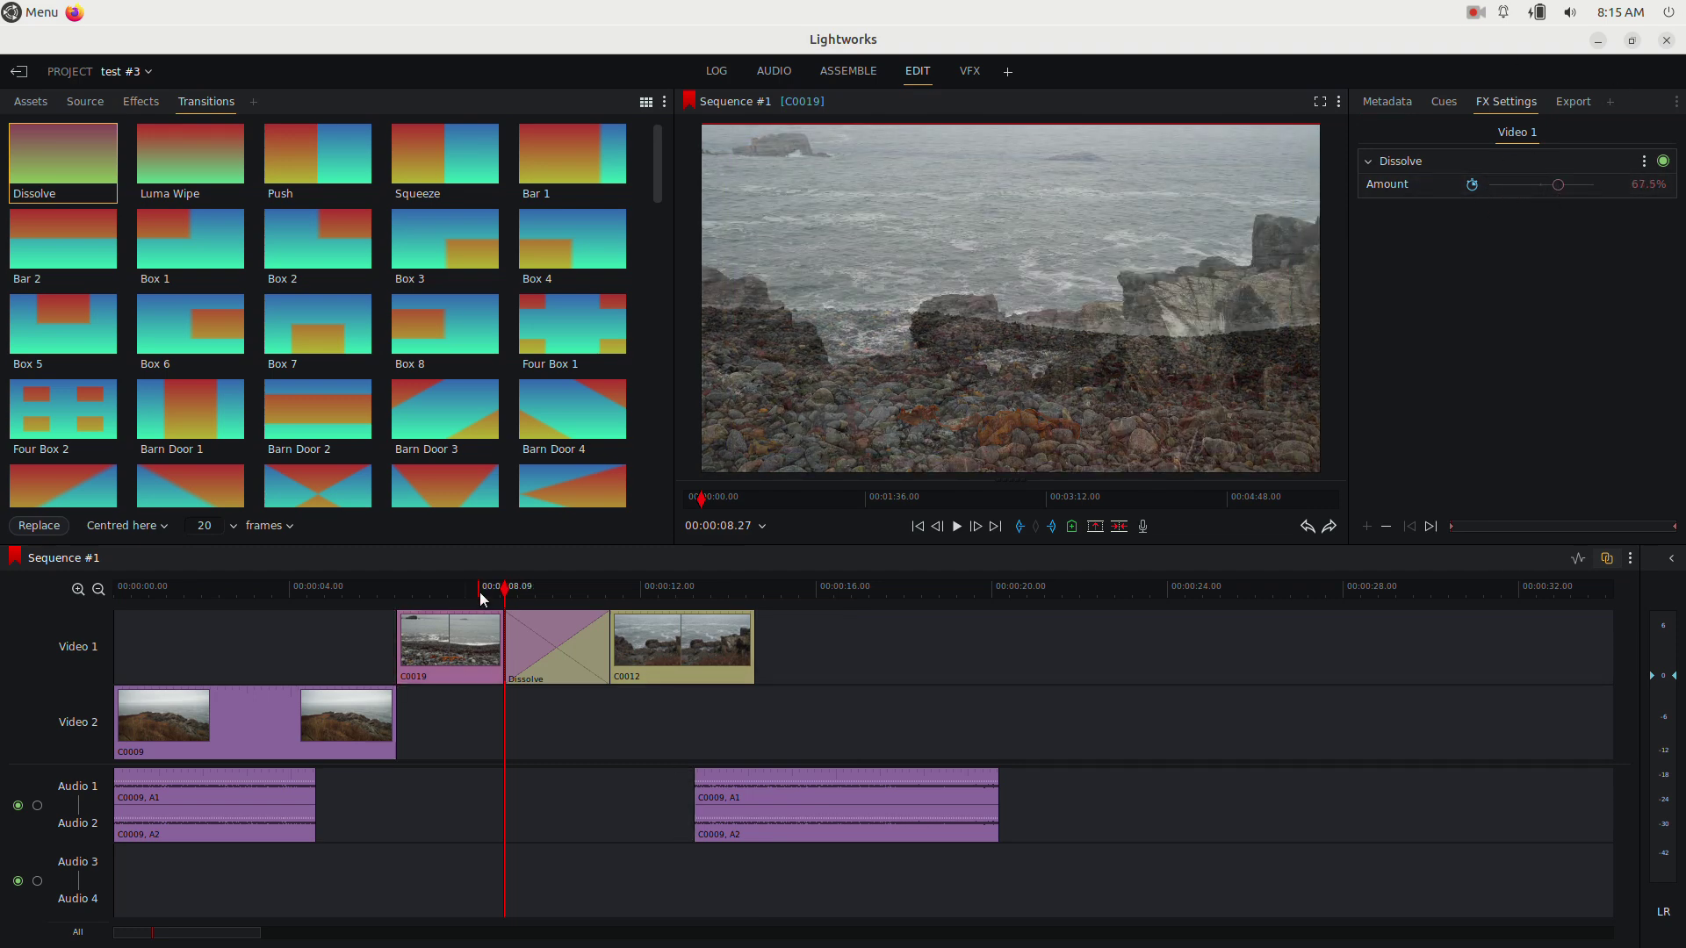
{"action": "left_click", "coordinate": [497, 596]}
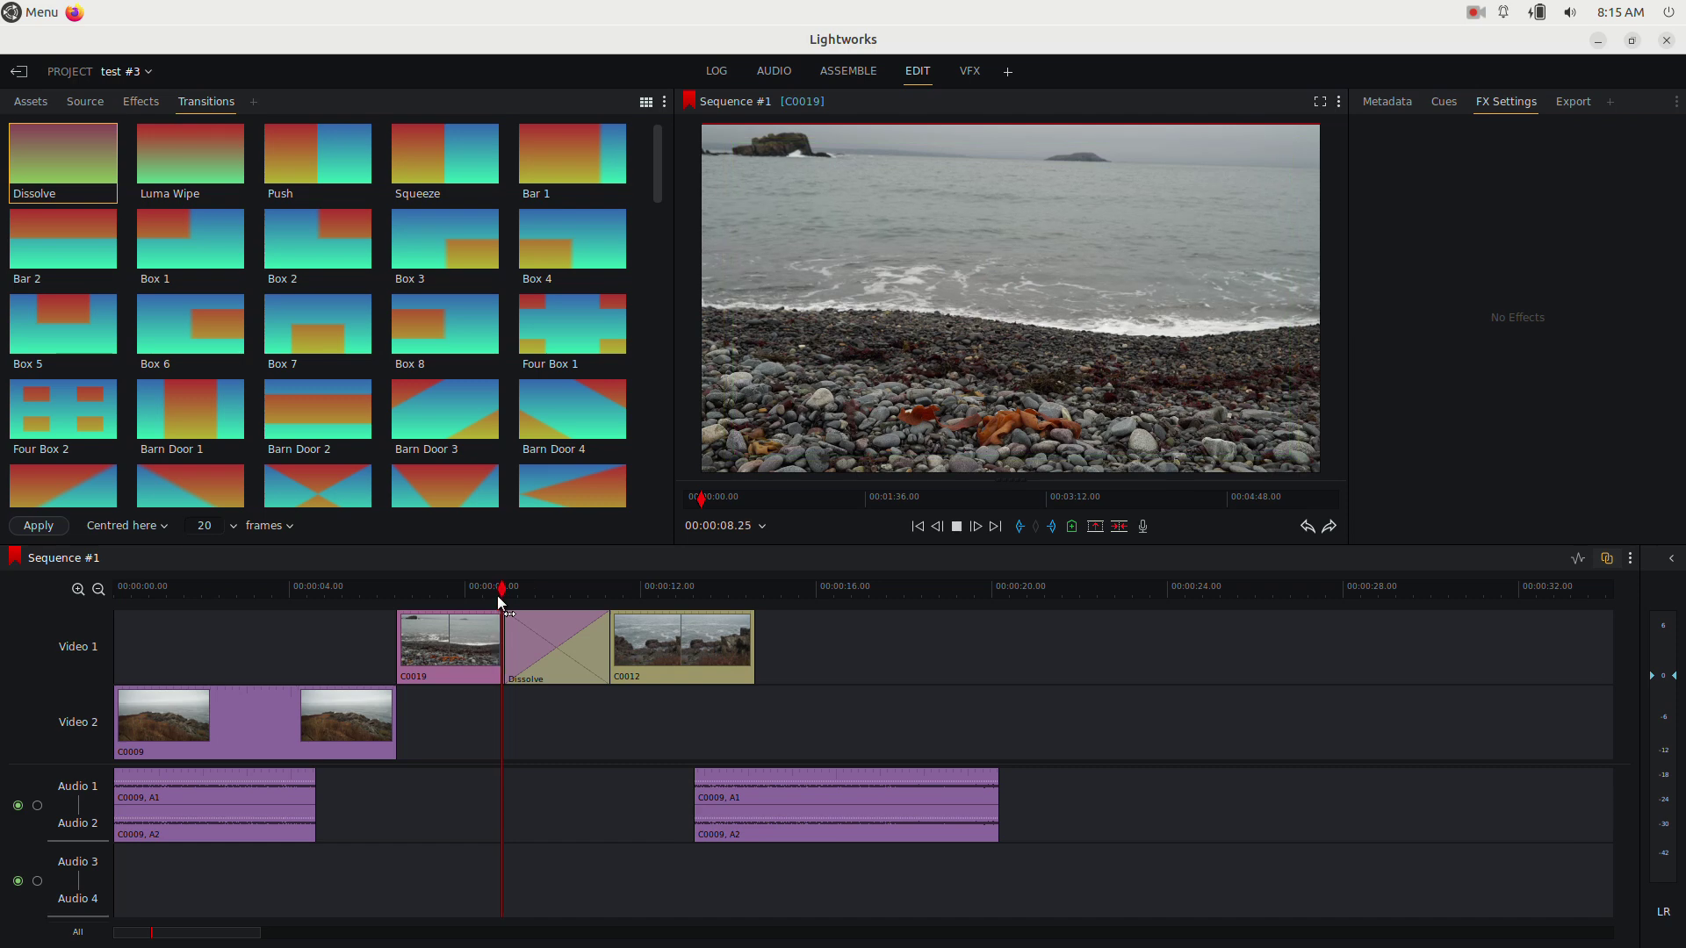
{"action": "key", "text": "space"}
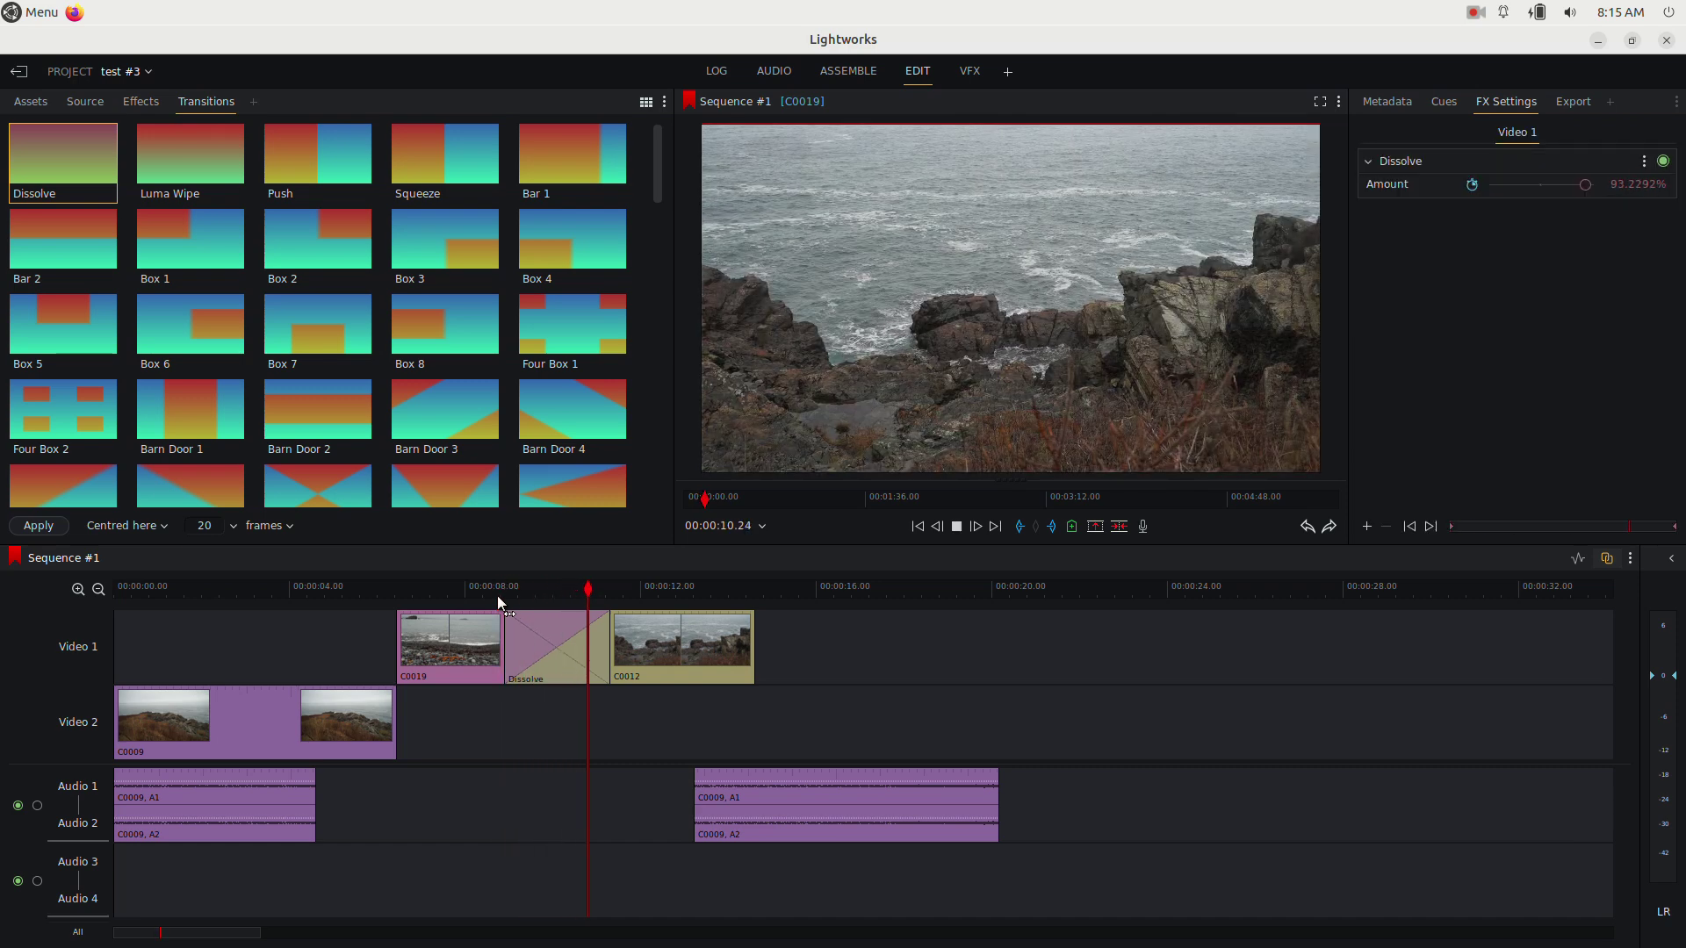
{"action": "key", "text": "space"}
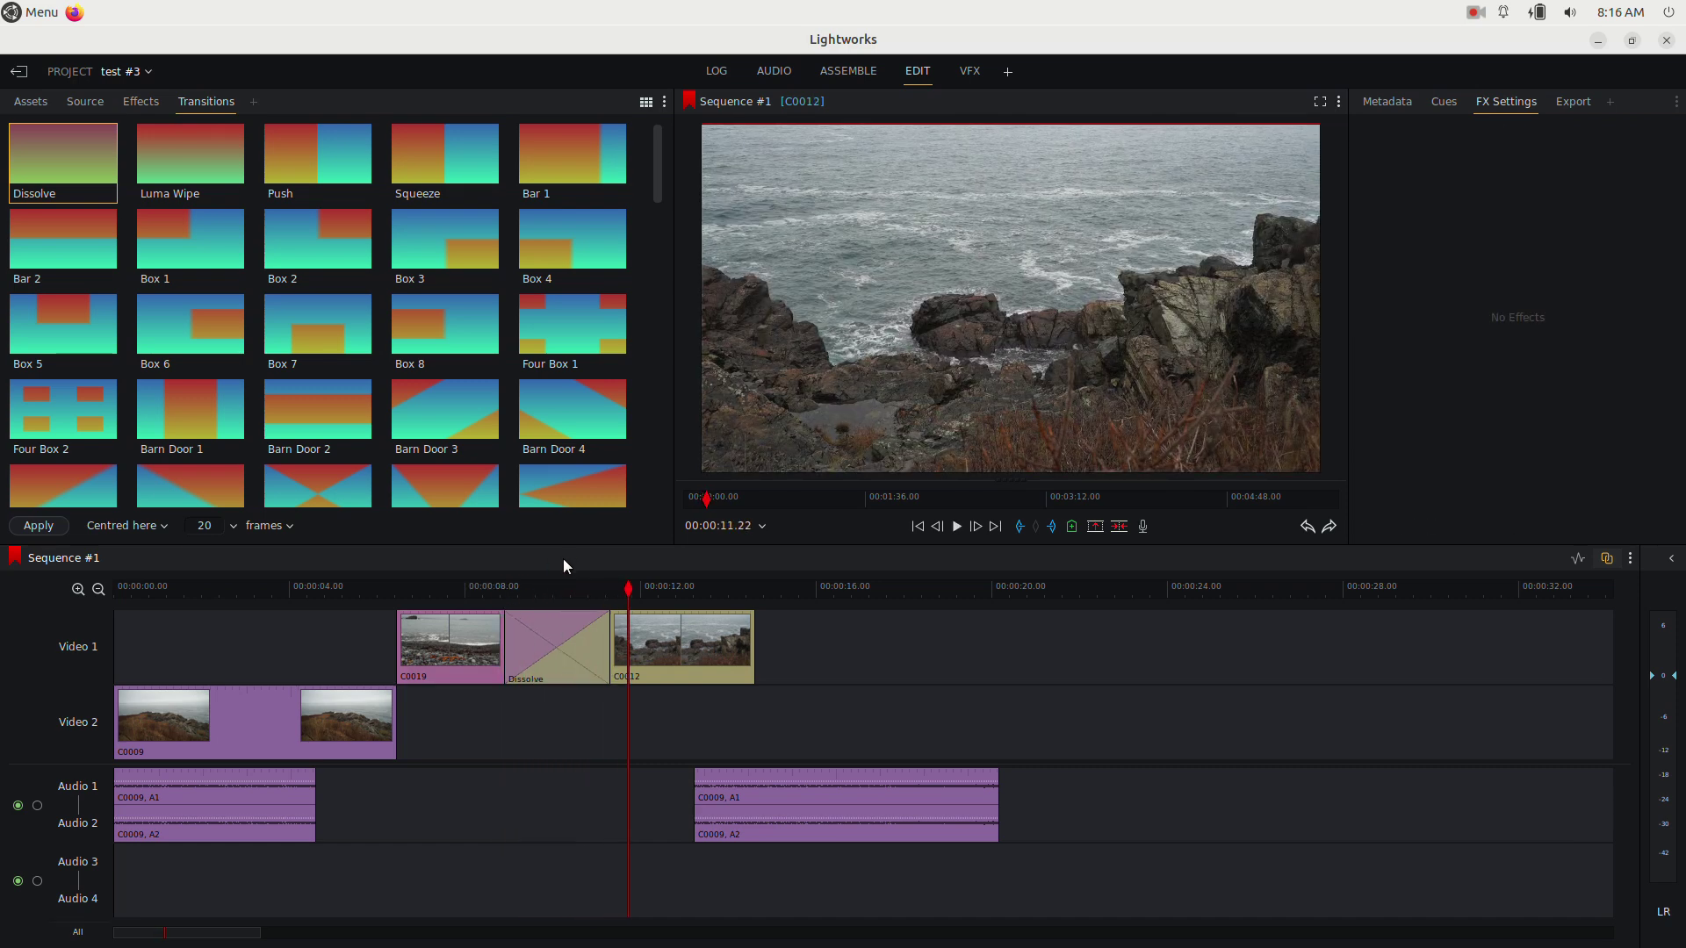
Step: Delete the Dissolve and apply a 20-frame Squeeze transition, centred on the cut between C0019 and C0012
{"action": "left_click", "coordinate": [544, 625]}
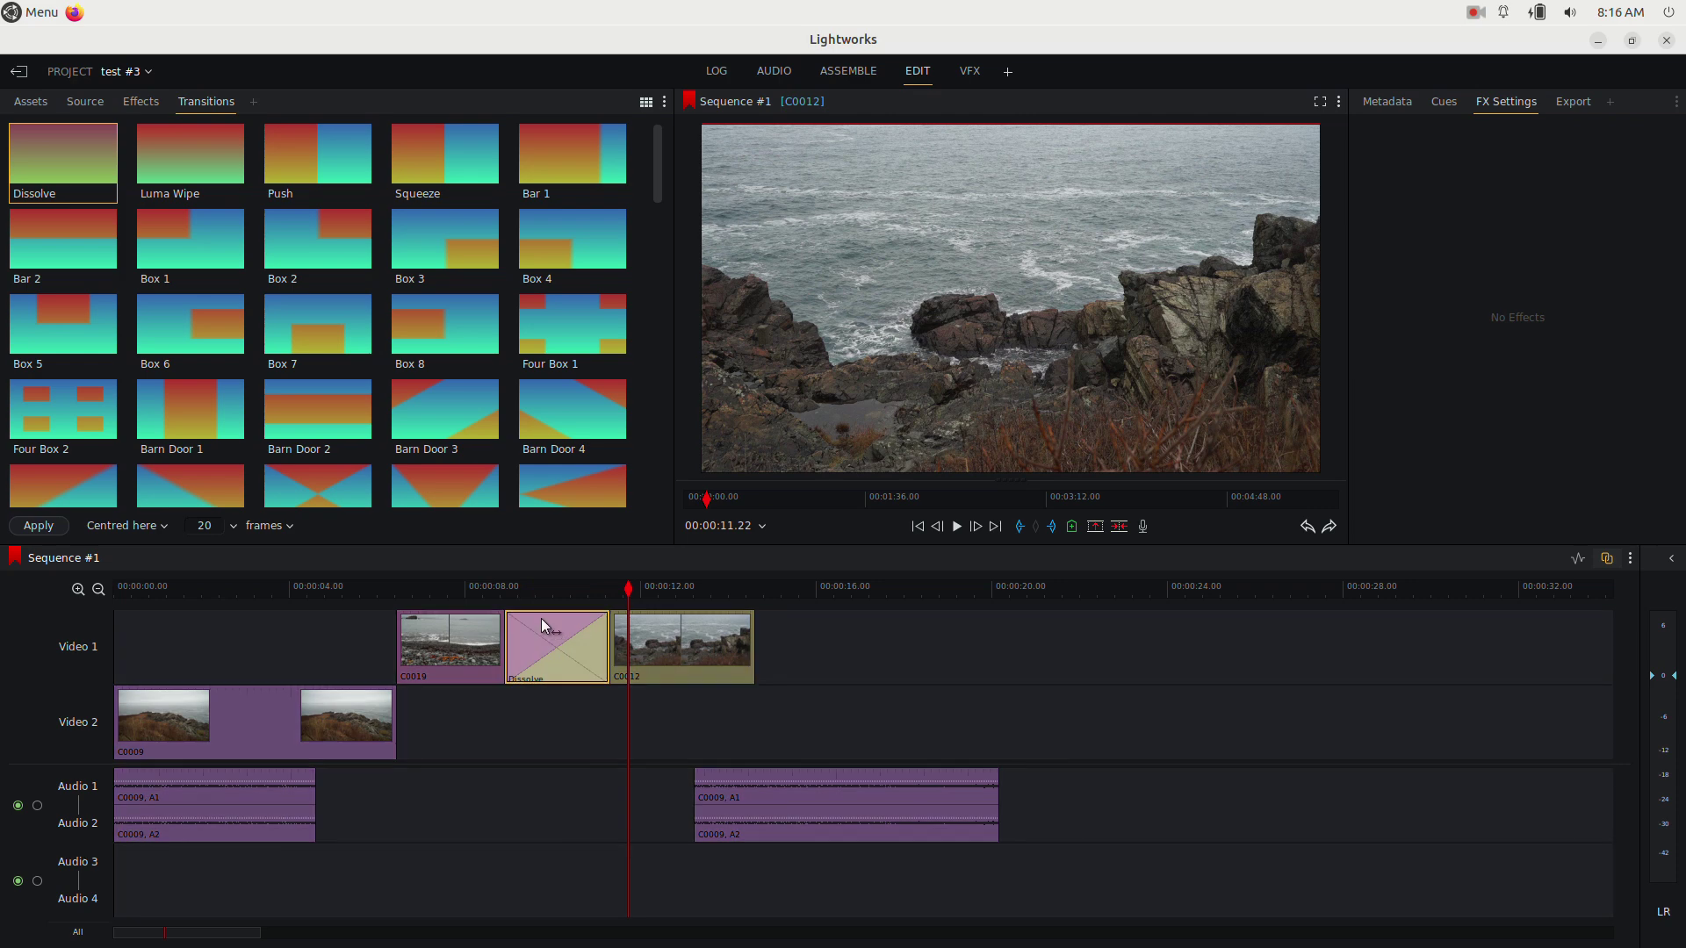
{"action": "key", "text": "Delete"}
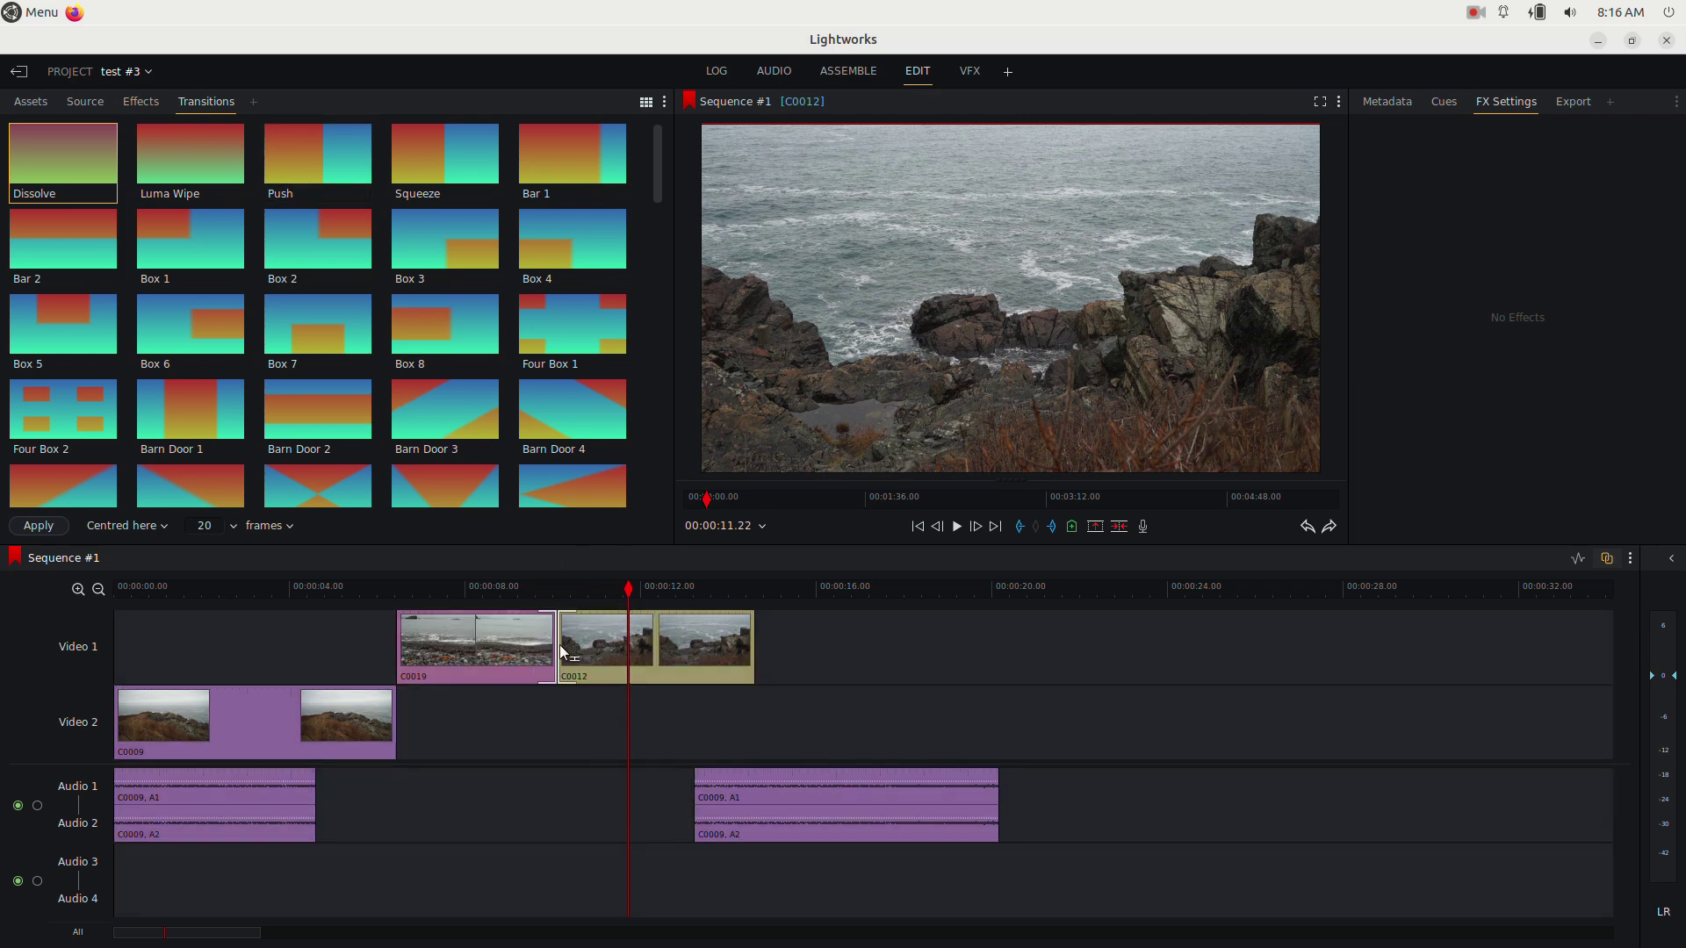
{"action": "left_click", "coordinate": [560, 644]}
{"action": "right_click", "coordinate": [561, 644]}
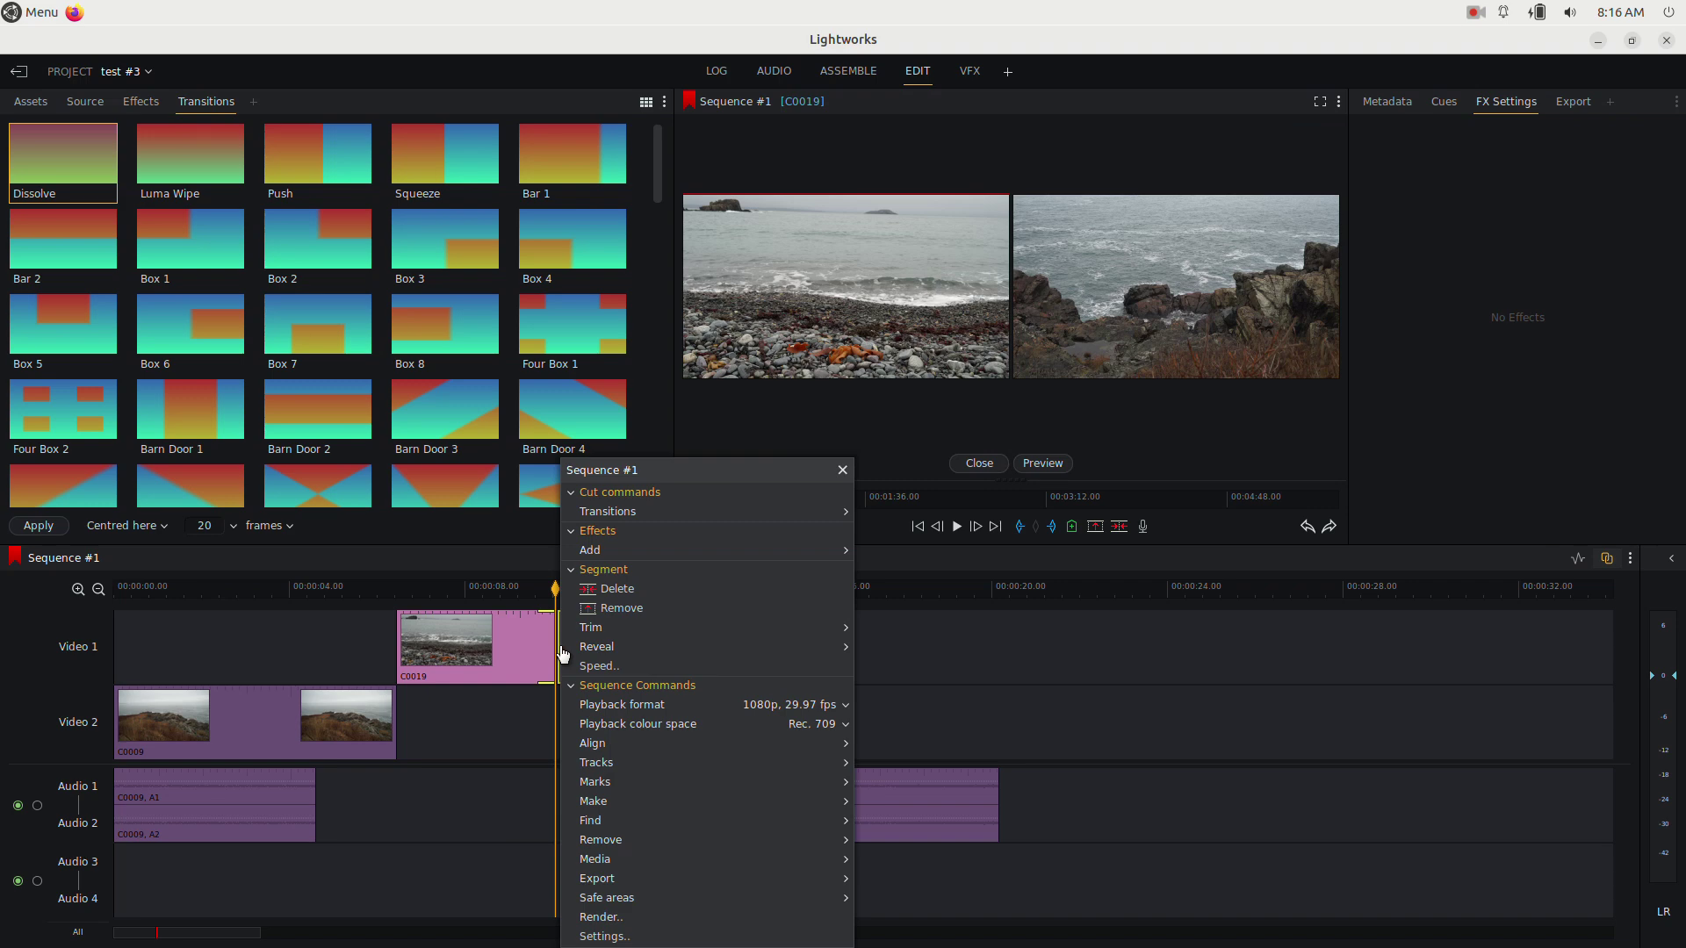
{"action": "left_click", "coordinate": [689, 517]}
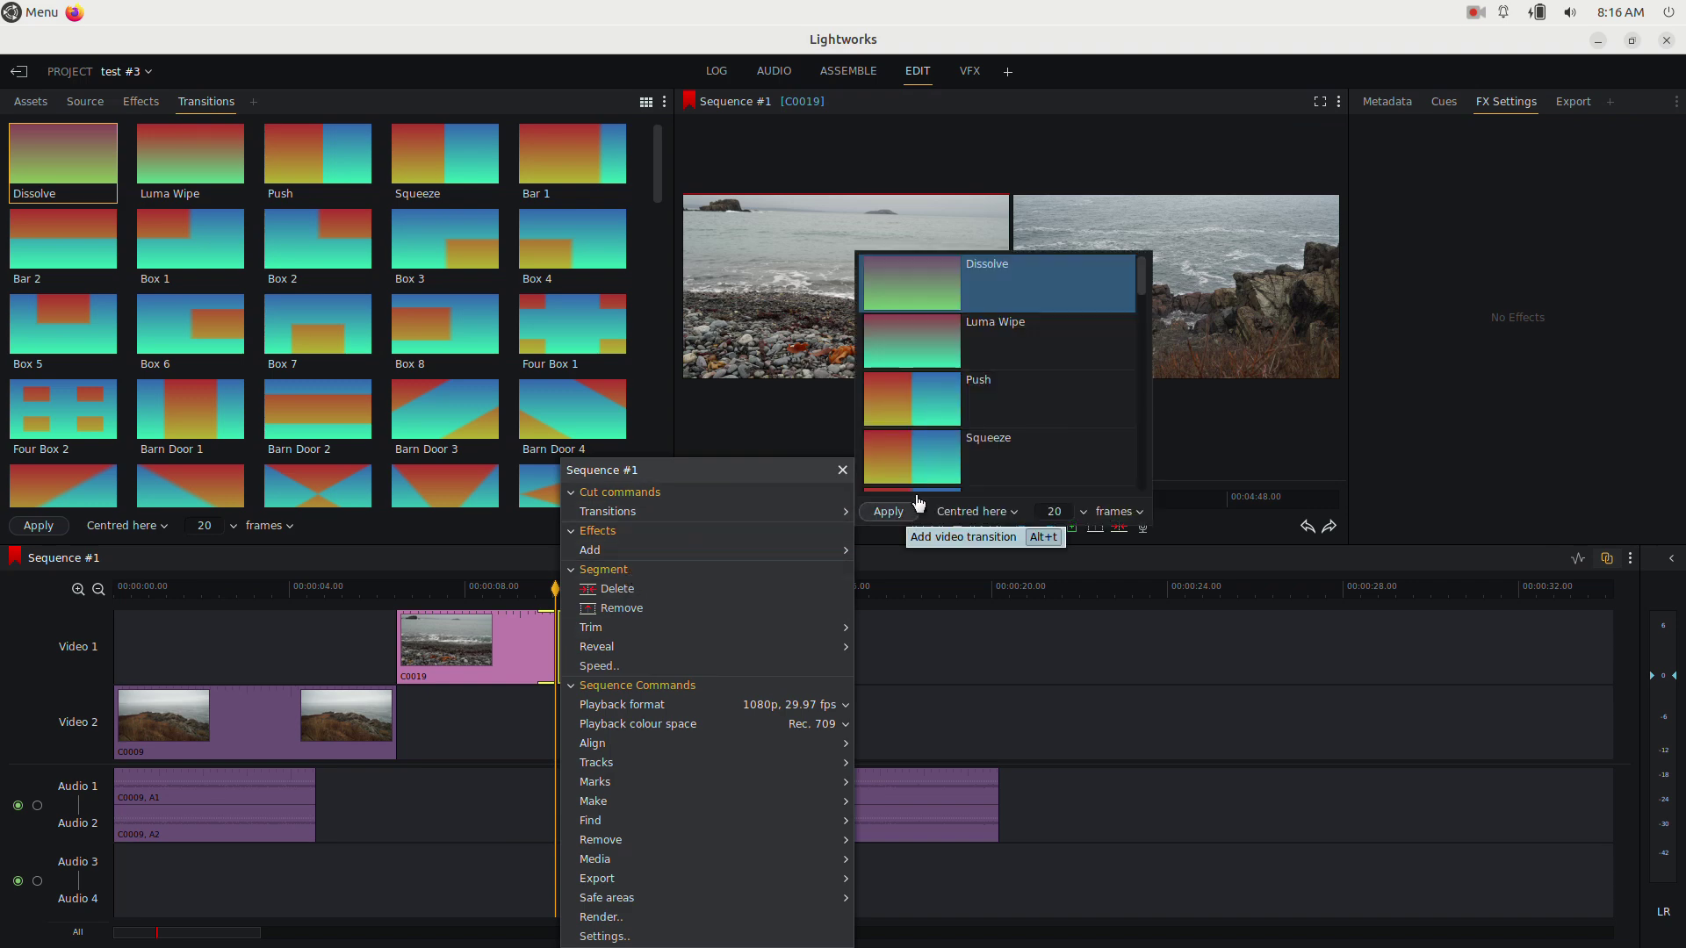
{"action": "left_click", "coordinate": [891, 446]}
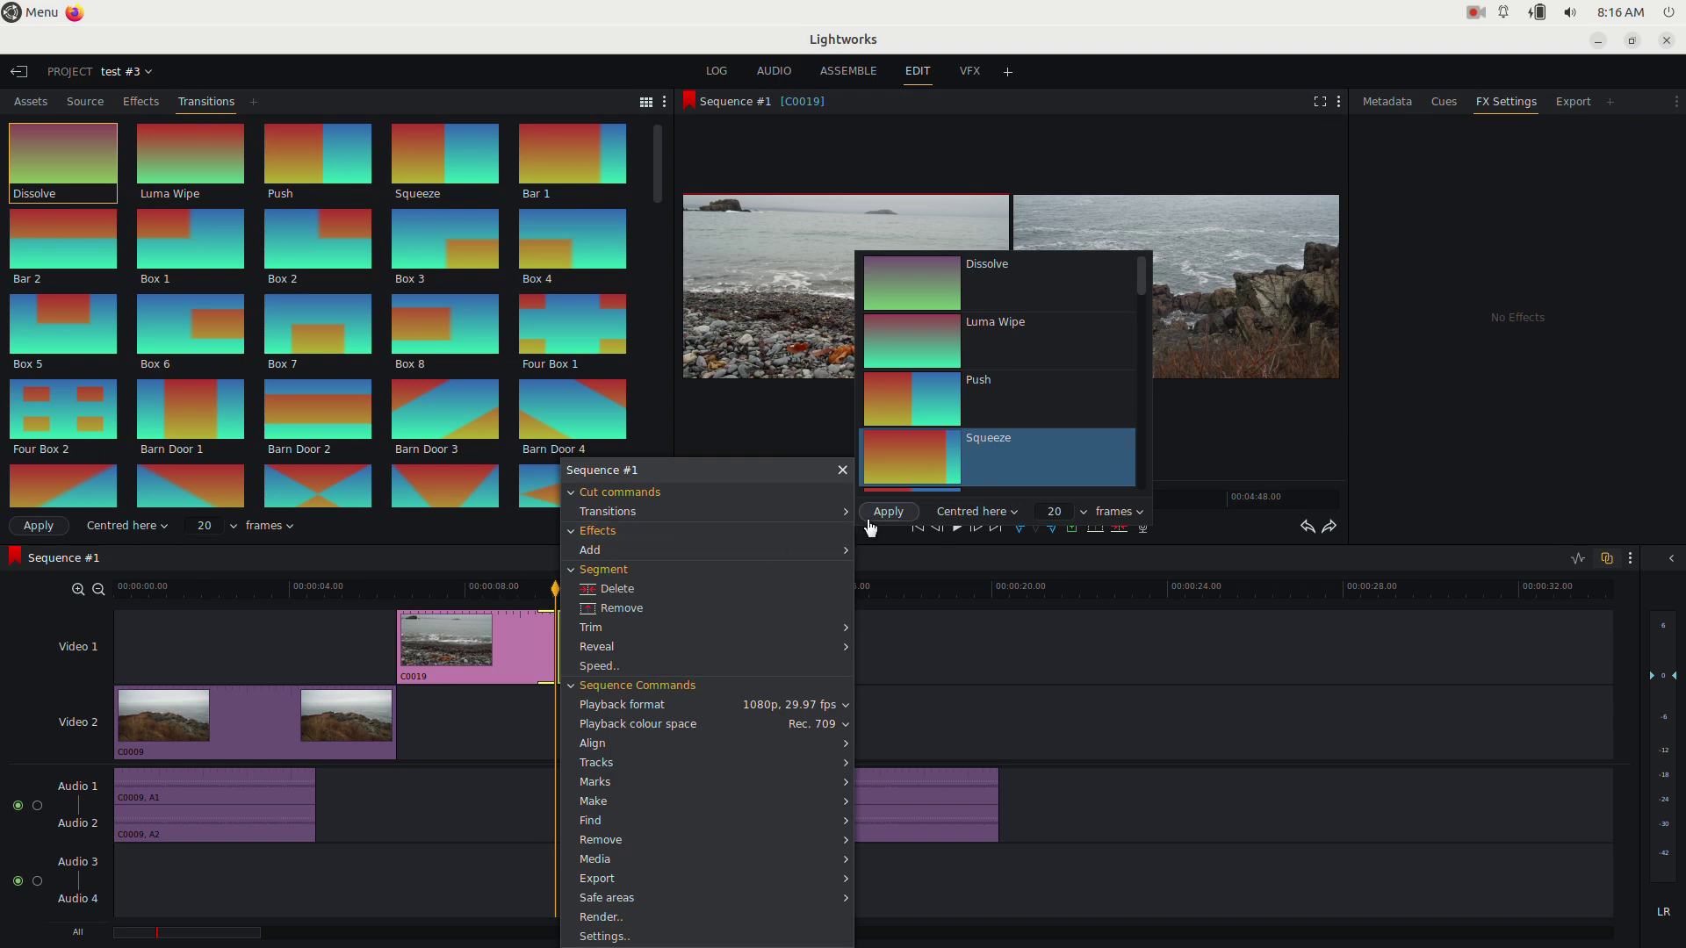
{"action": "left_click", "coordinate": [888, 512]}
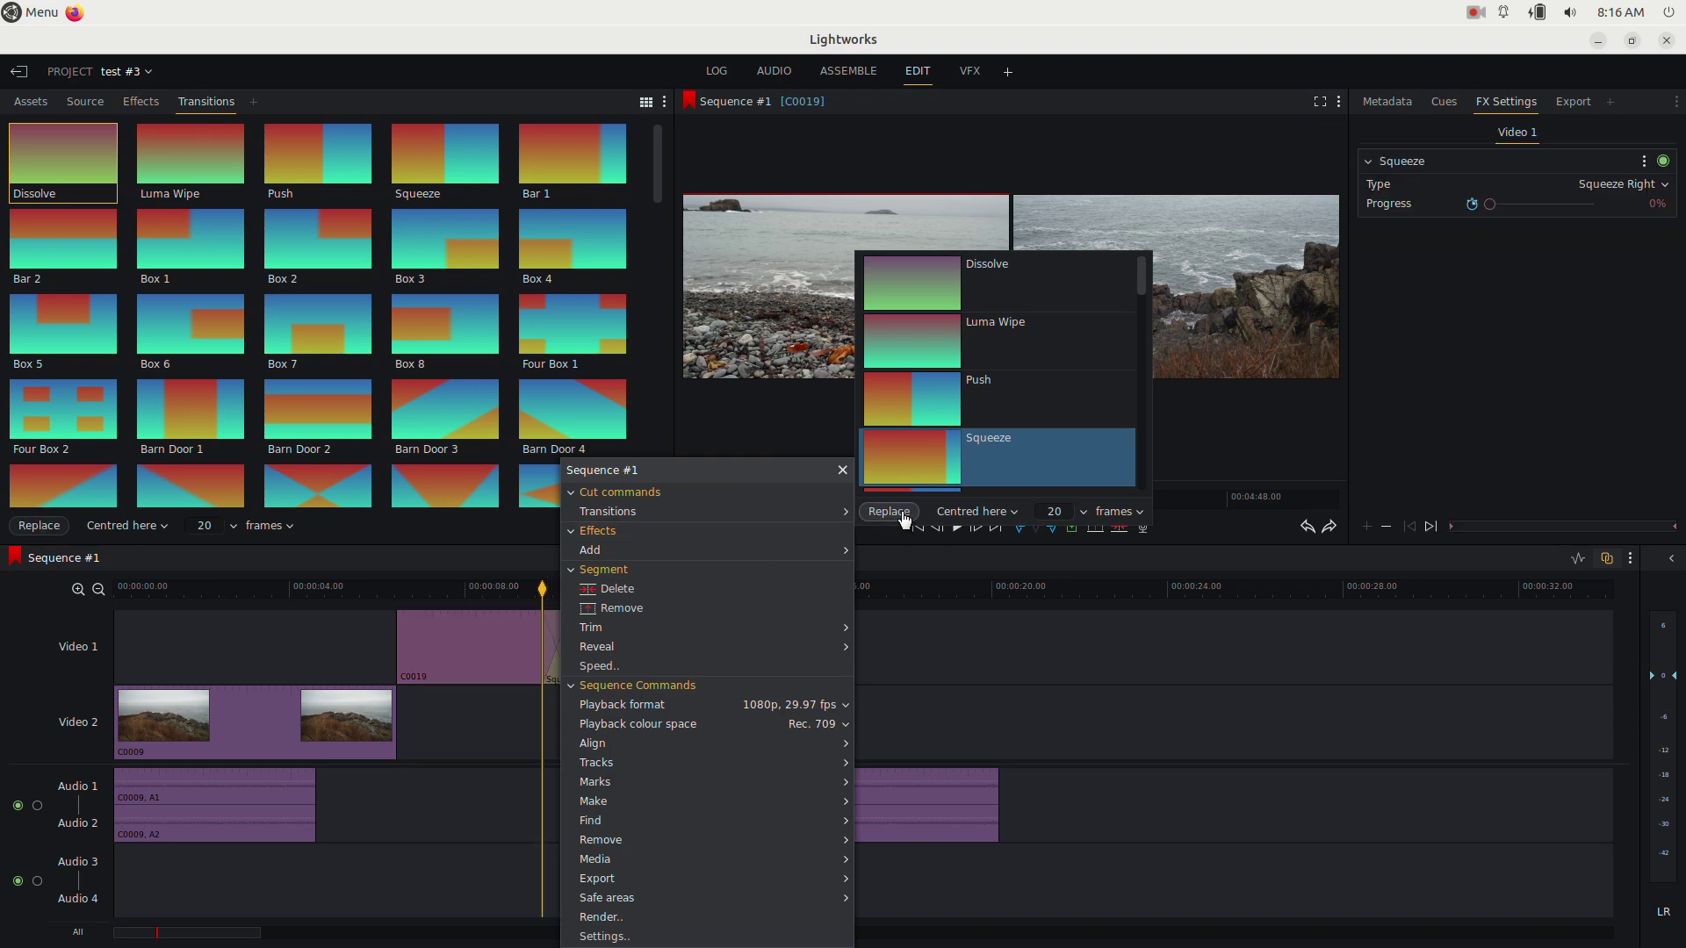
Step: Undo the stray C0019 insert at 00:00:09.03 and play through the Squeeze transition from there
{"action": "left_click", "coordinate": [511, 595]}
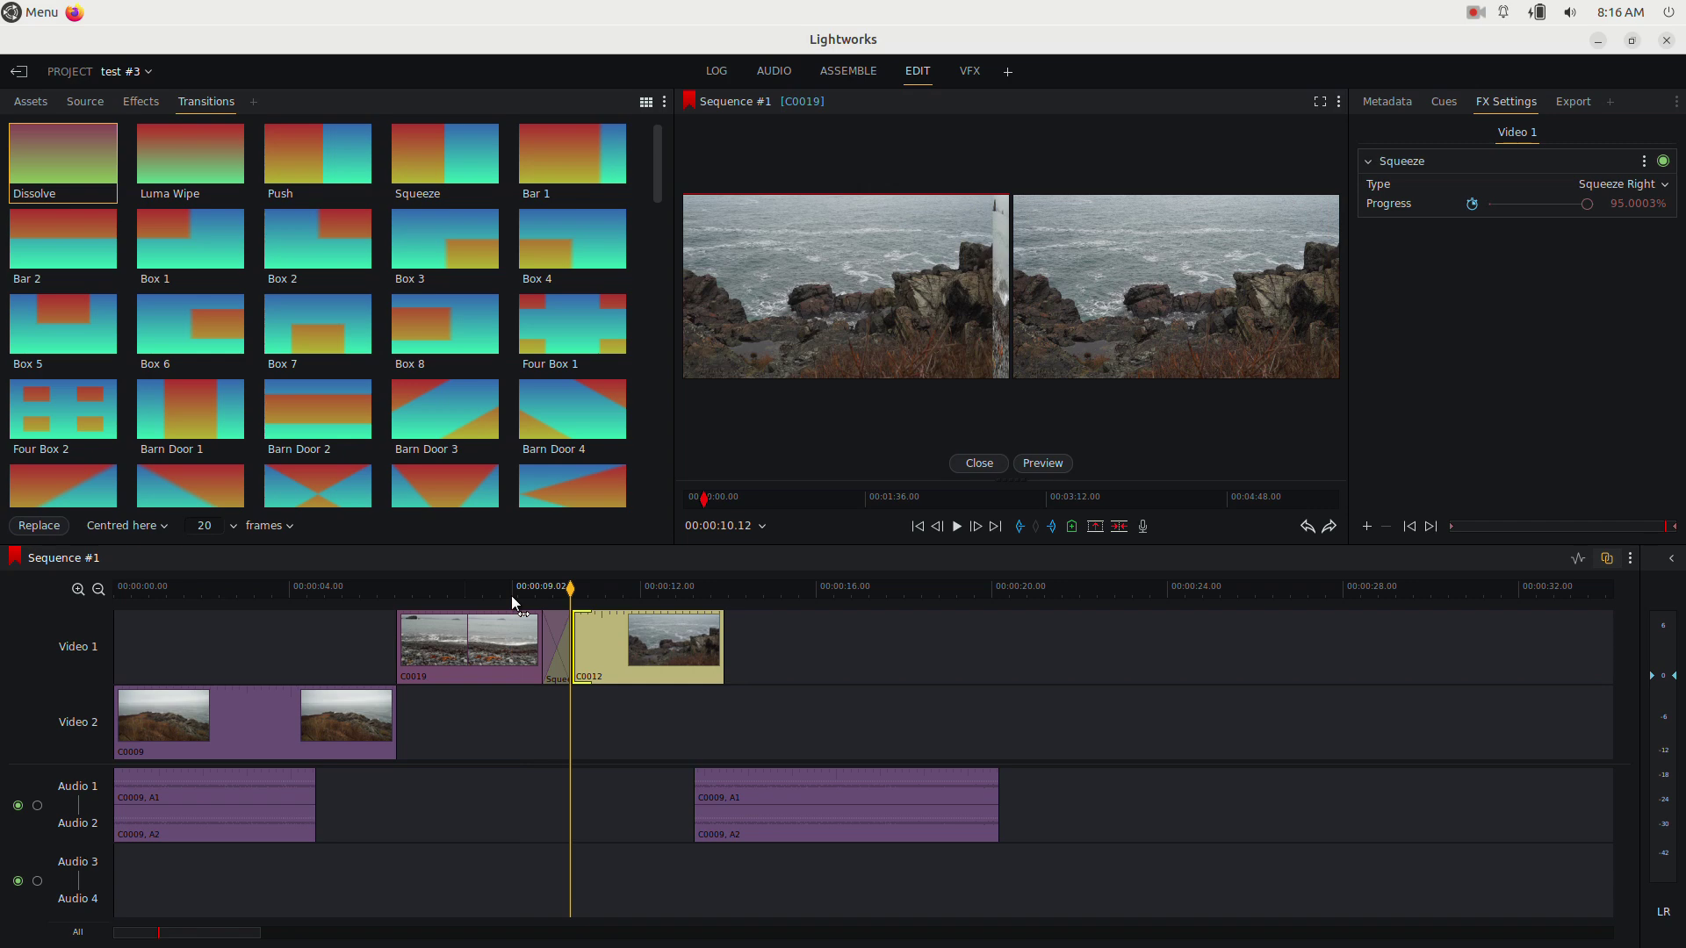
{"action": "left_click", "coordinate": [512, 594]}
{"action": "key", "text": "v"}
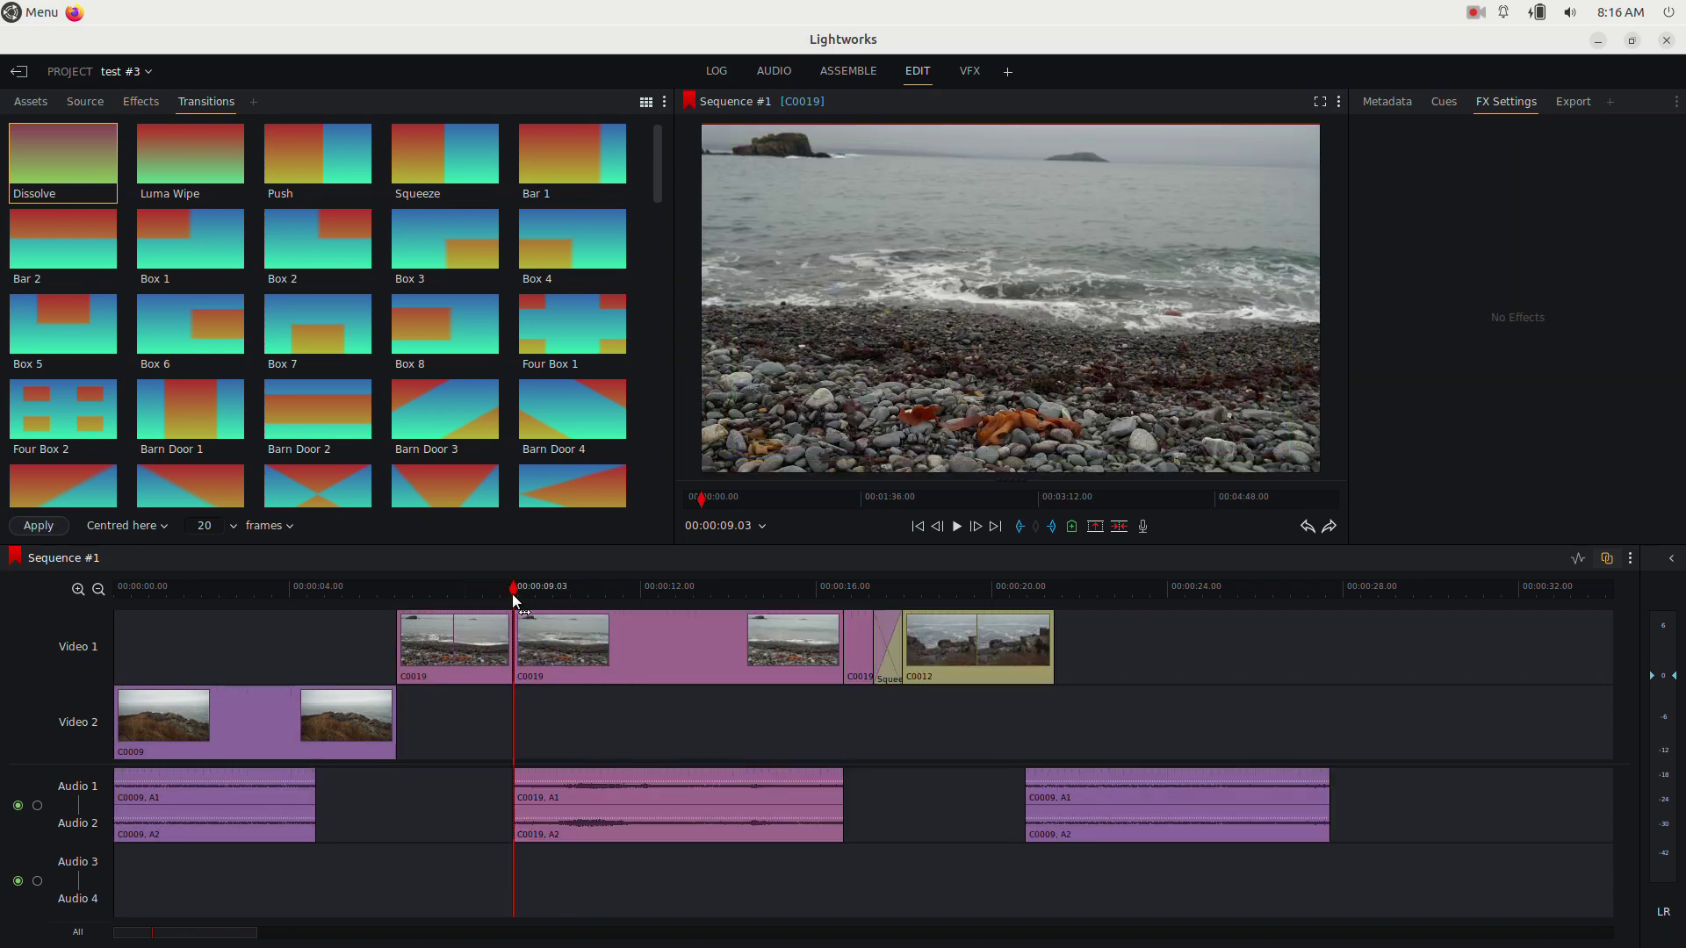
{"action": "key", "text": "ctrl+z"}
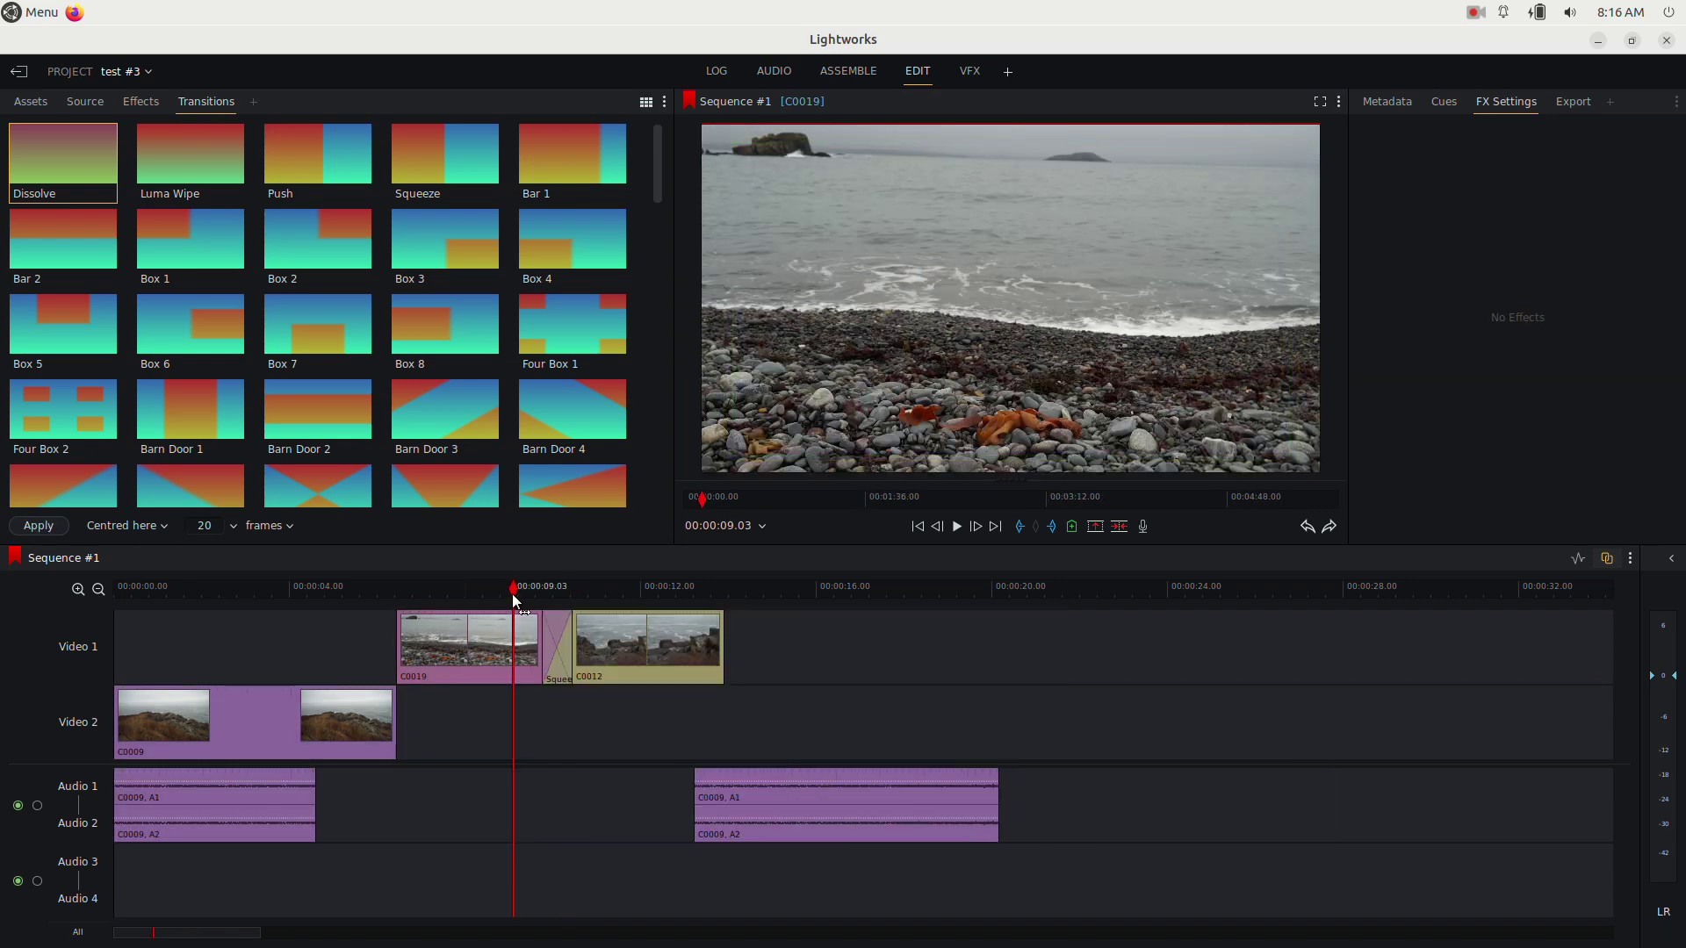
{"action": "key", "text": "space"}
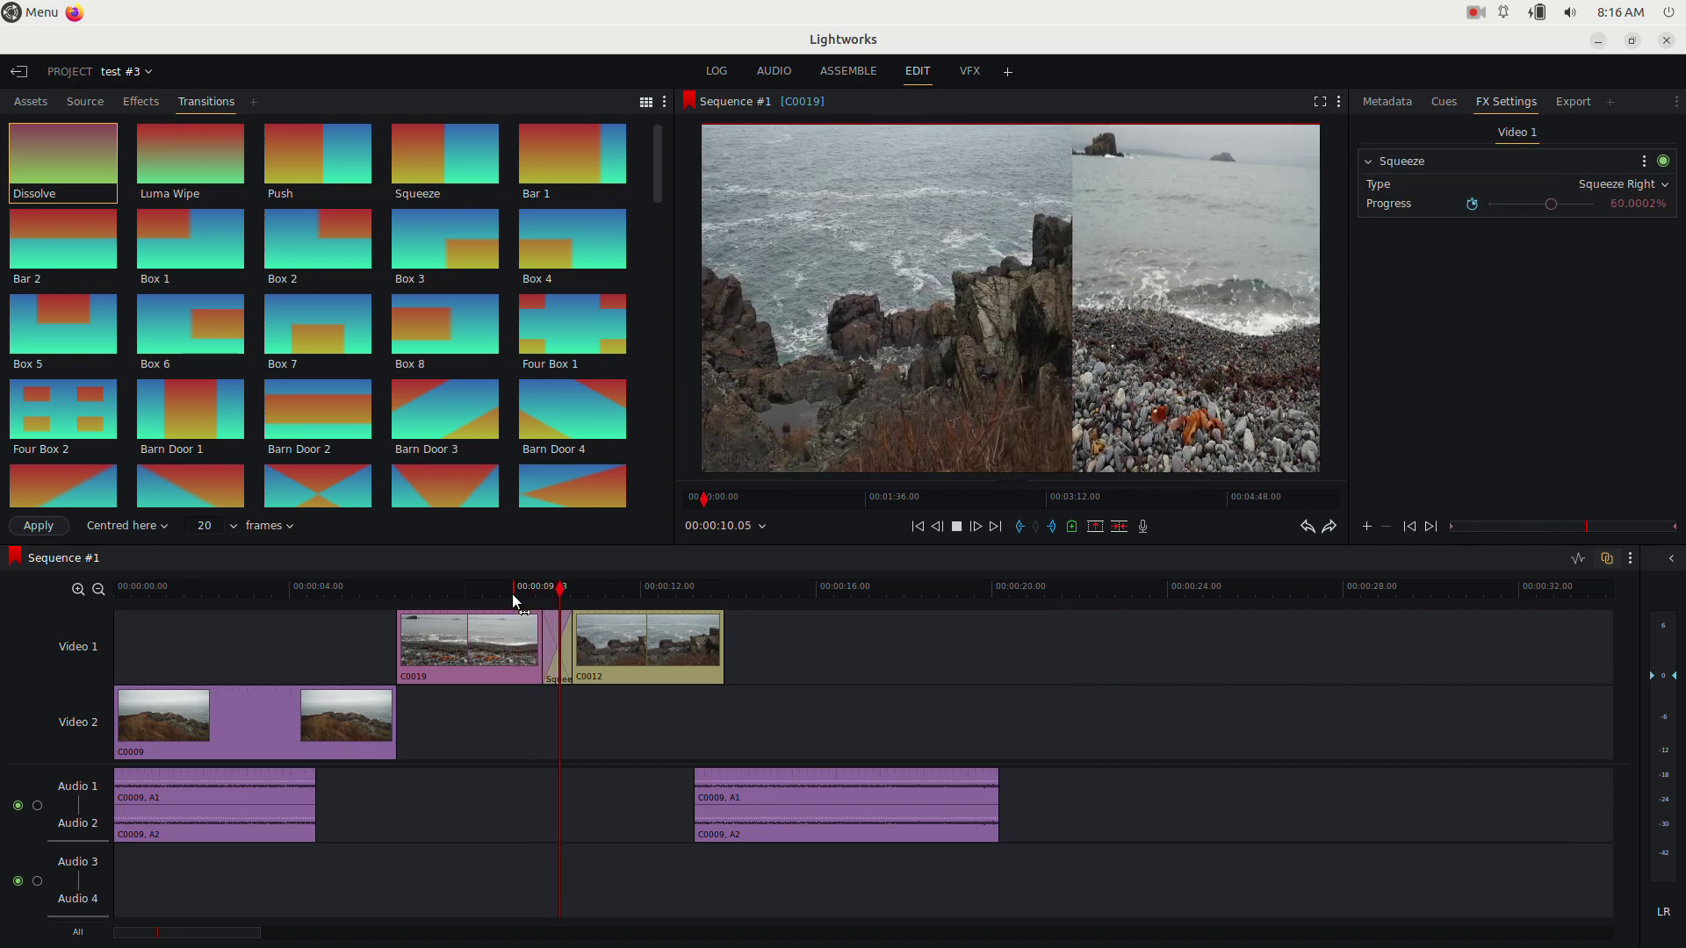
{"action": "key", "text": "space"}
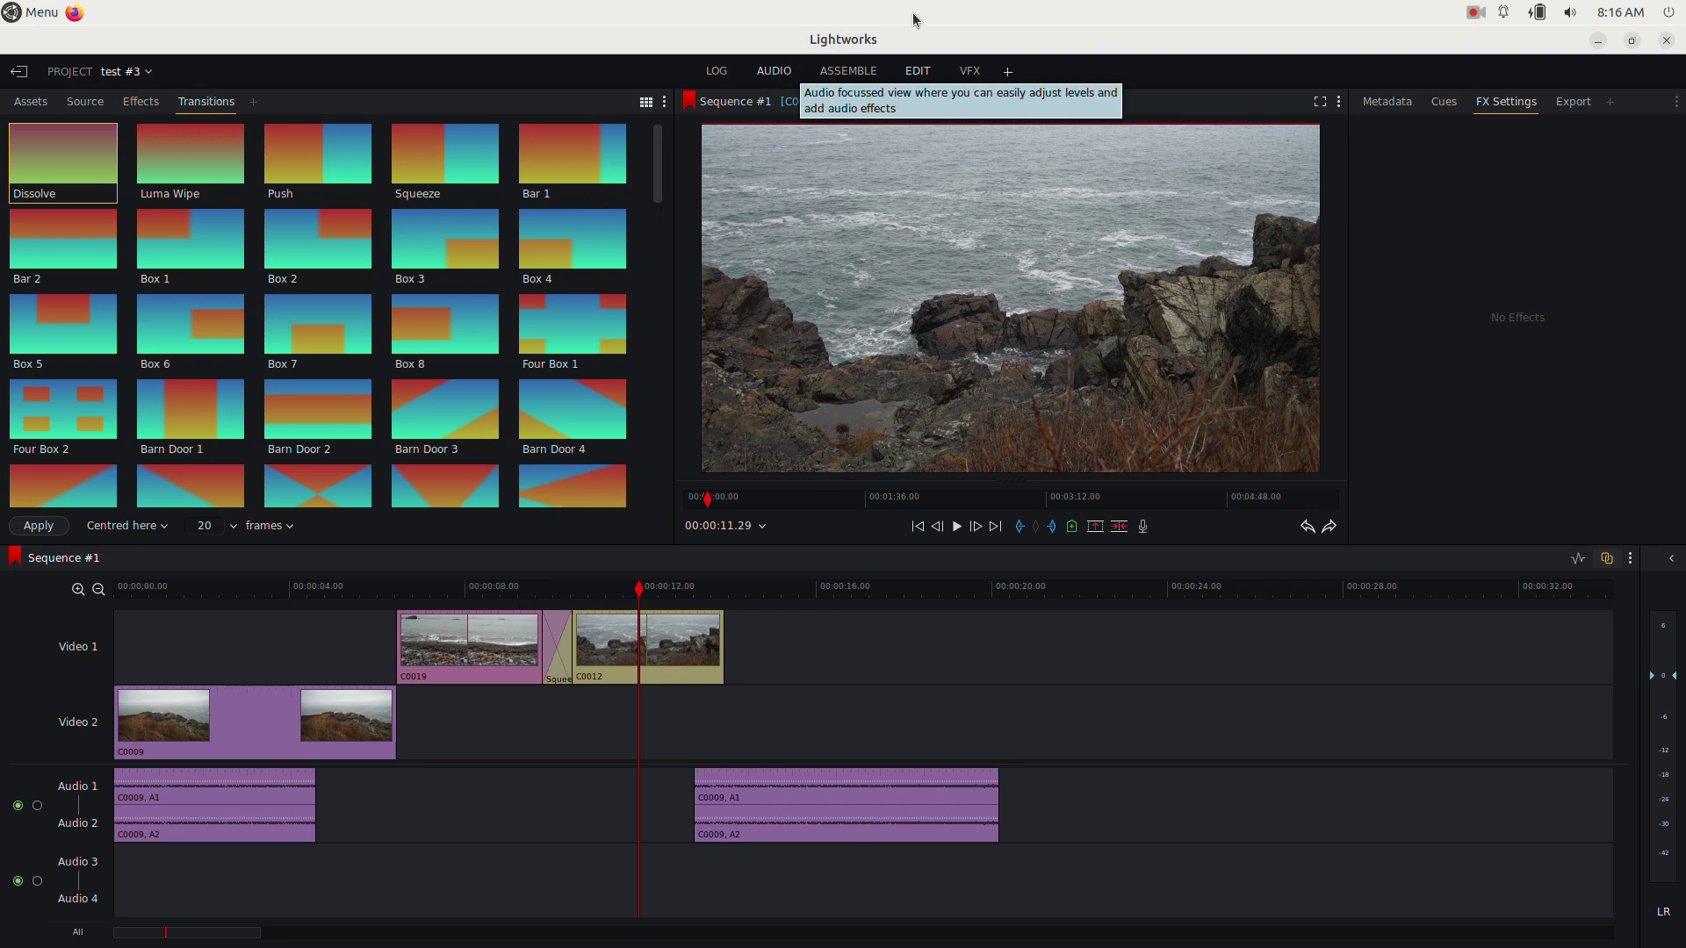
Step: Switch to the VFX workspace and enlarge the timeline area so the video tracks are taller
{"action": "left_click", "coordinate": [971, 72]}
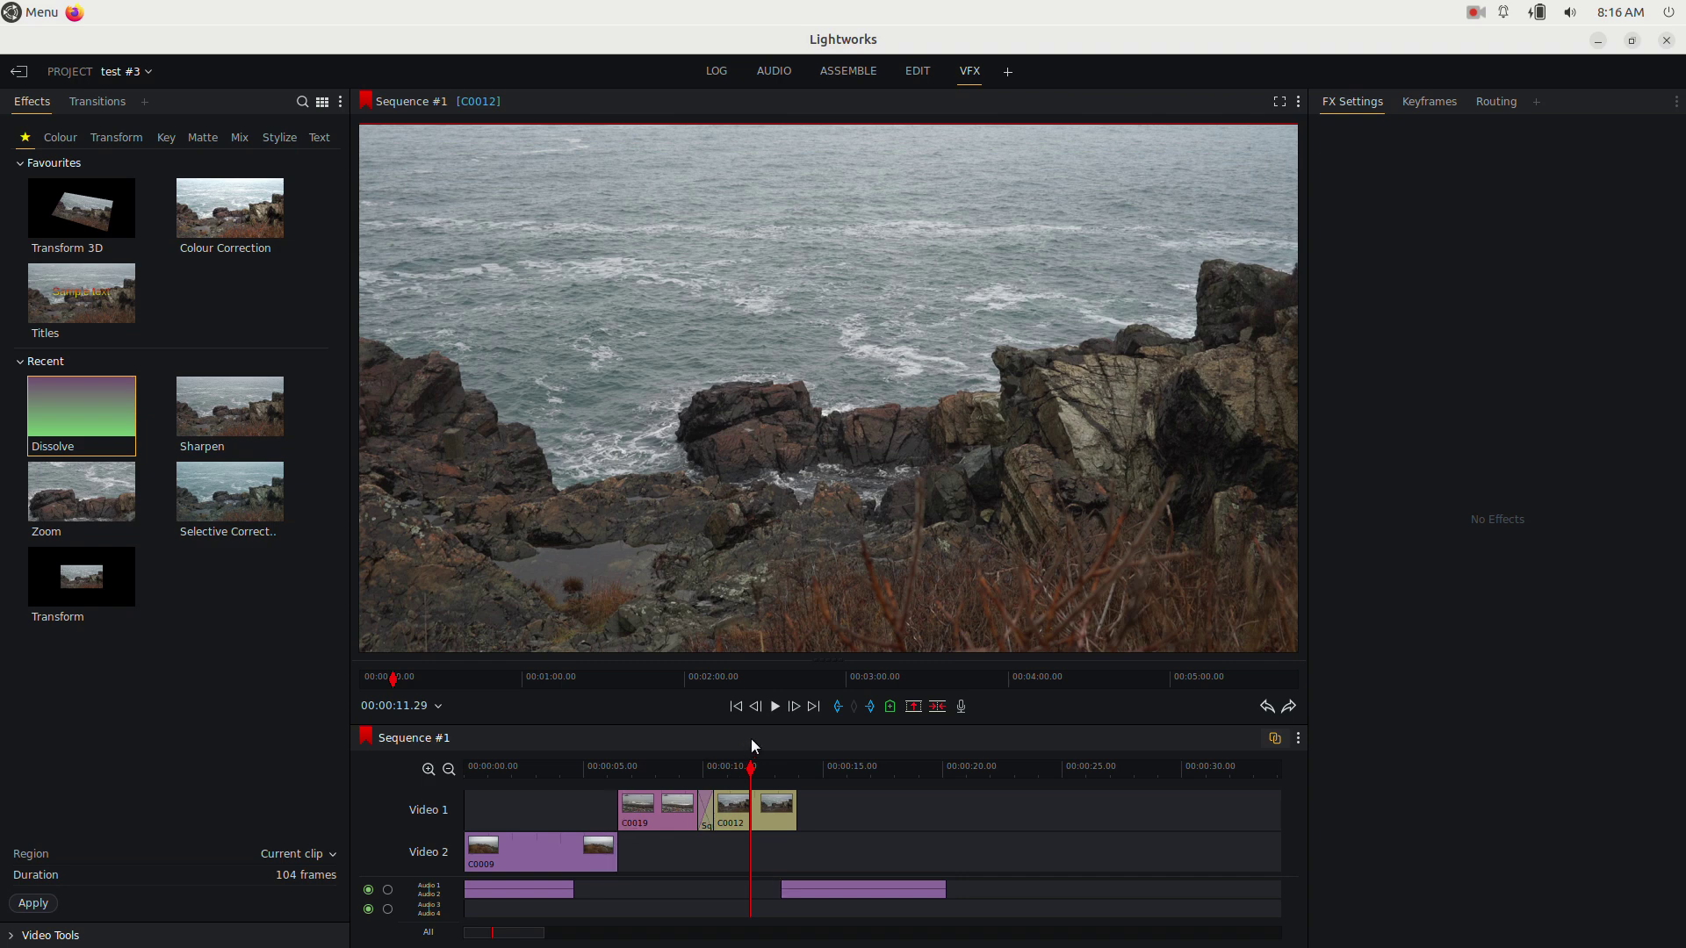
{"action": "left_click_drag", "start_coordinate": [808, 729], "coordinate": [821, 588]}
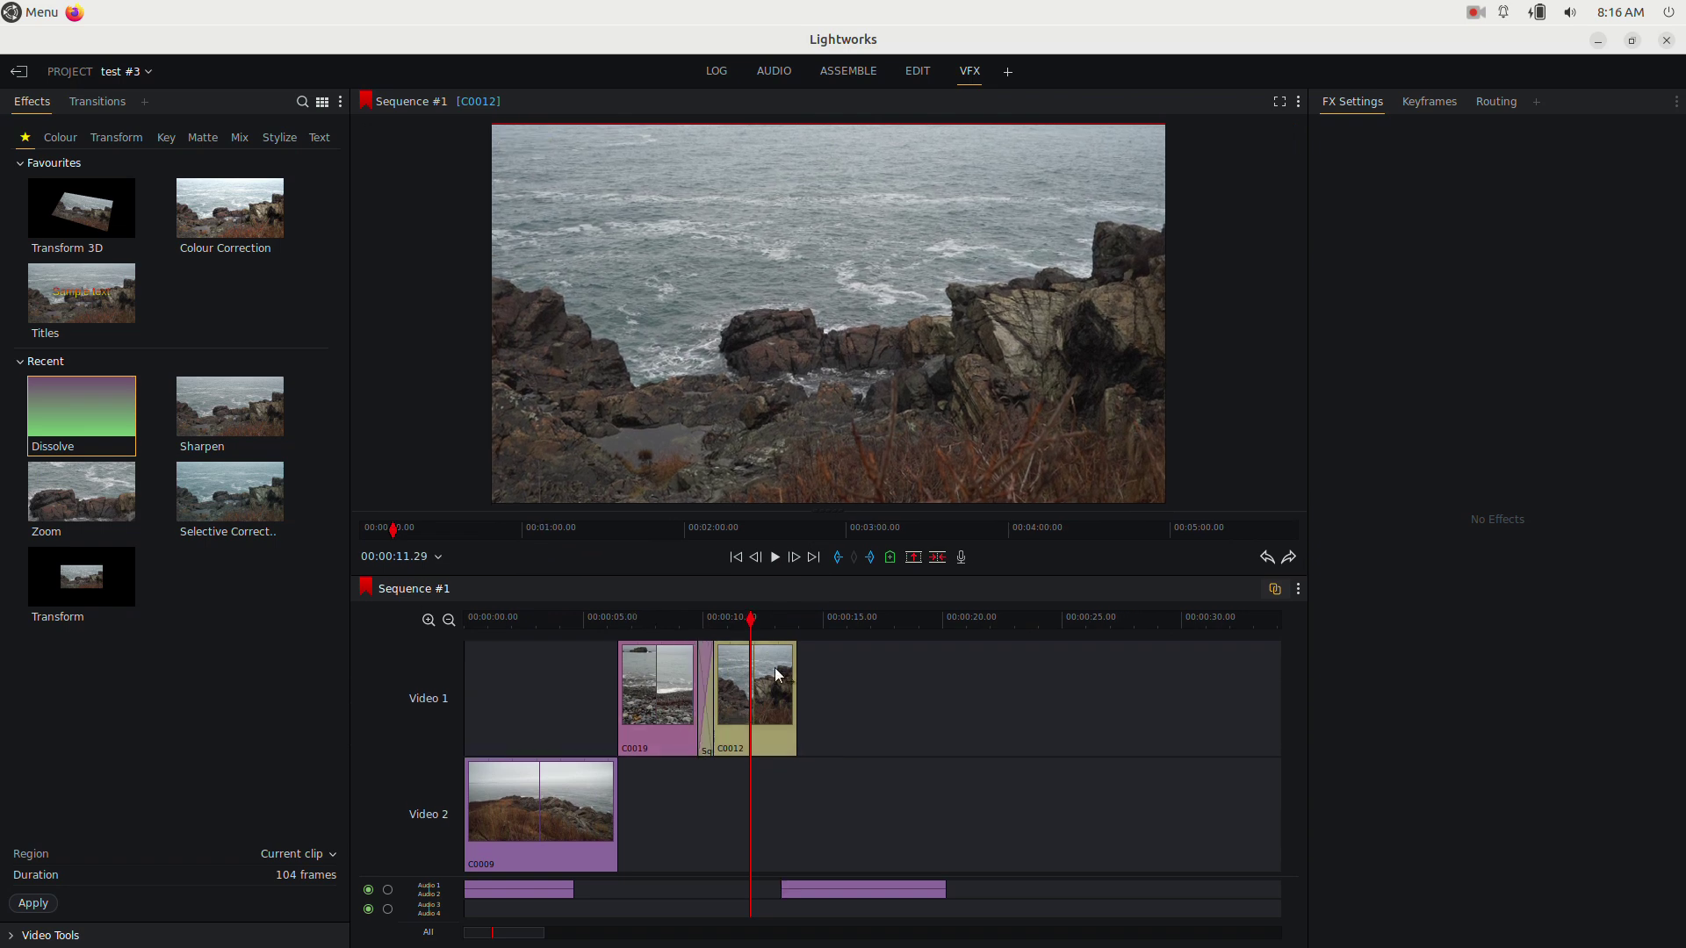
Step: Reduce the timeline area's height and, with the playhead at 00:00:02.18, apply the Colour Correction effect to clip C0009 on Video 2
{"action": "left_click_drag", "start_coordinate": [820, 577], "coordinate": [765, 728]}
{"action": "left_click_drag", "start_coordinate": [610, 762], "coordinate": [527, 778]}
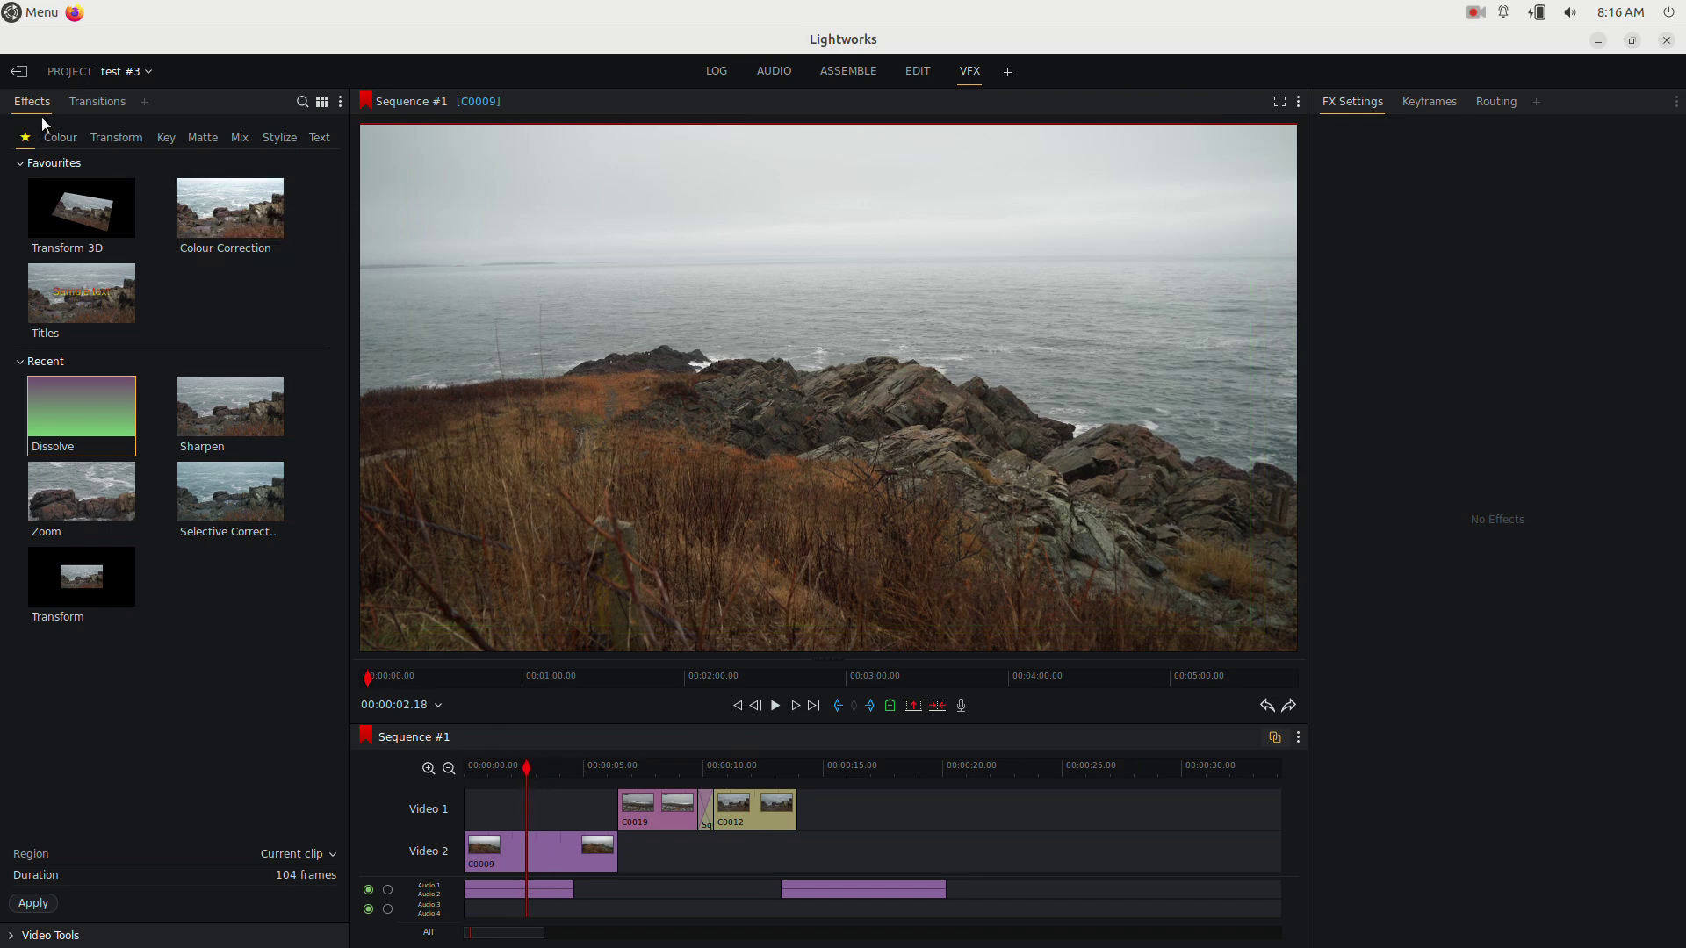
{"action": "left_click", "coordinate": [92, 103]}
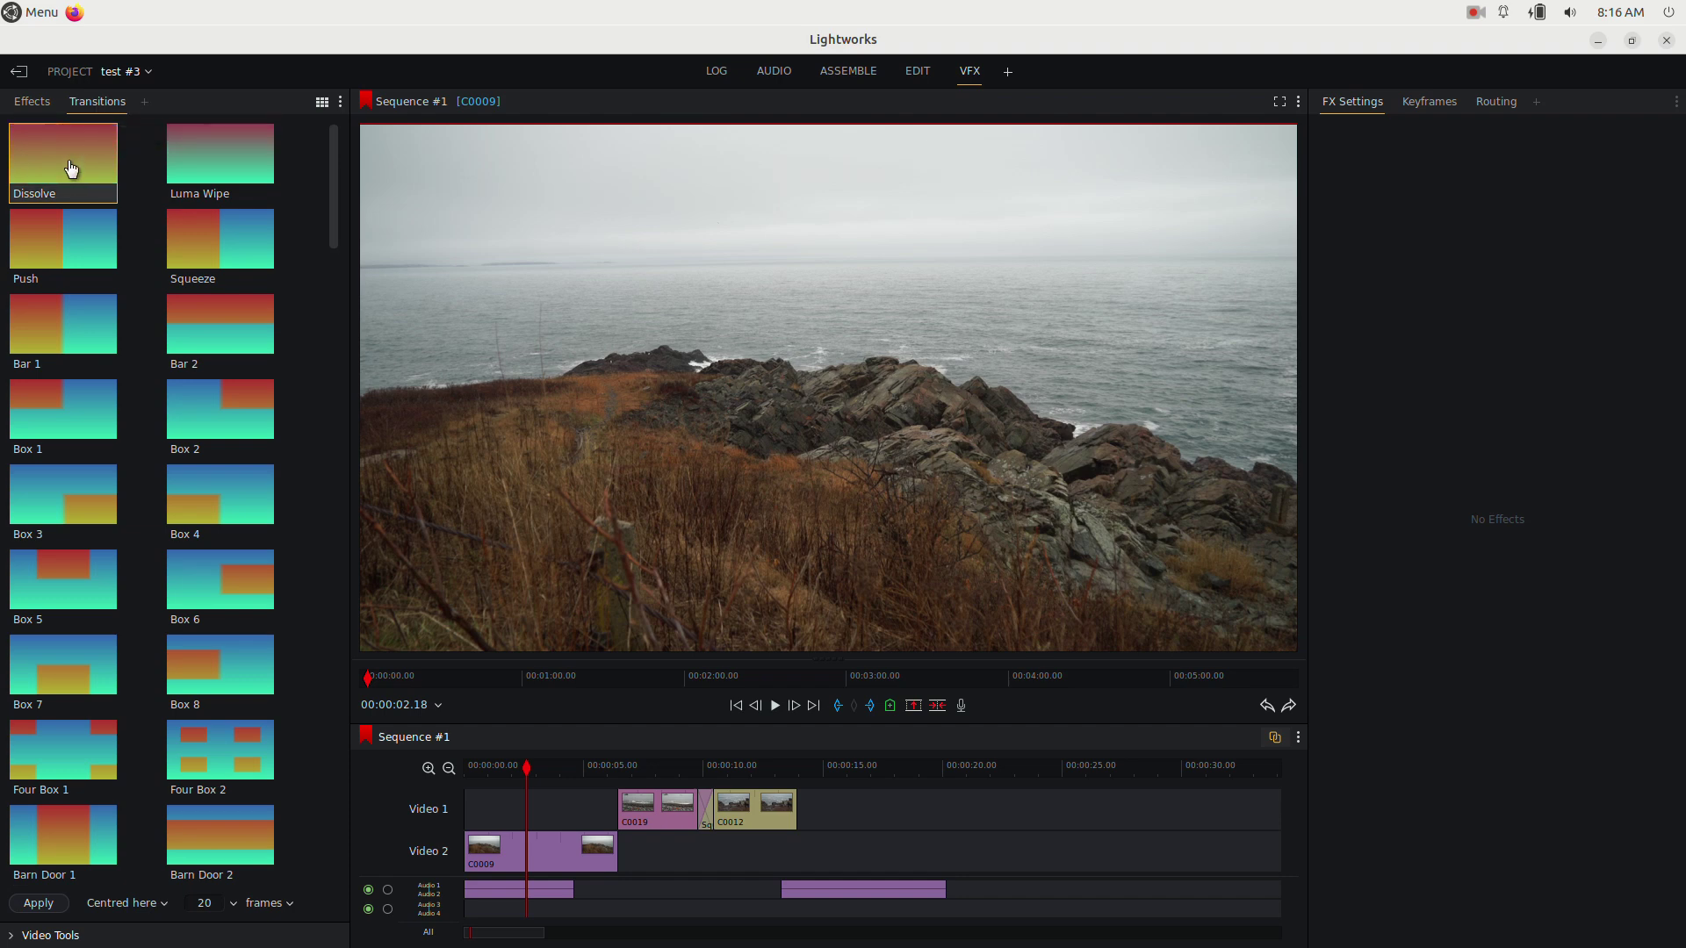
{"action": "left_click", "coordinate": [39, 104]}
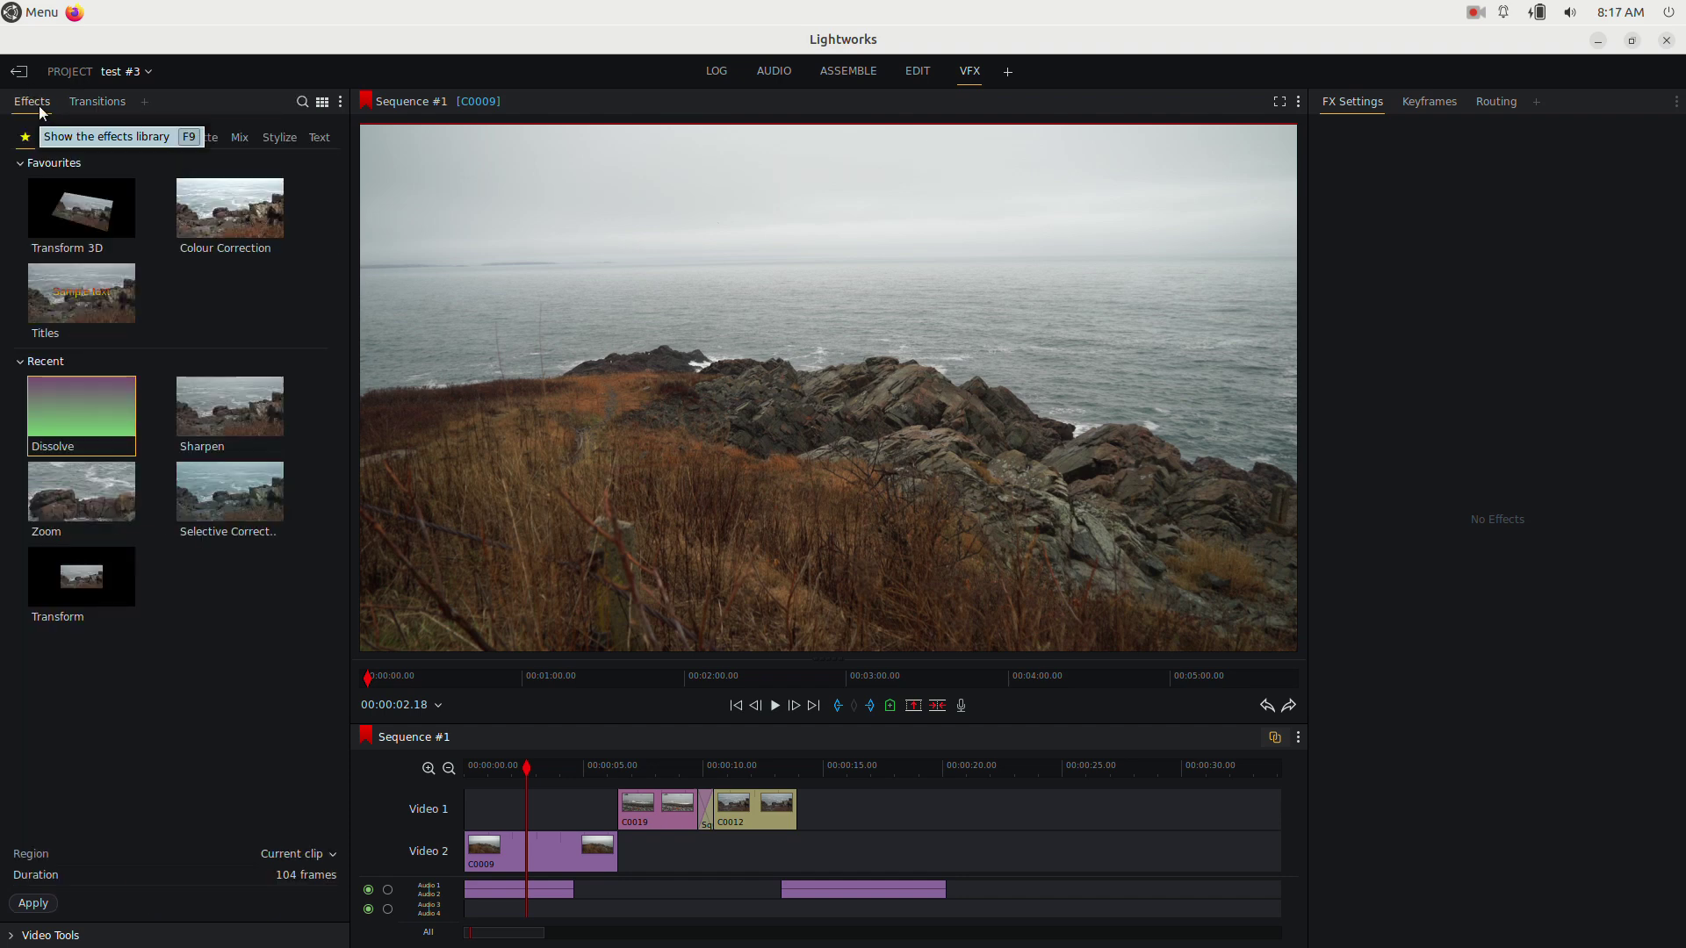
{"action": "left_click", "coordinate": [61, 139]}
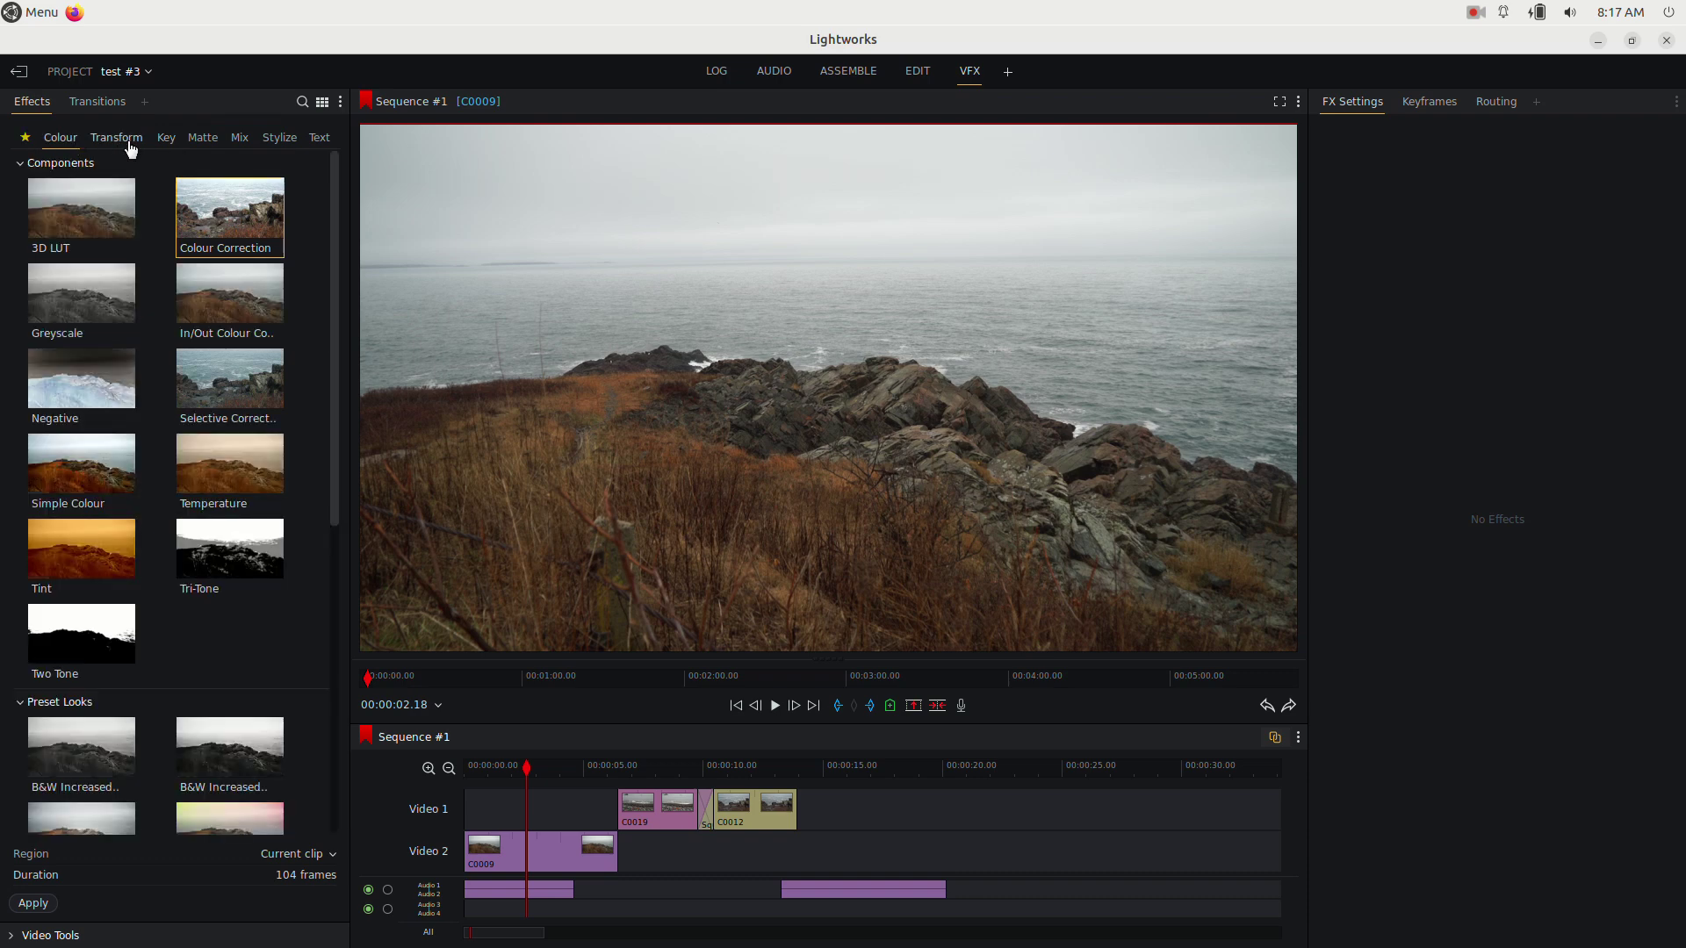
{"action": "left_click_drag", "start_coordinate": [230, 219], "coordinate": [514, 856]}
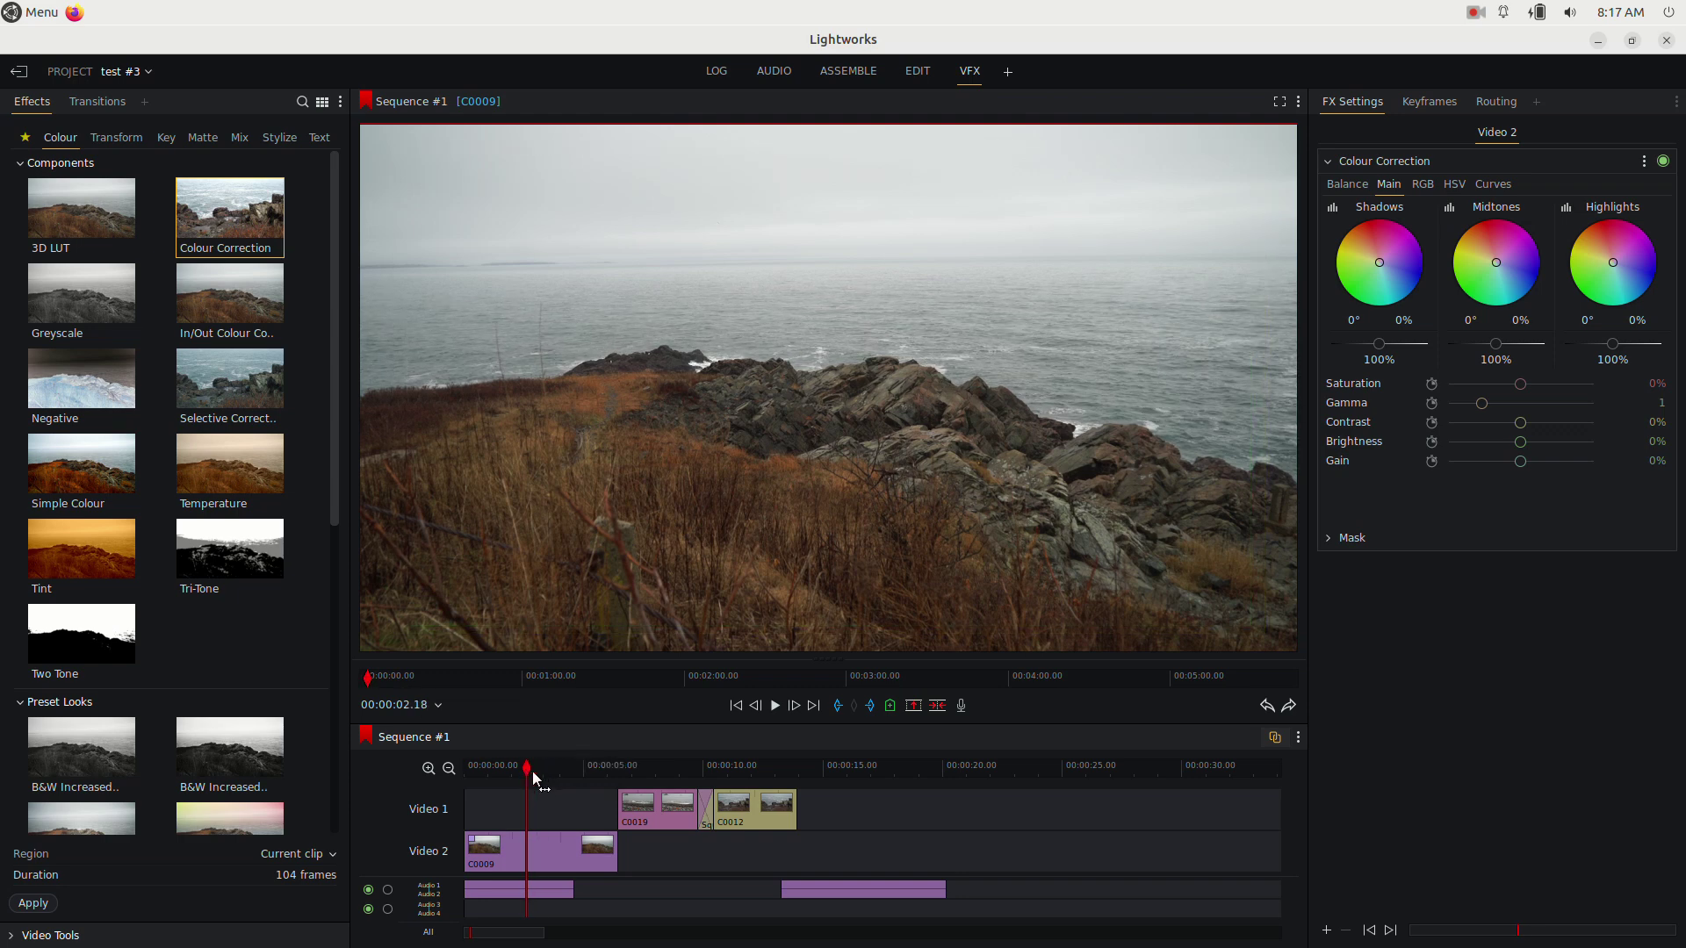
Step: Enable keyframing for Saturation, Gamma, Contrast, Brightness and Gain, and set Saturation to 82.8% and Contrast to 65.6% at 00:00:02.18
{"action": "left_click", "coordinate": [1432, 386]}
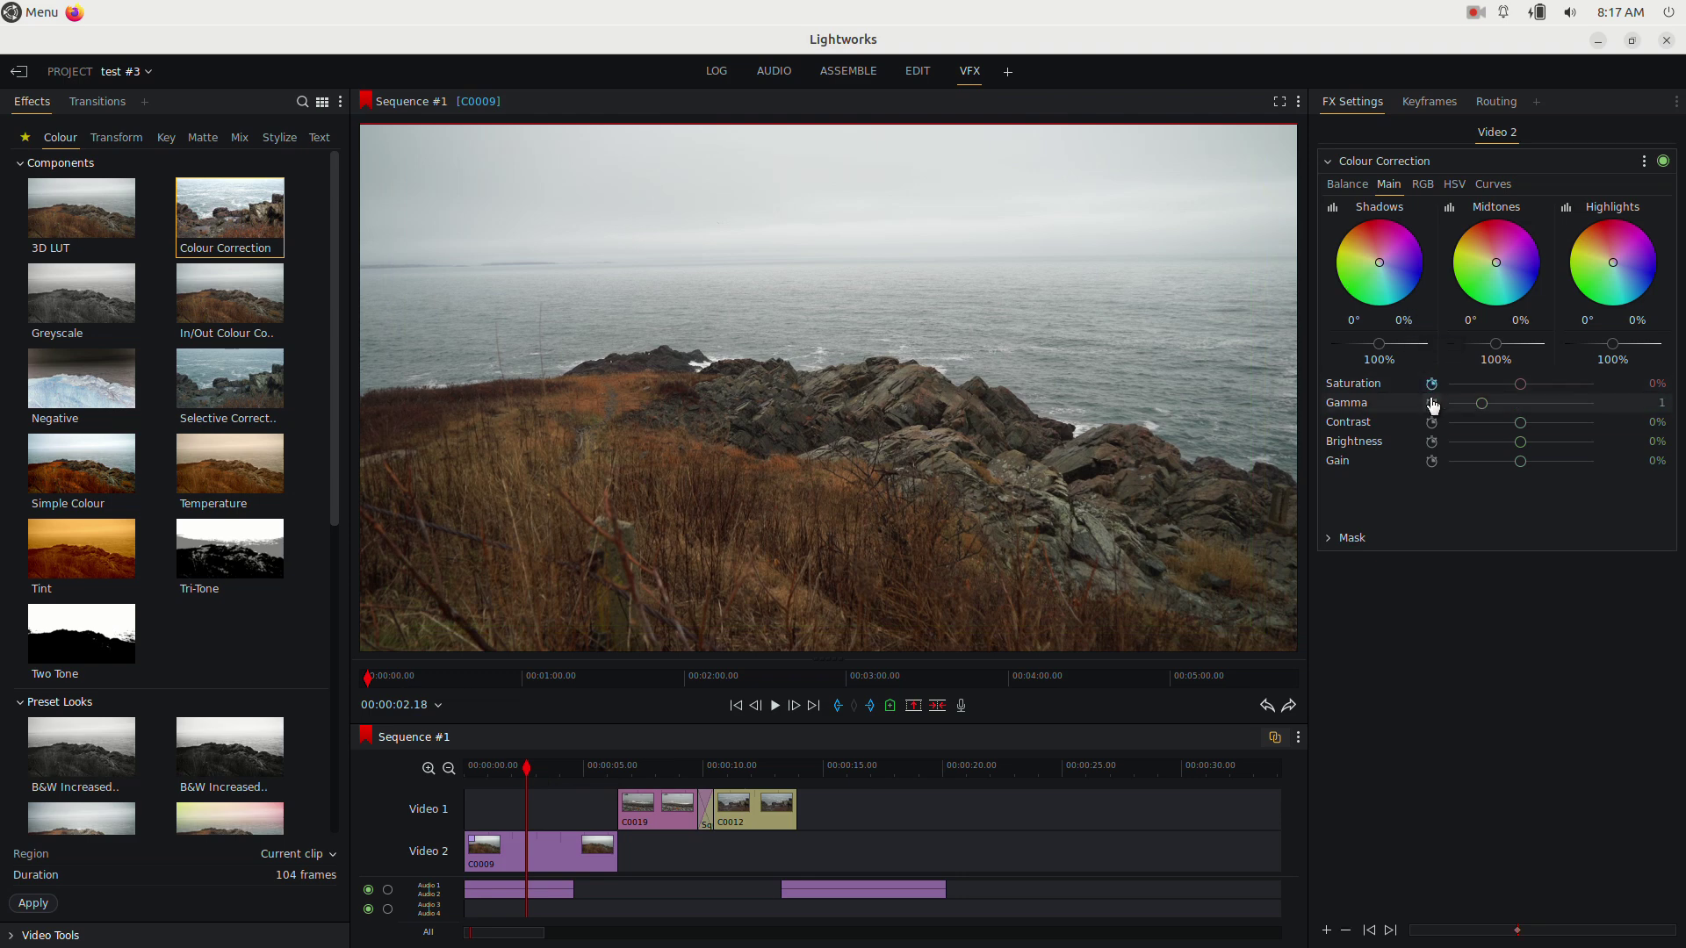
{"action": "left_click", "coordinate": [1432, 404]}
{"action": "left_click", "coordinate": [1433, 424]}
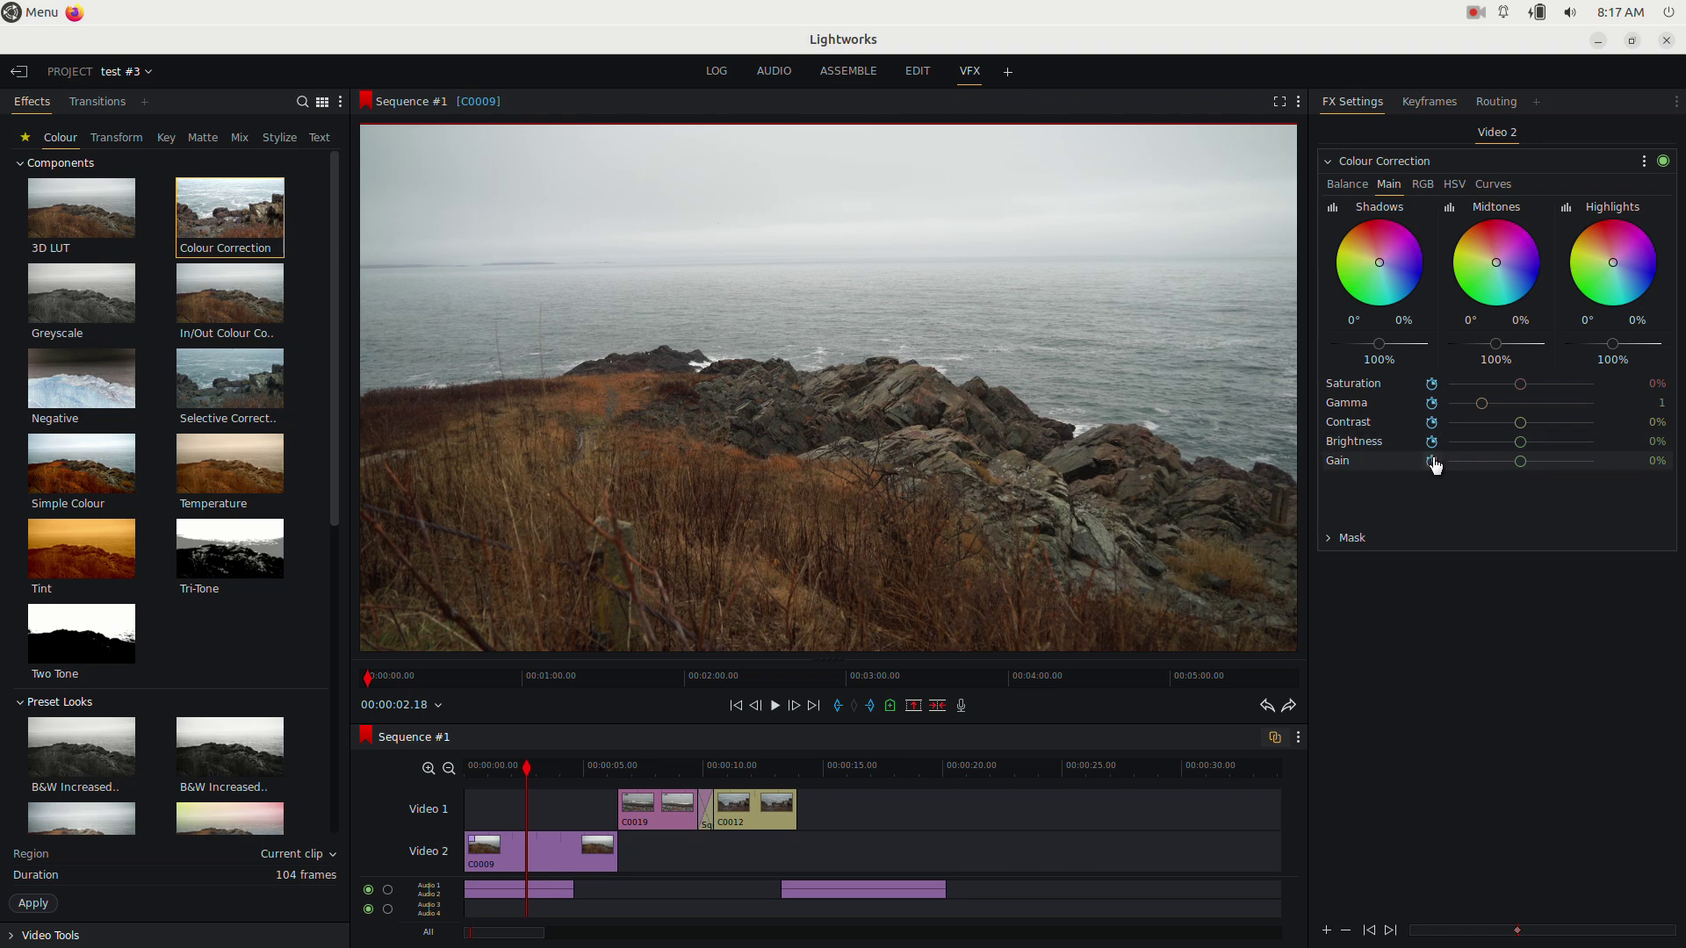
{"action": "left_click_drag", "start_coordinate": [1520, 384], "coordinate": [1566, 423]}
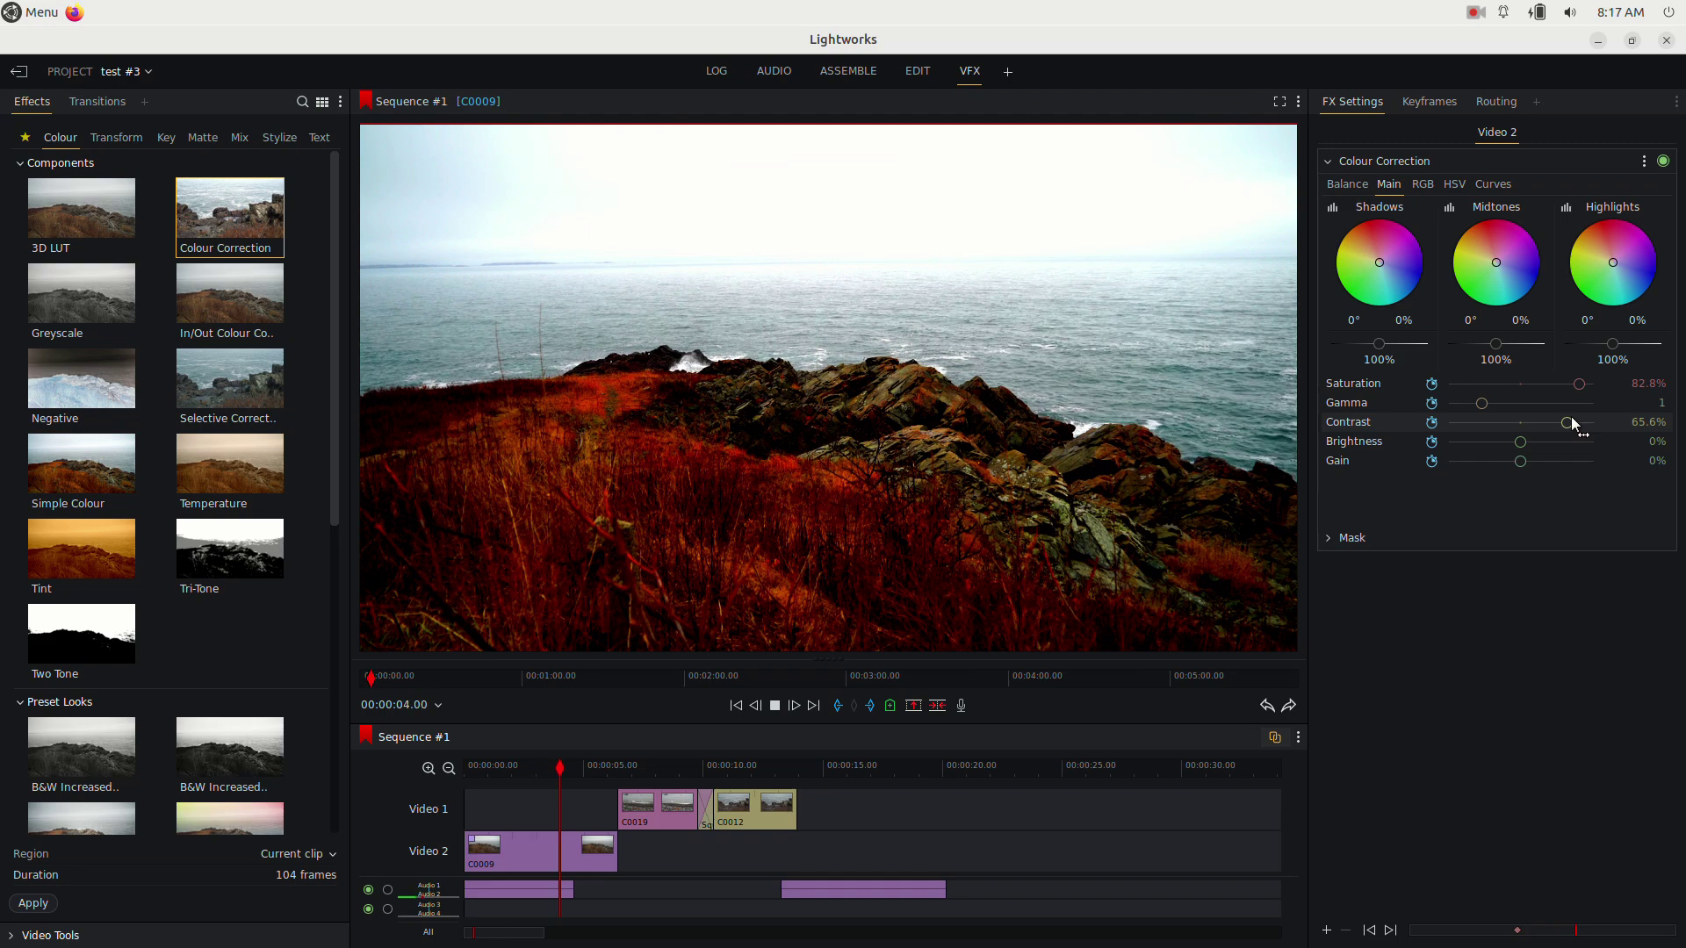
Step: Set Saturation to -97.6% and Contrast to -24% at 00:00:04.09, and play the keyframed change from near the sequence start
{"action": "left_click_drag", "start_coordinate": [1579, 384], "coordinate": [1454, 386]}
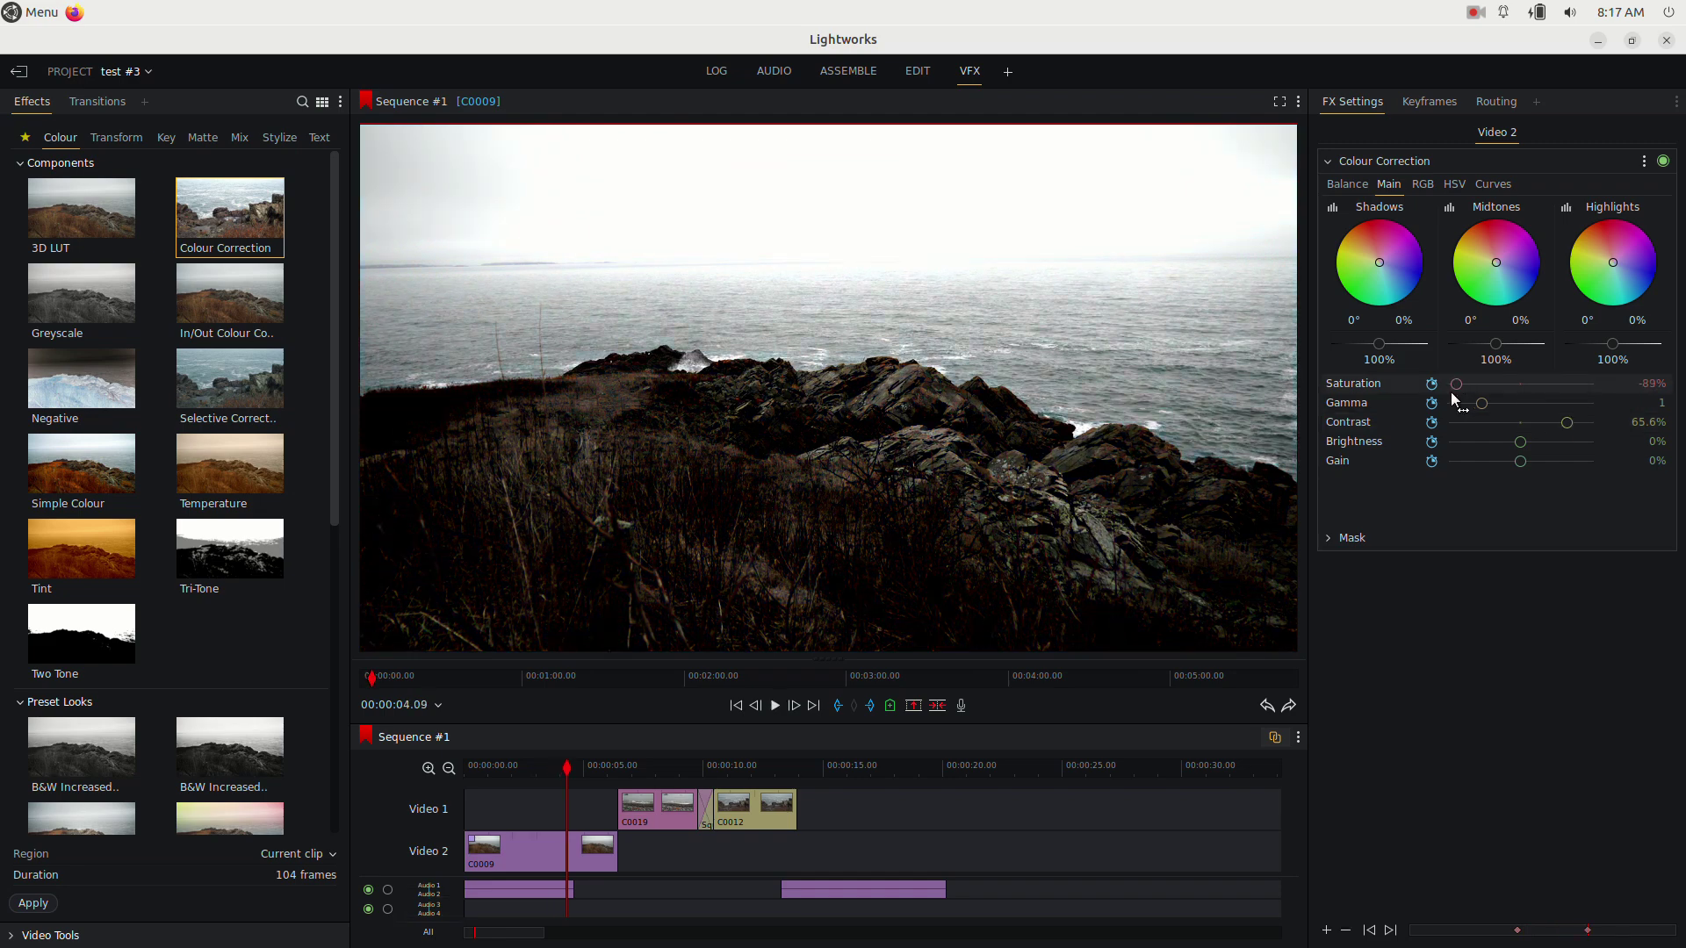
{"action": "left_click_drag", "start_coordinate": [1572, 422], "coordinate": [1502, 423]}
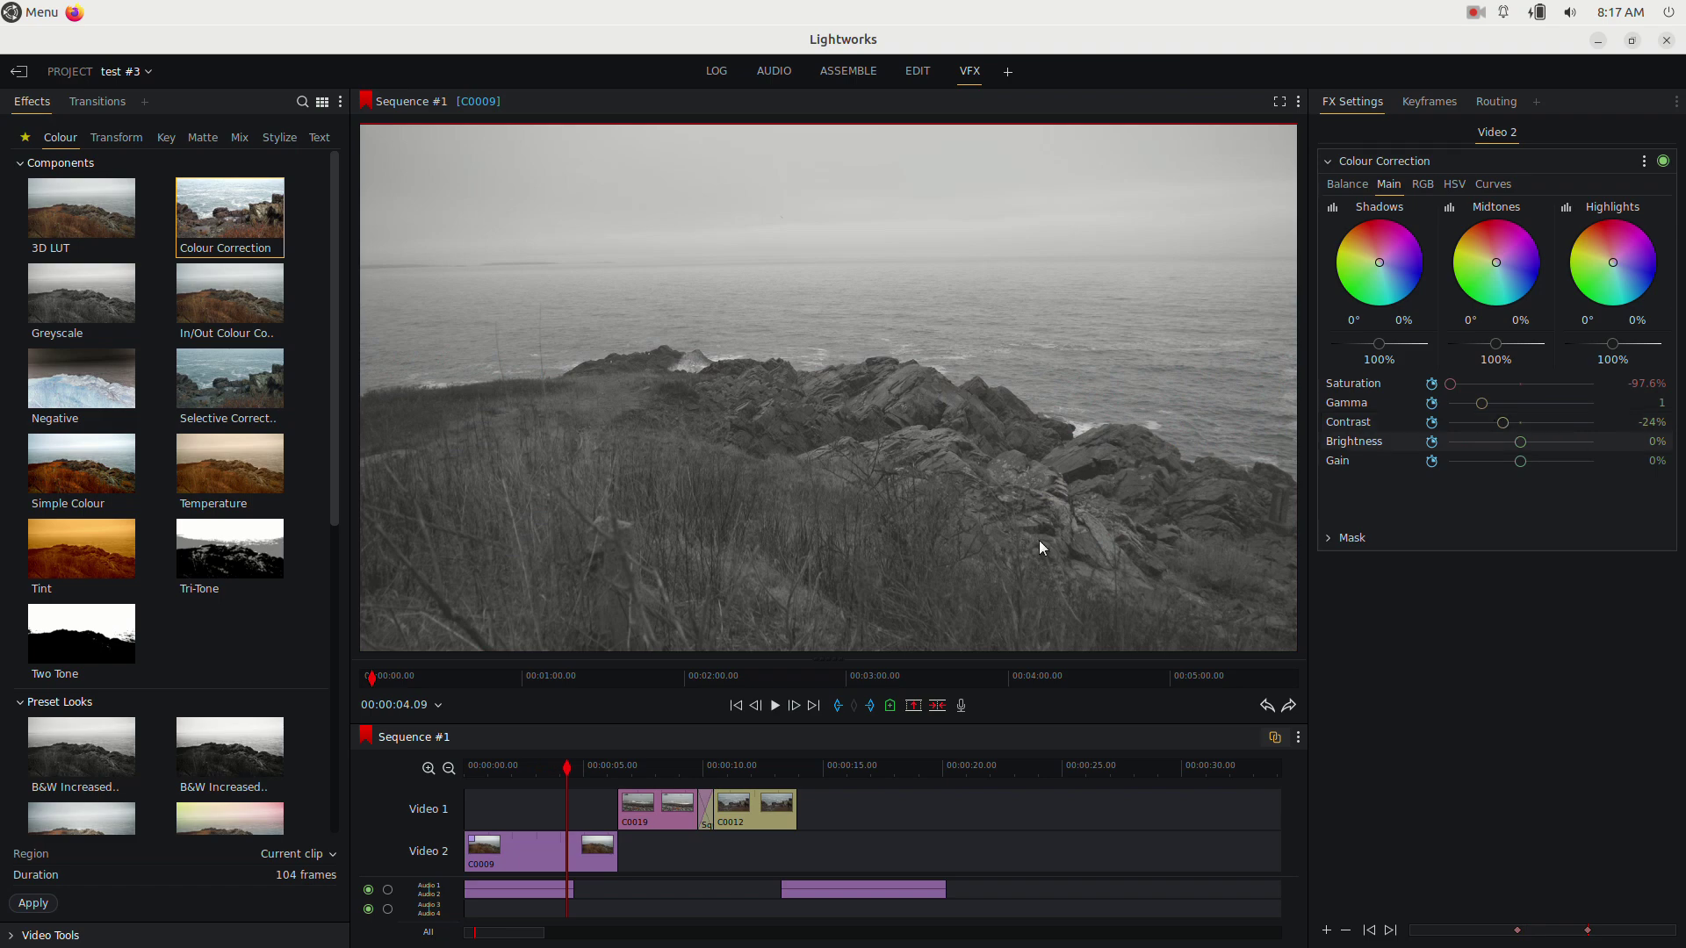
{"action": "left_click", "coordinate": [512, 765]}
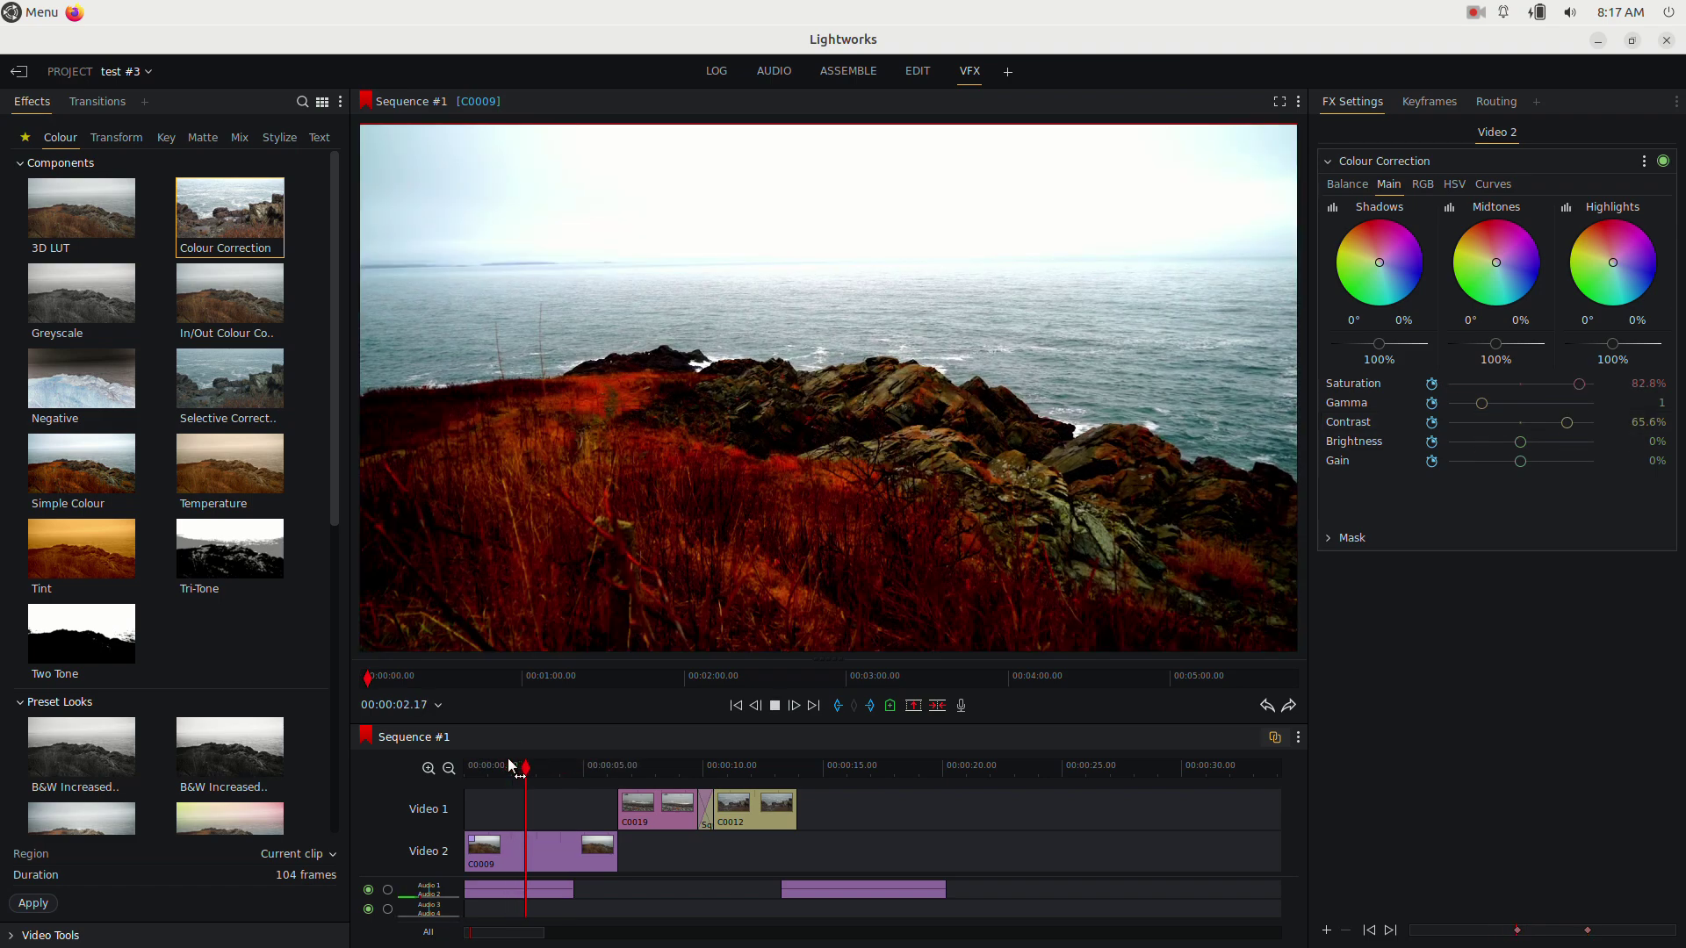
{"action": "left_click", "coordinate": [489, 764]}
{"action": "key", "text": "space"}
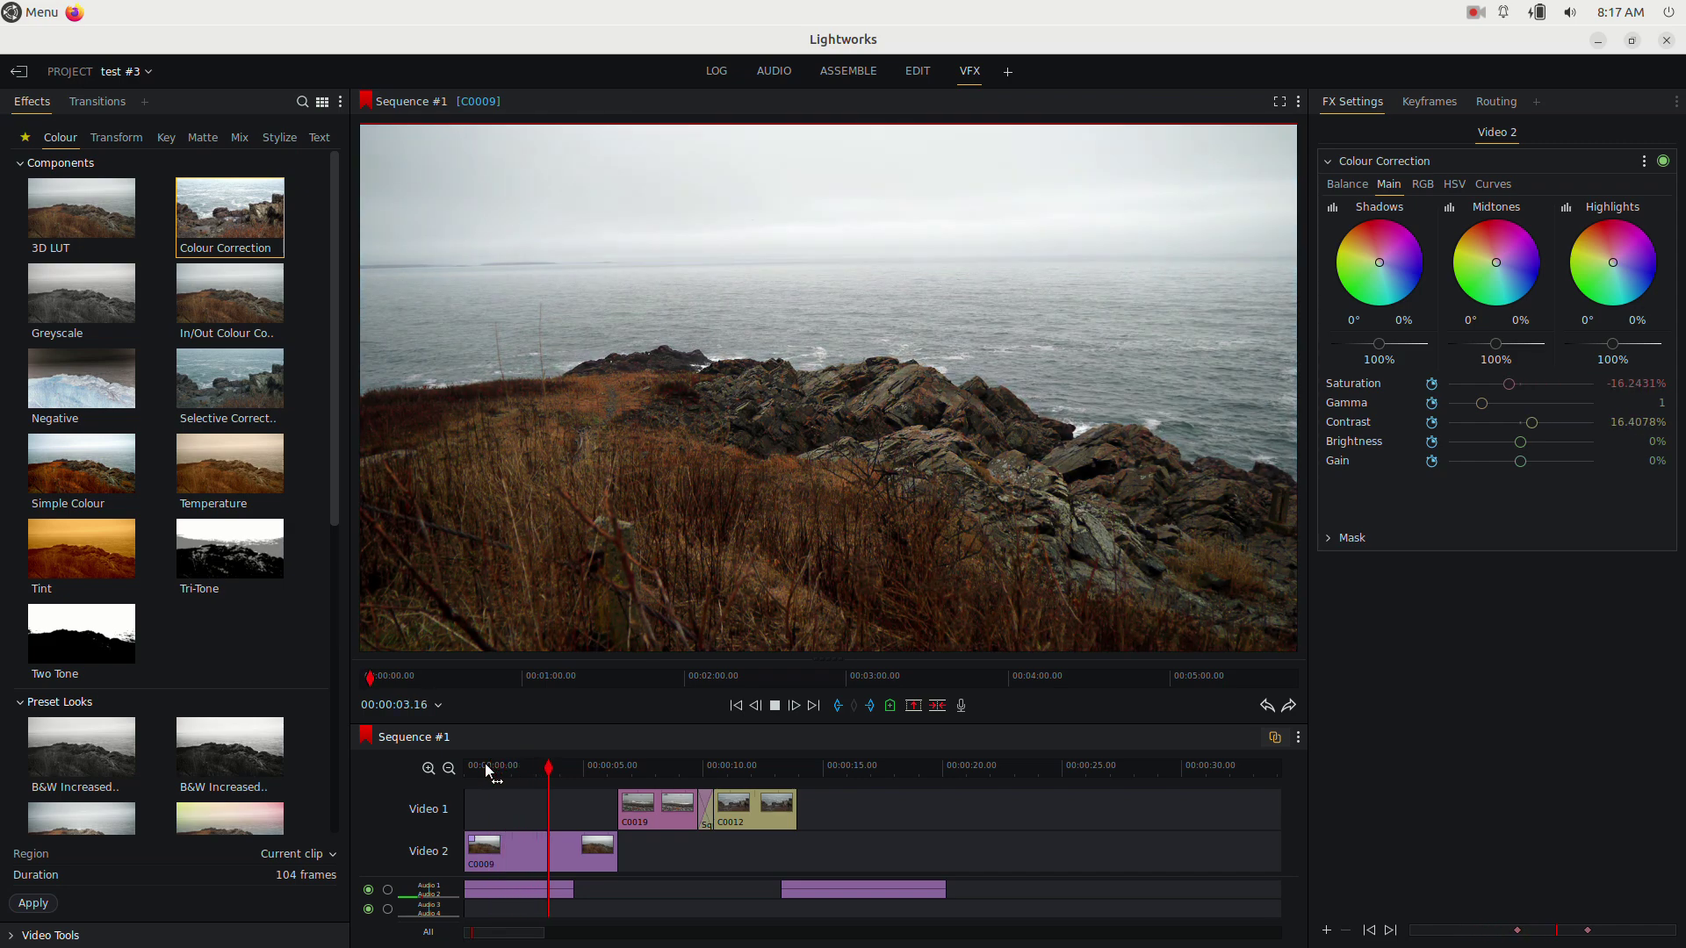
{"action": "key", "text": "space"}
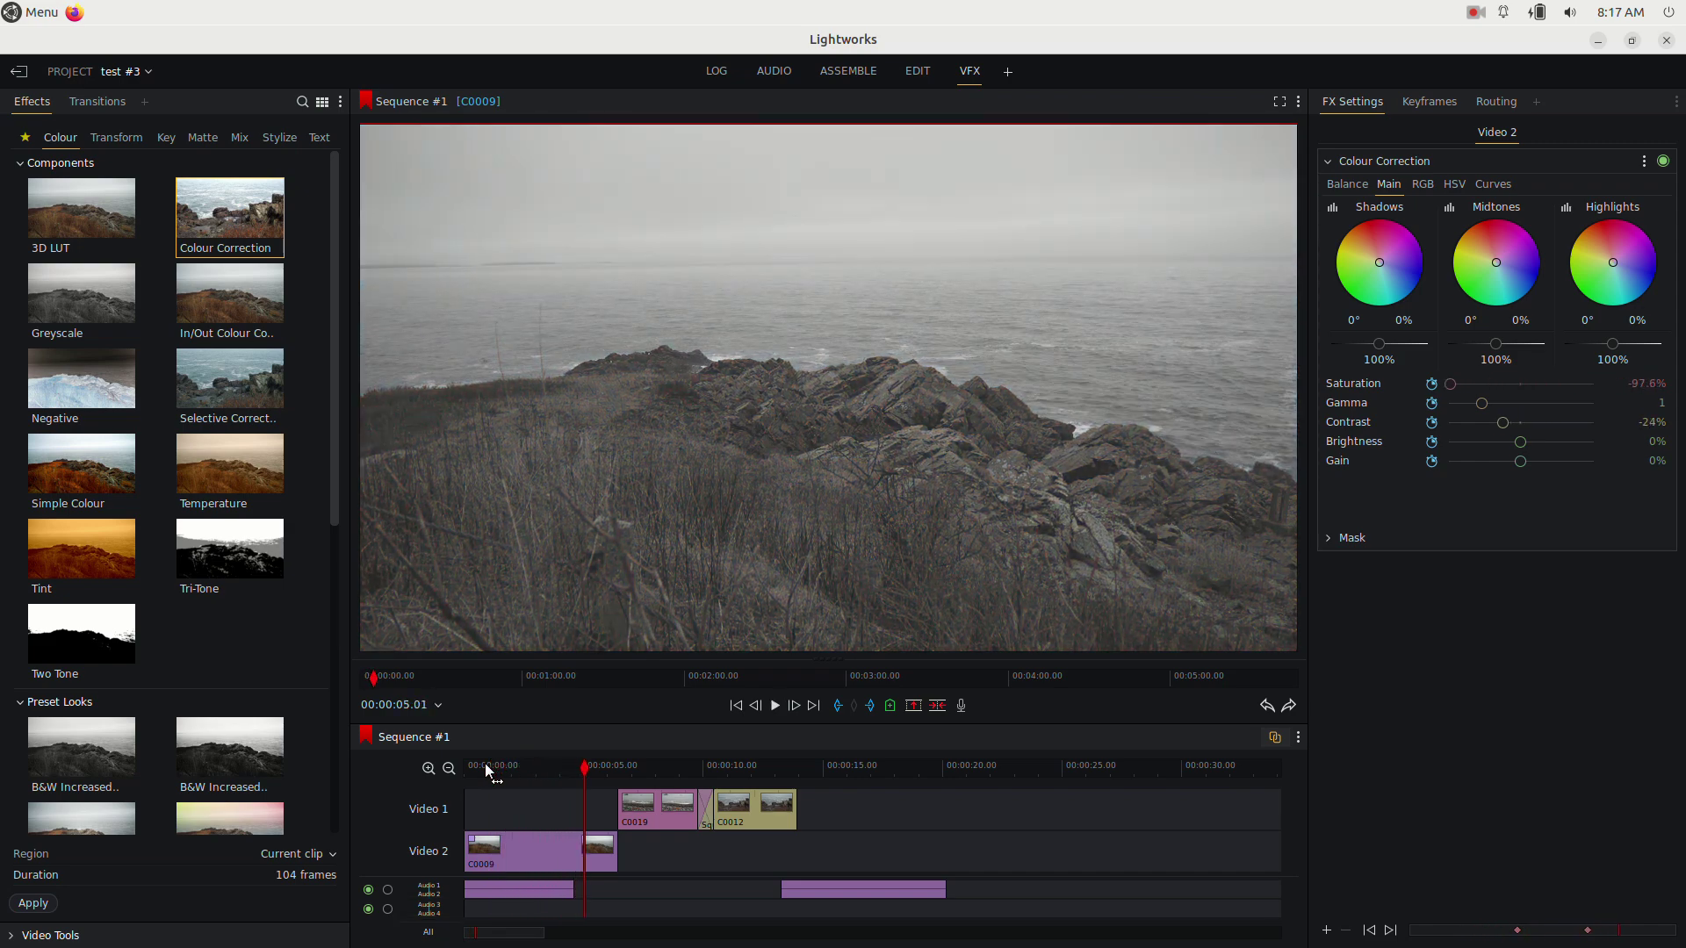
Step: Reshape the Saturation keyframe curve with points at about 92% and -76%, and move the middle peak higher and slightly later
{"action": "left_click", "coordinate": [1426, 103]}
{"action": "mouse_move", "coordinate": [1451, 214]}
{"action": "left_mouse_down"}
{"action": "mouse_move", "coordinate": [1394, 209]}
{"action": "mouse_move", "coordinate": [1418, 314]}
{"action": "mouse_move", "coordinate": [1454, 235]}
{"action": "left_mouse_up"}
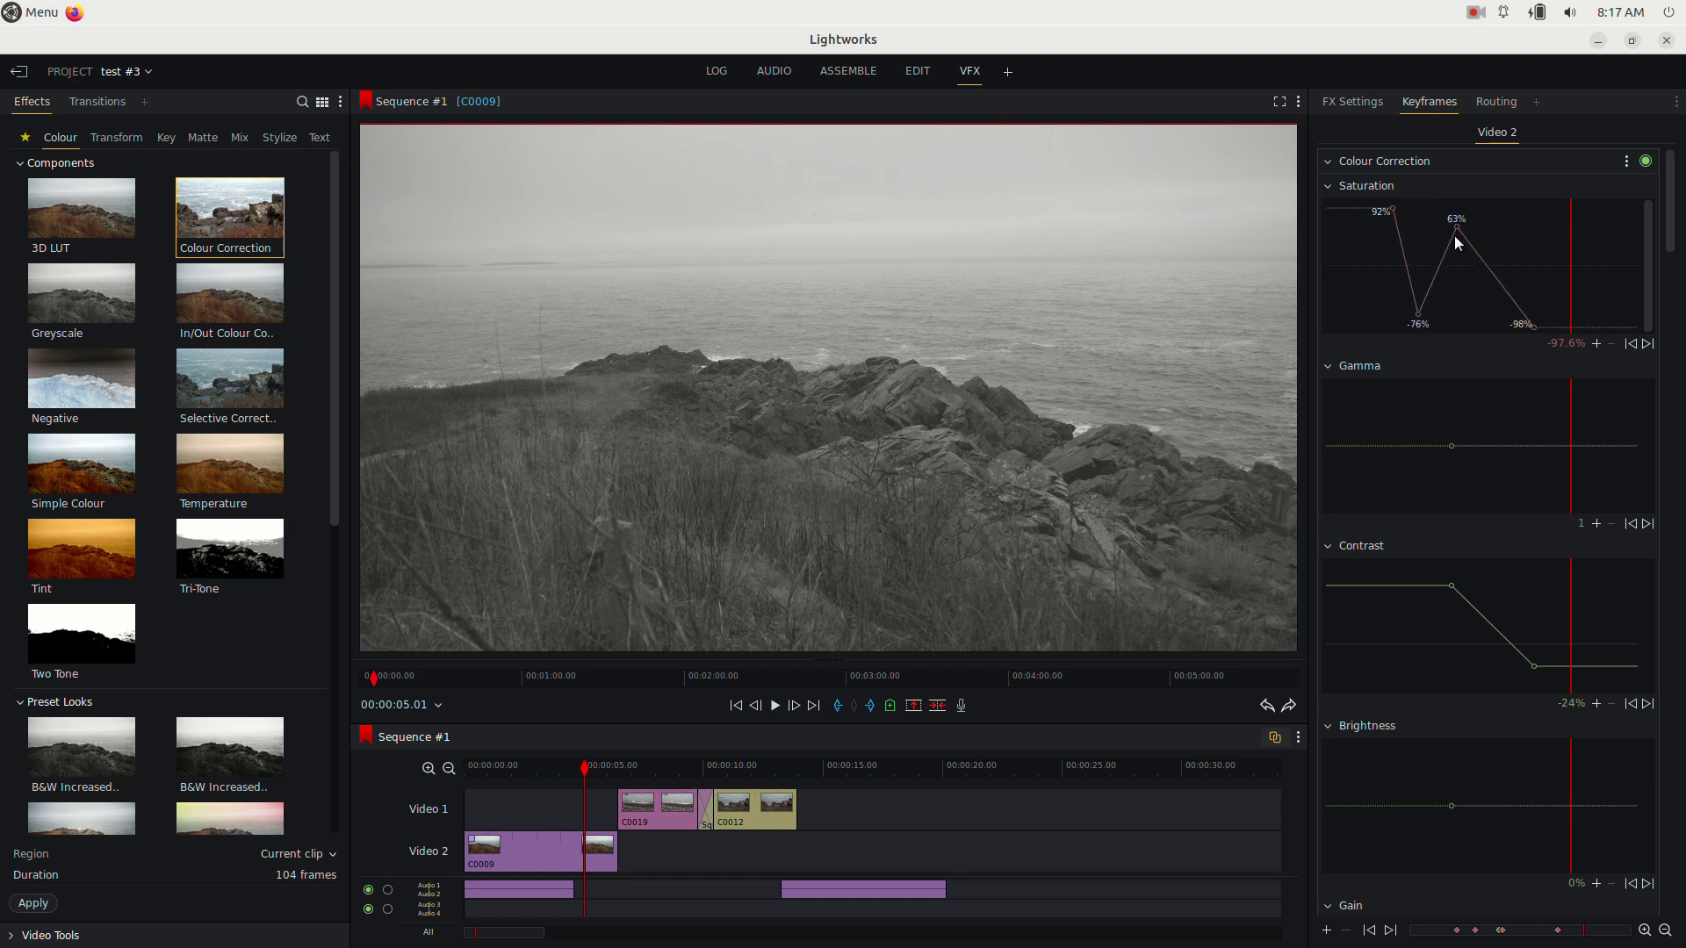
{"action": "right_click", "coordinate": [1457, 230]}
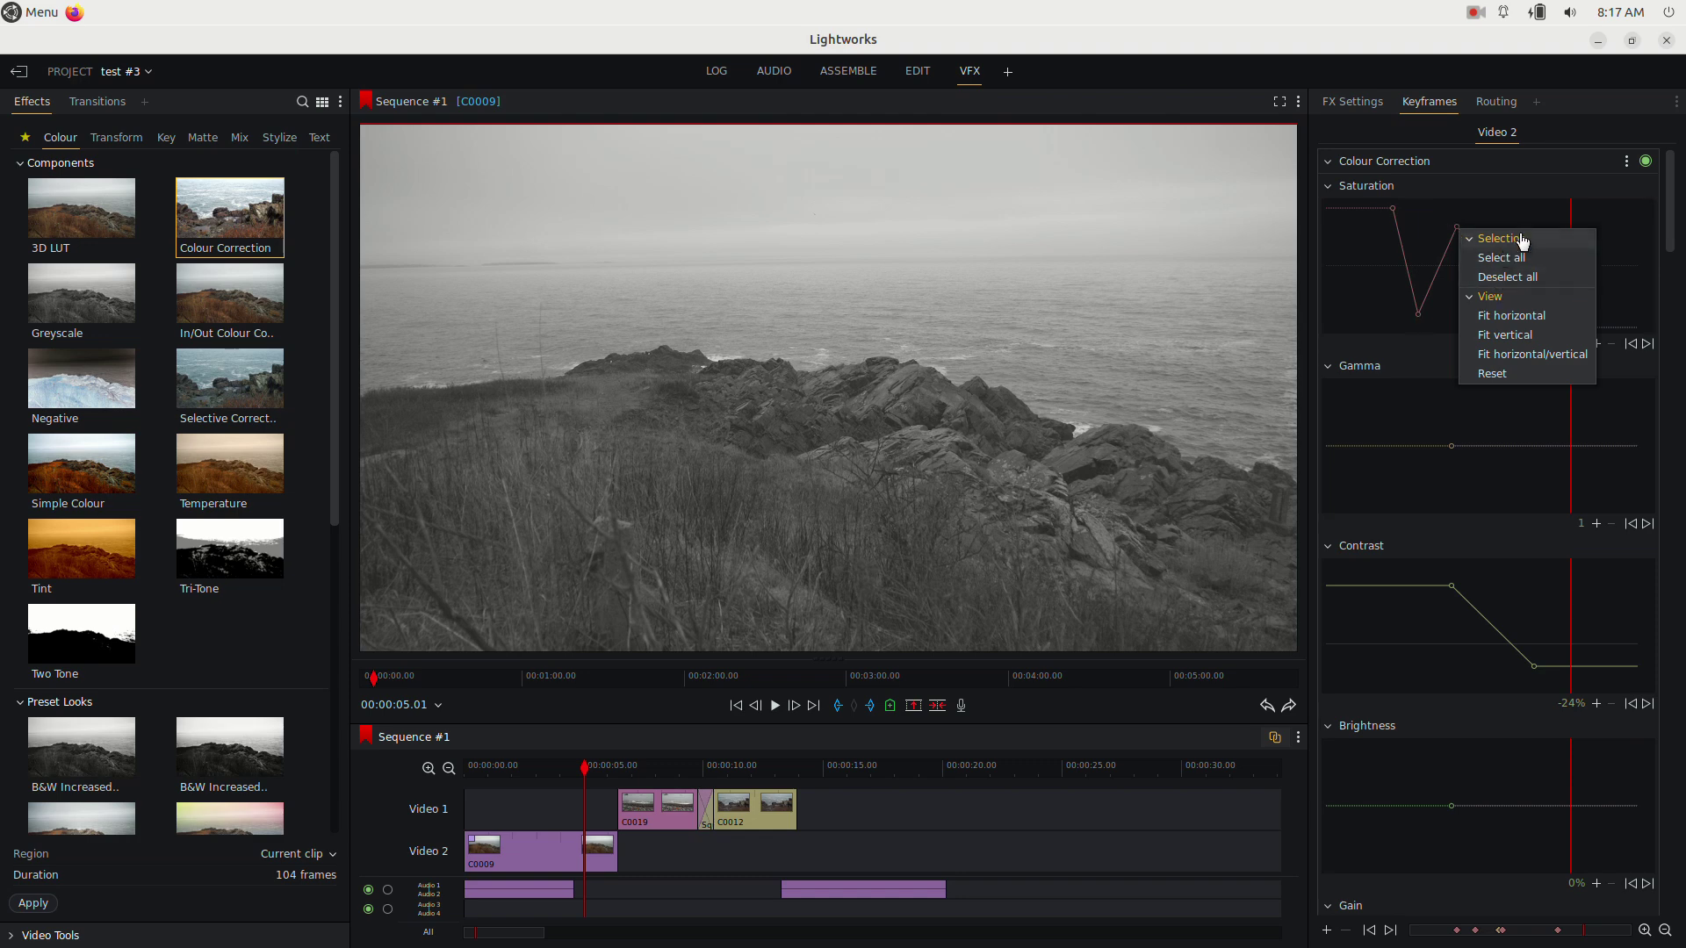
{"action": "left_click", "coordinate": [1493, 359]}
{"action": "left_click", "coordinate": [1456, 229]}
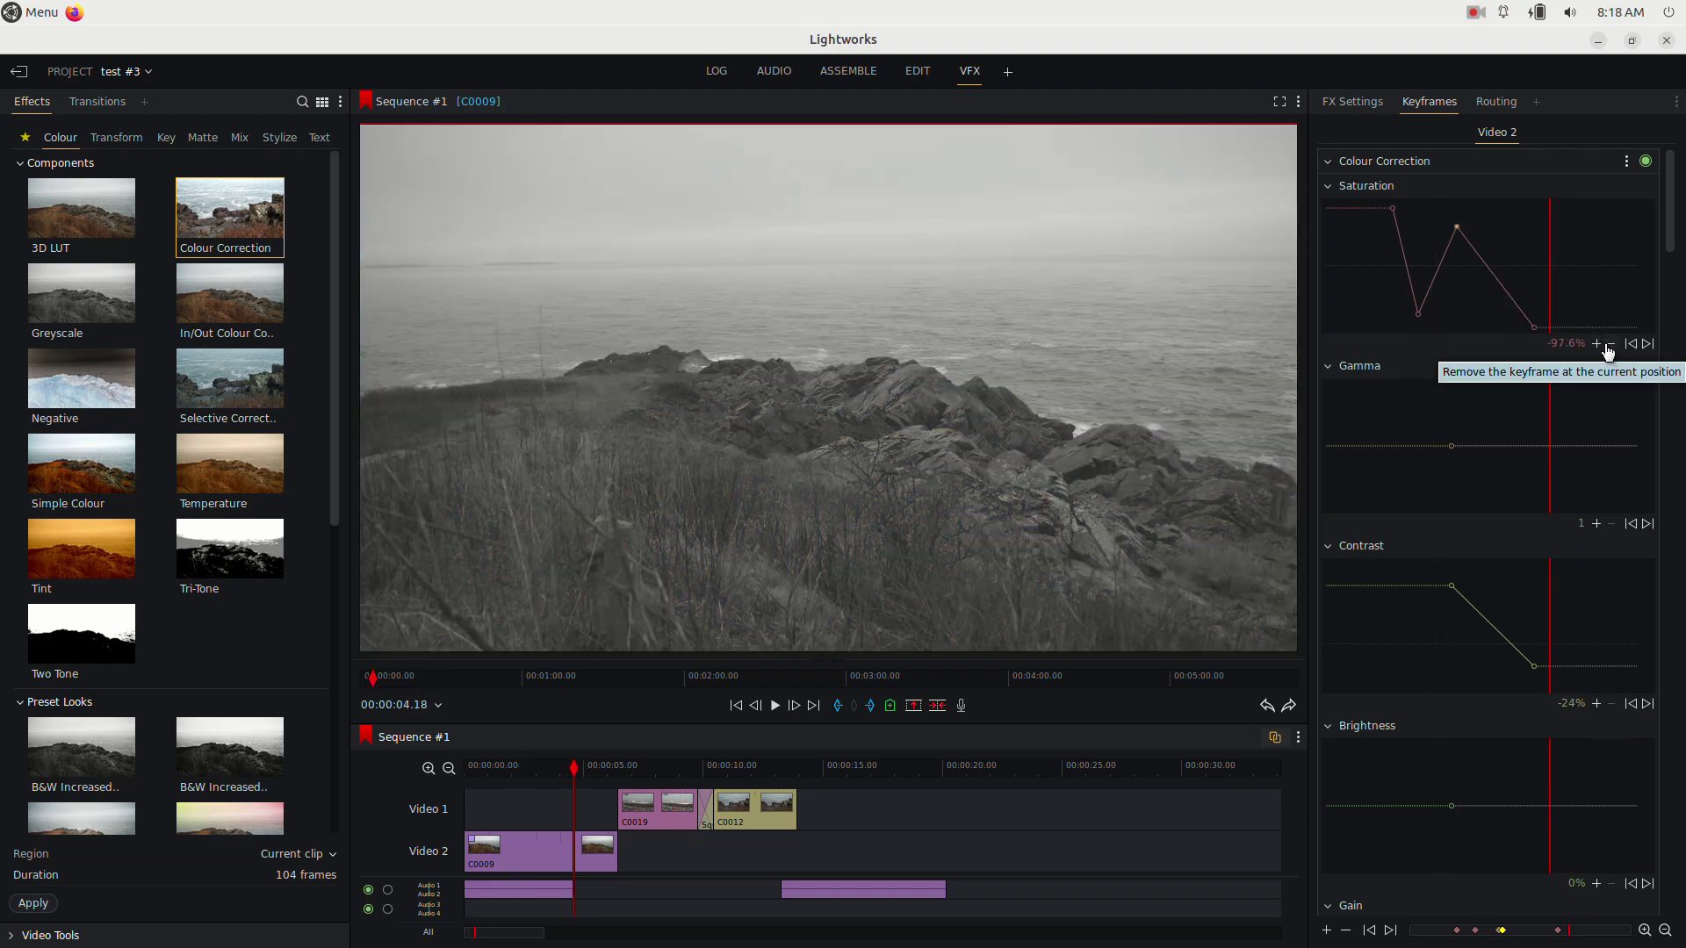
{"action": "mouse_move", "coordinate": [1457, 227]}
{"action": "left_mouse_down"}
{"action": "mouse_move", "coordinate": [1472, 320]}
{"action": "mouse_move", "coordinate": [1470, 205]}
{"action": "left_mouse_up"}
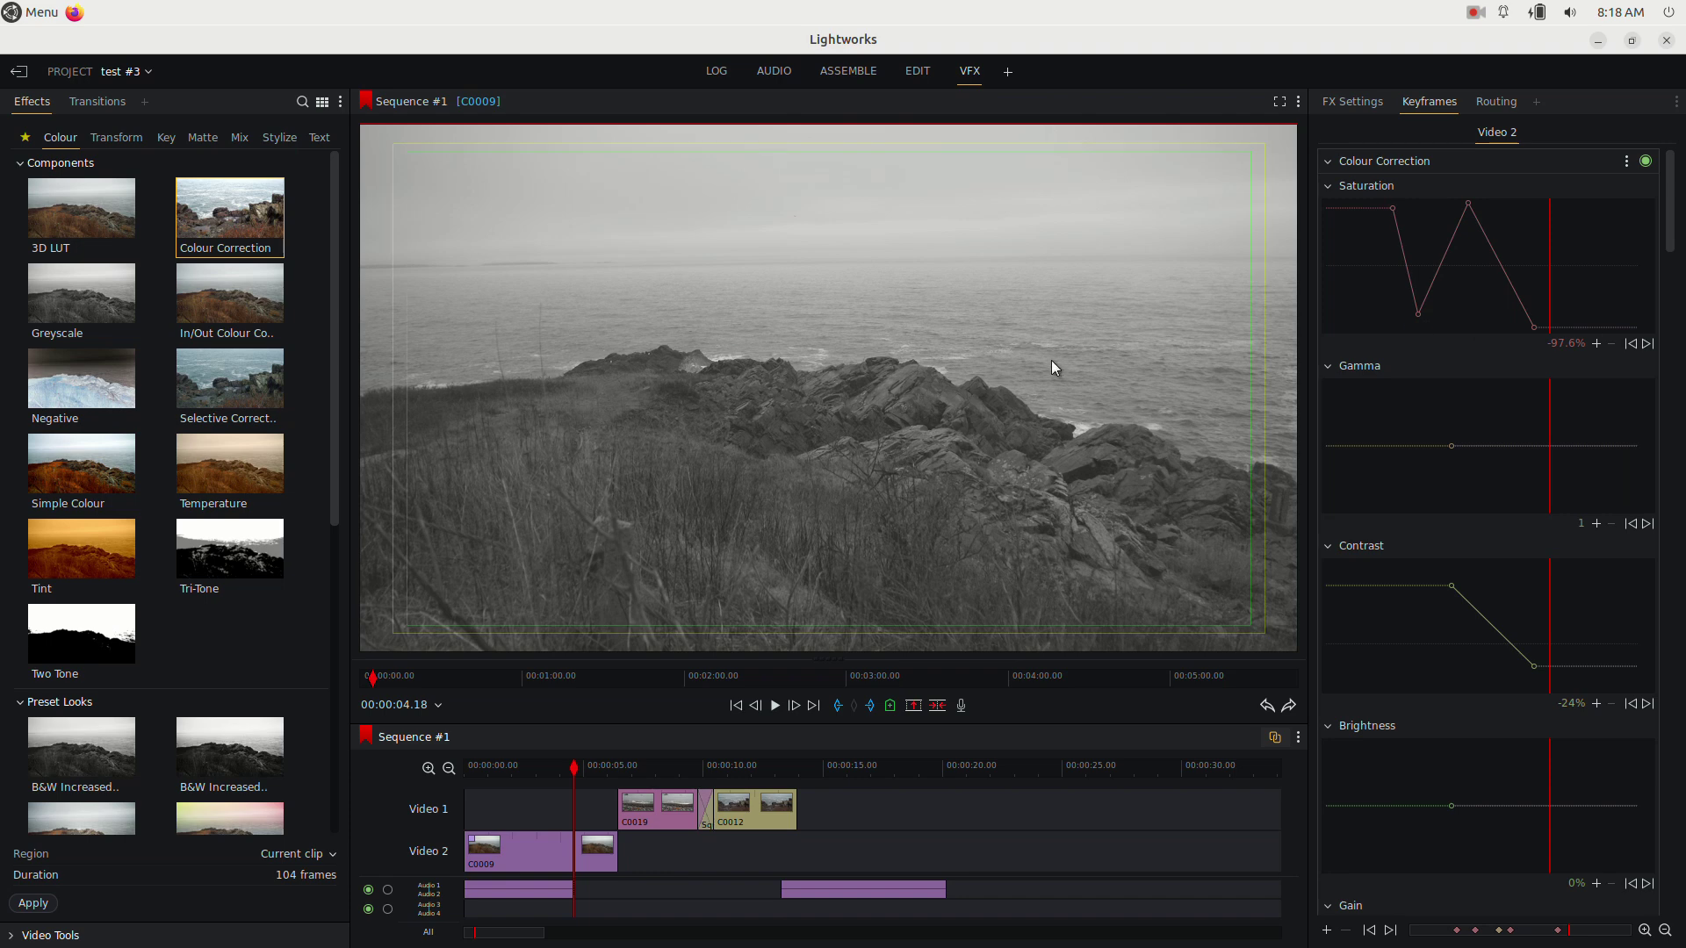
Step: Add Contrast keyframes at about -30% and -35% around the peak, and shape the Gamma curve with a peak of 1.474
{"action": "left_click_drag", "start_coordinate": [1489, 620], "coordinate": [1399, 683]}
{"action": "left_click_drag", "start_coordinate": [1374, 586], "coordinate": [1405, 672]}
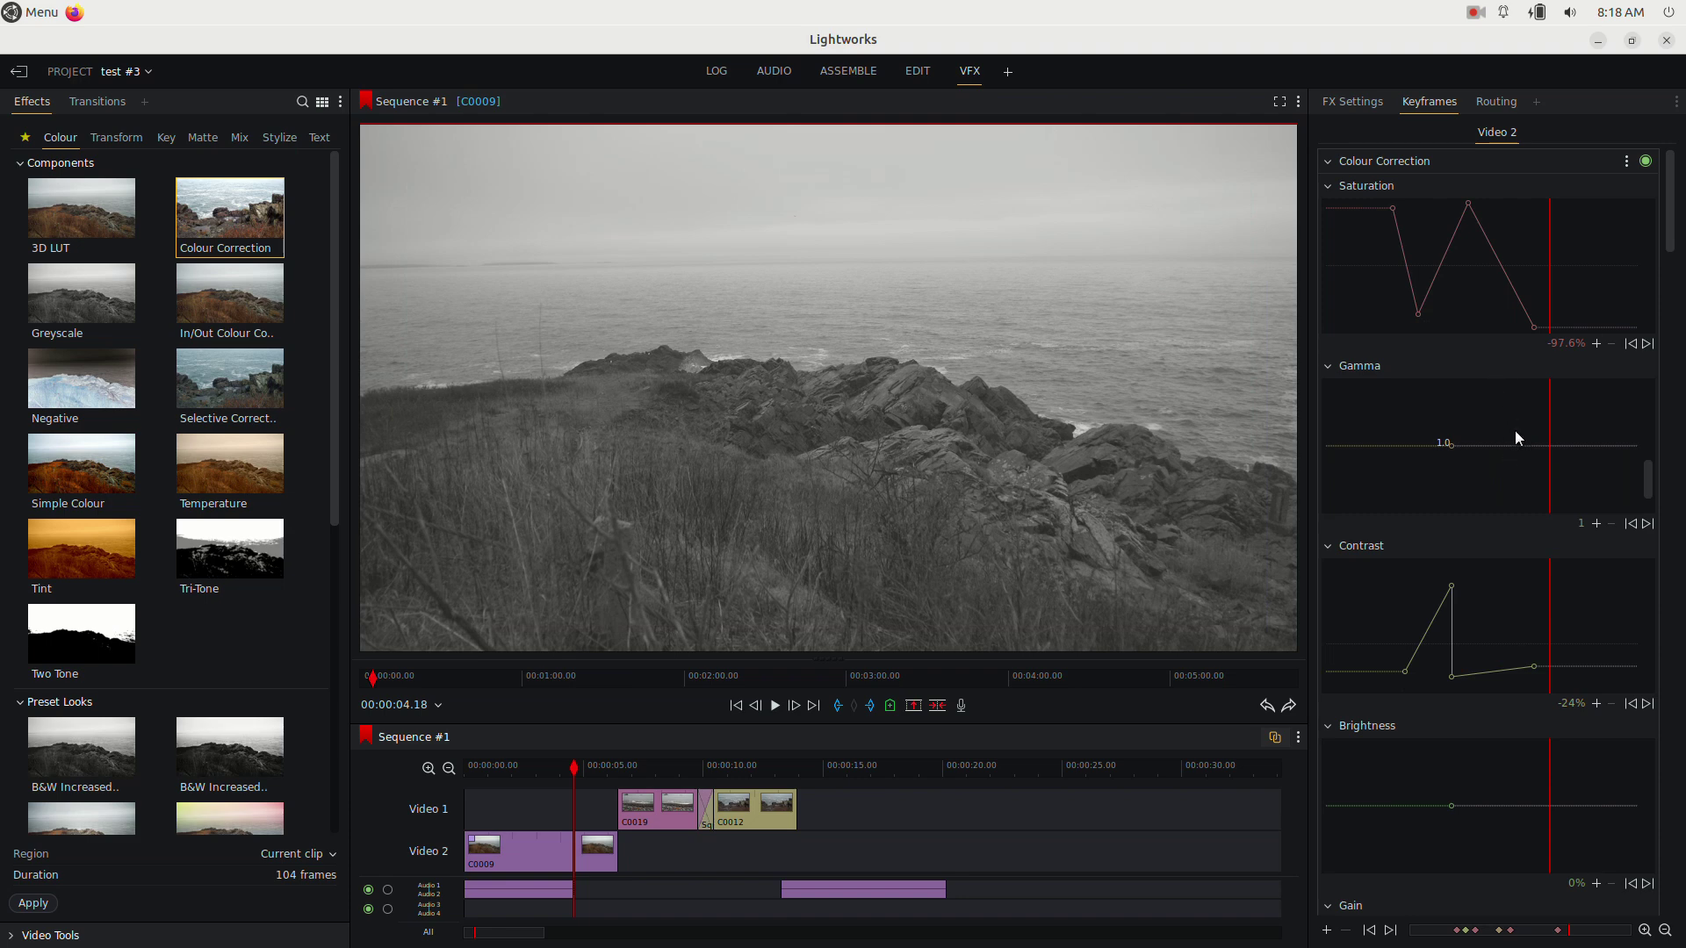
{"action": "left_click_drag", "start_coordinate": [1512, 447], "coordinate": [1582, 444]}
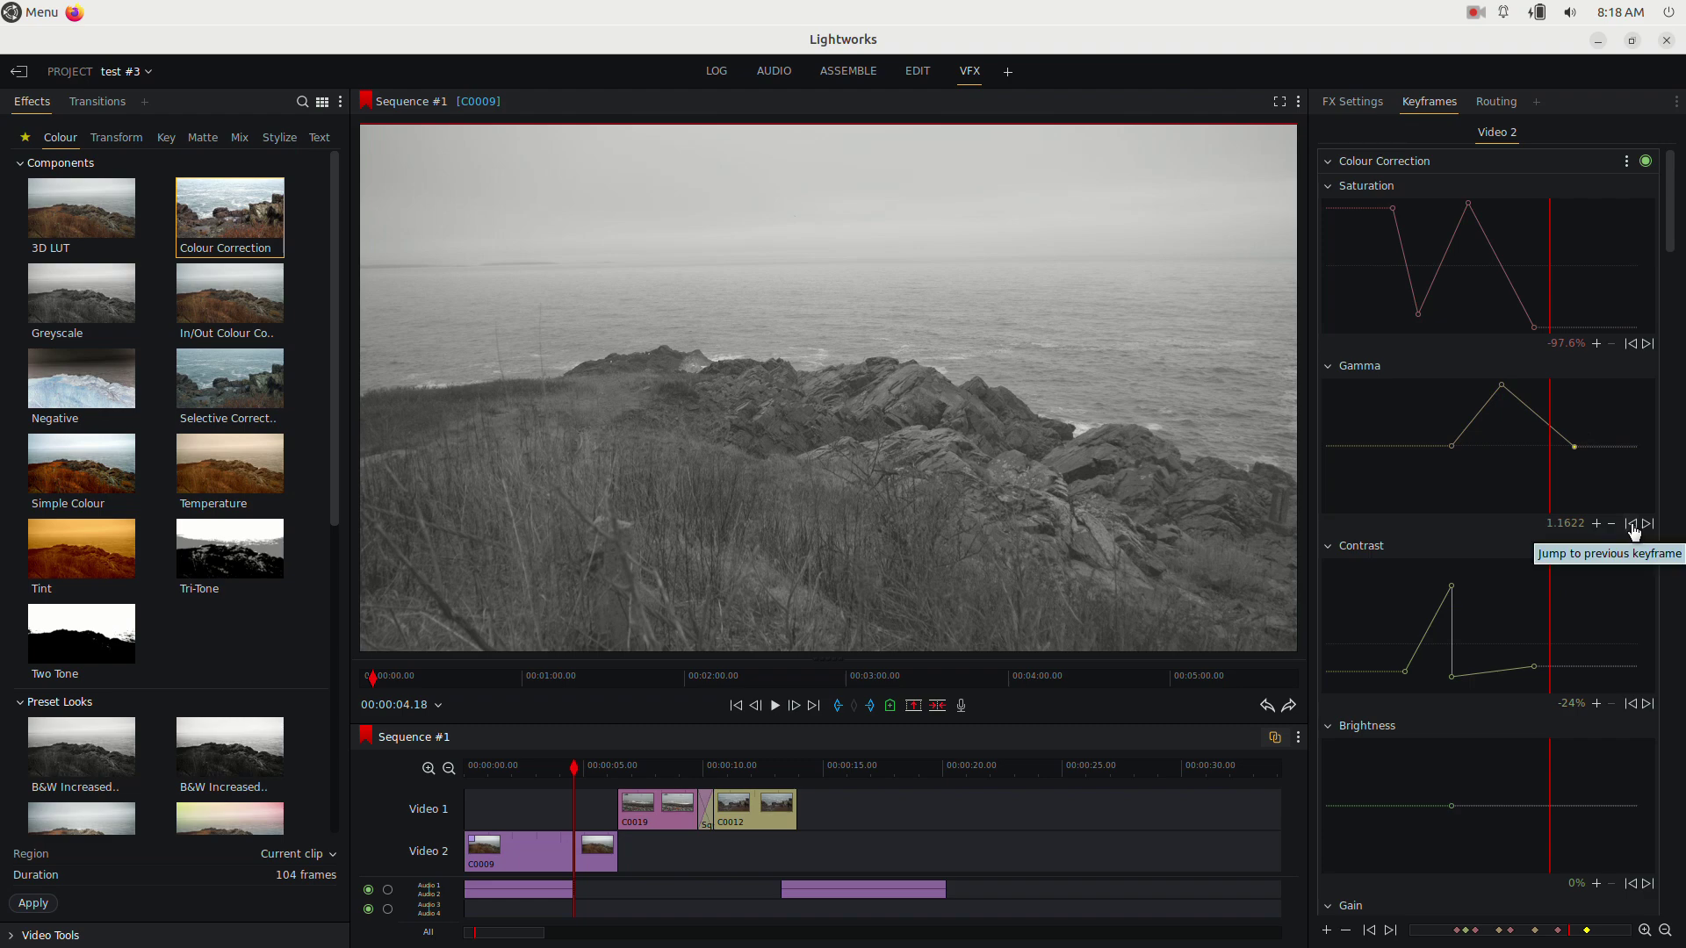
Step: Step through the Gamma keyframes and play C0009 from near its start to review the animated colour changes
{"action": "left_click", "coordinate": [1635, 531]}
{"action": "left_click", "coordinate": [1635, 531]}
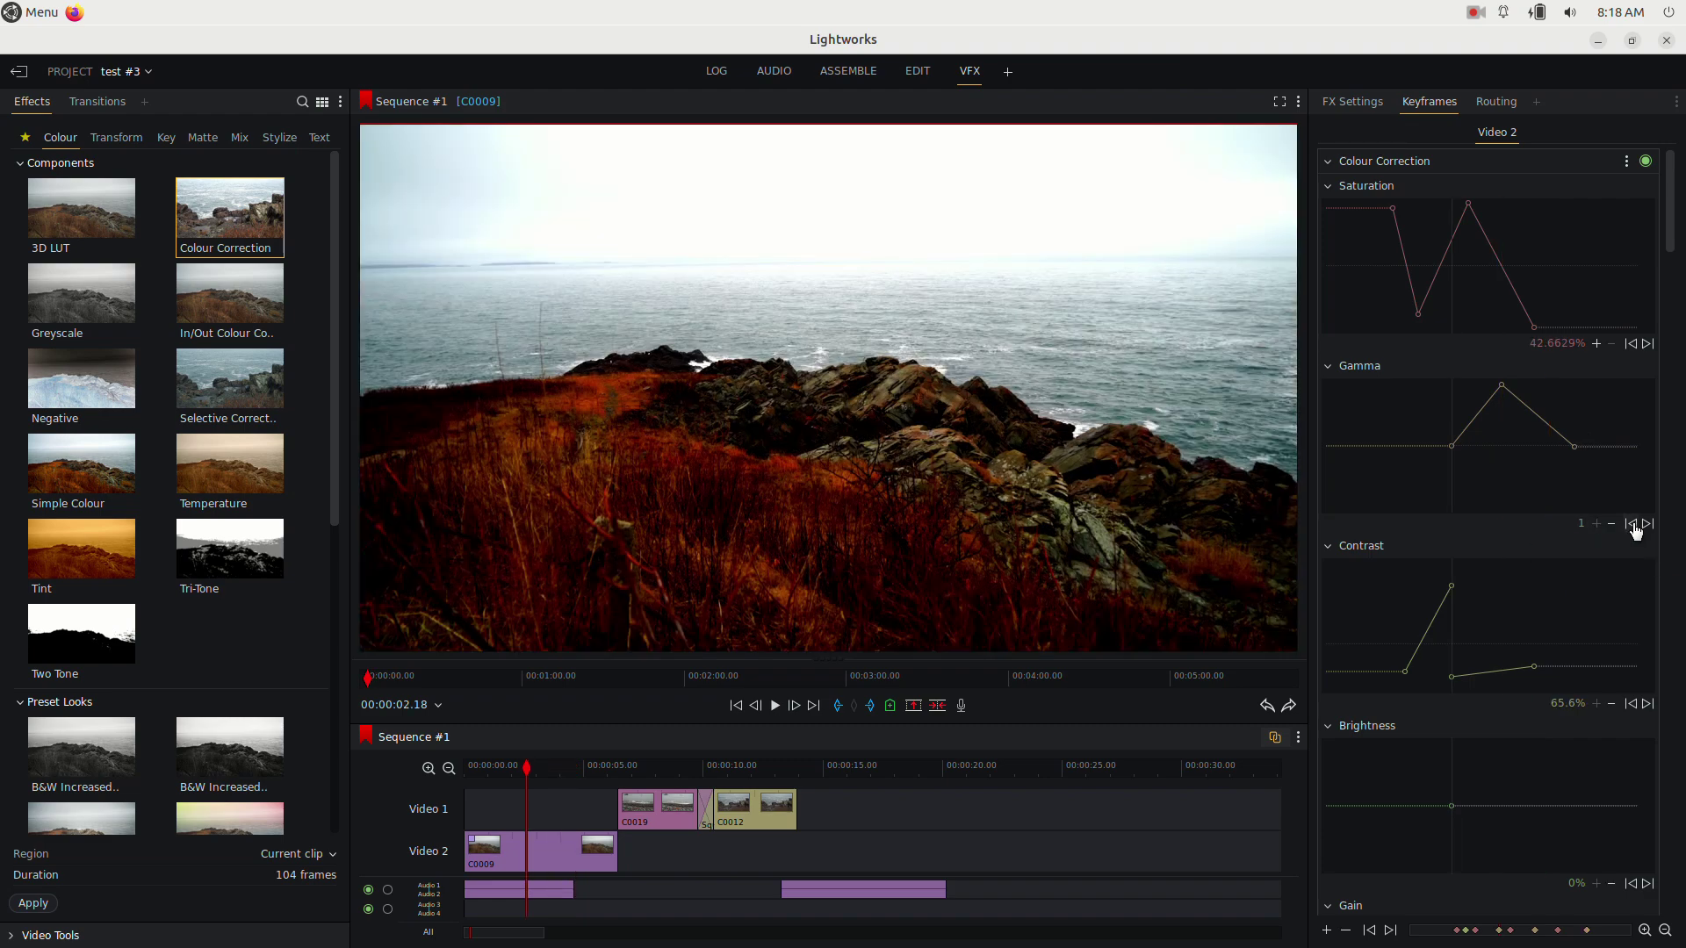
{"action": "left_click", "coordinate": [1646, 525]}
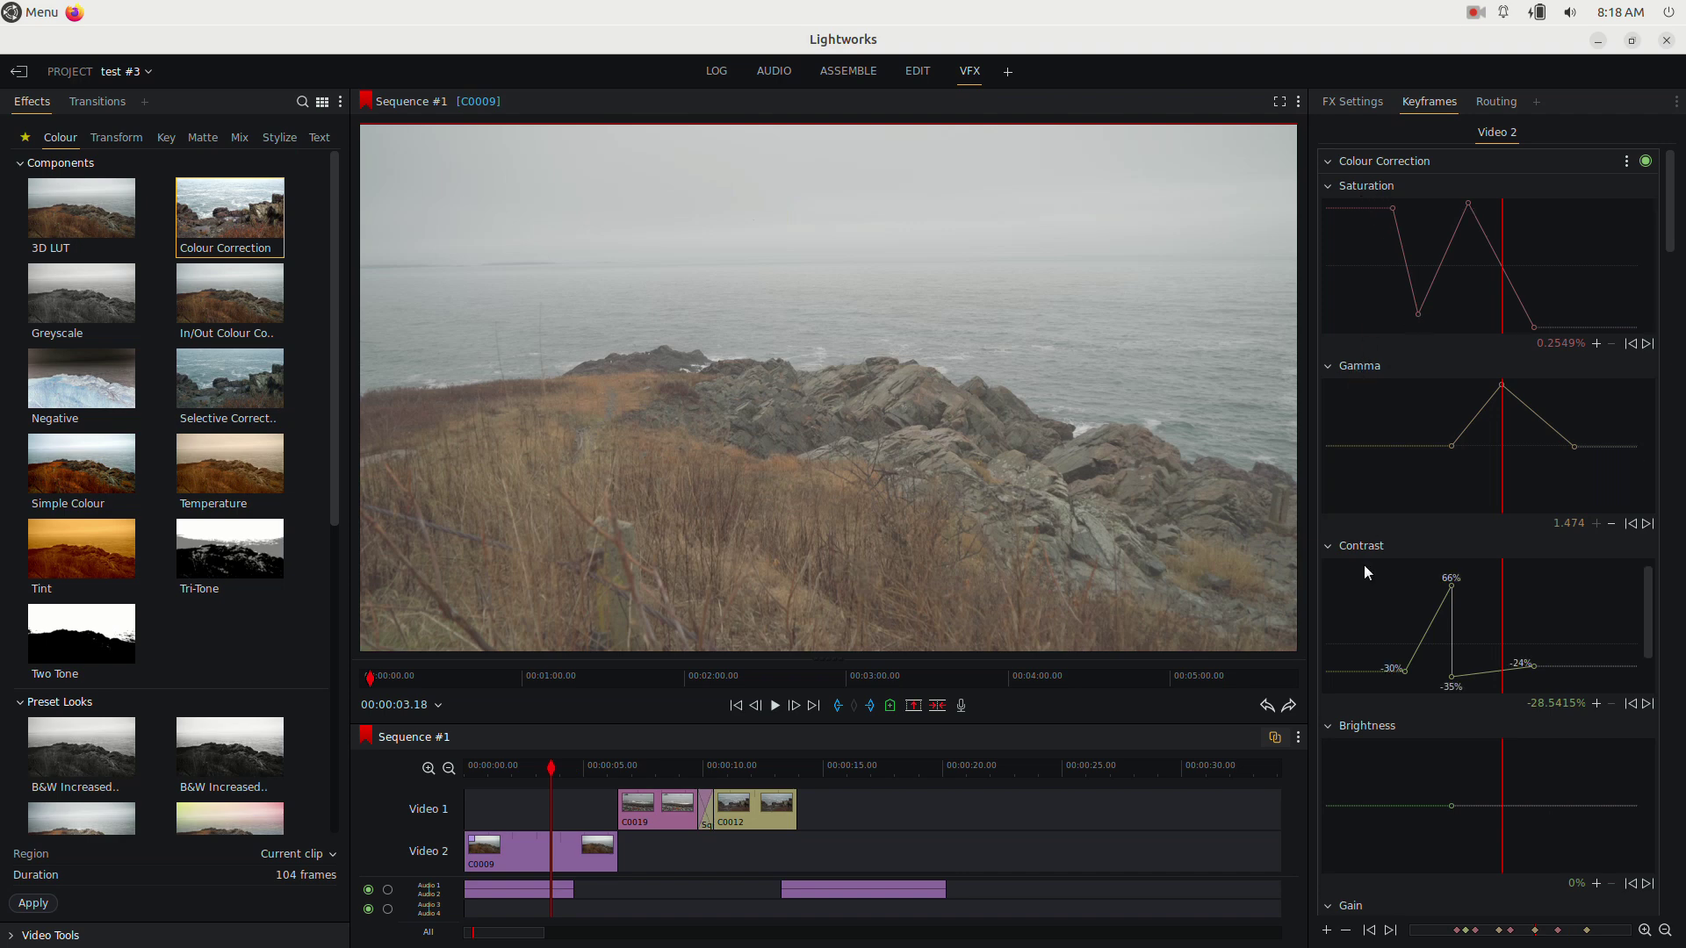
{"action": "left_click", "coordinate": [482, 768]}
{"action": "key", "text": "space"}
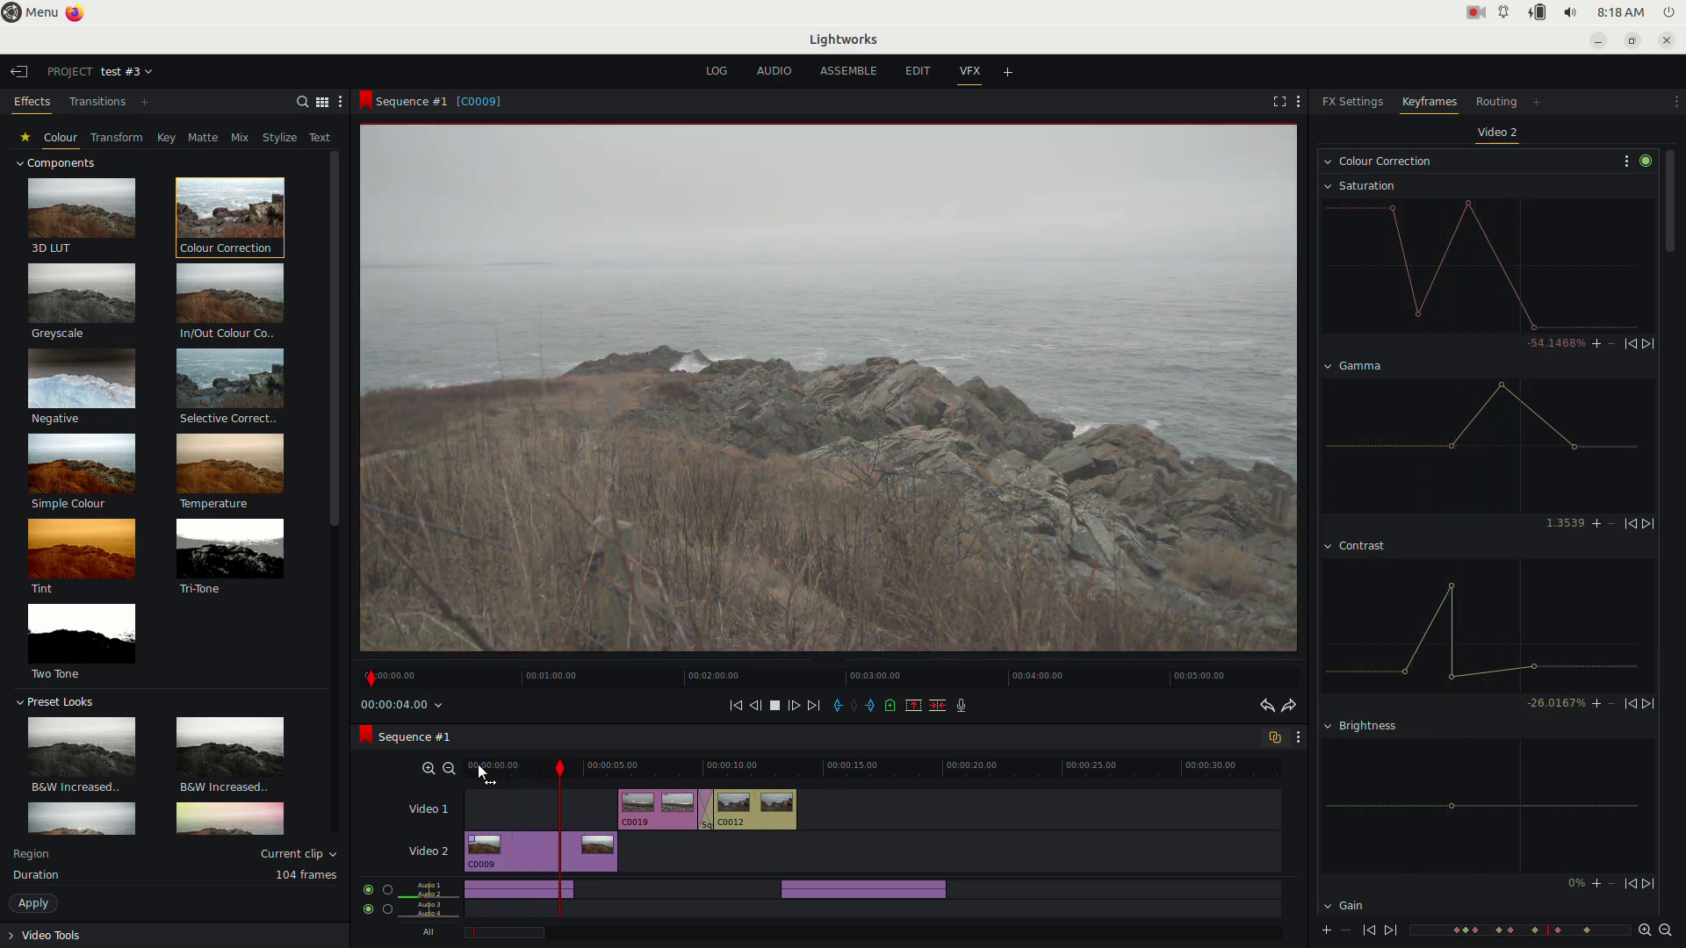
{"action": "key", "text": "space"}
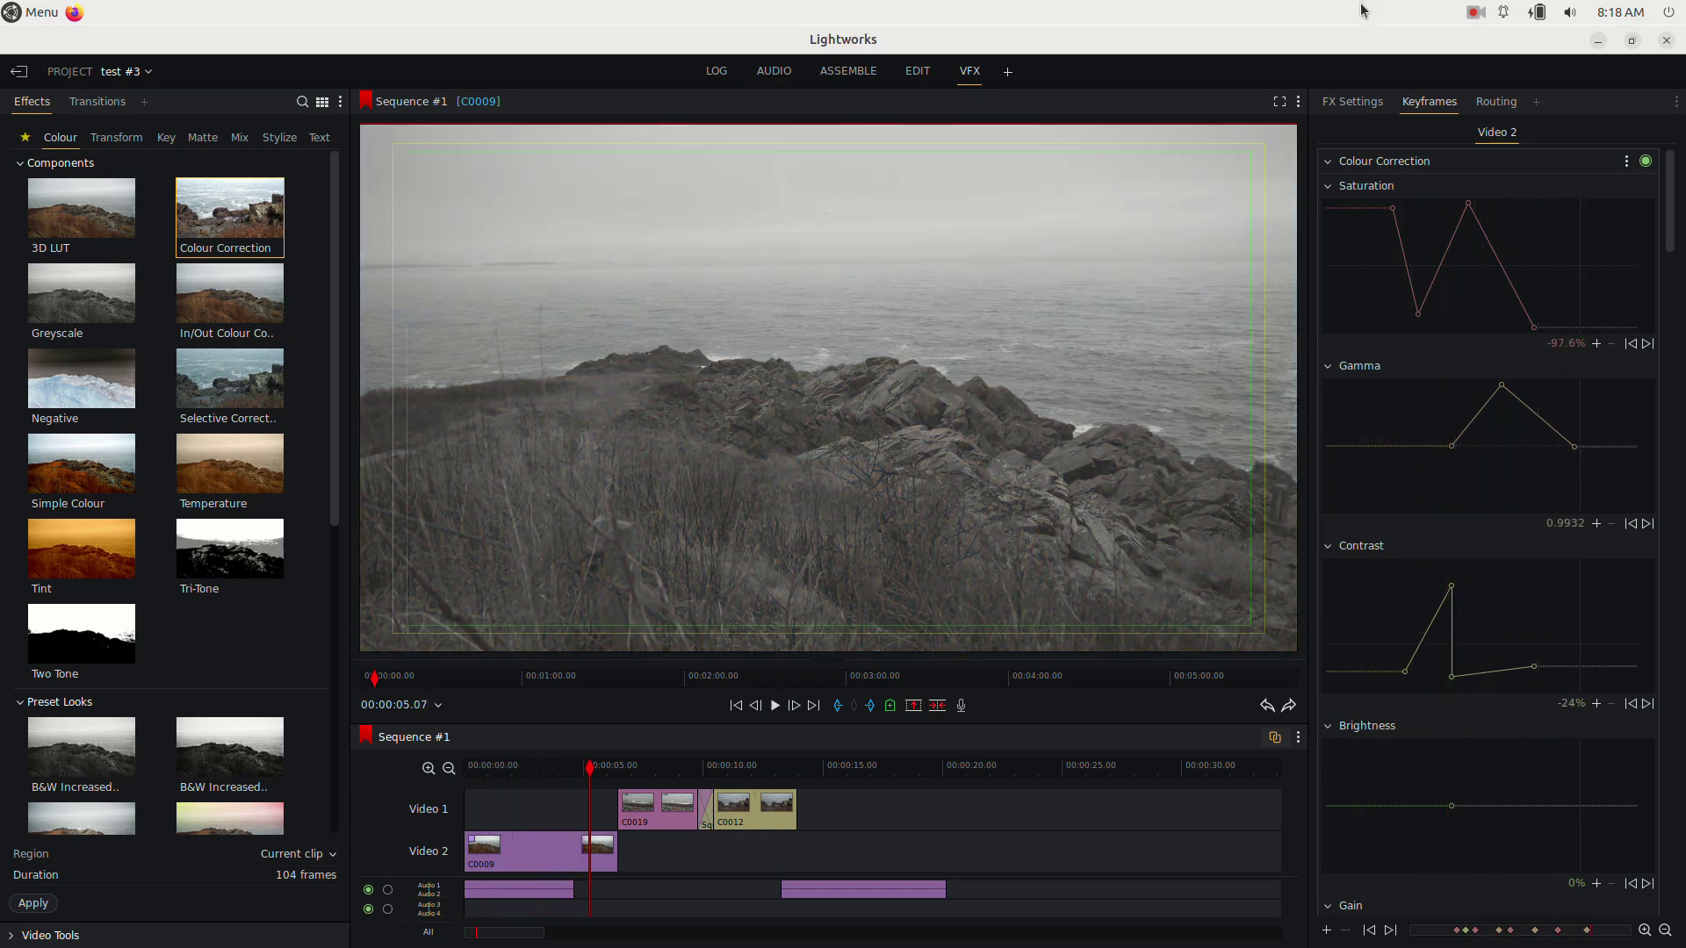
Step: Toggle Colour Correction off and on in its effect settings to compare, and reset all of its parameters
{"action": "left_click", "coordinate": [1358, 103]}
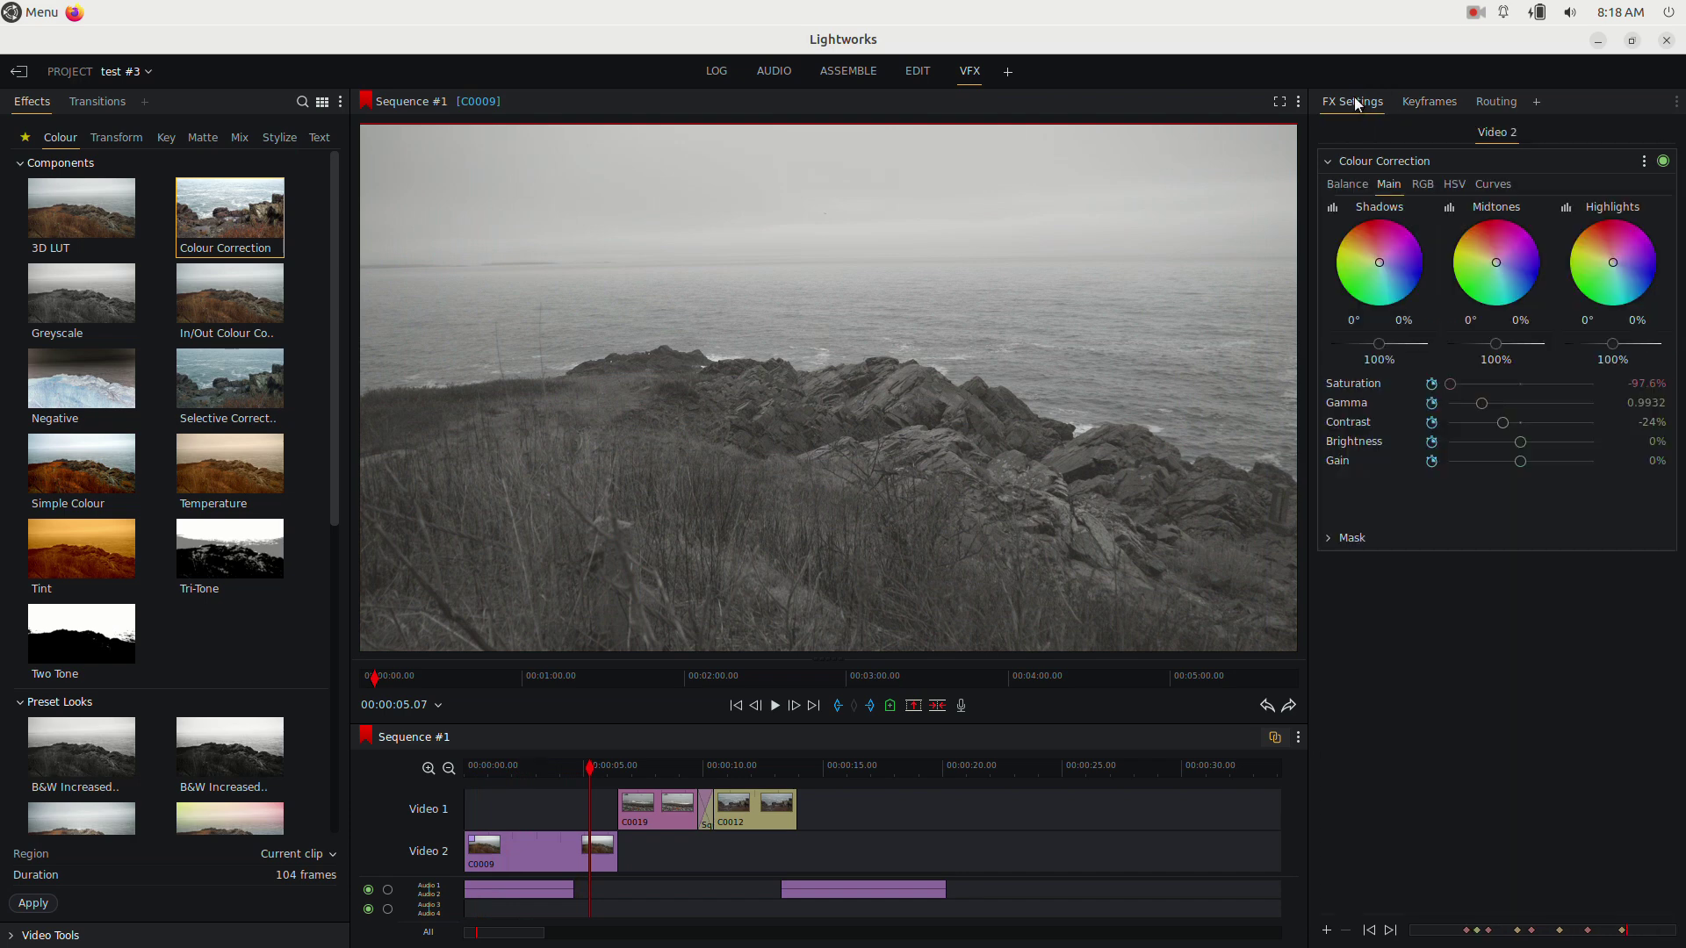
{"action": "left_click", "coordinate": [1663, 162]}
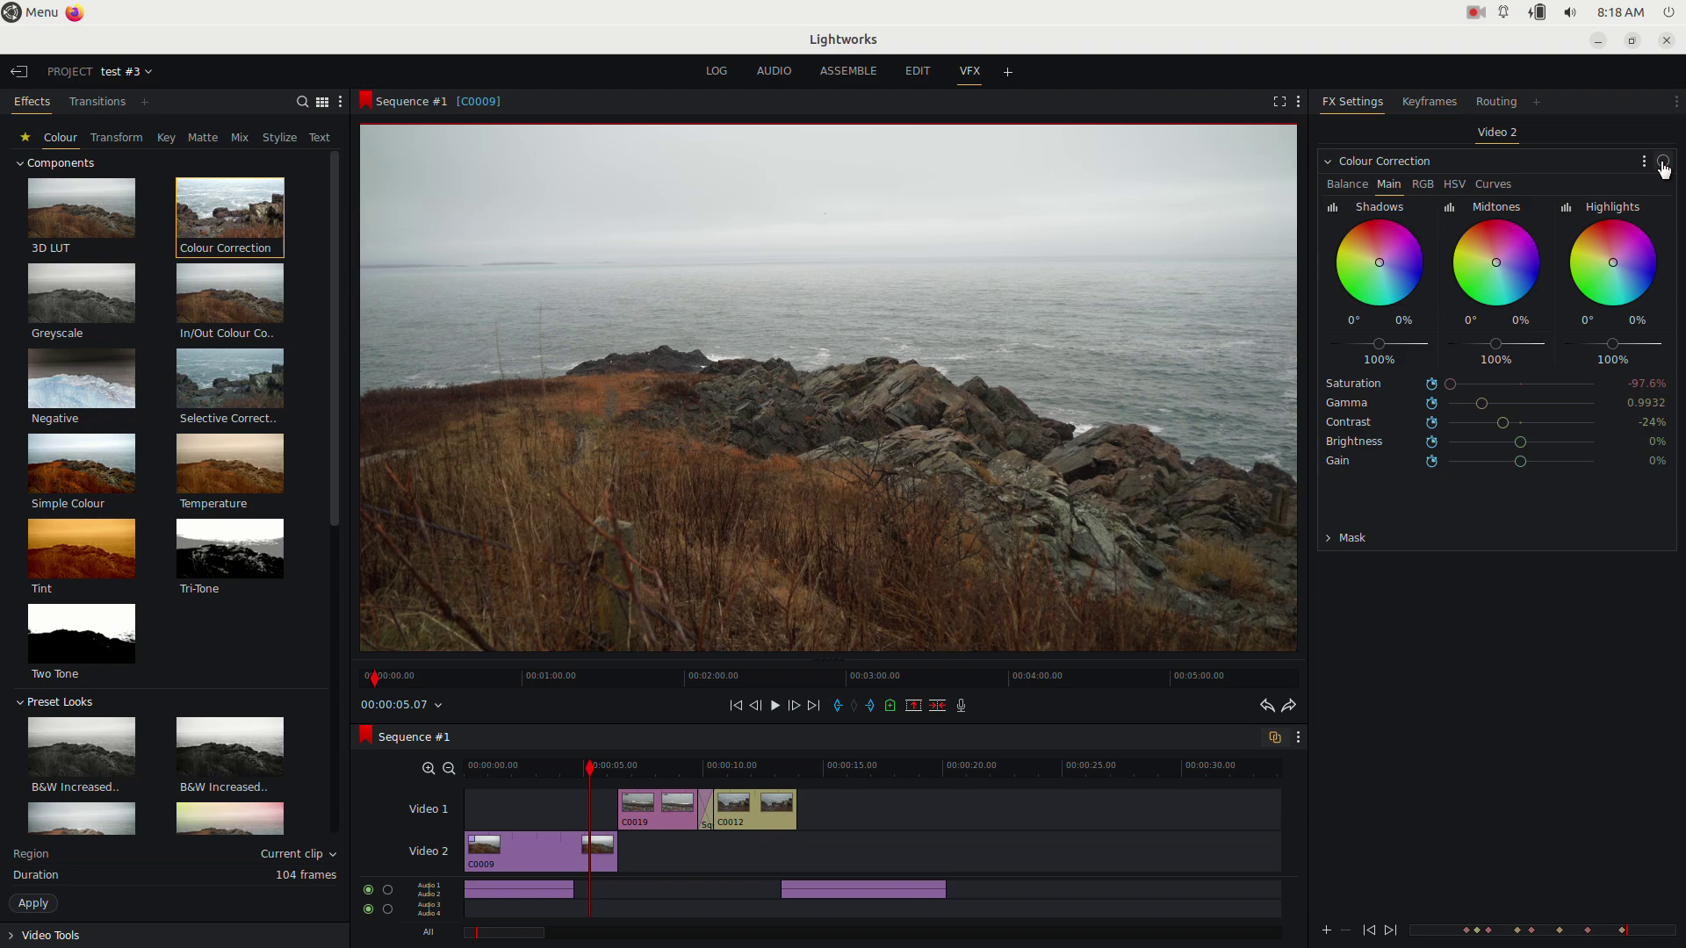
{"action": "left_click", "coordinate": [1663, 163]}
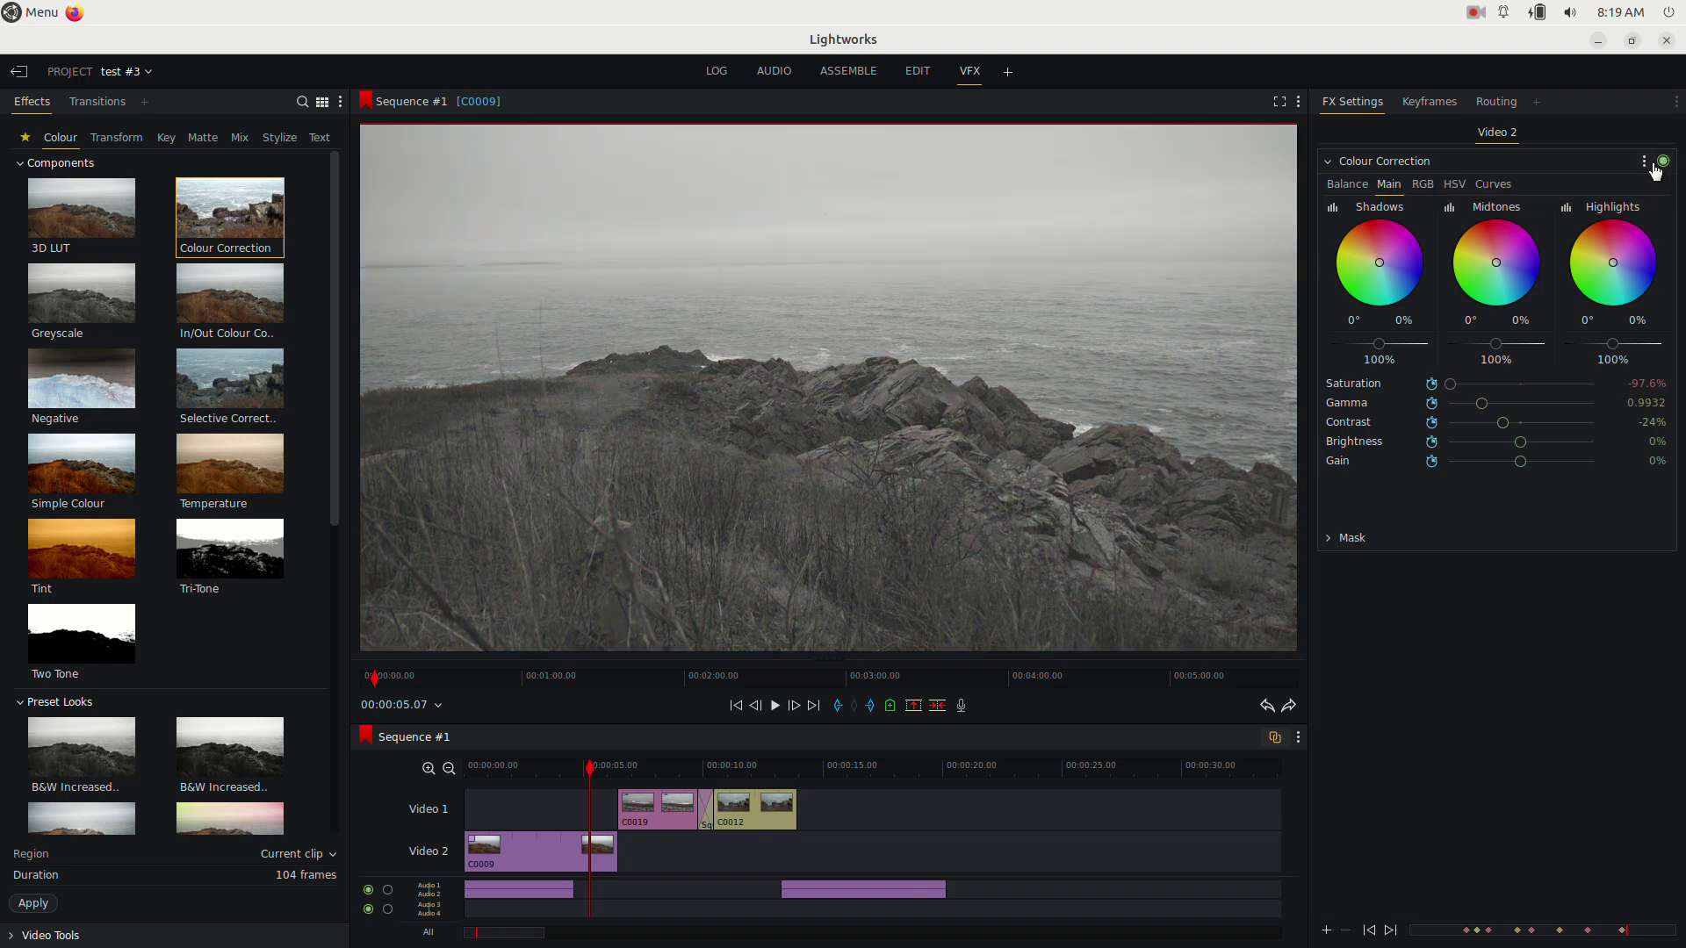
{"action": "left_click", "coordinate": [1646, 164]}
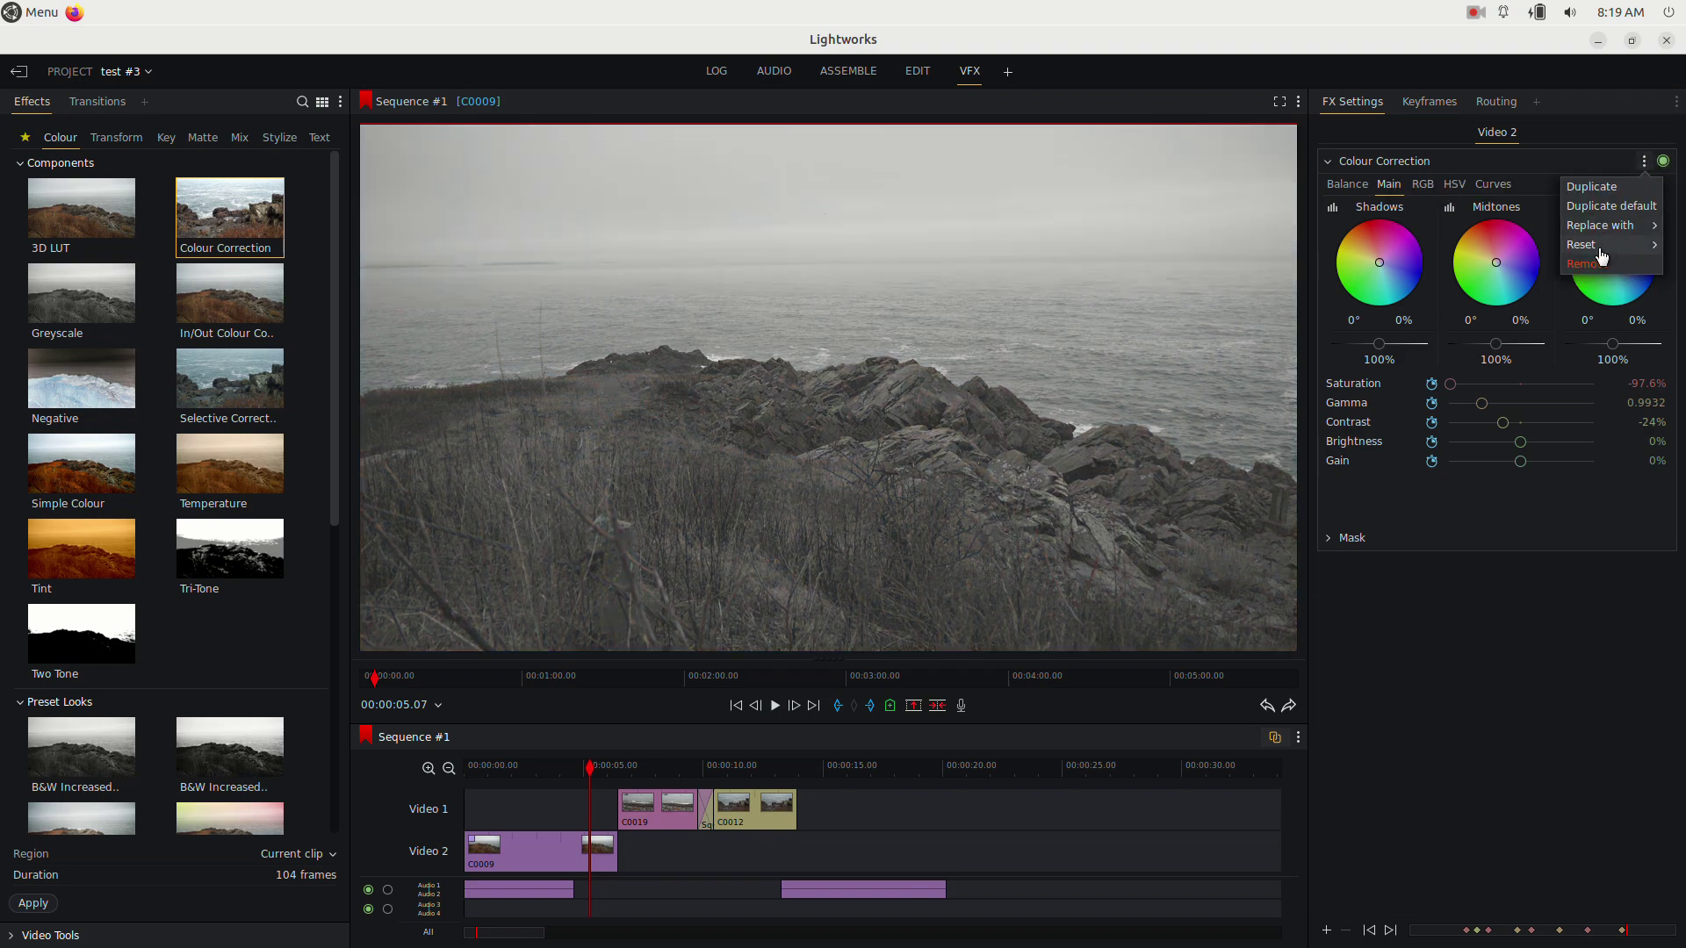
{"action": "mouse_move", "coordinate": [1596, 251]}
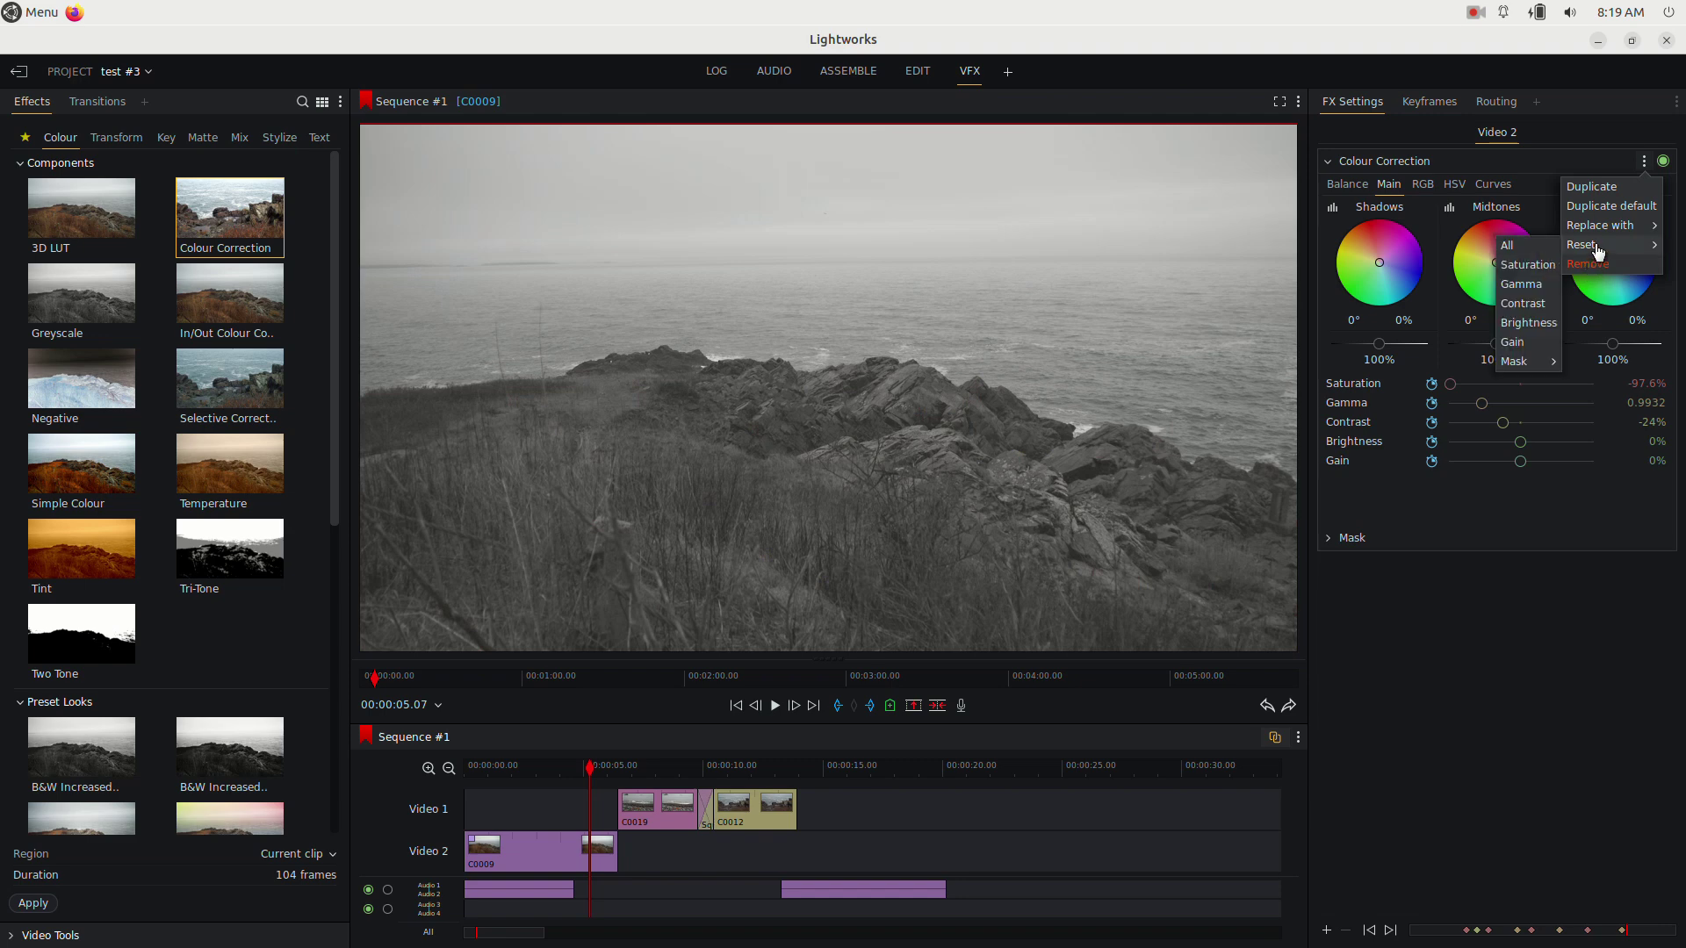
{"action": "left_click", "coordinate": [1524, 251]}
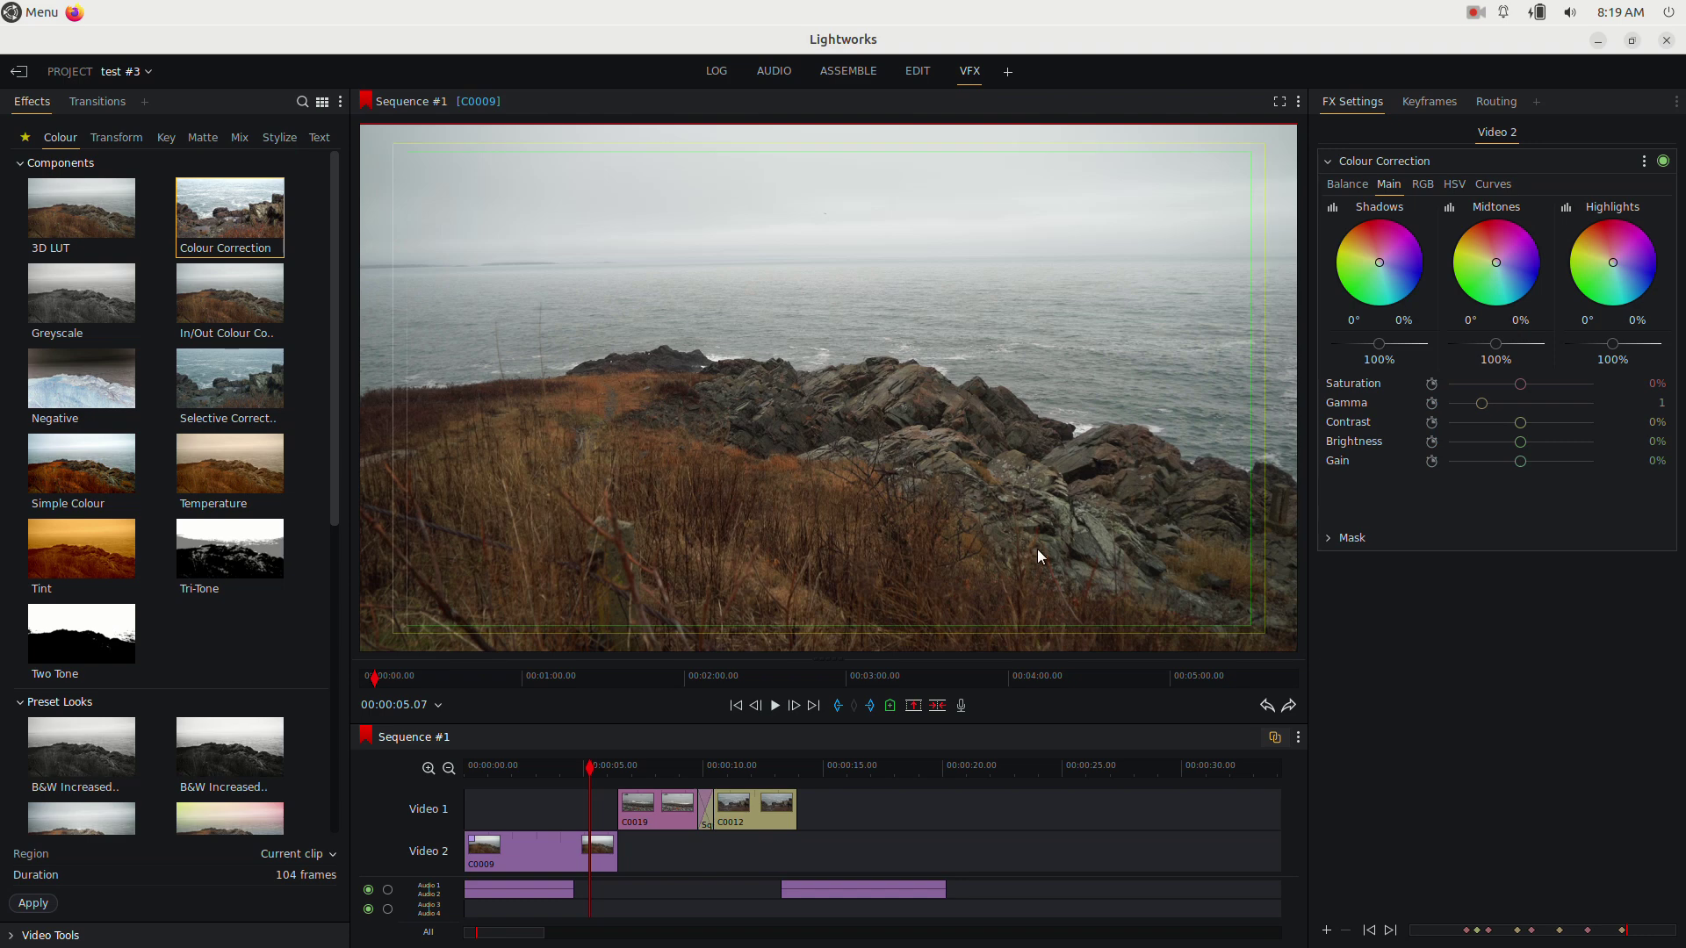
Step: With the video scopes shown at 00:00:02.24, set the Colour Correction Highlights level to 112.9% and the Shadows level to 87%
{"action": "left_click", "coordinate": [532, 763]}
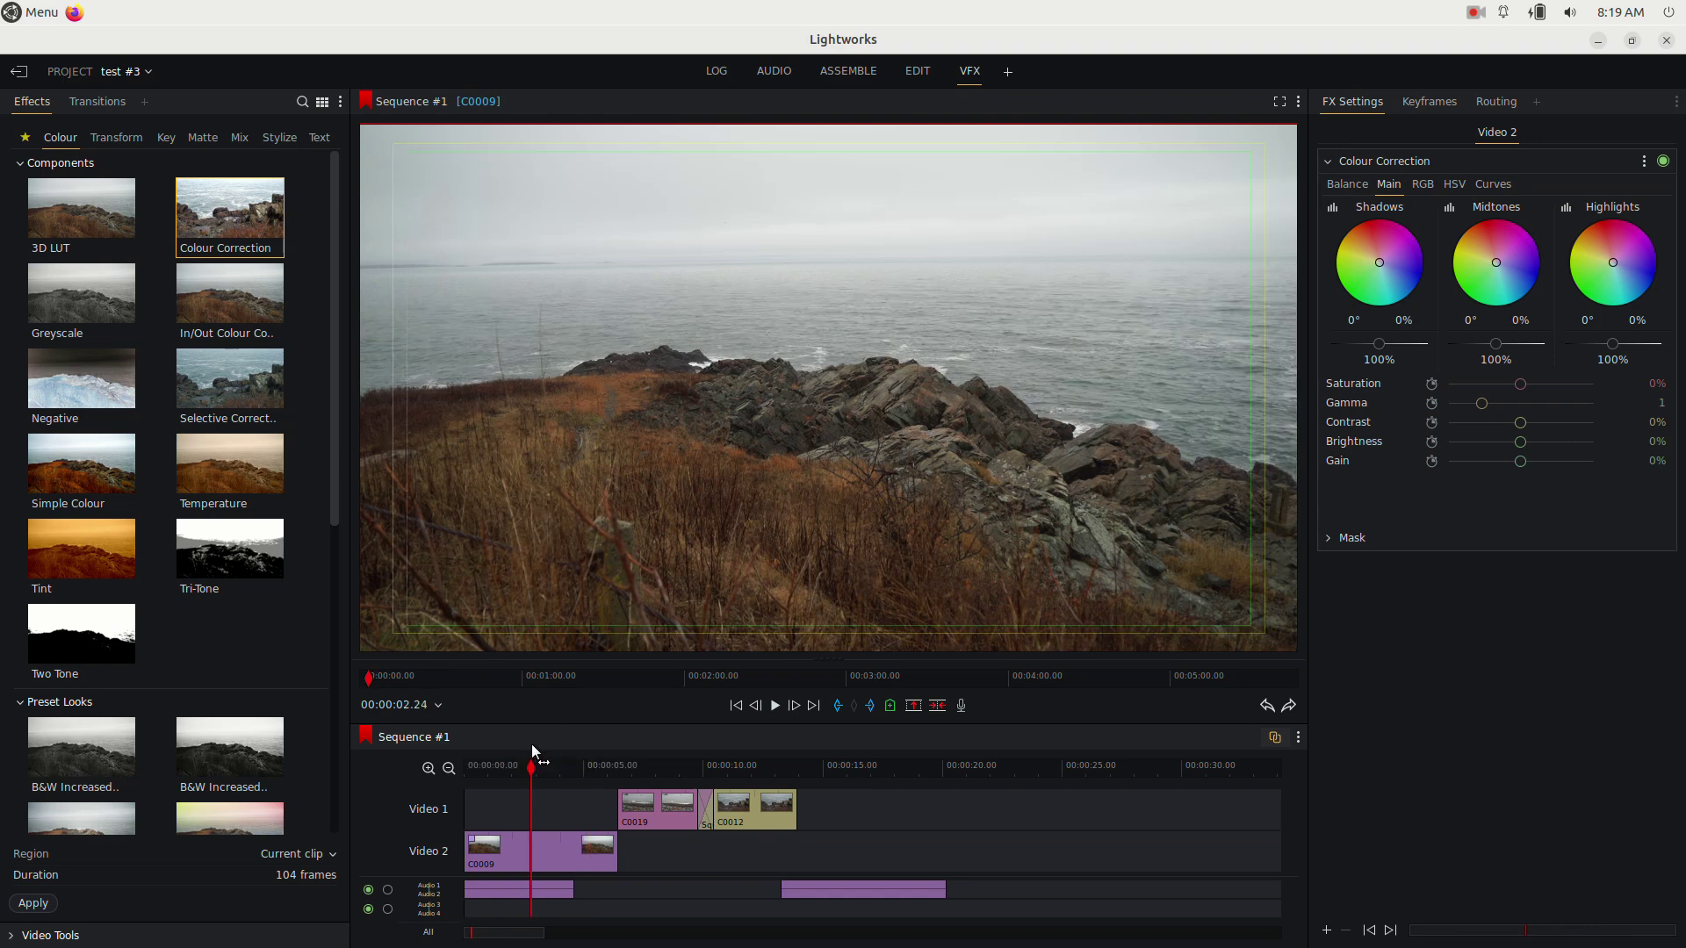
{"action": "left_click", "coordinate": [12, 939]}
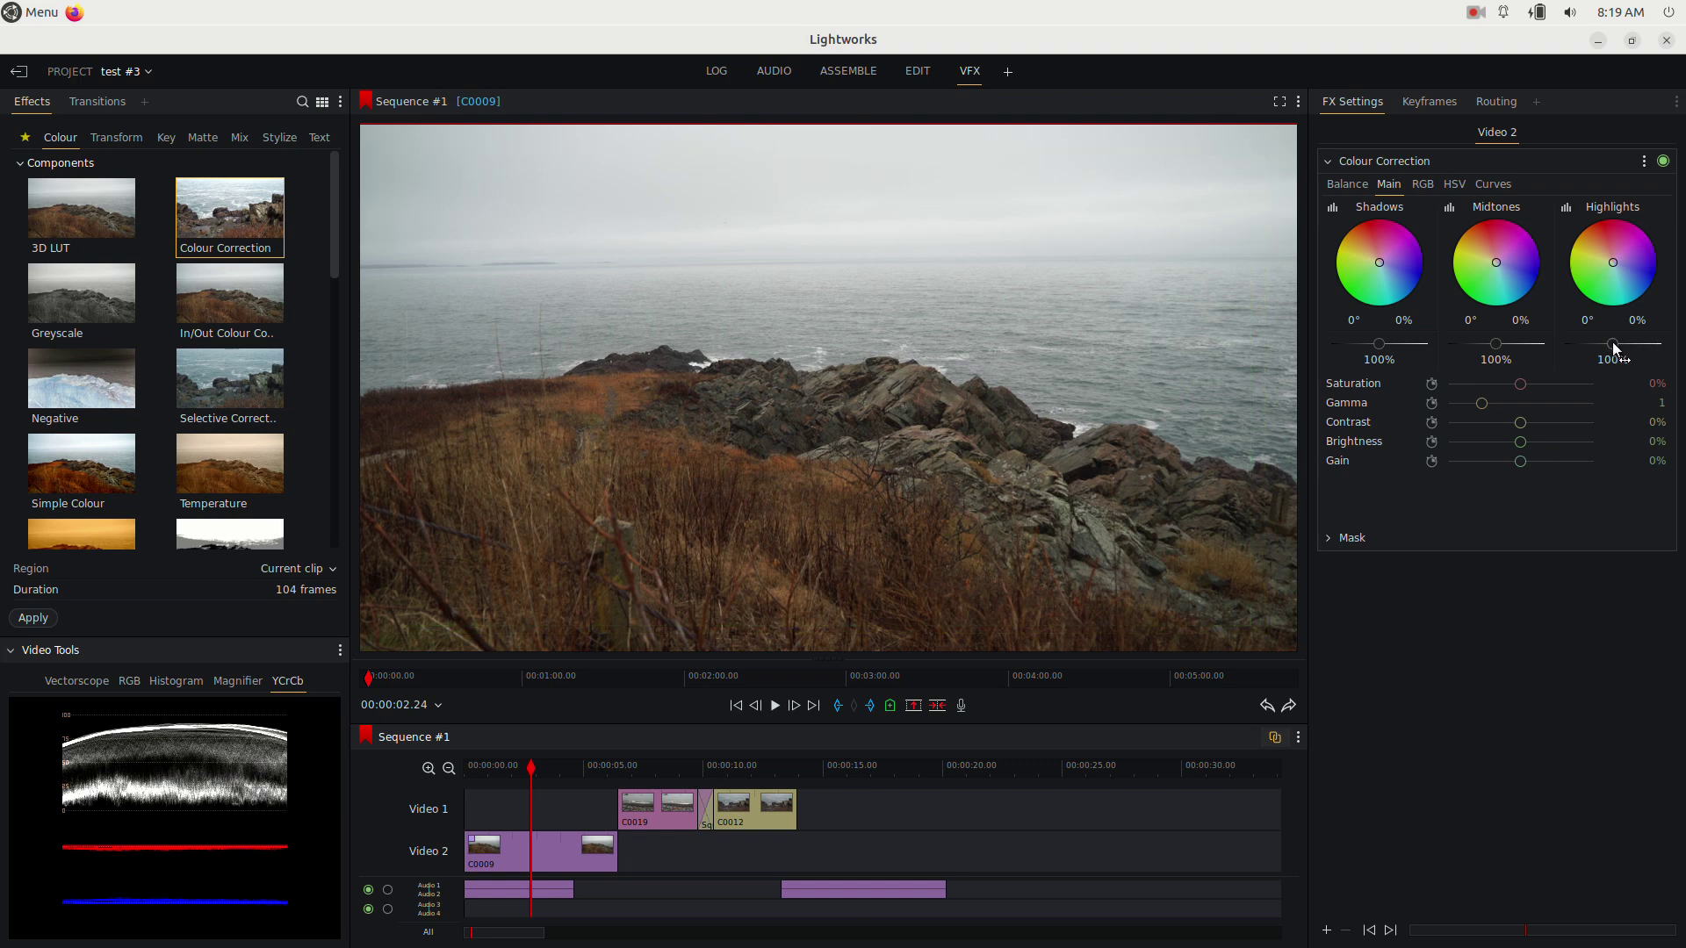
{"action": "left_click_drag", "start_coordinate": [1614, 346], "coordinate": [1625, 341]}
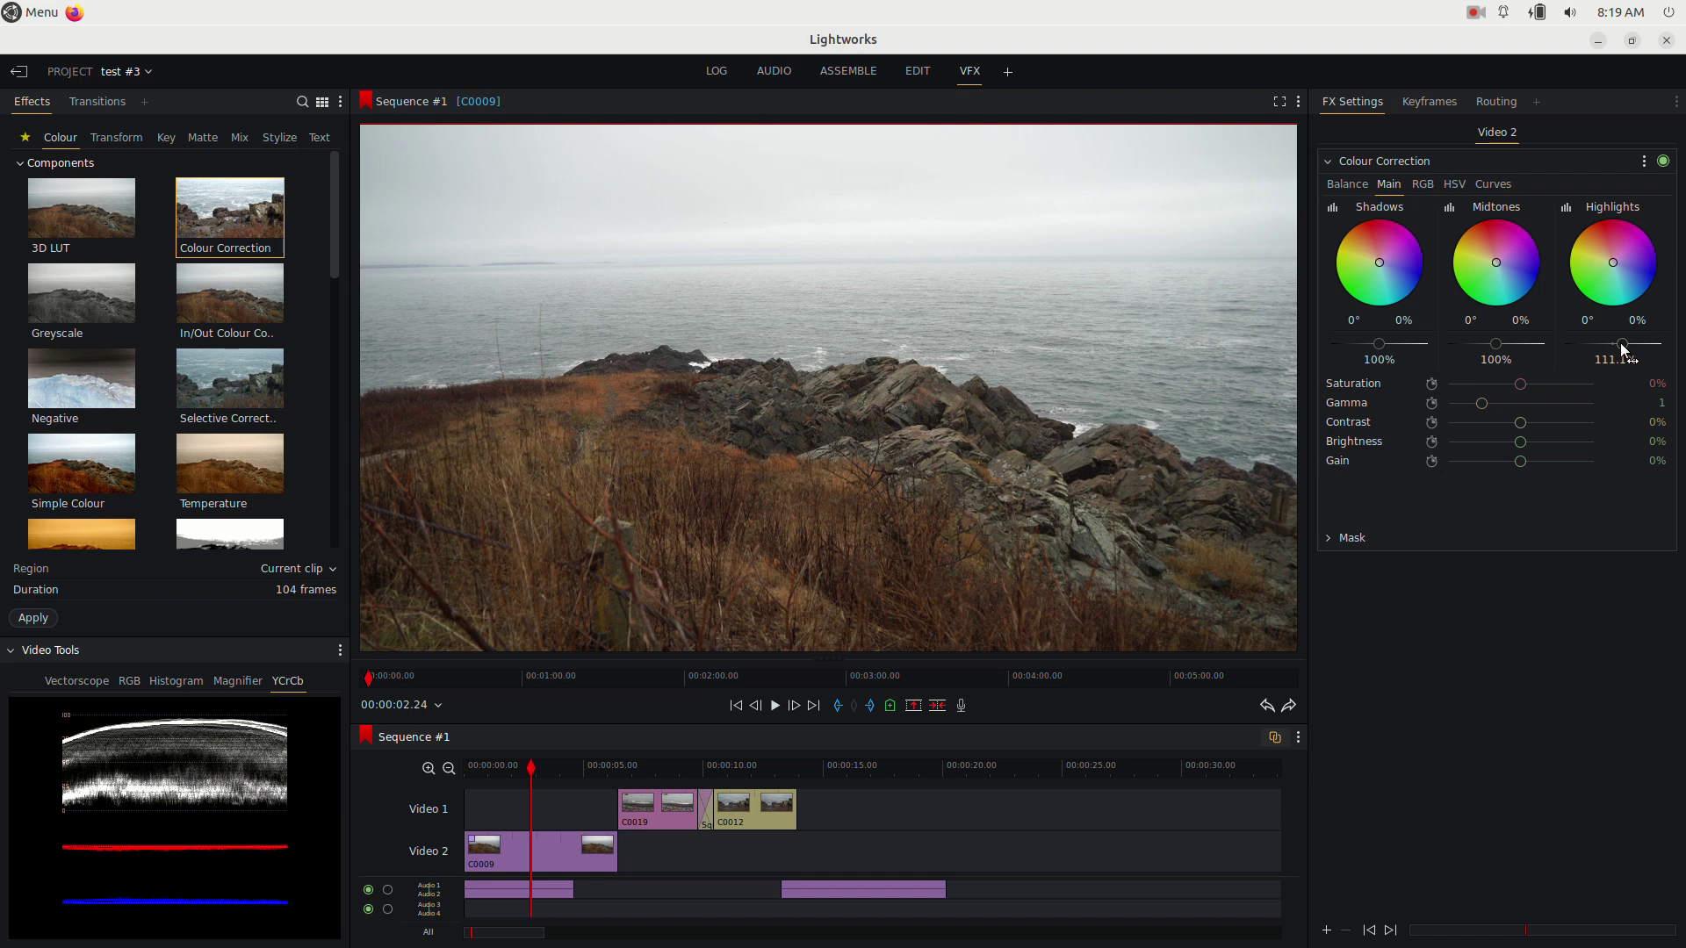
{"action": "left_click_drag", "start_coordinate": [1620, 343], "coordinate": [1621, 340]}
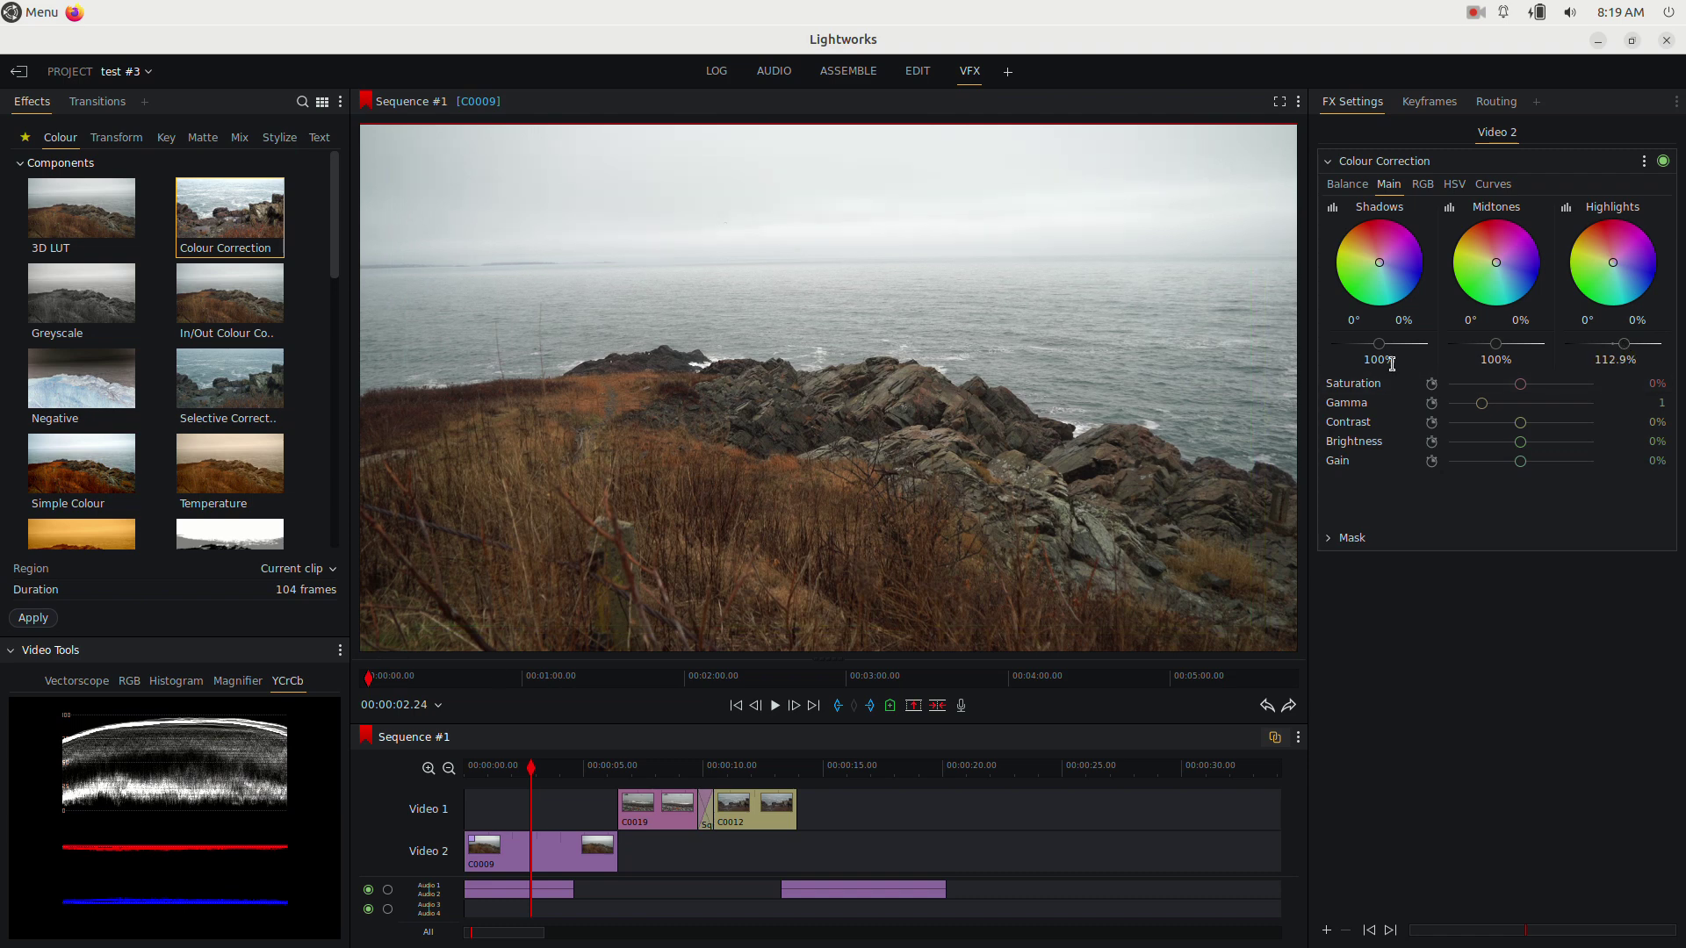
{"action": "left_click_drag", "start_coordinate": [1383, 347], "coordinate": [1366, 347]}
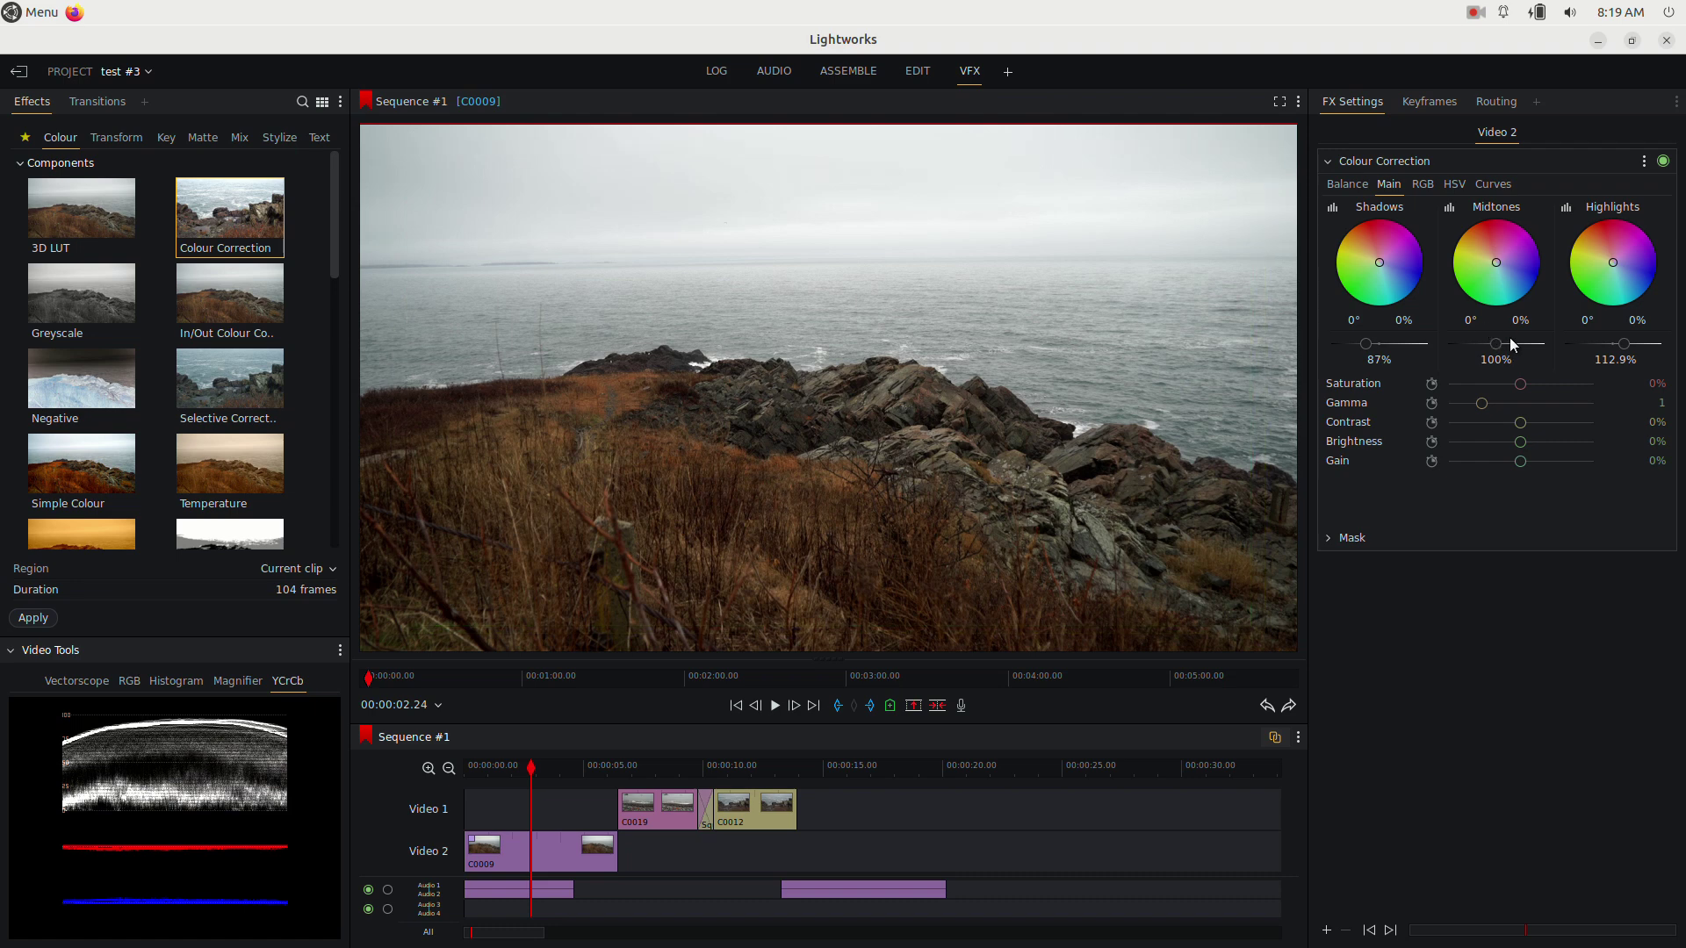
Step: Switch the video scope display from YCrCb to the Vectorscope
{"action": "left_click", "coordinate": [87, 686]}
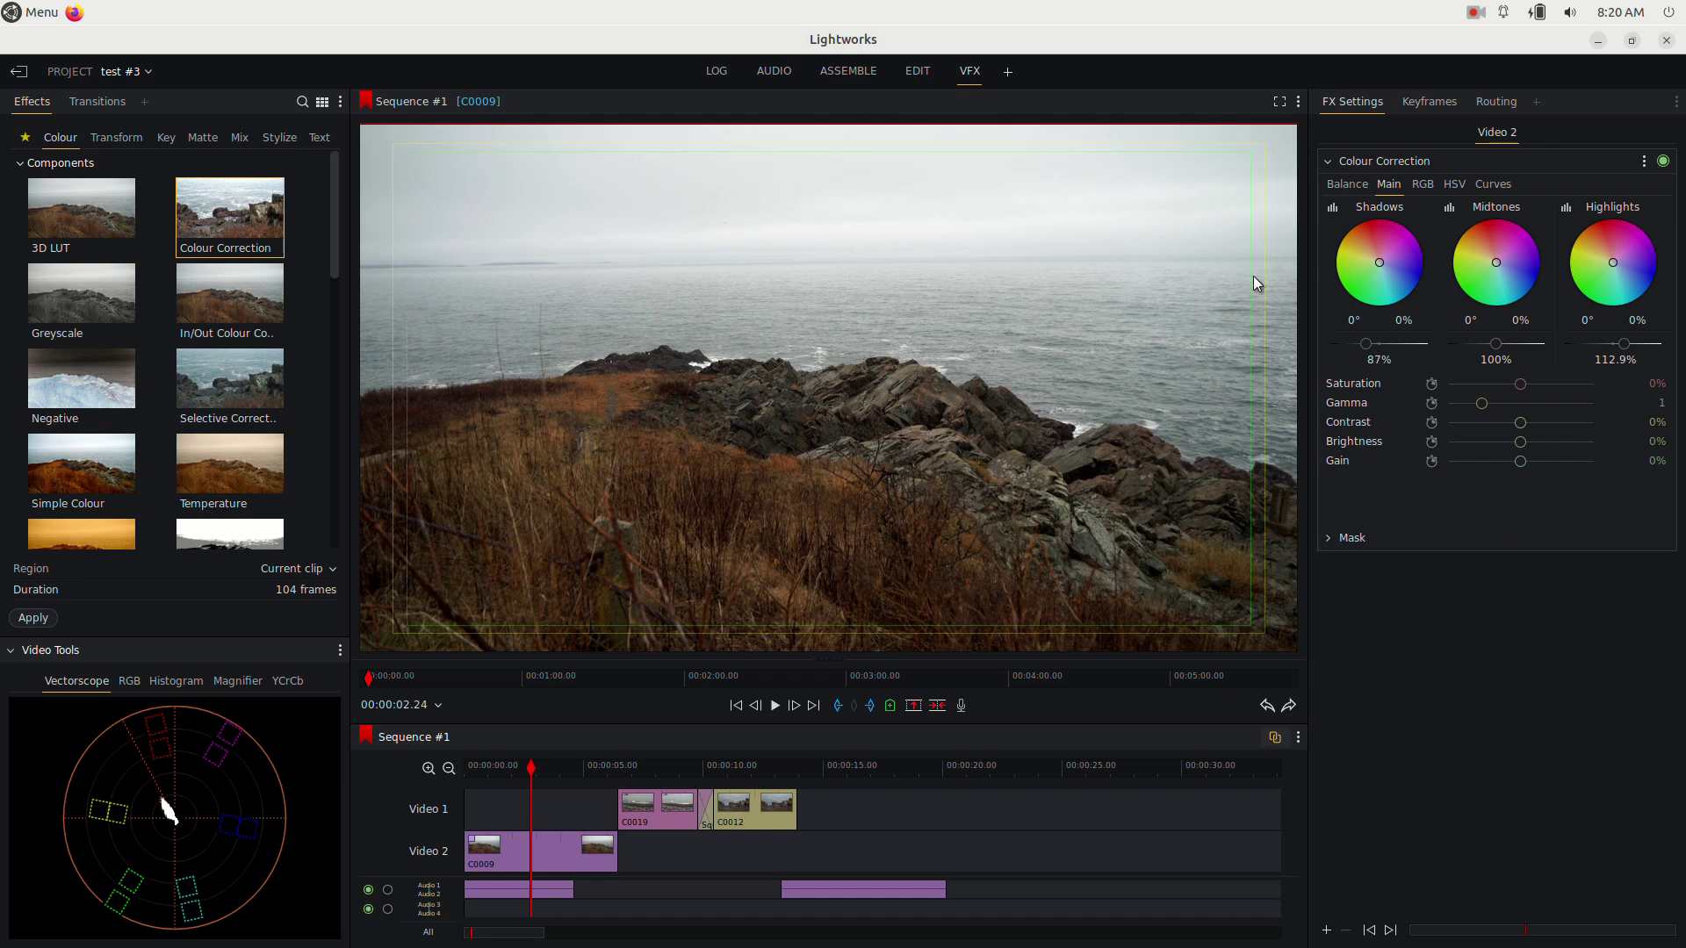
Step: Set the Colour Correction Saturation to 53.3% on C0009 and switch the video scope display to RGB
{"action": "left_click_drag", "start_coordinate": [1519, 380], "coordinate": [1567, 376]}
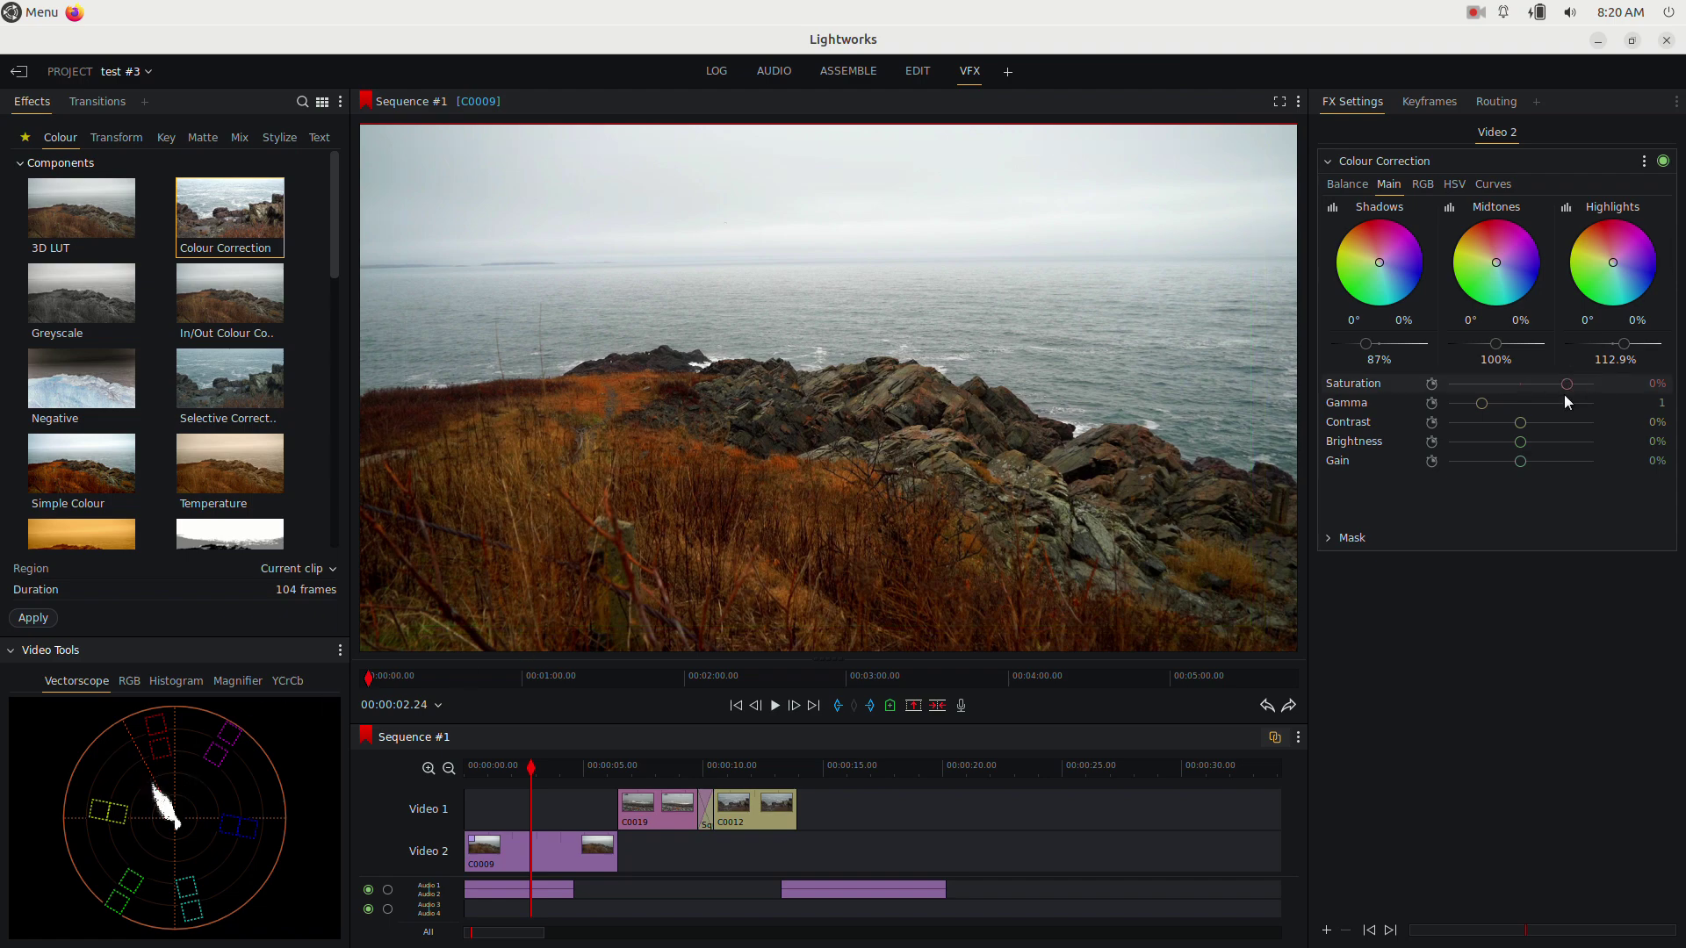
{"action": "left_click_drag", "start_coordinate": [1566, 386], "coordinate": [1559, 387]}
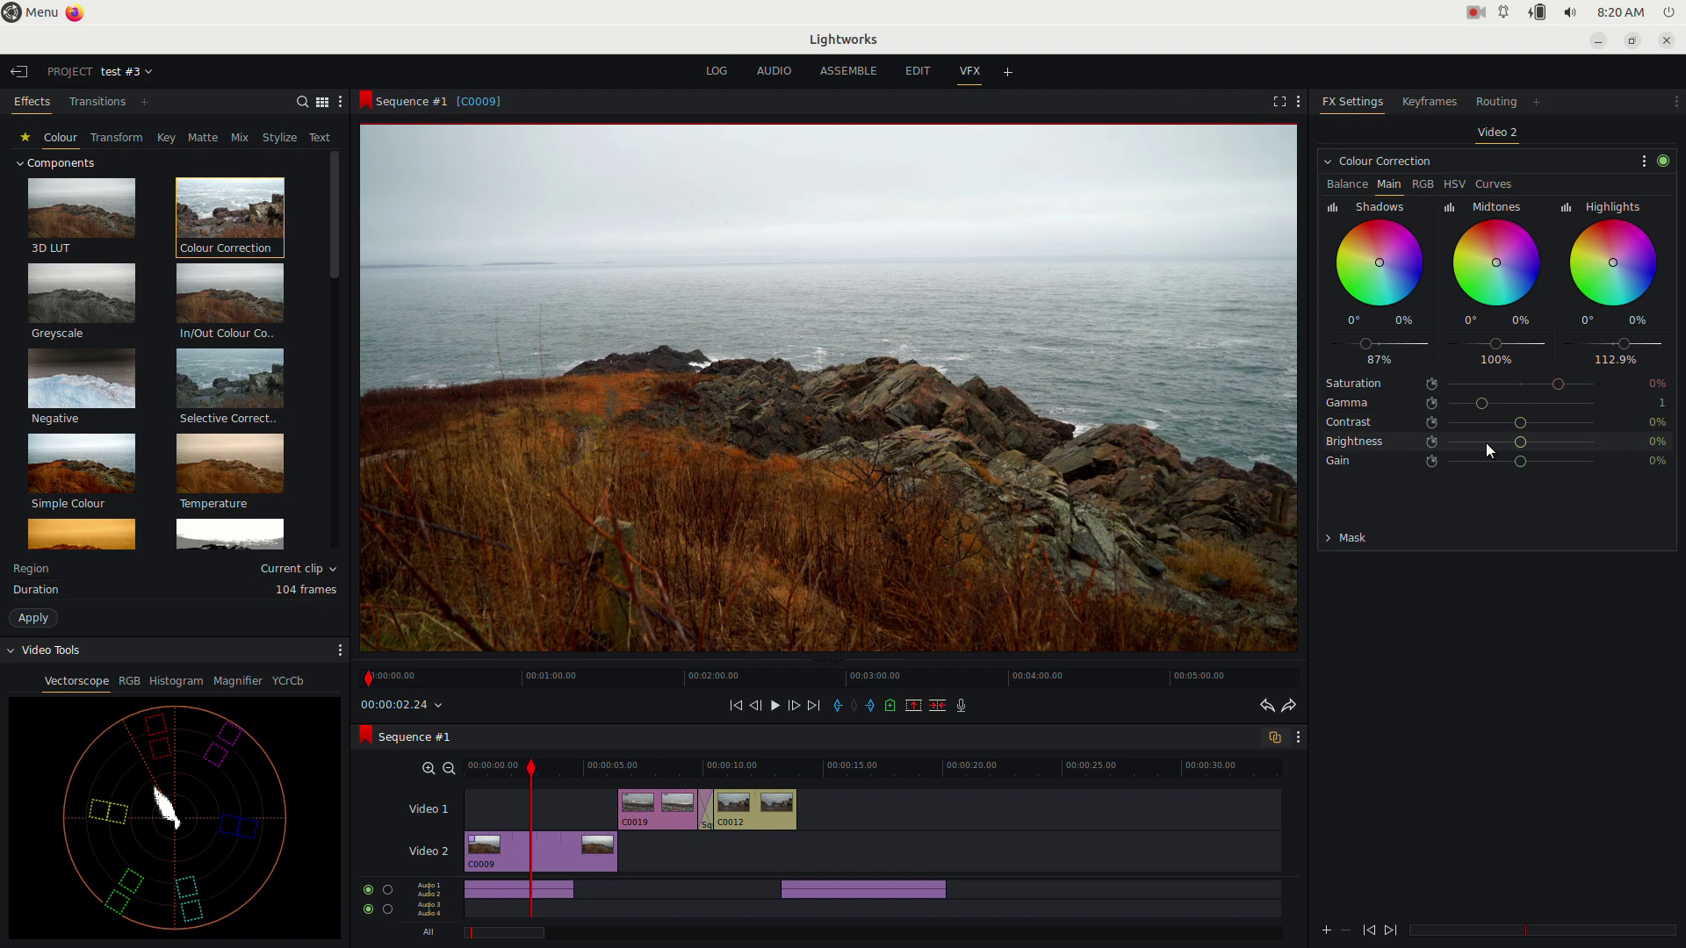
{"action": "left_click", "coordinate": [128, 683]}
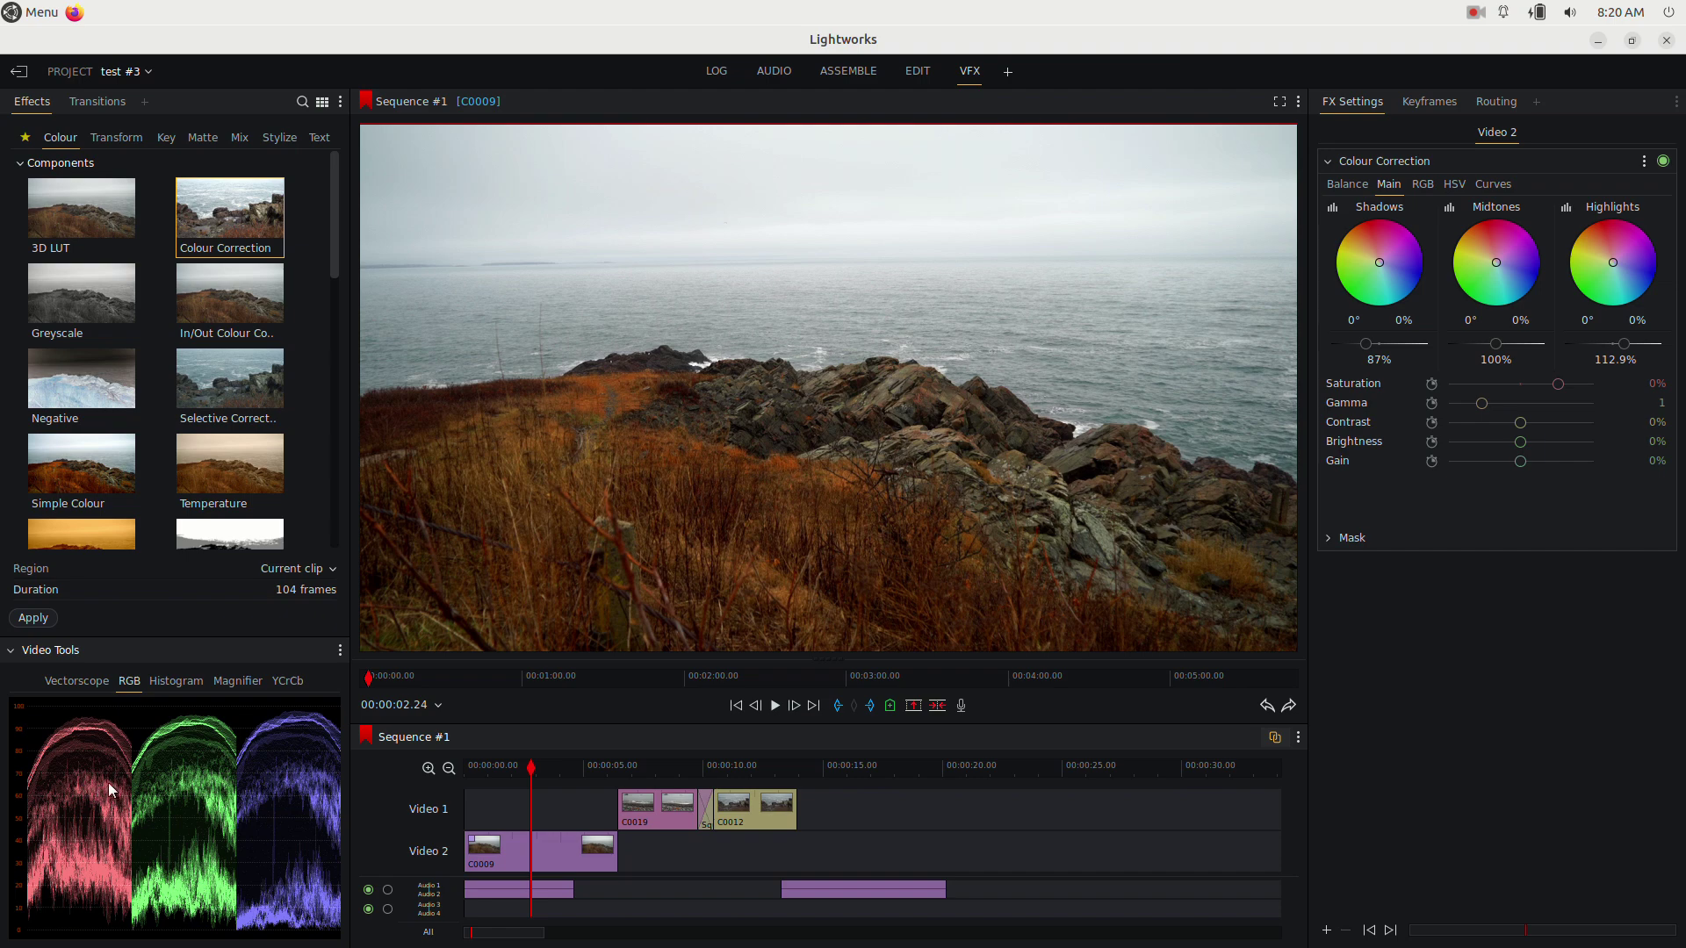
Step: Tint the C0009 midtones to about 348.86° at 2.57% and the shadows to about 215.6° at 7.6% with the Colour Correction wheels
{"action": "left_click", "coordinate": [1495, 261]}
{"action": "left_click_drag", "start_coordinate": [1497, 262], "coordinate": [1494, 241]}
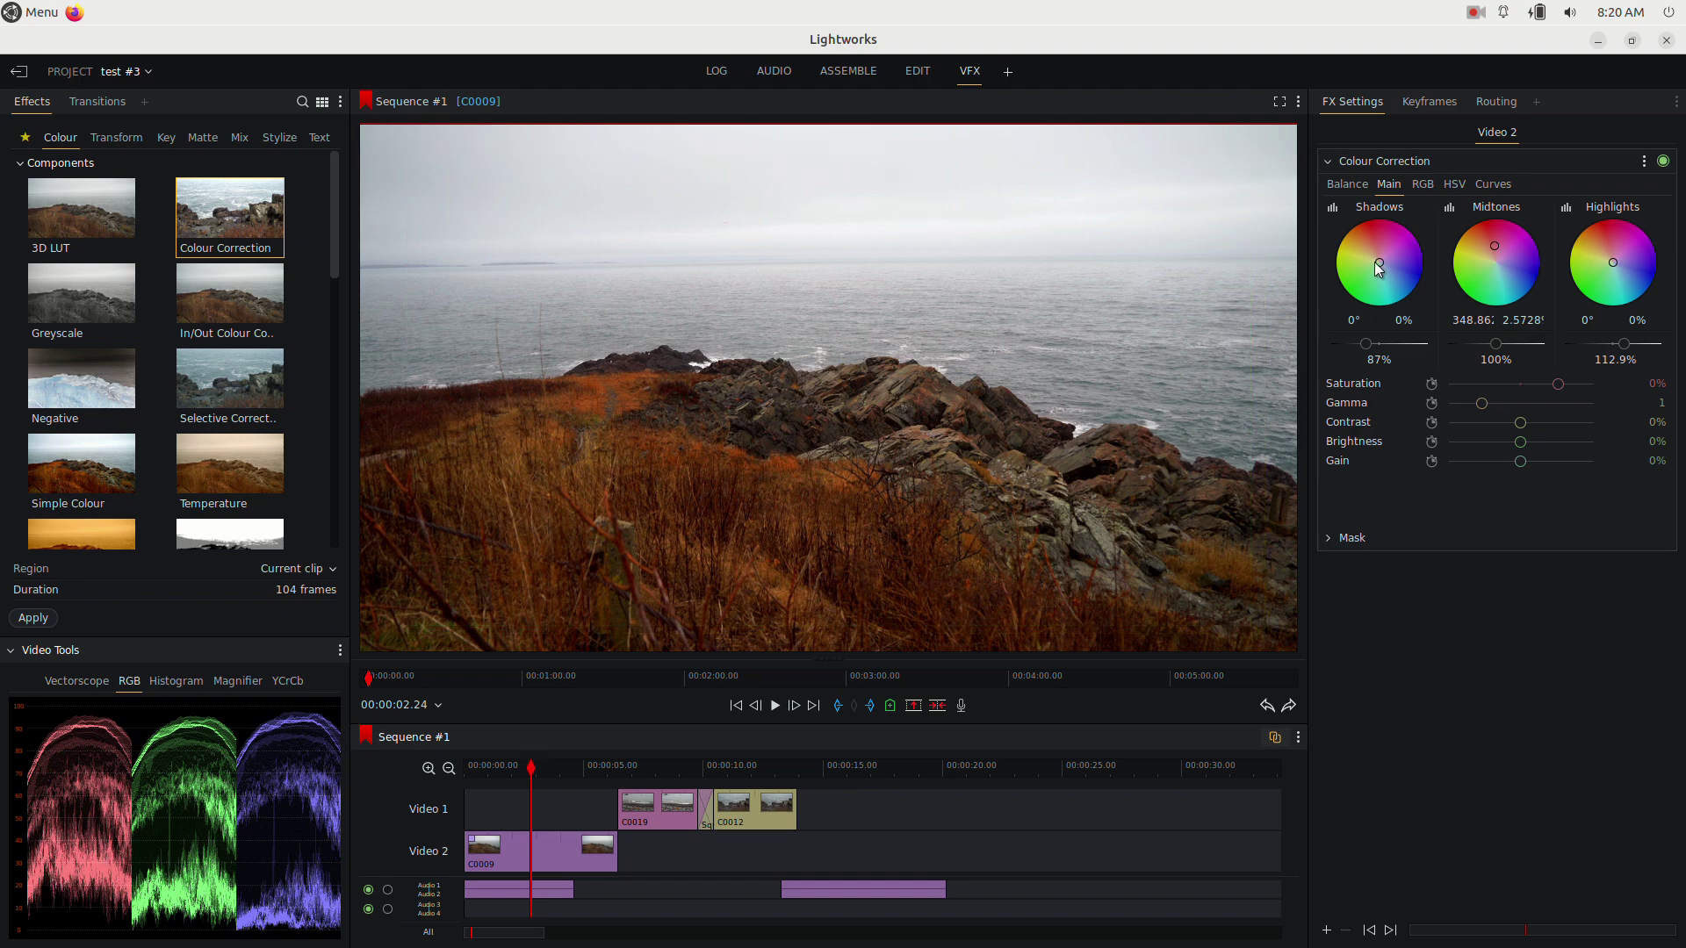
{"action": "left_click_drag", "start_coordinate": [1381, 261], "coordinate": [1400, 282]}
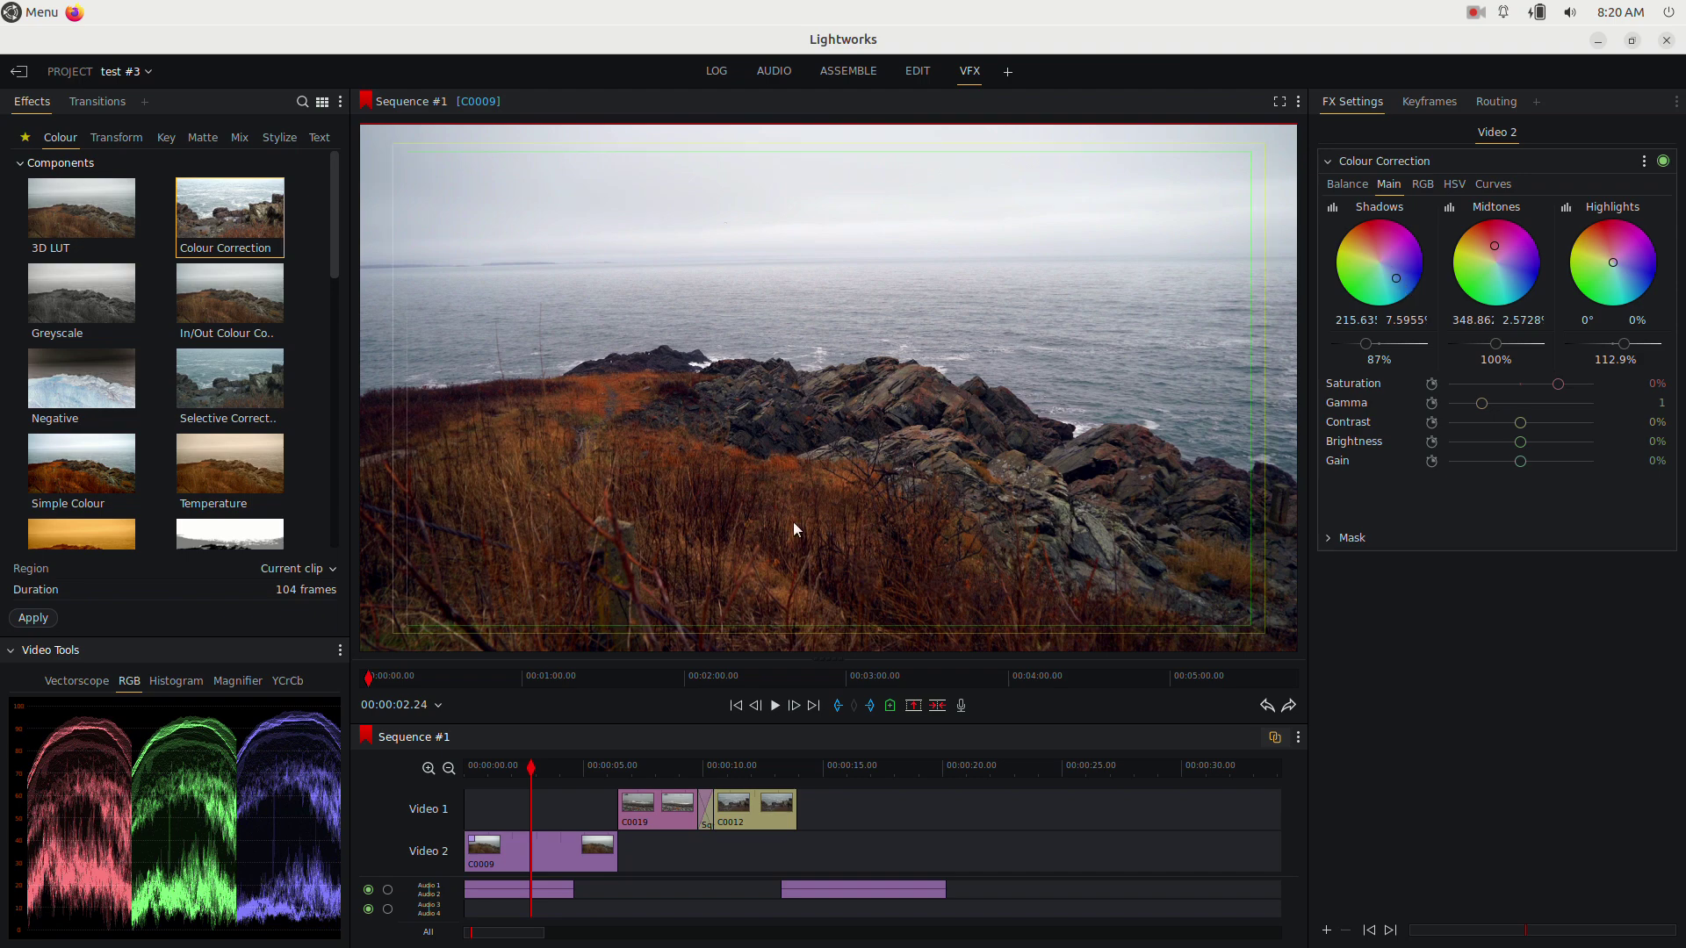
Step: Play C0009 from about 00:00:01 to review the colour-corrected result
{"action": "left_click", "coordinate": [499, 771]}
{"action": "key", "text": "space"}
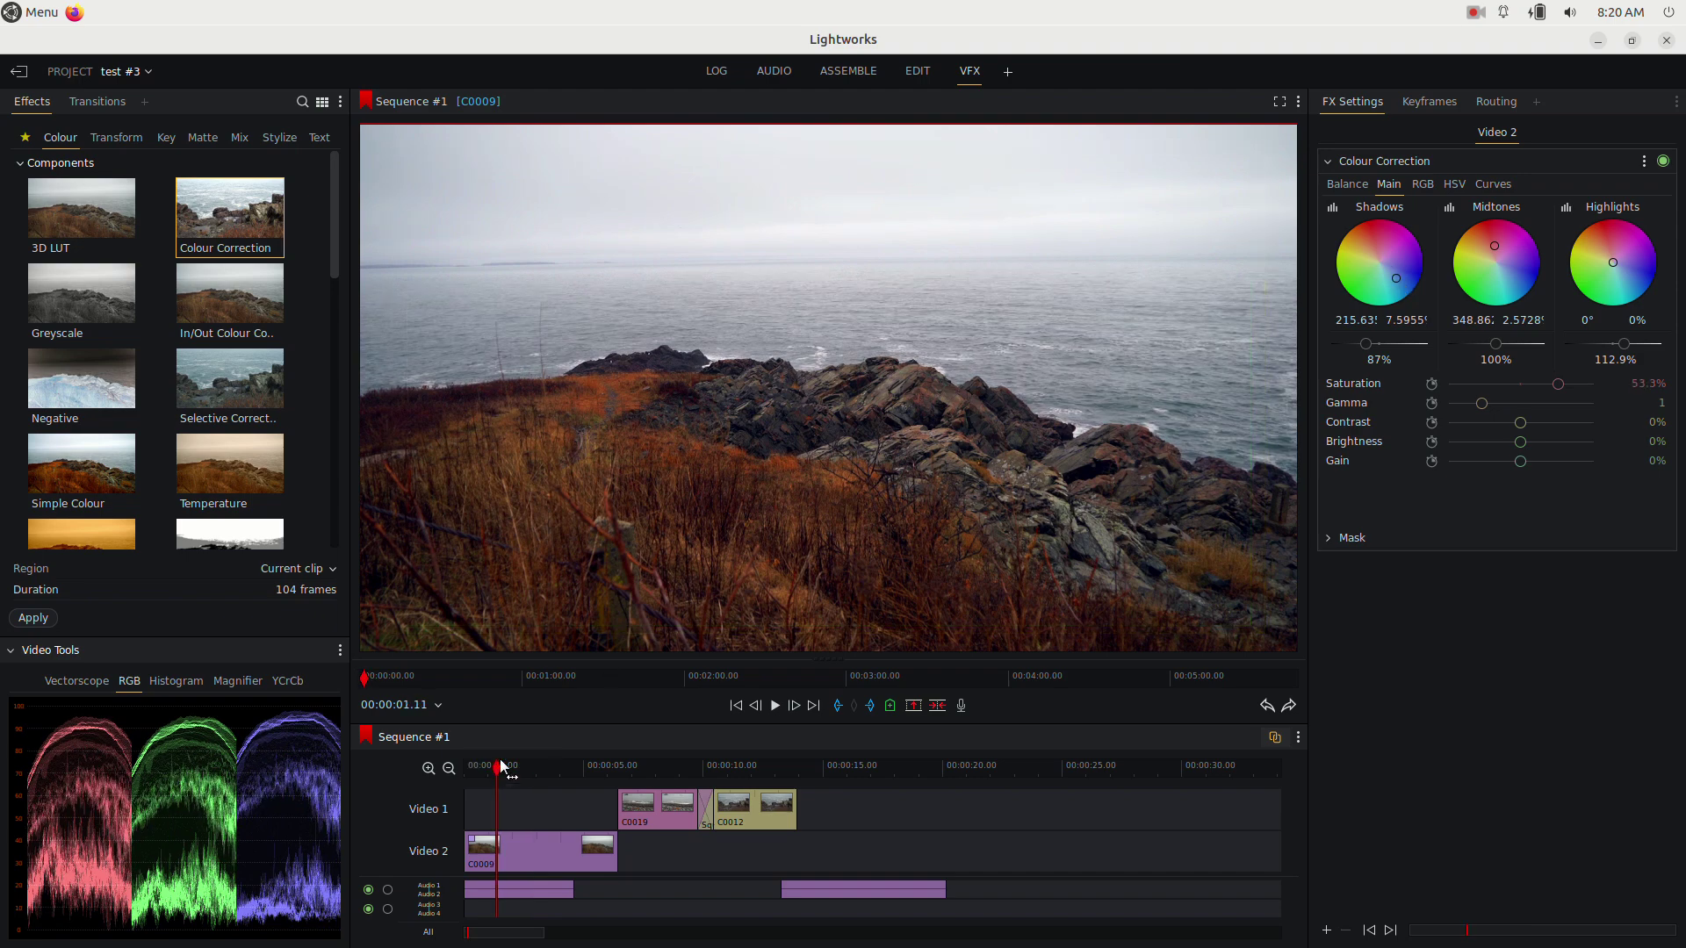
{"action": "key", "text": "space"}
Step: Apply the Transform 3D effect to clip C0012 on Video 1
{"action": "left_click", "coordinate": [756, 768]}
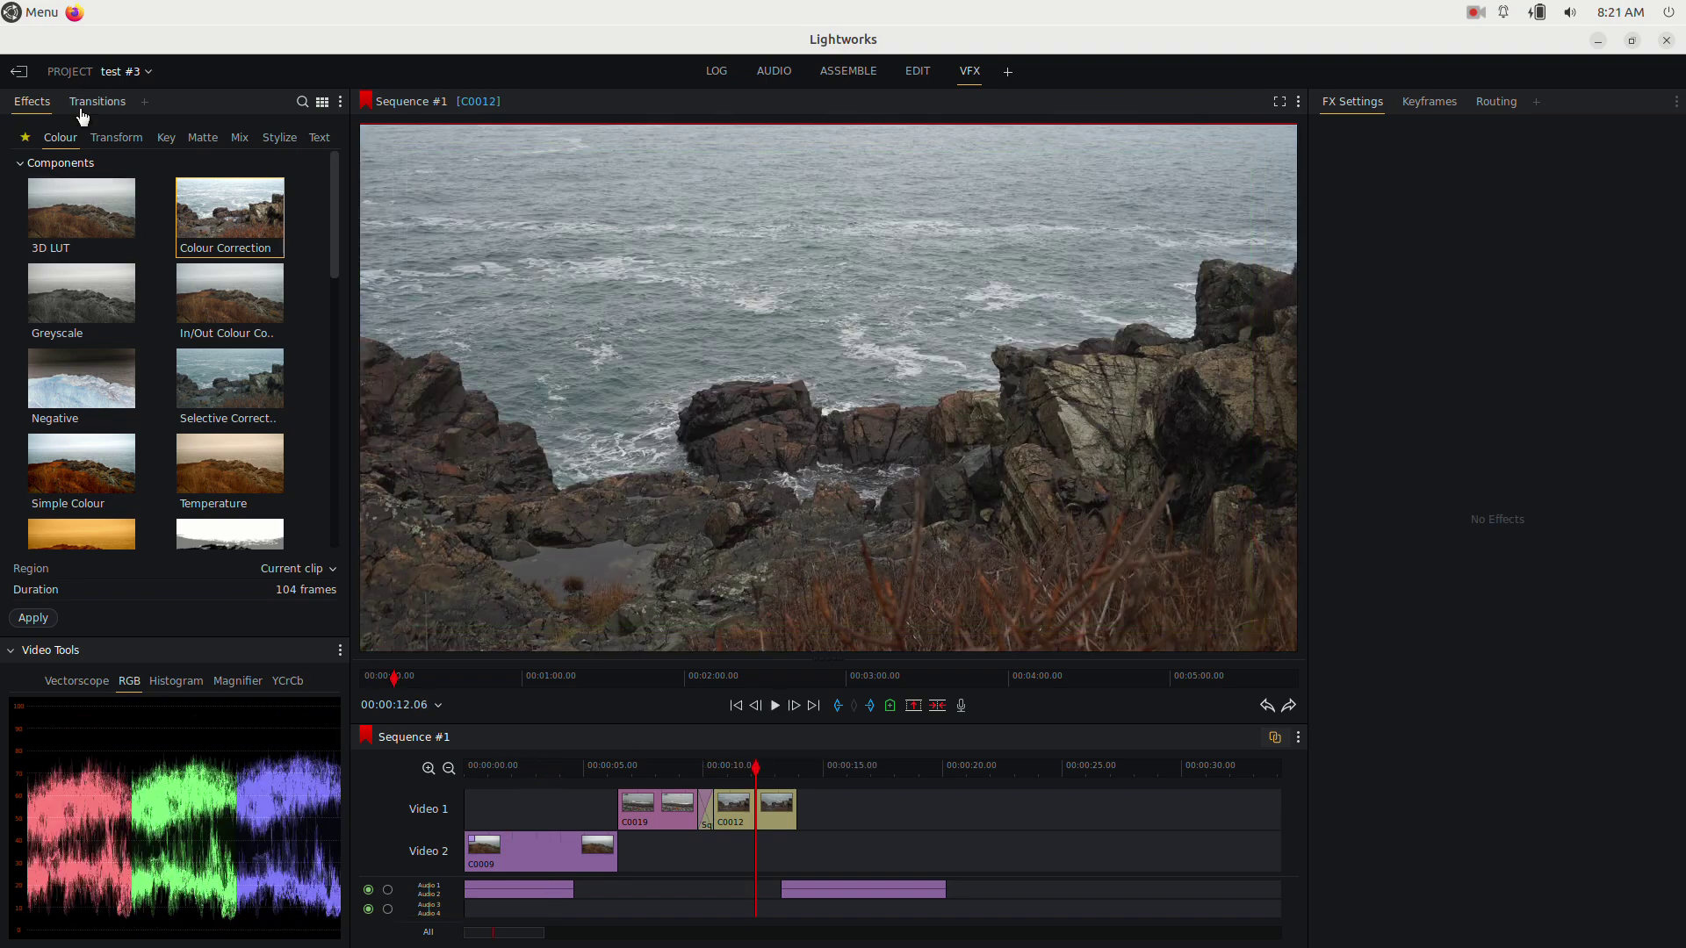
{"action": "left_click", "coordinate": [137, 139]}
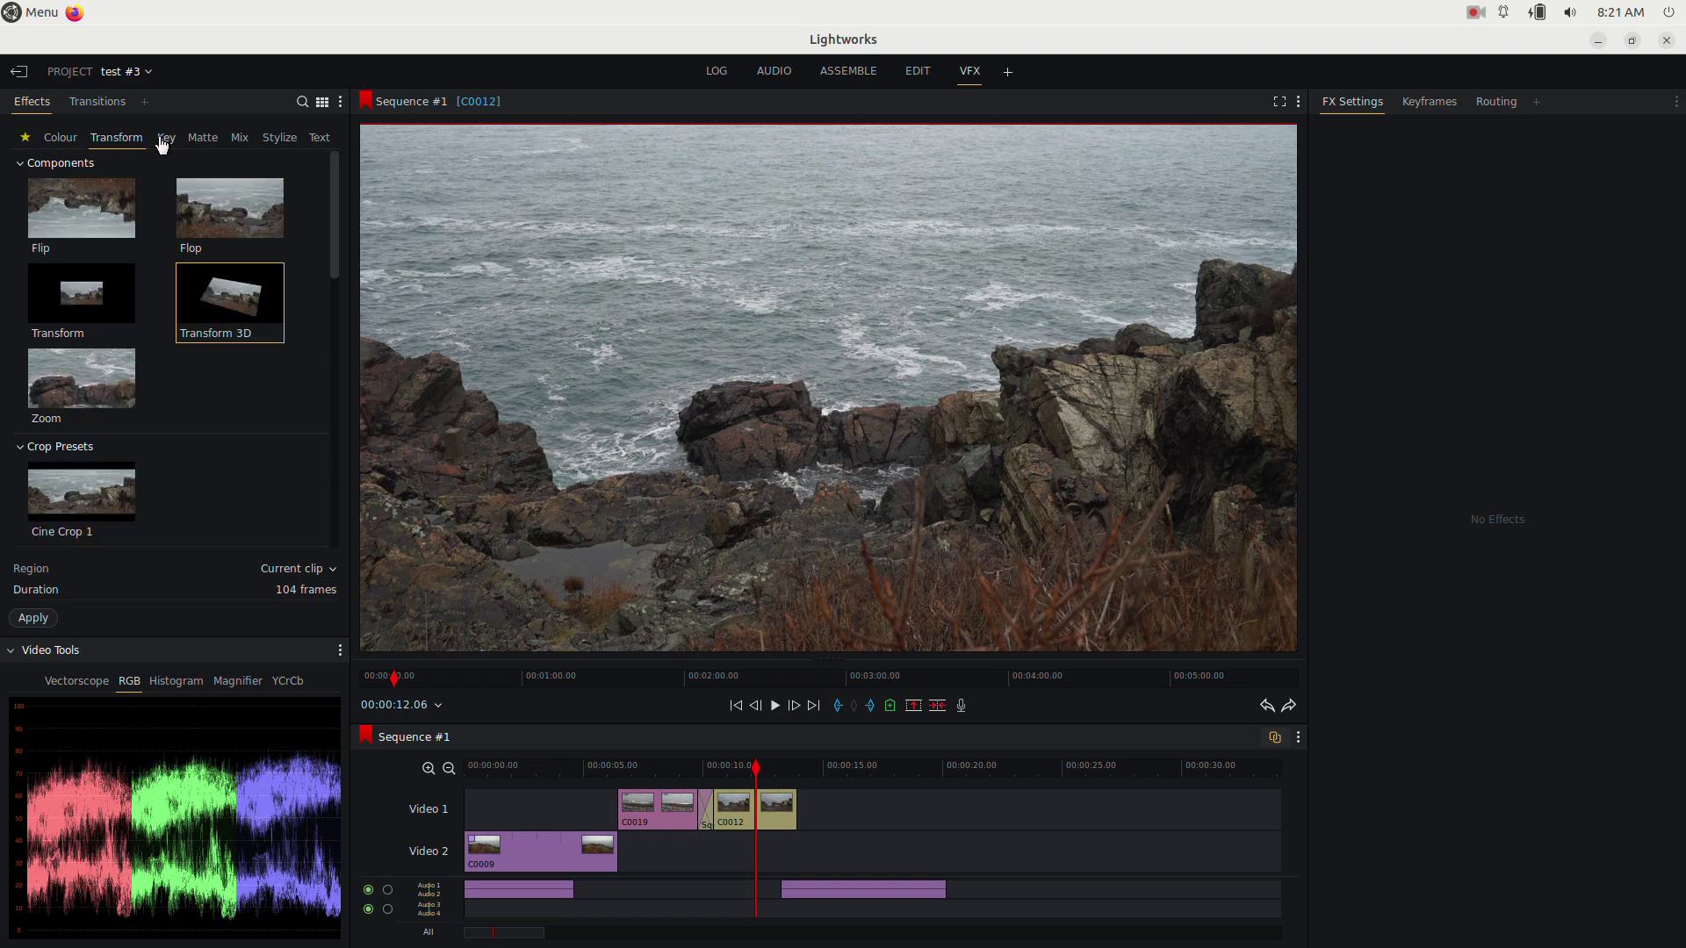
{"action": "left_click", "coordinate": [165, 138]}
{"action": "left_click", "coordinate": [203, 138]}
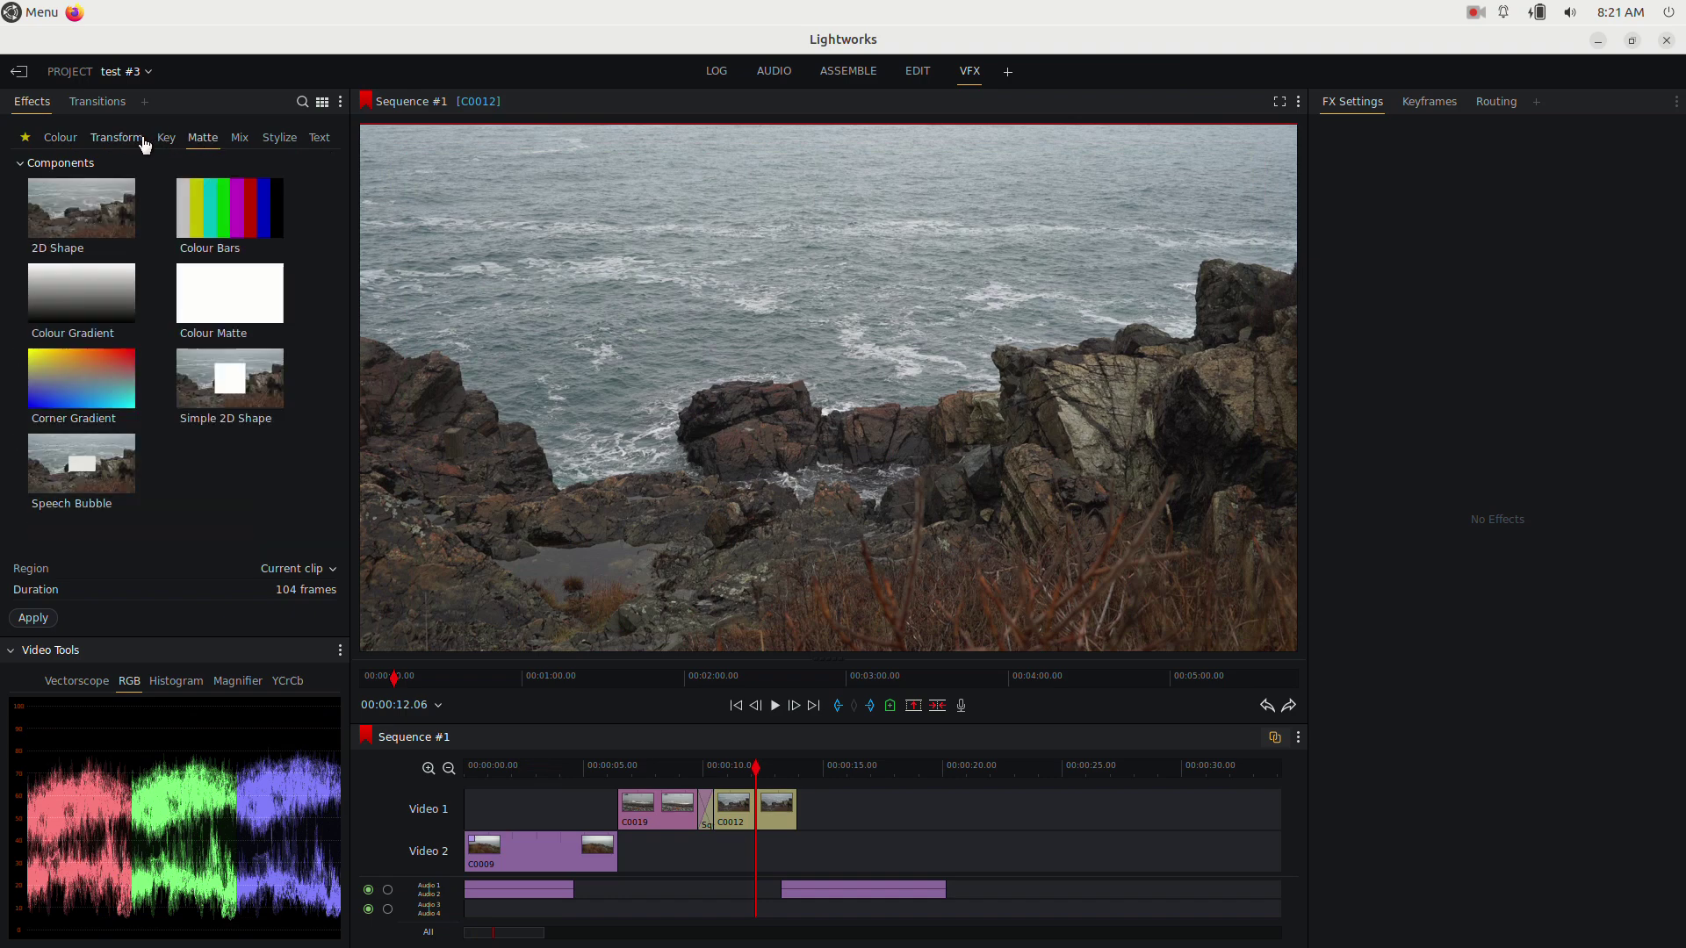
{"action": "left_click", "coordinate": [114, 137]}
{"action": "left_click_drag", "start_coordinate": [227, 304], "coordinate": [743, 808]}
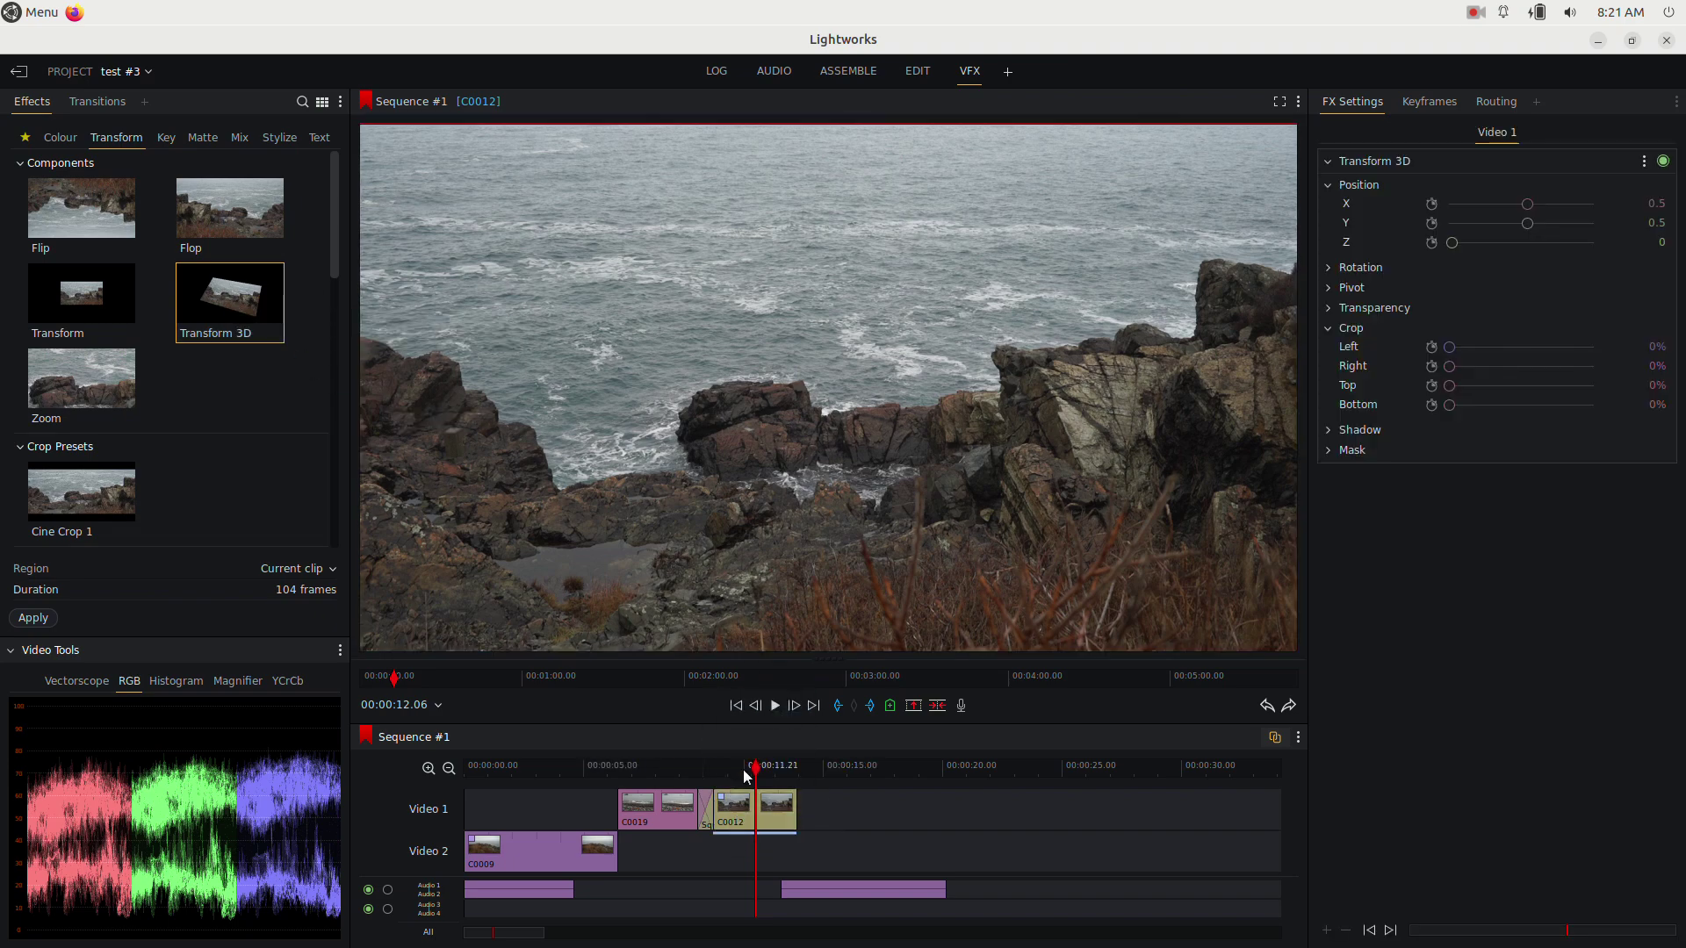
Step: At 00:00:11.16, enable keyframing for the Transform 3D X, Y and Z position and the Left, Right, Top and Bottom crop
{"action": "left_click", "coordinate": [740, 769]}
{"action": "left_click", "coordinate": [1431, 203]}
{"action": "left_click", "coordinate": [1432, 224]}
{"action": "left_click", "coordinate": [1431, 243]}
{"action": "left_click", "coordinate": [1432, 347]}
{"action": "left_click", "coordinate": [1431, 367]}
{"action": "left_click", "coordinate": [1431, 386]}
{"action": "left_click", "coordinate": [1432, 405]}
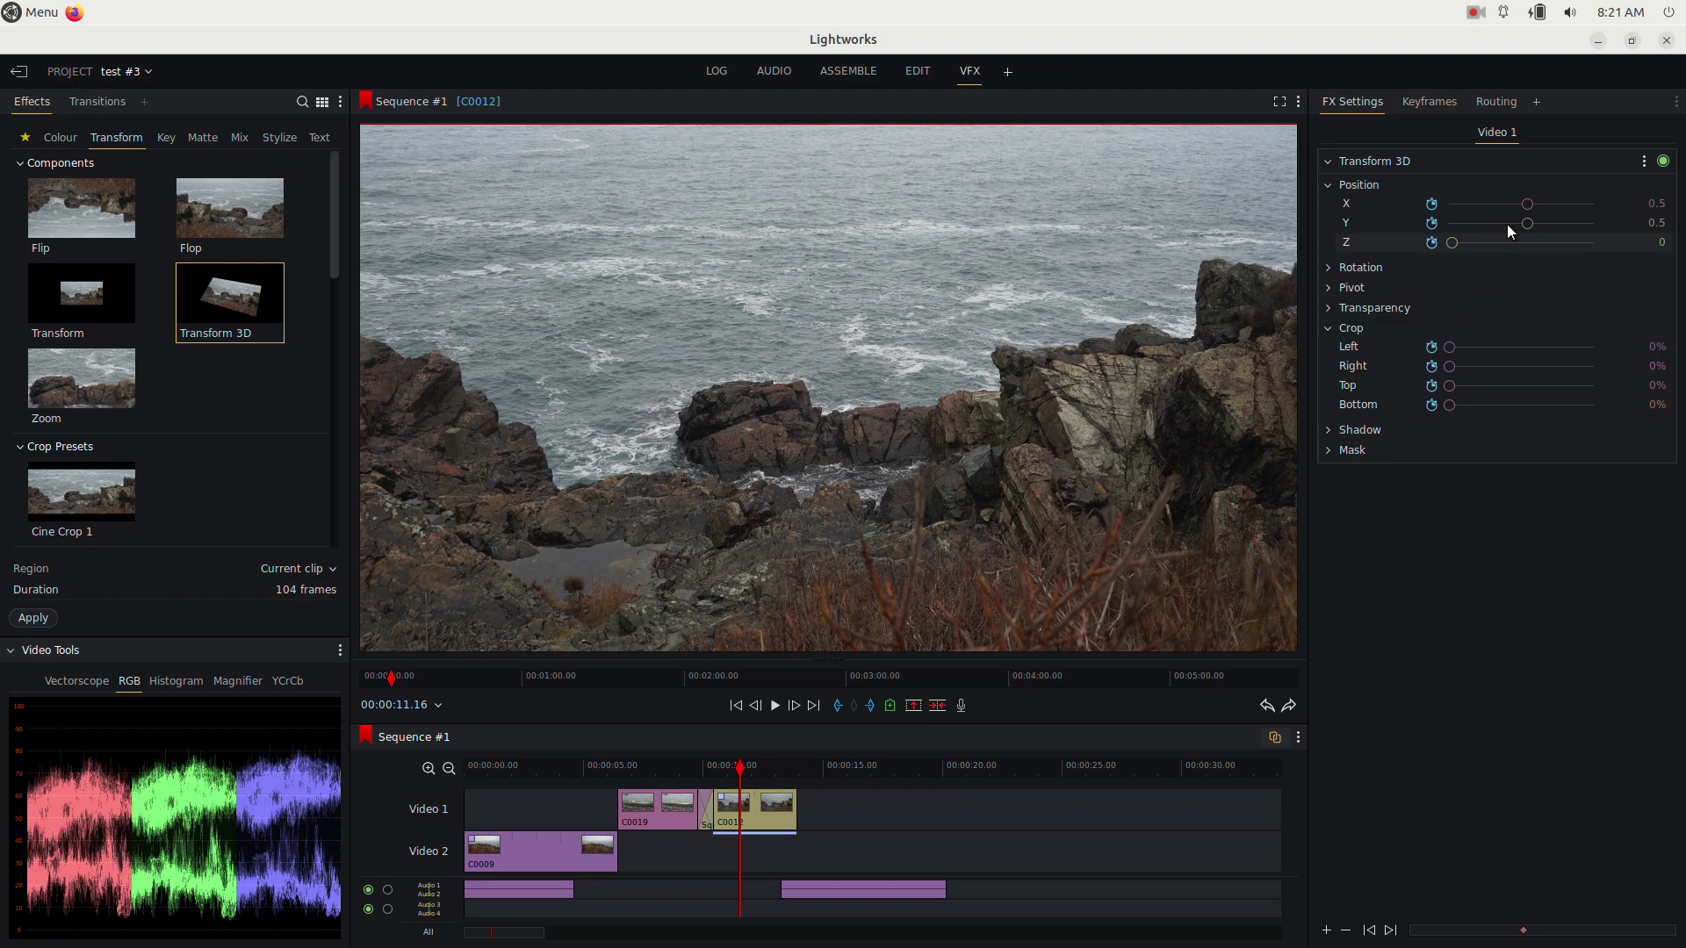
Step: Keyframe the C0012 position at X -0.277, Y 0.889, Z 4.883 at 00:00:11.16 and at X 1.1042, Y -0.0335 at 00:00:13.01
{"action": "left_click_drag", "start_coordinate": [1528, 204], "coordinate": [1462, 253]}
{"action": "left_click_drag", "start_coordinate": [741, 768], "coordinate": [776, 773]}
{"action": "left_click_drag", "start_coordinate": [593, 326], "coordinate": [1015, 480]}
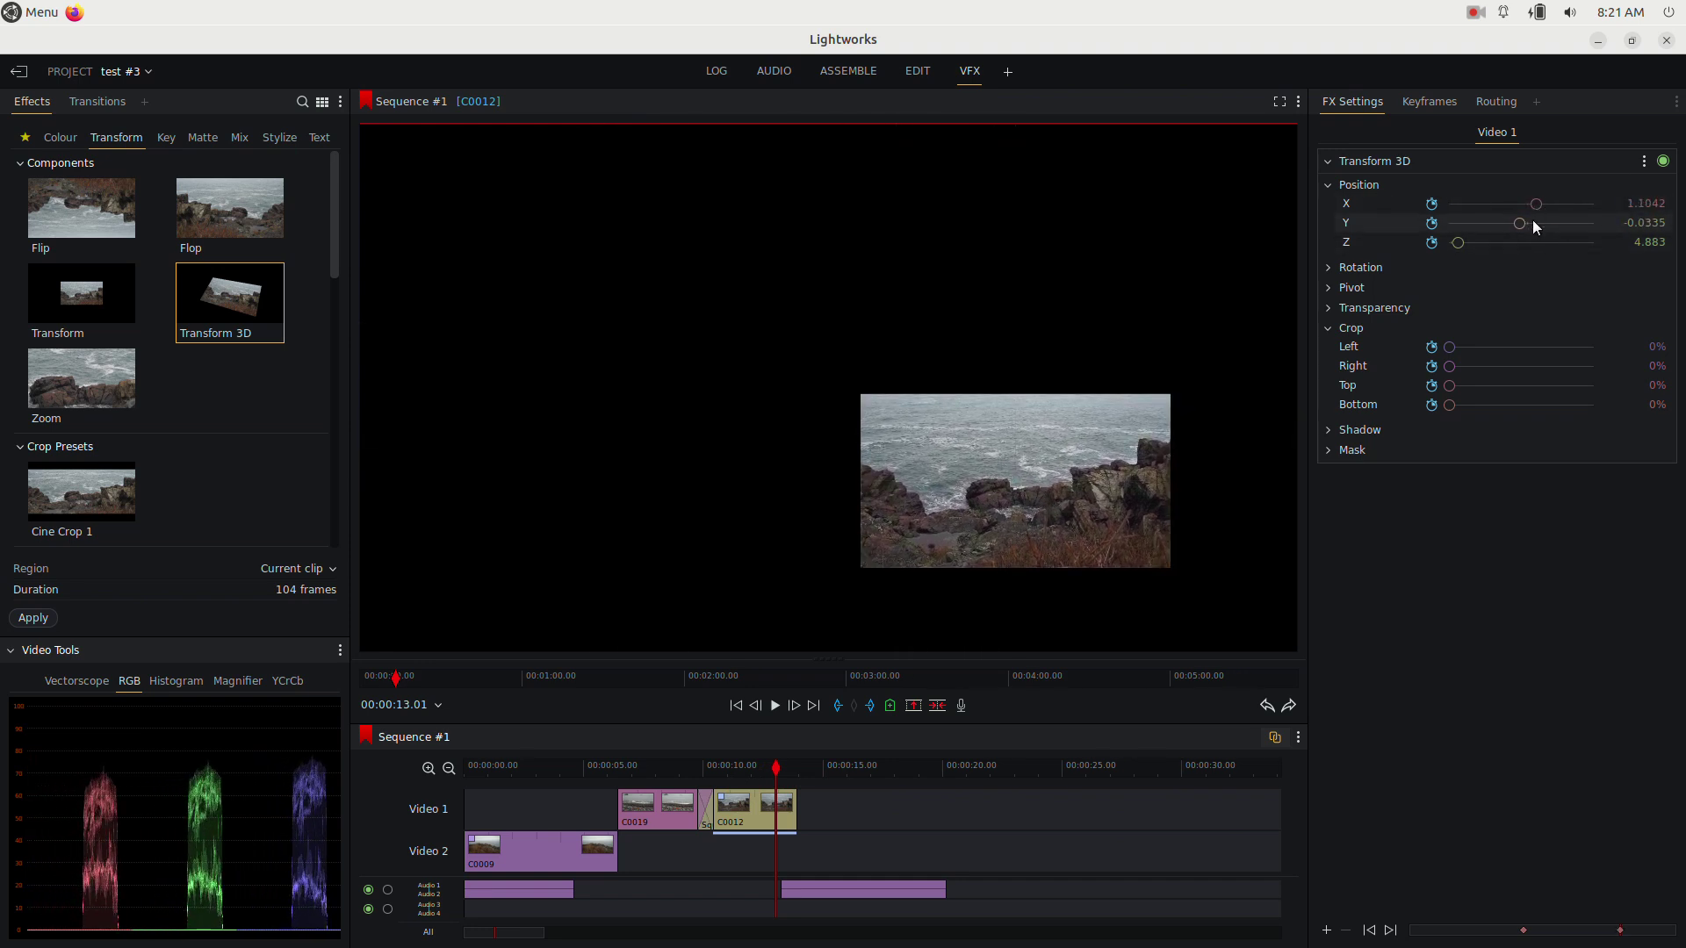
Step: Play C0012 from about 00:00:11 to review the animated Transform 3D position
{"action": "left_click", "coordinate": [731, 768]}
{"action": "key", "text": "space"}
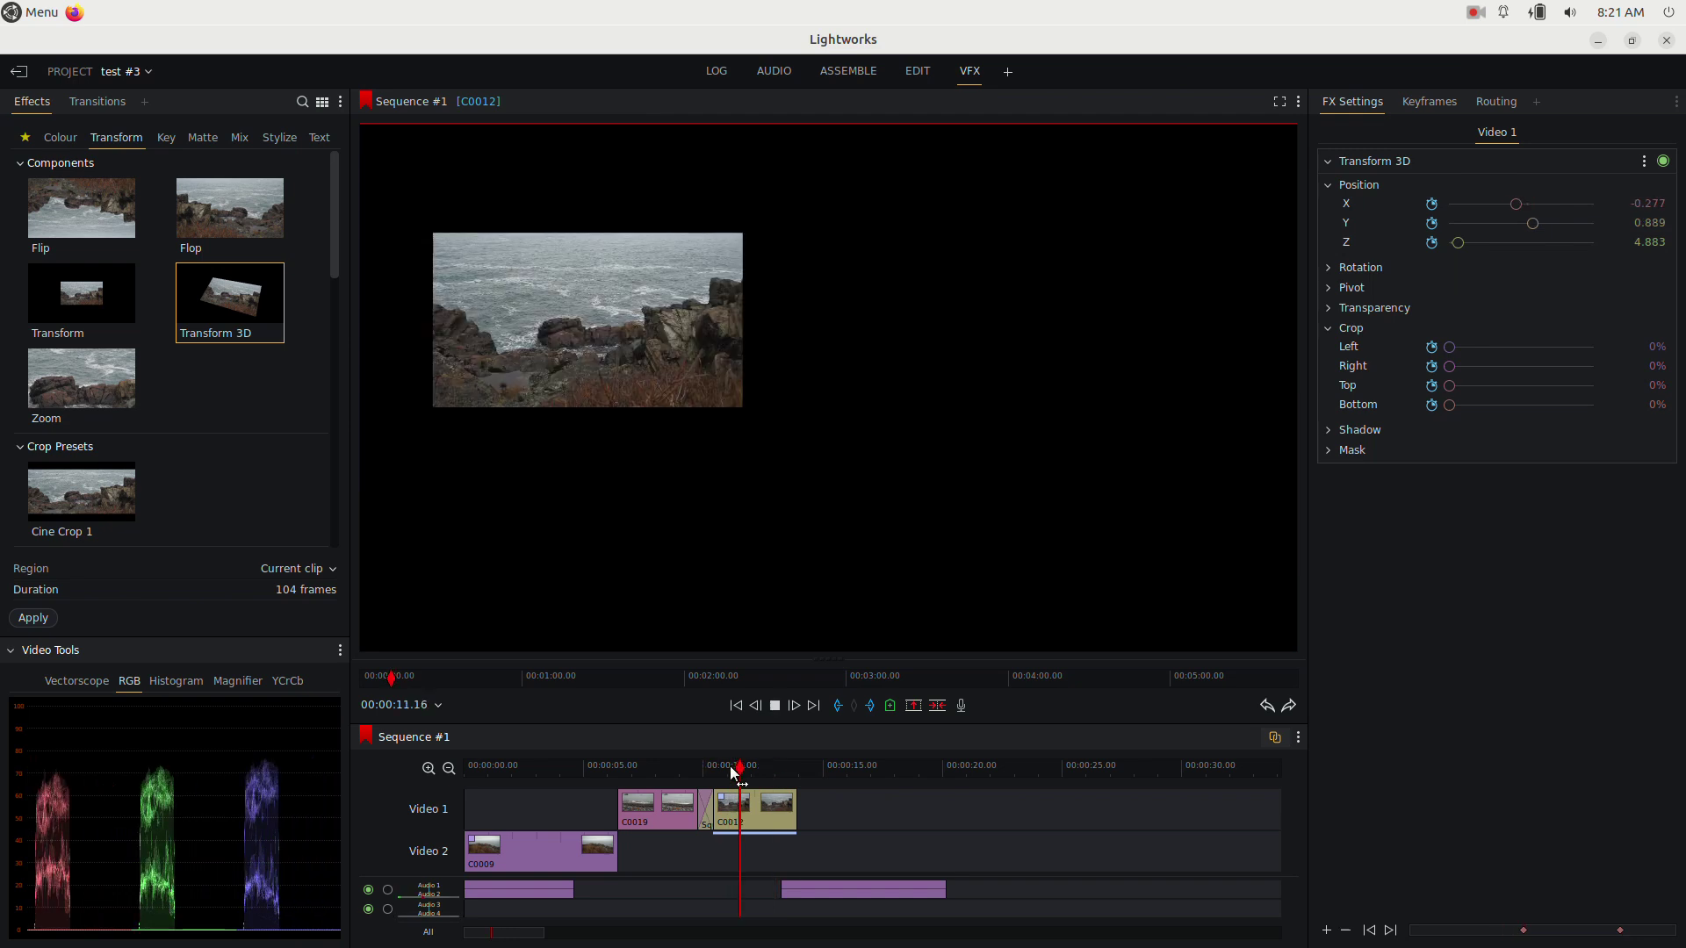
{"action": "key", "text": "space"}
Step: Add a lowered point between the two keyframes on the Transform 3D Y position curve and return to the effect settings
{"action": "left_click", "coordinate": [1428, 102]}
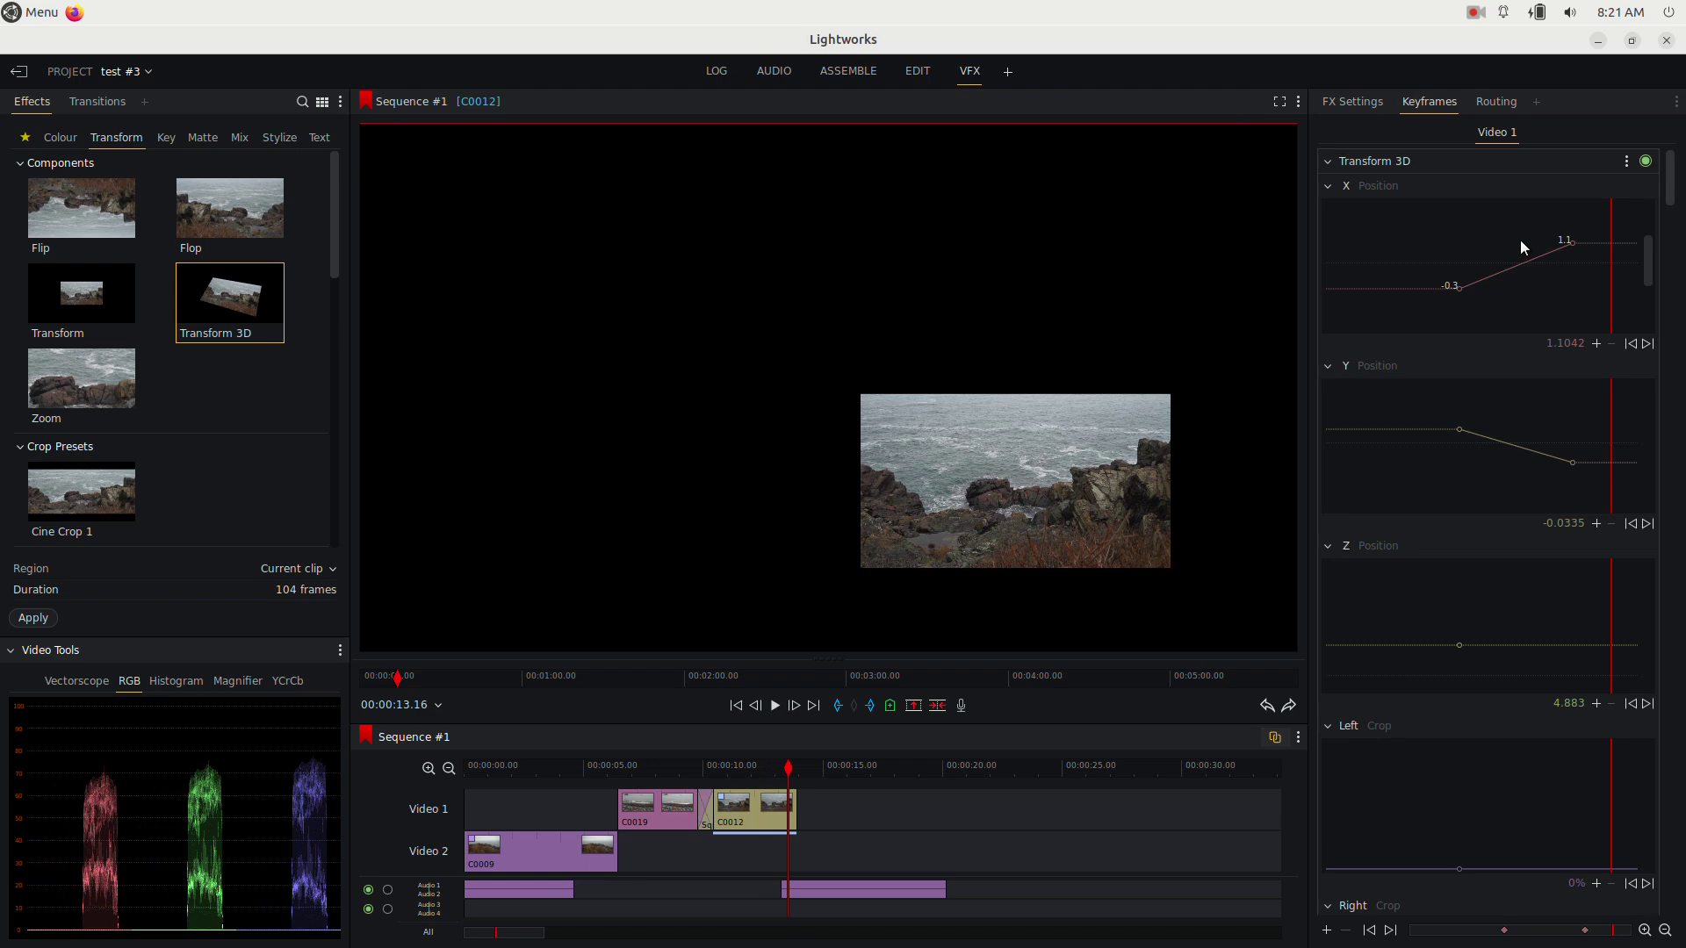
{"action": "left_click_drag", "start_coordinate": [1489, 439], "coordinate": [1490, 507]}
{"action": "left_click", "coordinate": [1381, 102]}
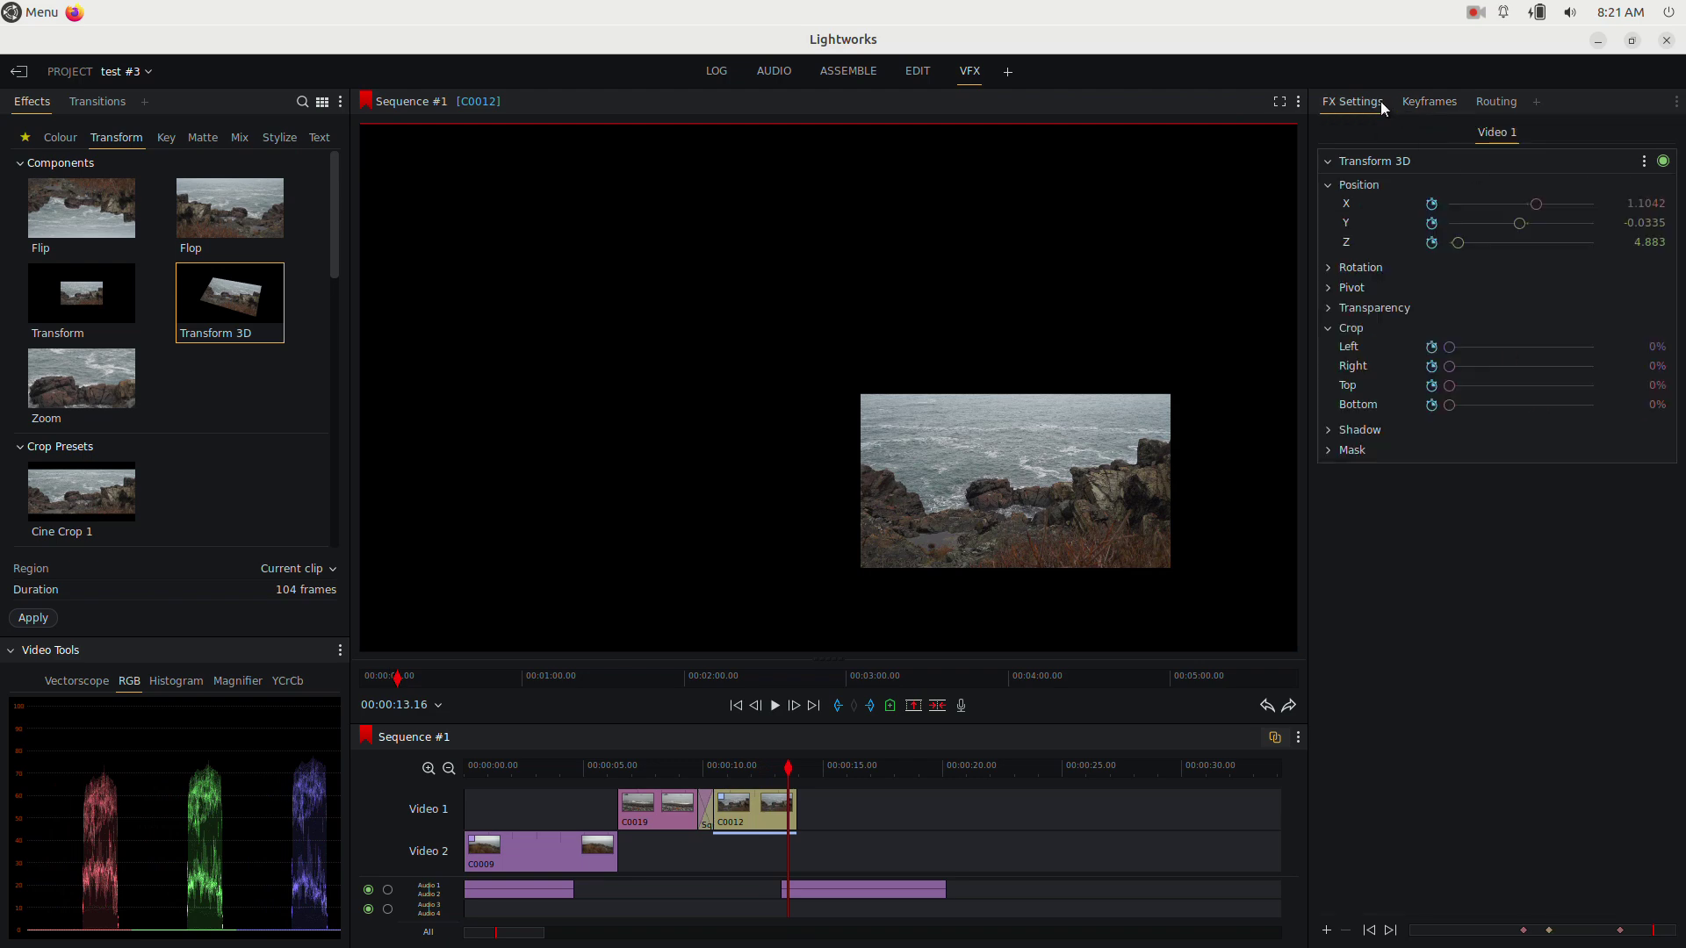
Step: Remove the Transform 3D effect from C0012 and move the playhead to 00:00:10.20
{"action": "left_click", "coordinate": [1646, 162]}
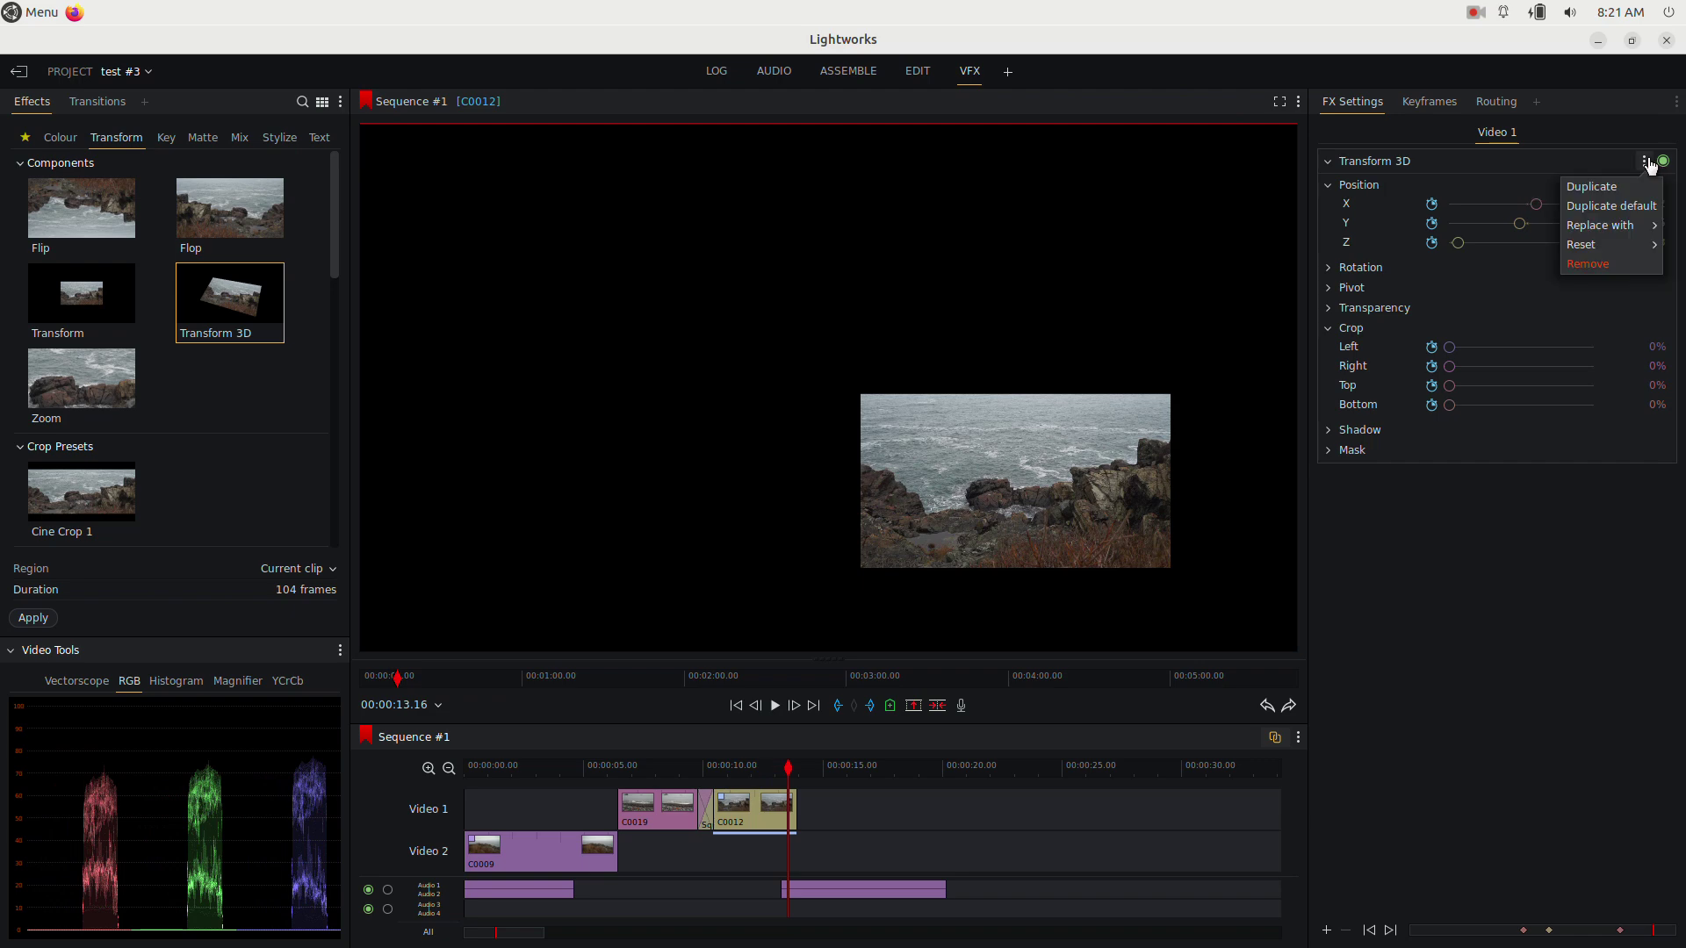
{"action": "left_click", "coordinate": [1594, 263]}
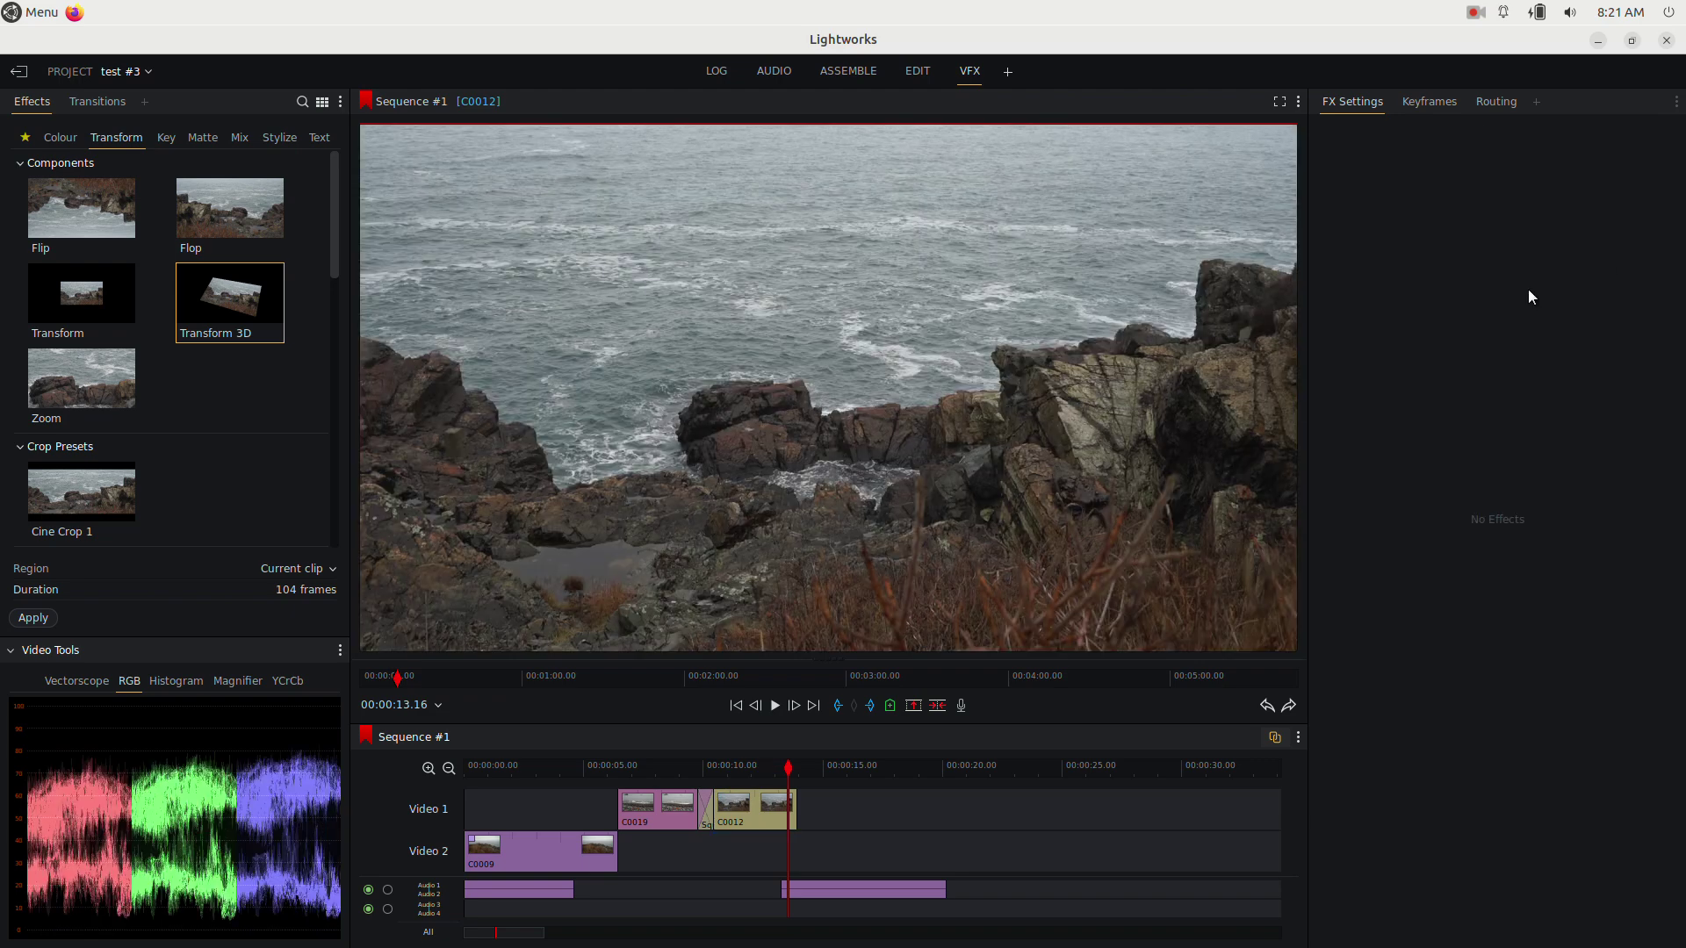
{"action": "left_click", "coordinate": [720, 766]}
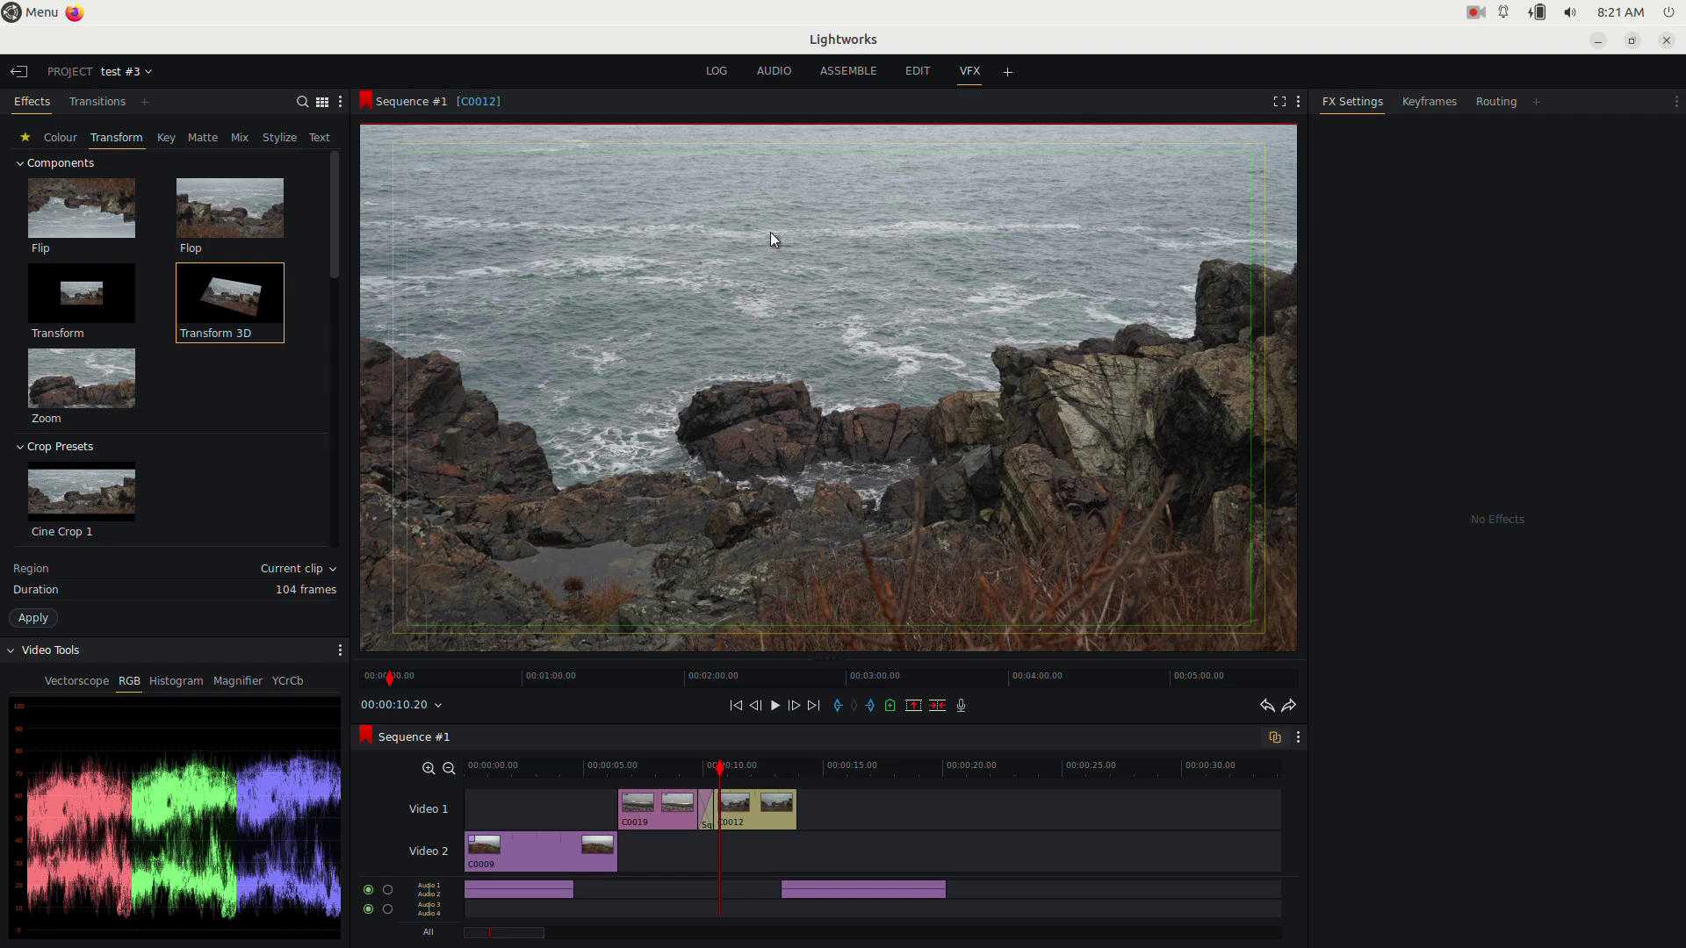
Step: Switch to the audio workspace with the full Audio Mix expanded and play the second C0009 audio clip from about 00:00:14
{"action": "left_click", "coordinate": [781, 72]}
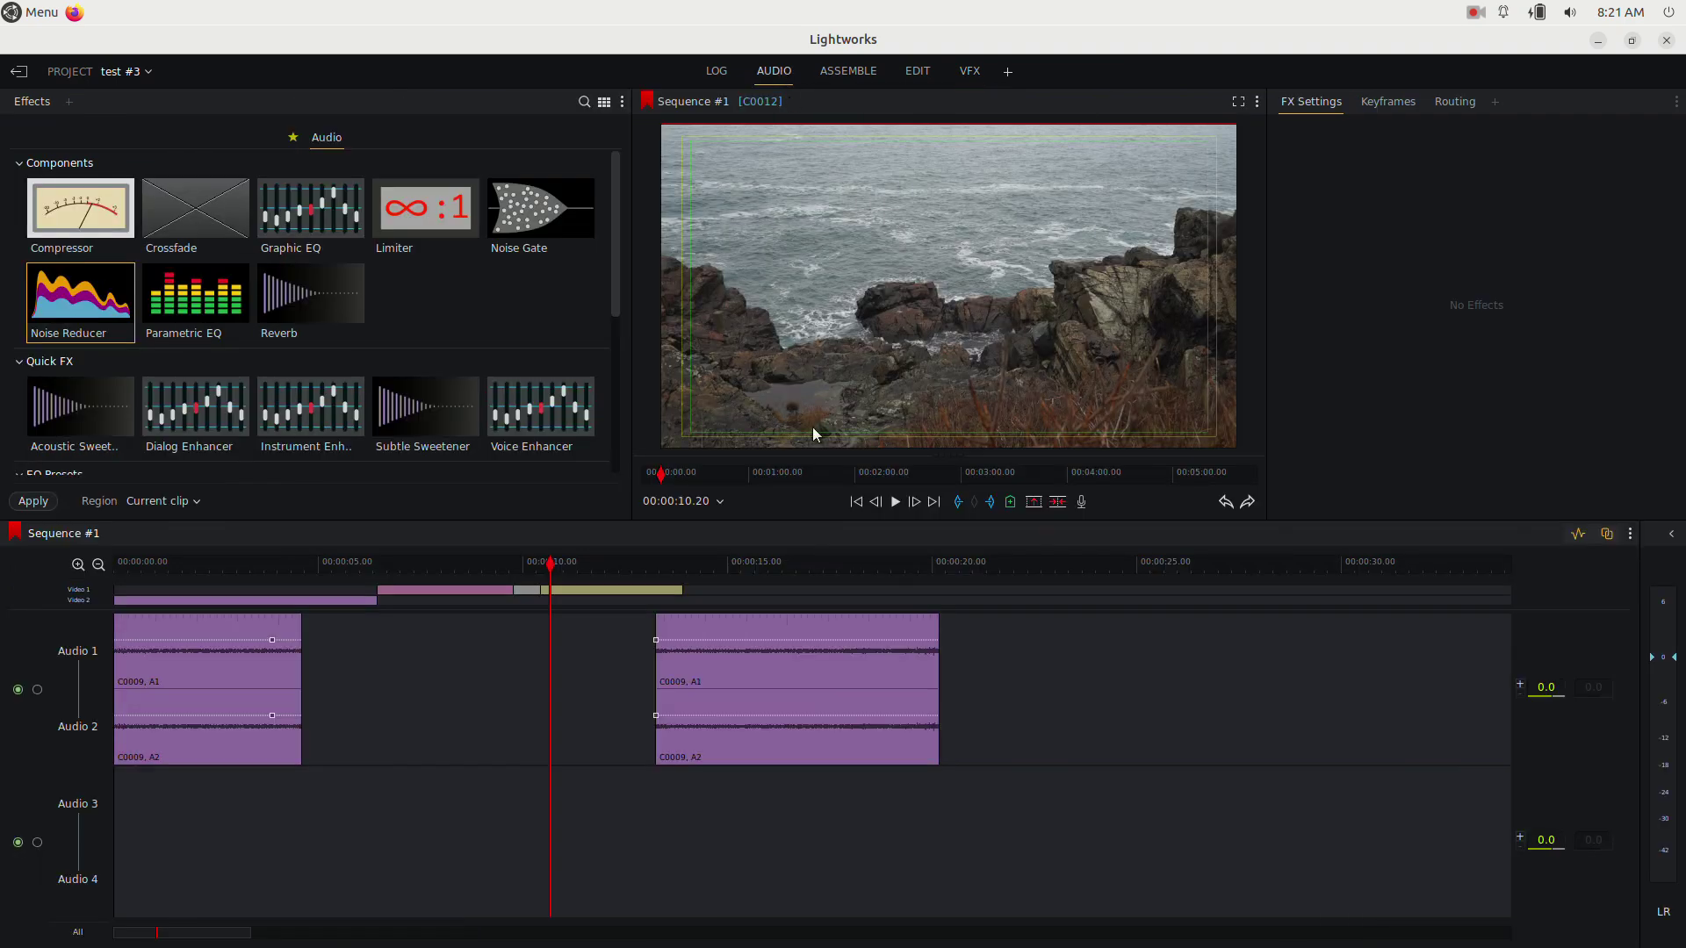
{"action": "left_click", "coordinate": [1673, 539]}
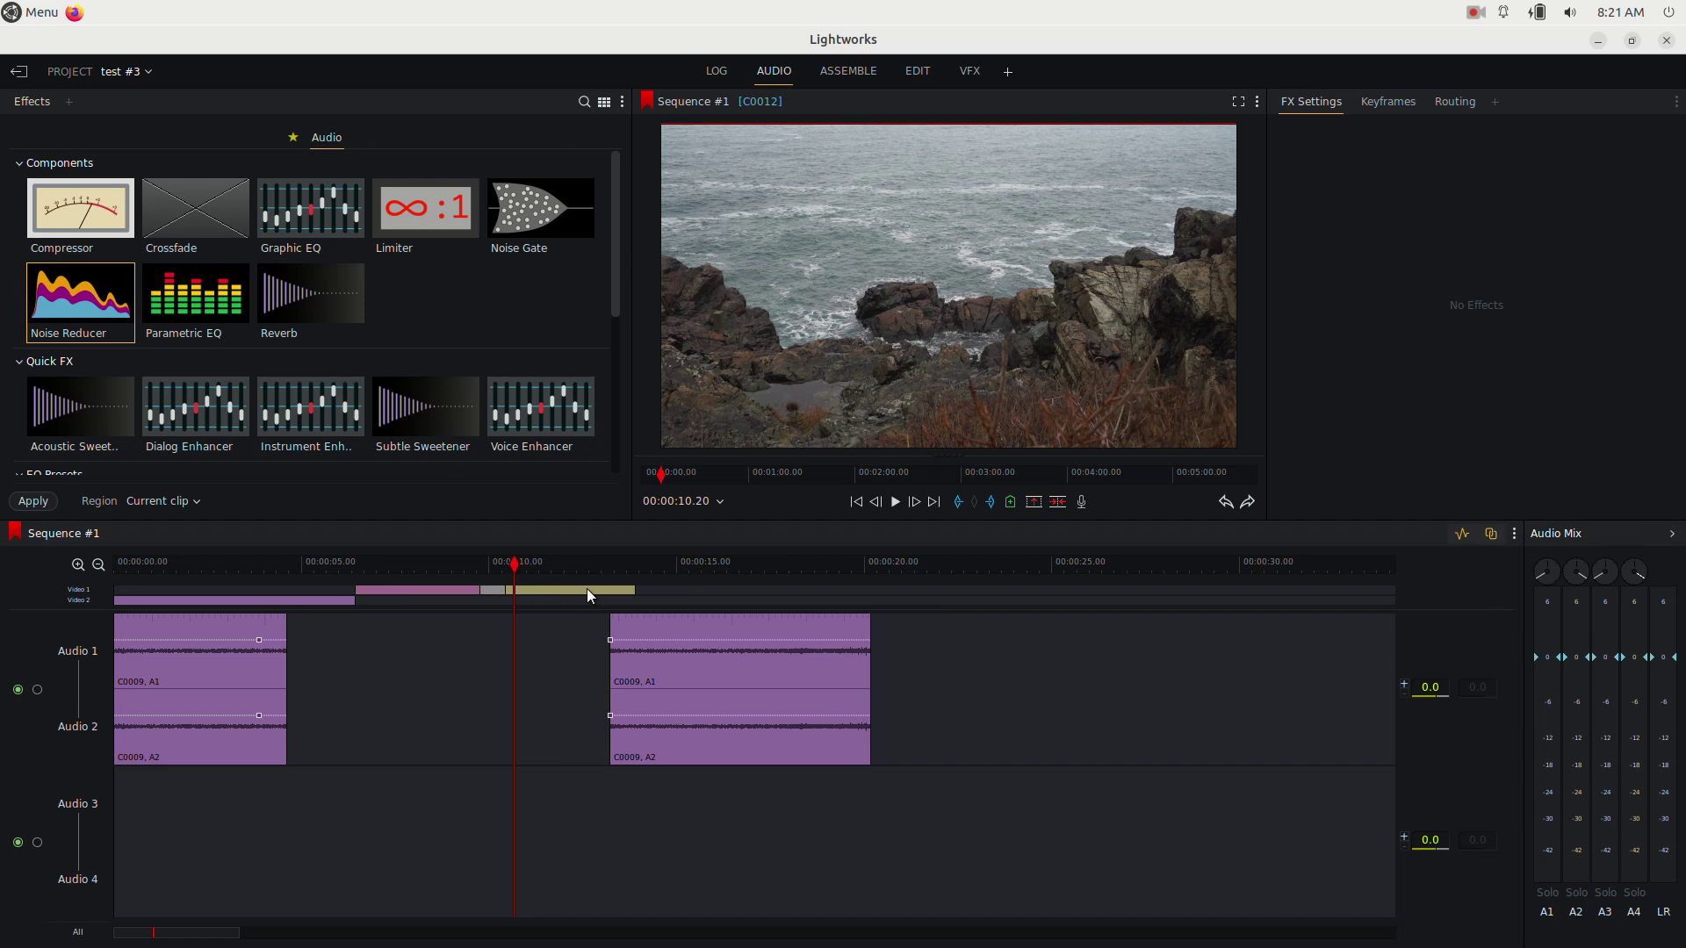
{"action": "left_click", "coordinate": [661, 572]}
{"action": "key", "text": "space"}
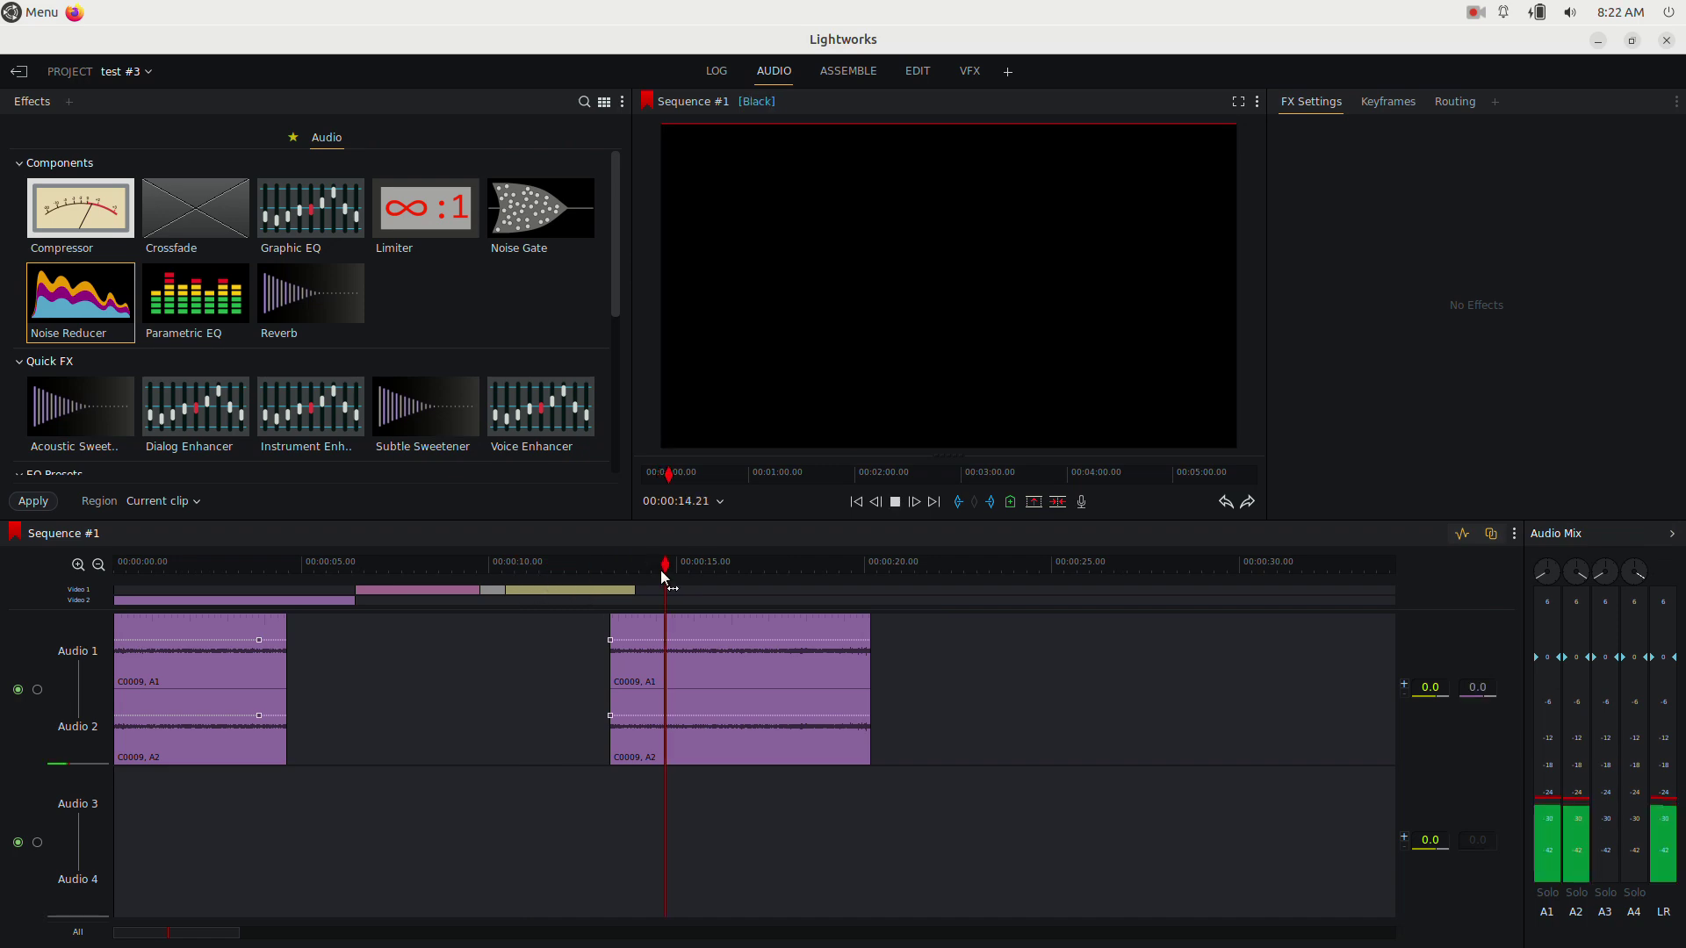
{"action": "key", "text": "space"}
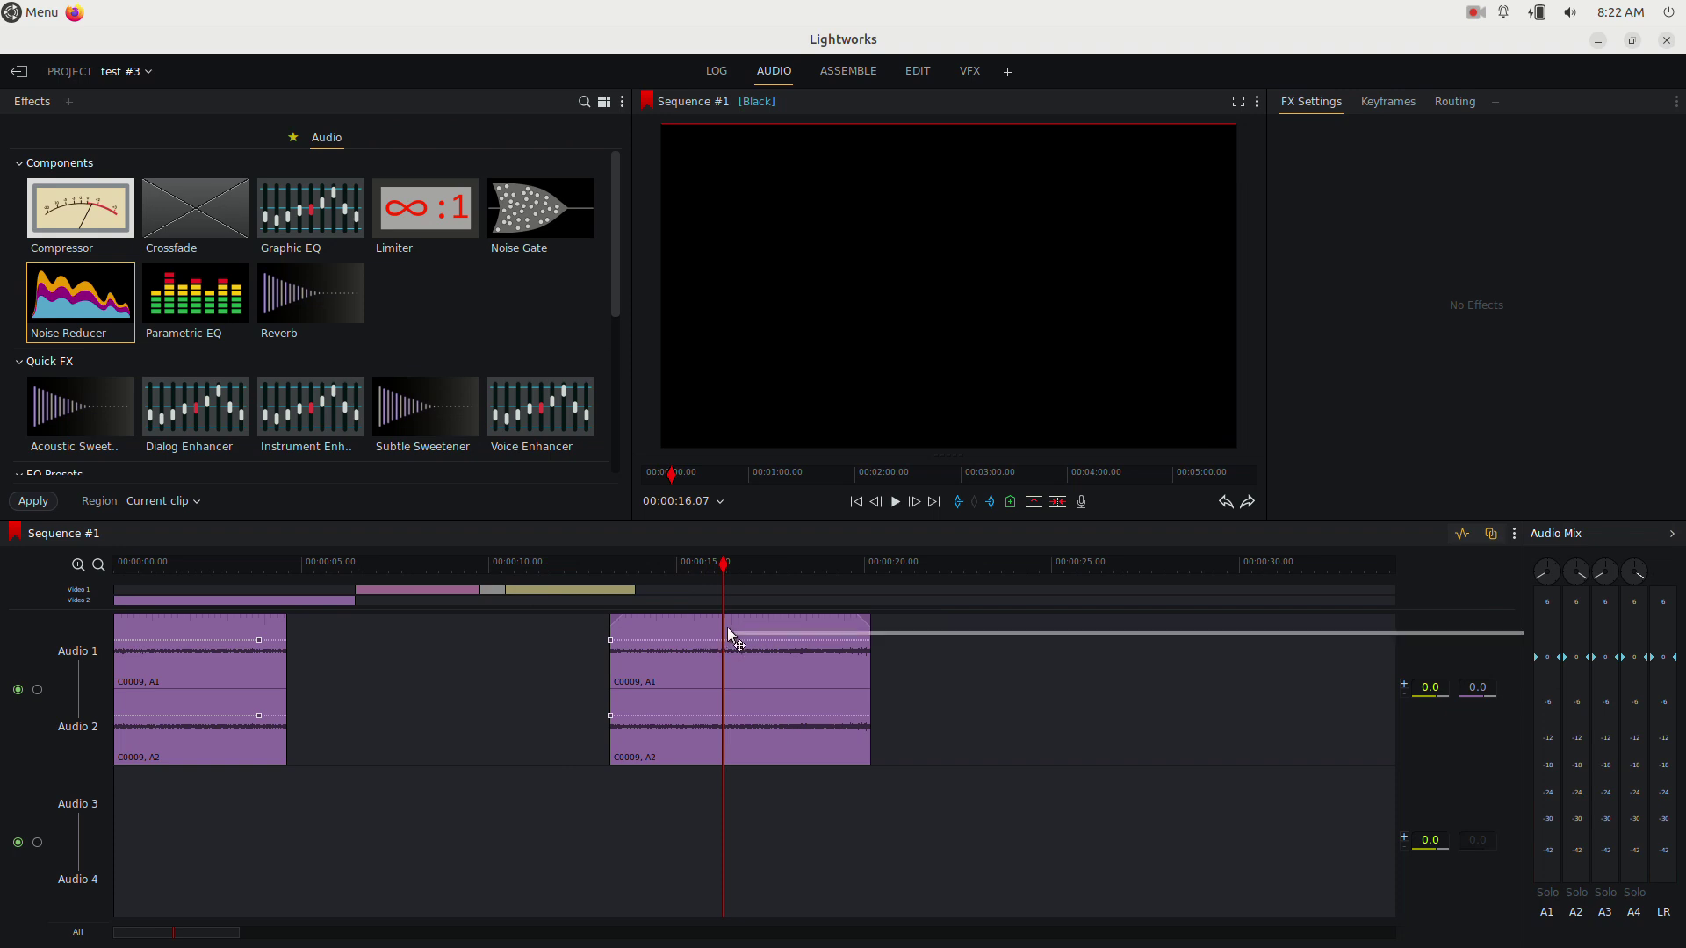
Step: Raise the second C0009 audio clip's level to about +7.5 dB and shape dips and rises with additional level nodes
{"action": "left_click_drag", "start_coordinate": [719, 640], "coordinate": [718, 618]}
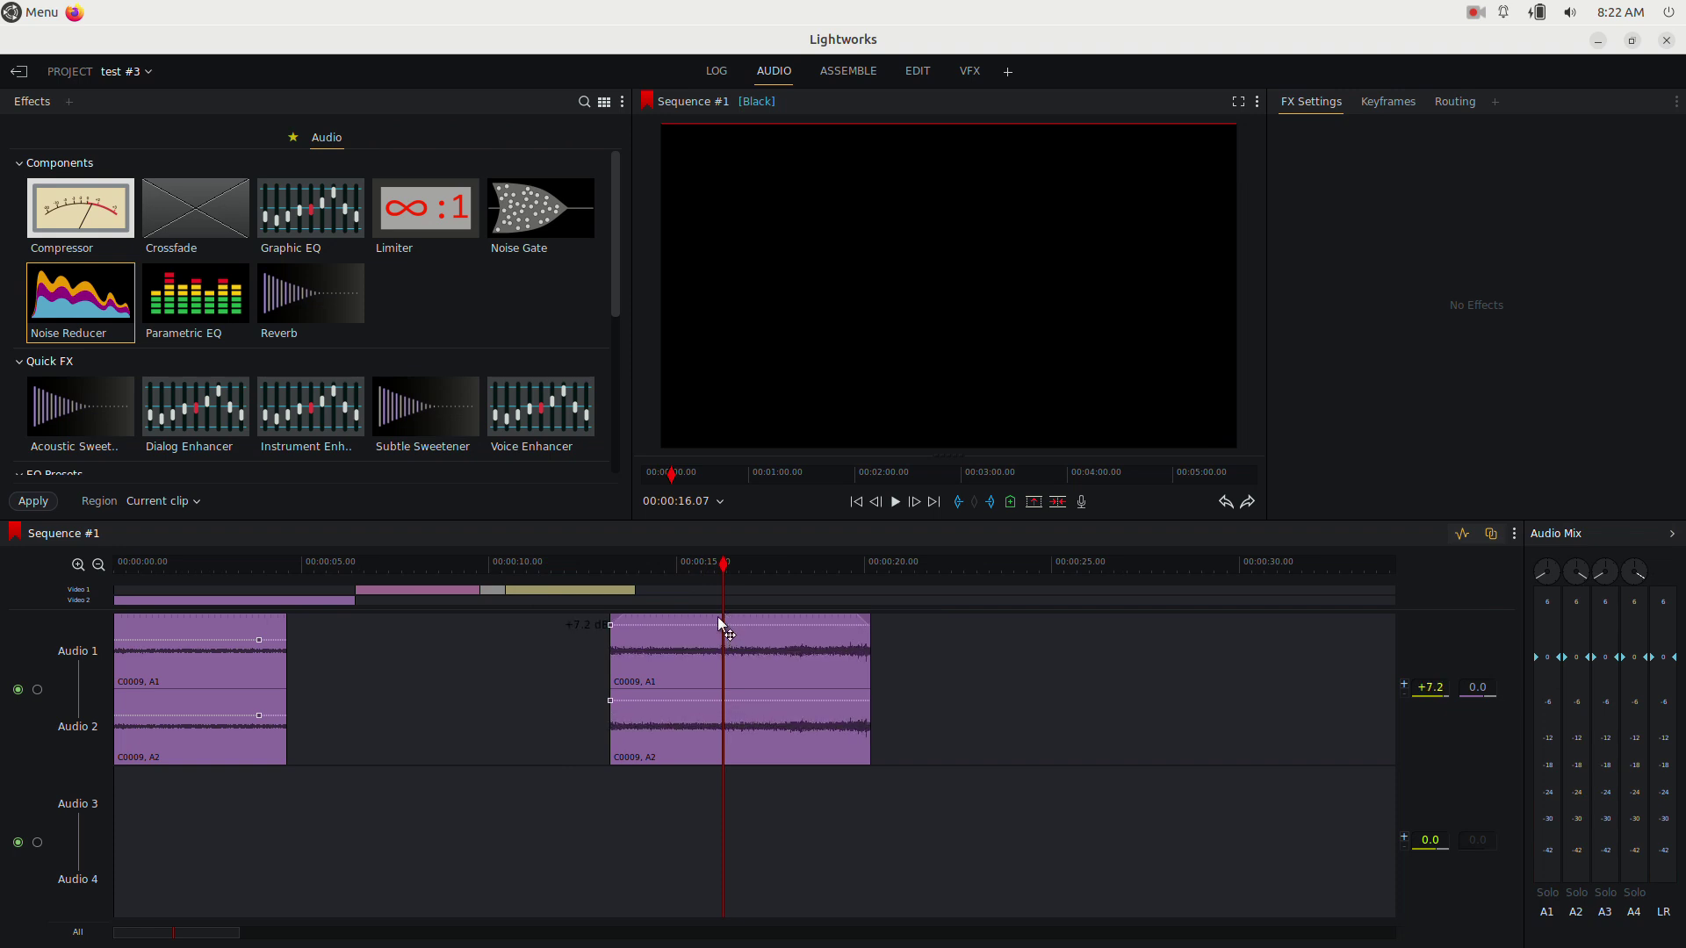
{"action": "key", "text": "space"}
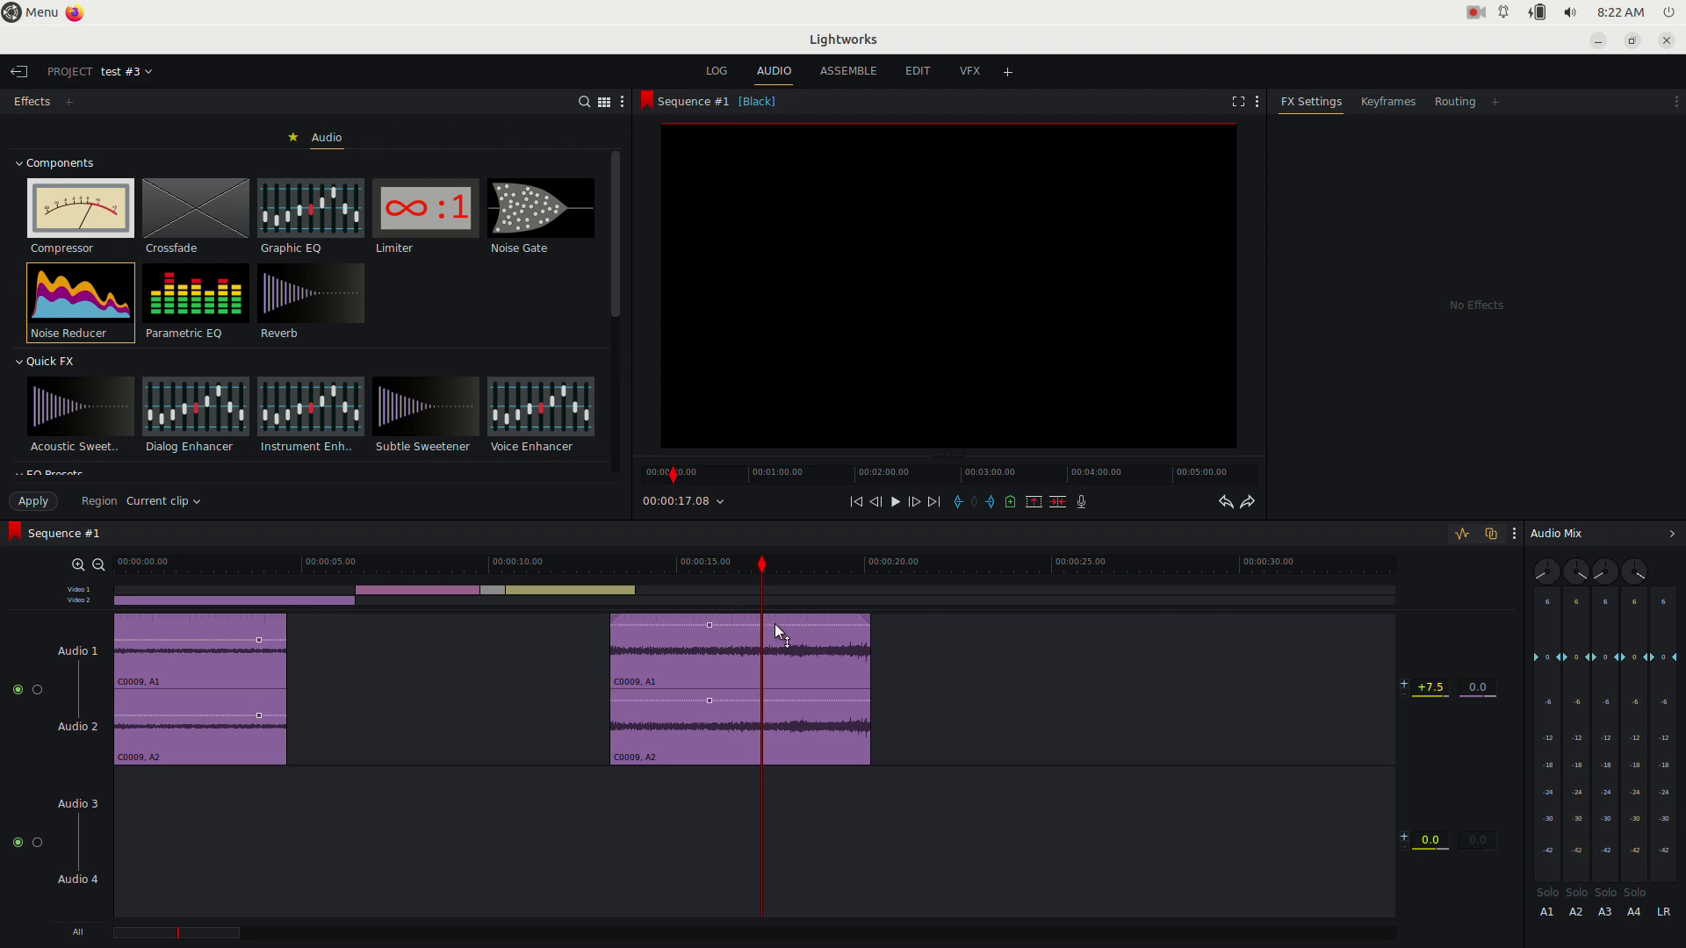
{"action": "left_click_drag", "start_coordinate": [774, 623], "coordinate": [816, 605]}
{"action": "left_click", "coordinate": [650, 626]}
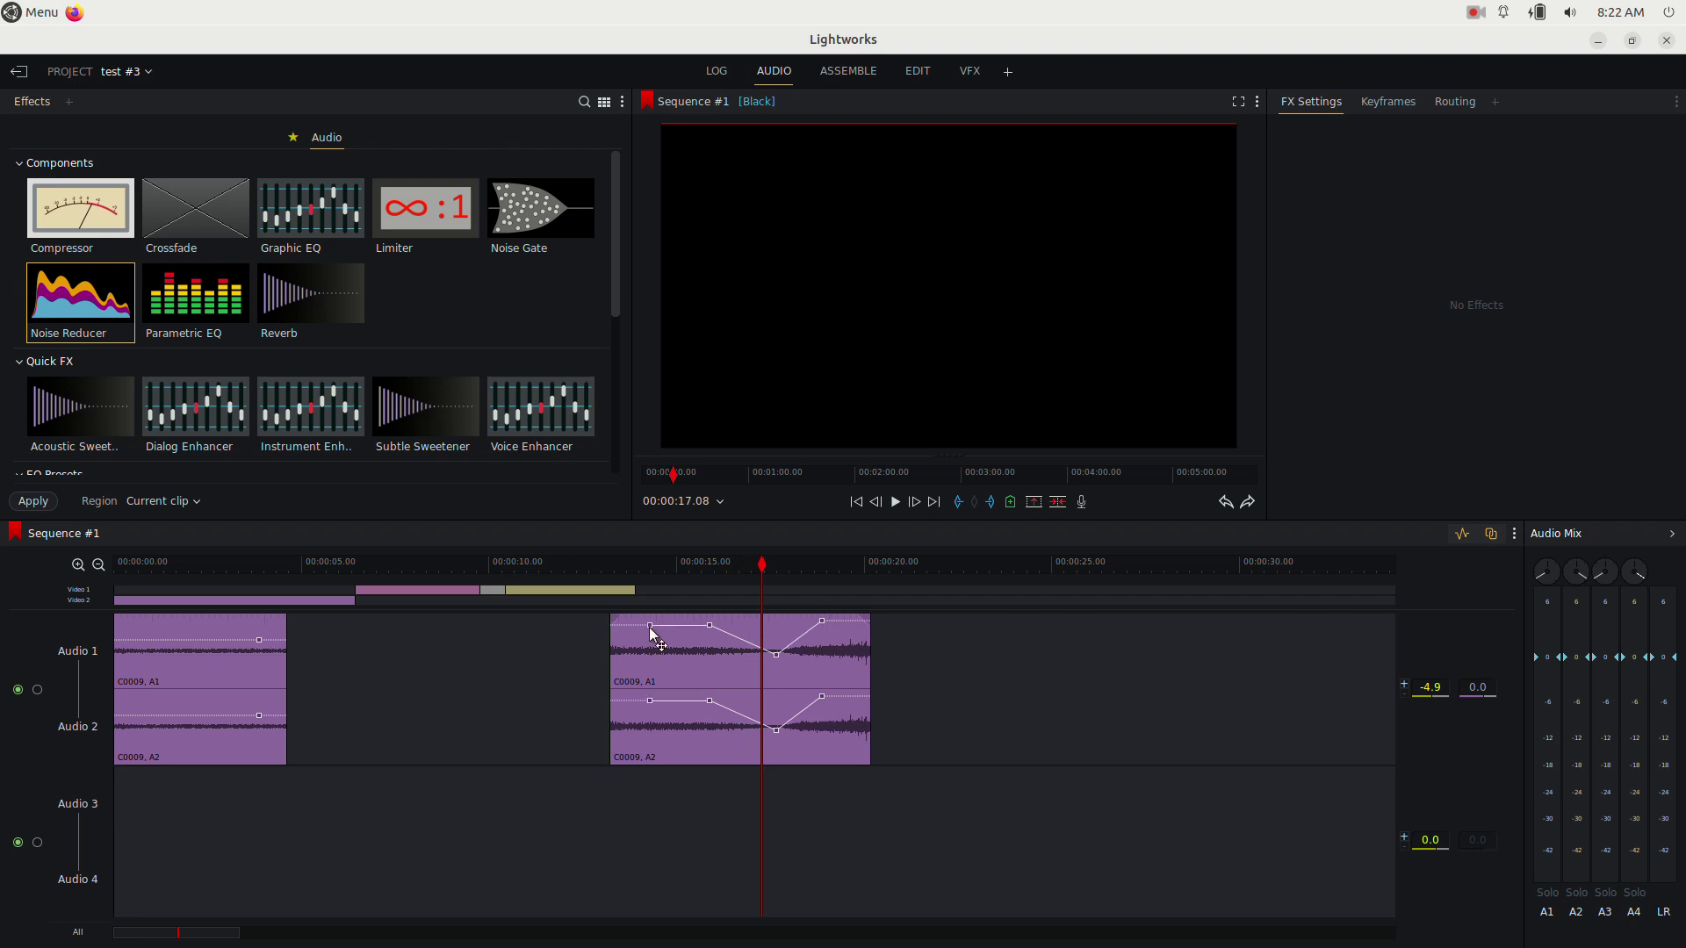
{"action": "left_click_drag", "start_coordinate": [650, 627], "coordinate": [652, 685]}
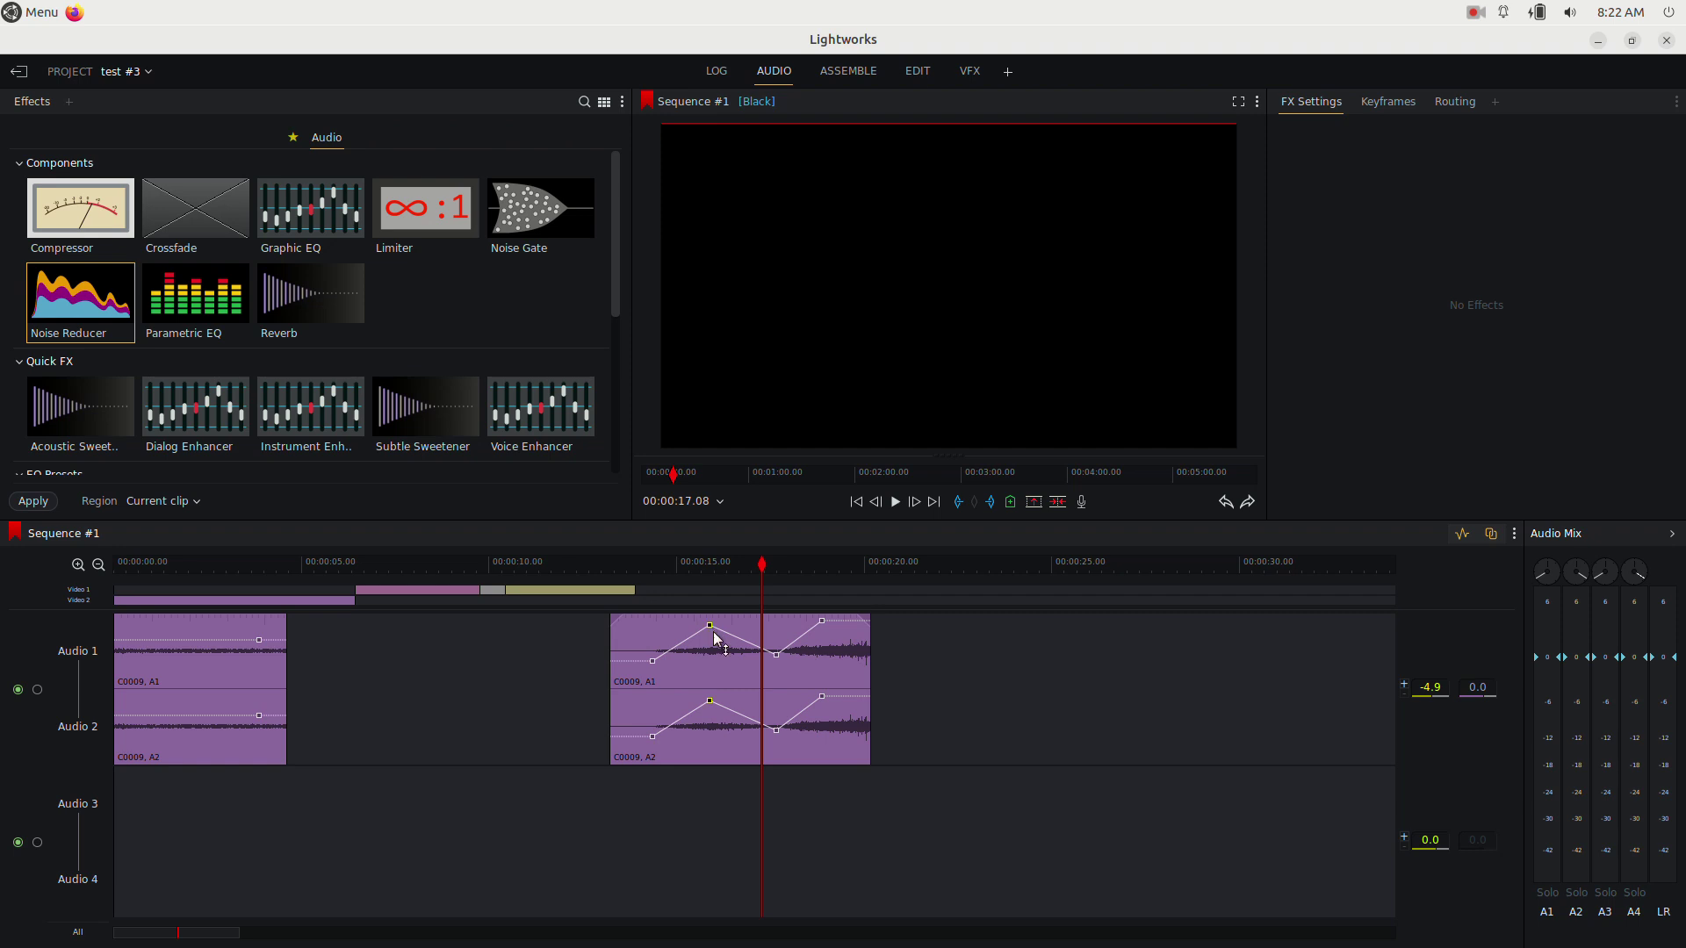
Step: Delete the peak level node of the second C0009 audio clip and clear its remaining level nodes
{"action": "key", "text": "Delete"}
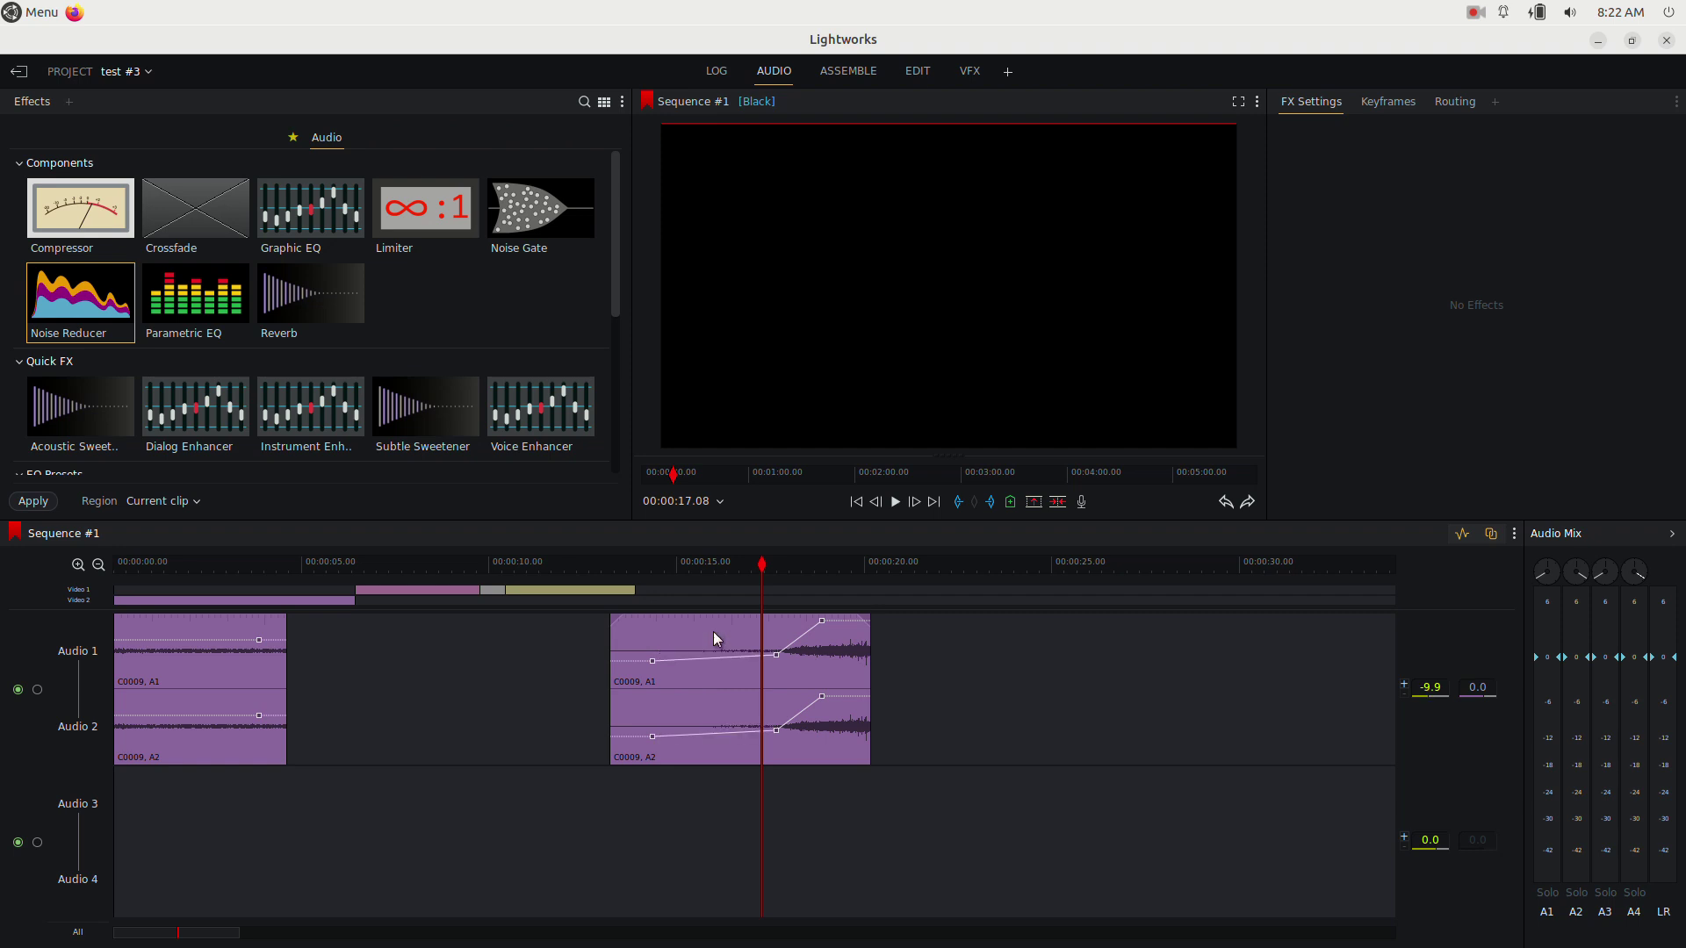
{"action": "right_click", "coordinate": [774, 657]}
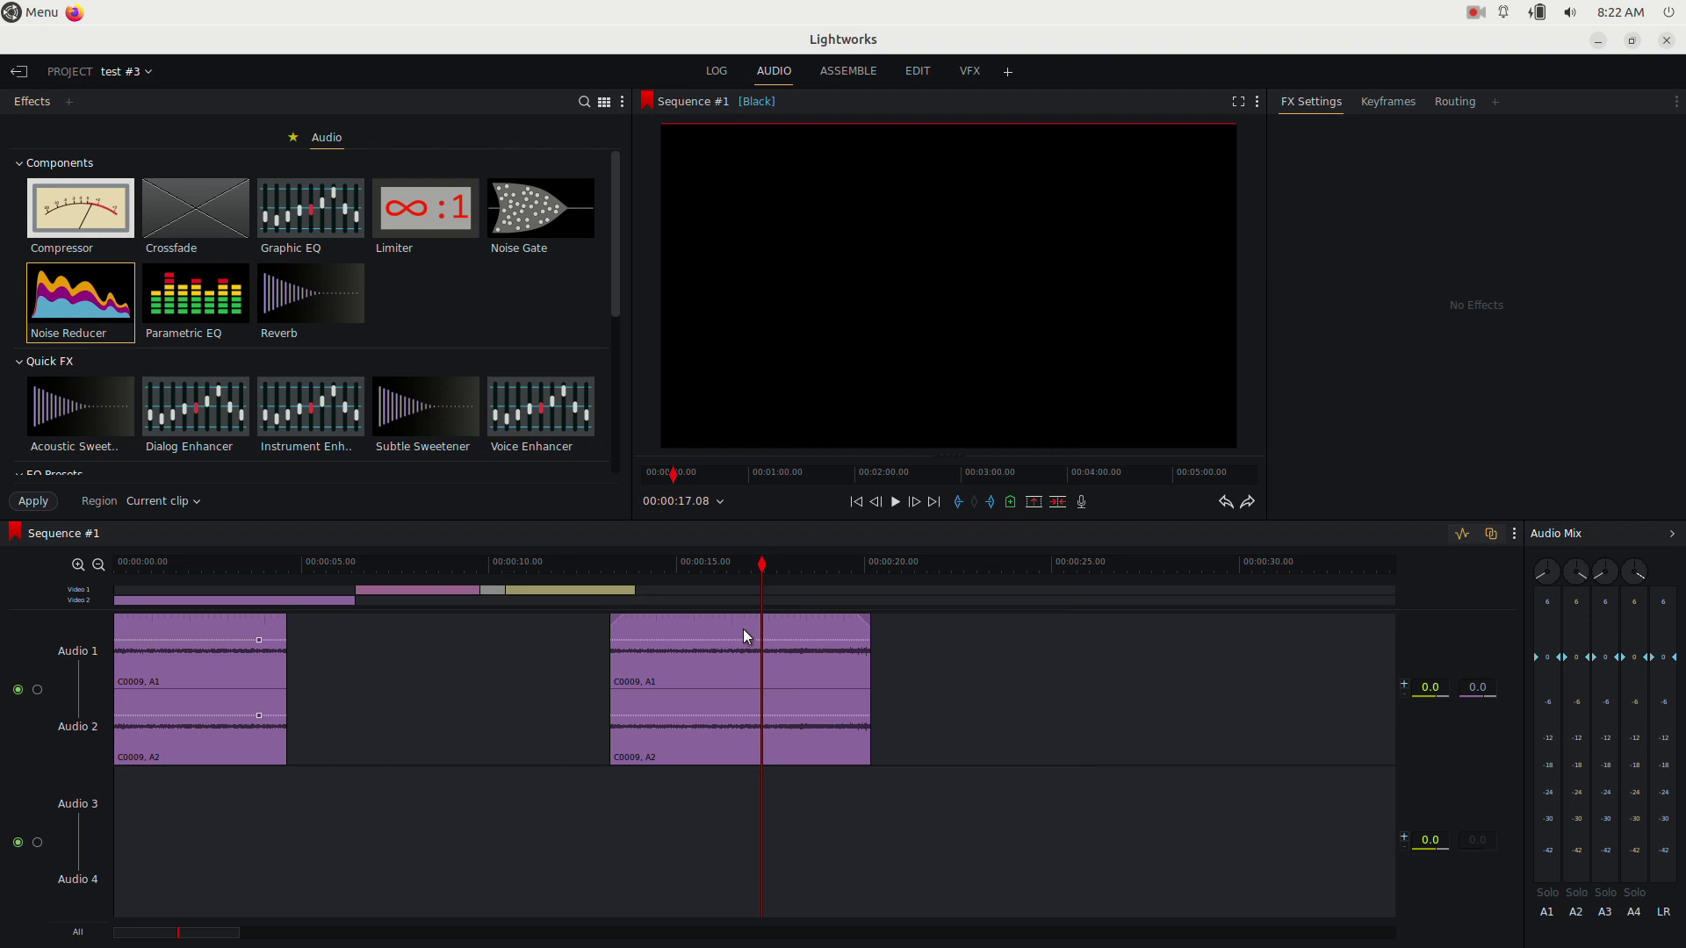
Step: Raise the second C0009 audio clip's level to about +3.8 dB and apply a Limiter with a -1 dB threshold
{"action": "left_click", "coordinate": [715, 572]}
{"action": "left_click_drag", "start_coordinate": [723, 639], "coordinate": [721, 631]}
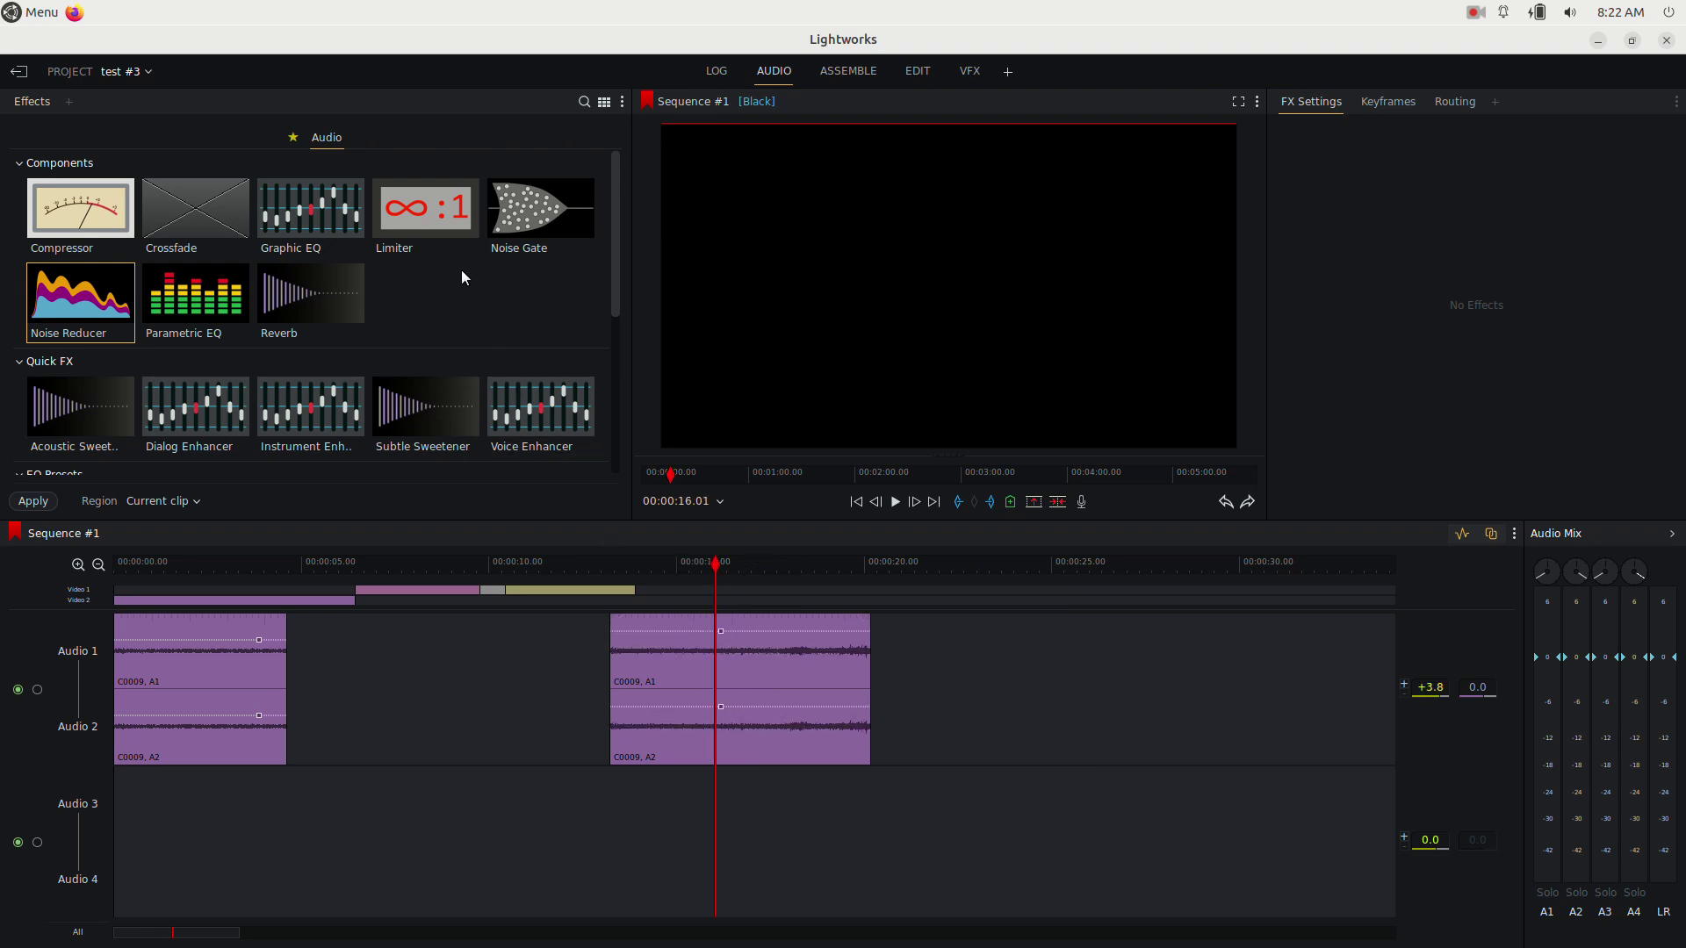
{"action": "left_click_drag", "start_coordinate": [425, 233], "coordinate": [734, 668]}
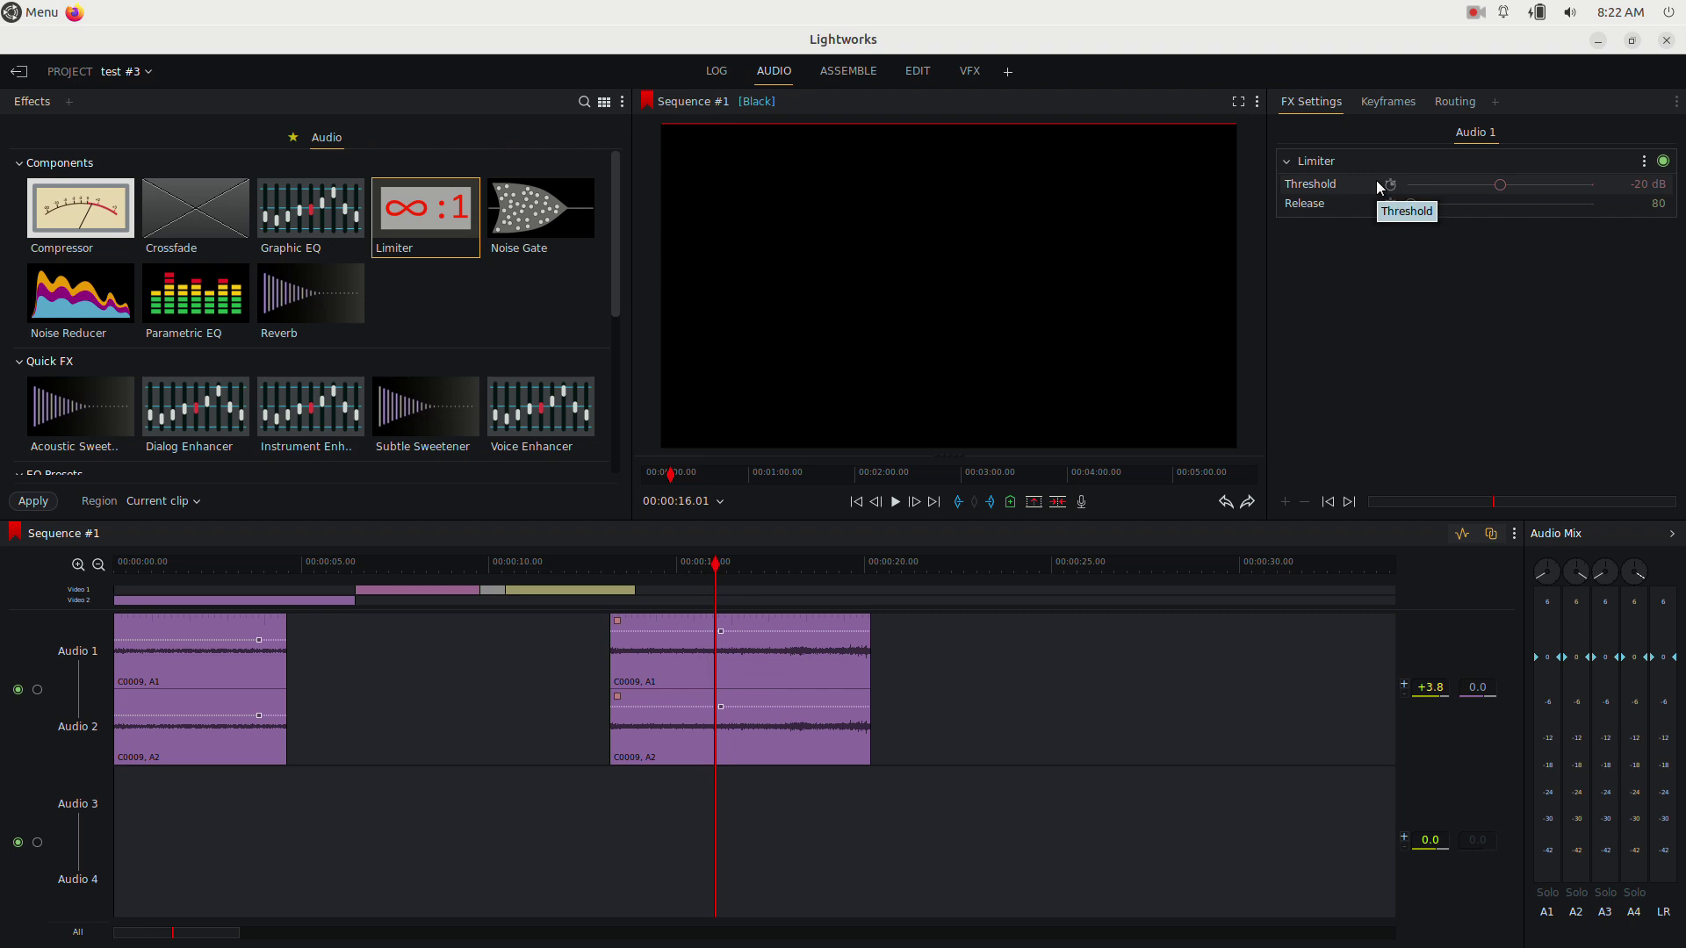
{"action": "left_click", "coordinate": [1607, 186]}
{"action": "key", "text": "BackSpace"}
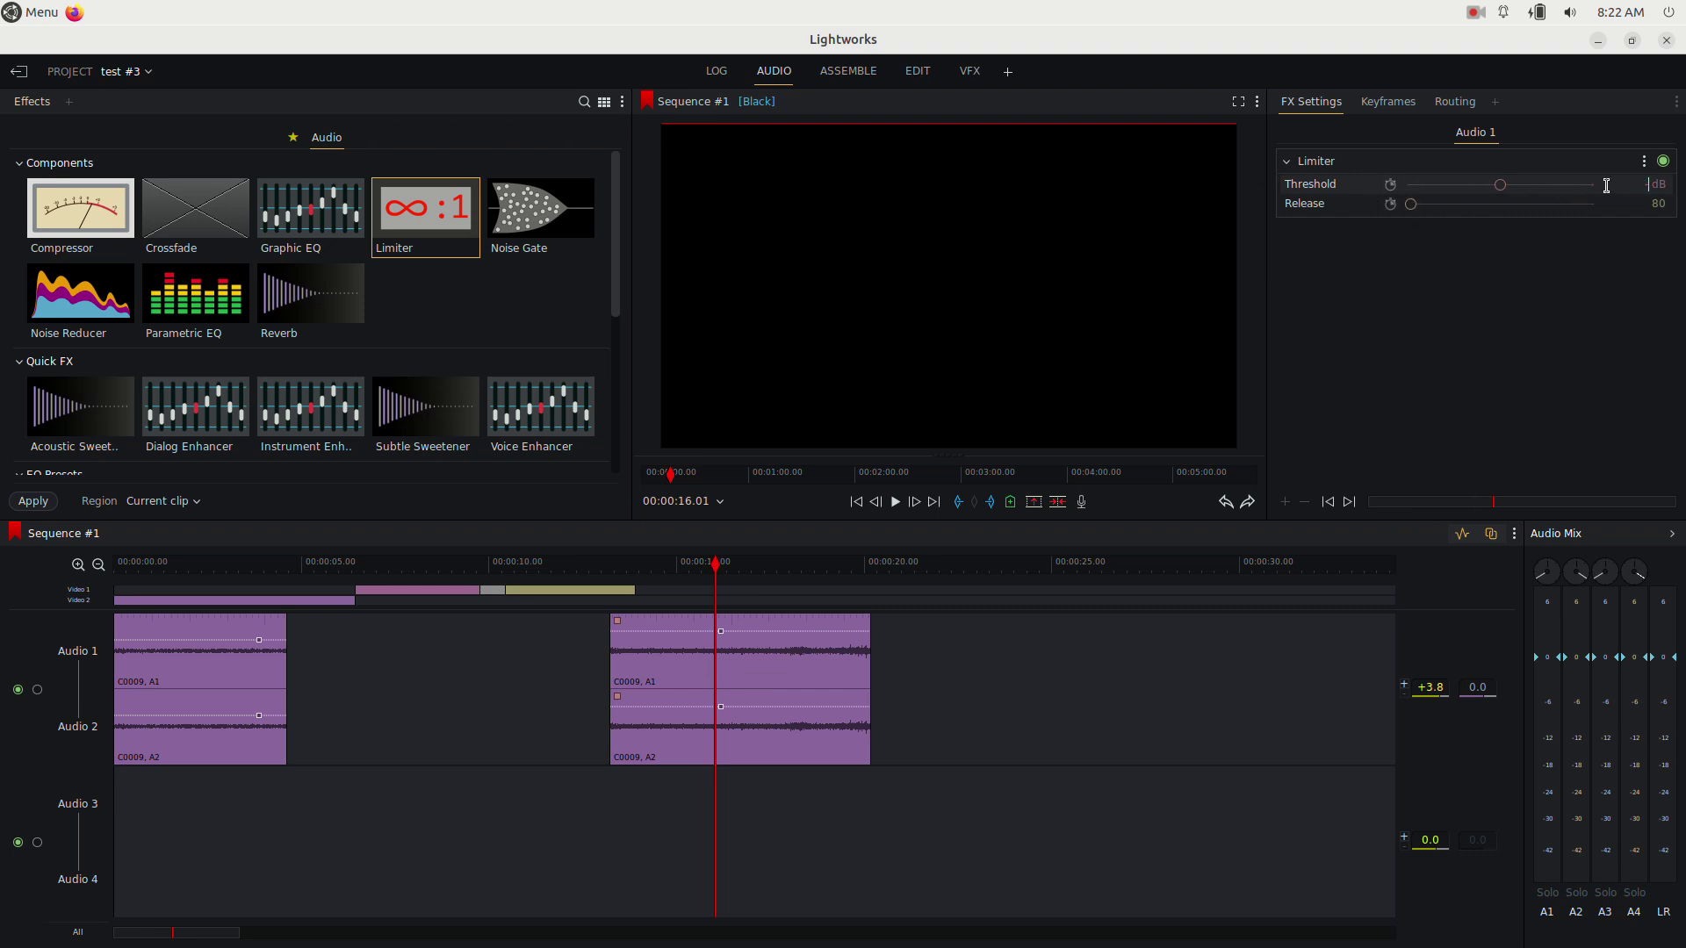
{"action": "type", "text": "-1"}
{"action": "key", "text": "Return"}
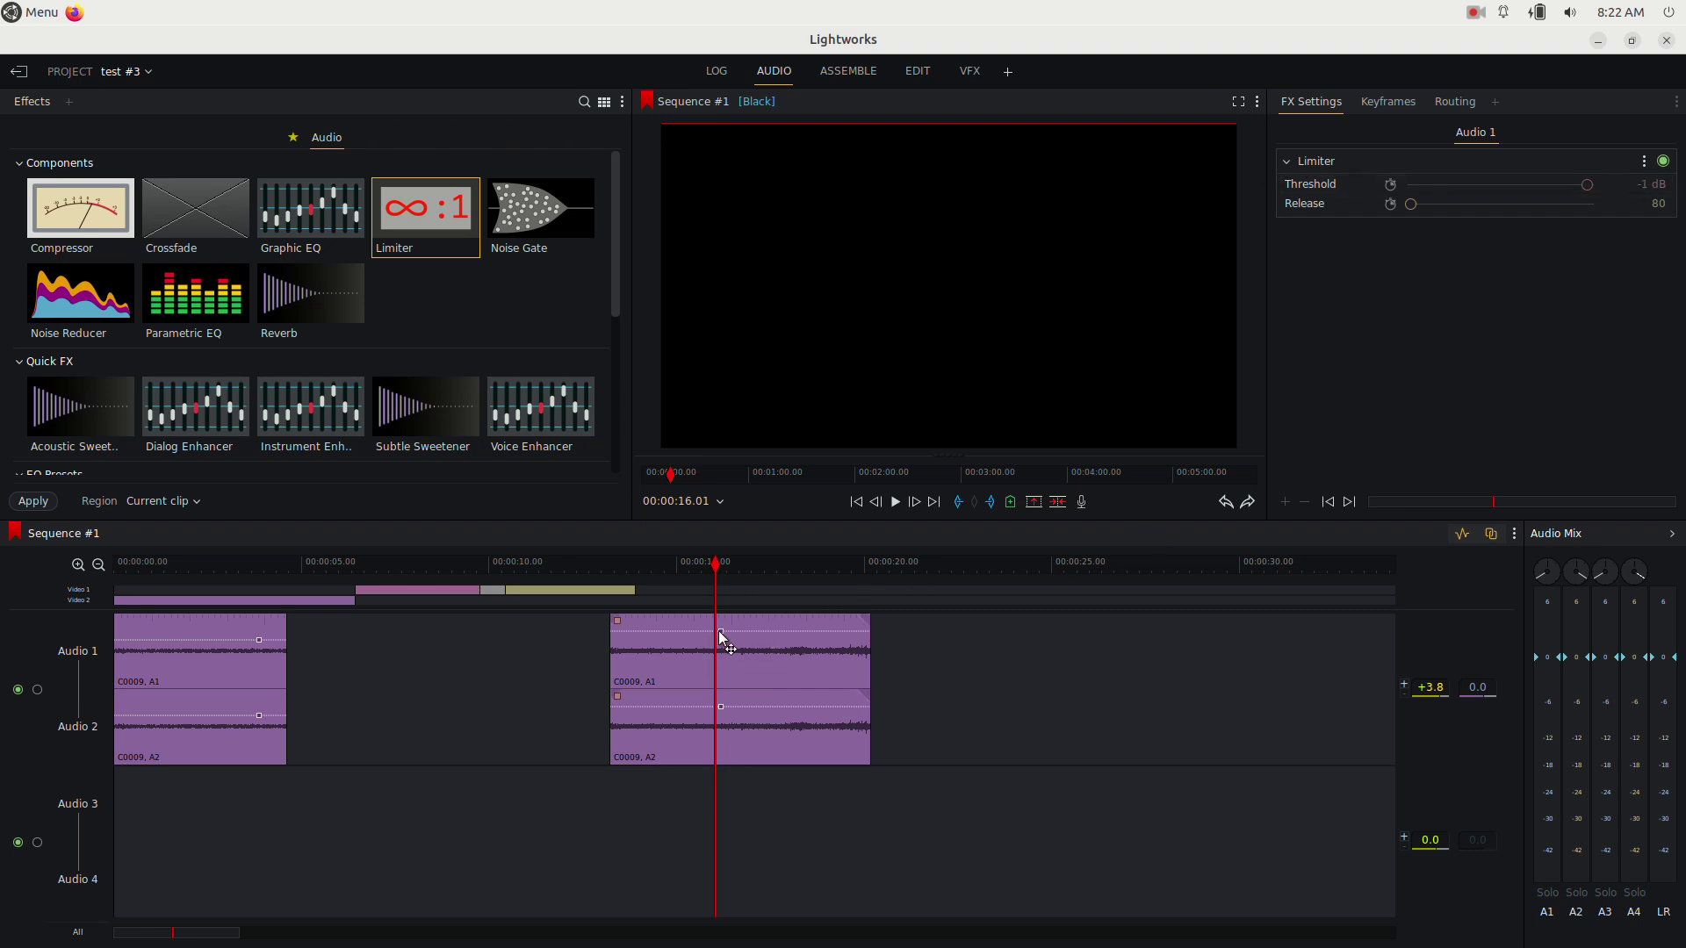
Step: Raise the second C0009 audio clip's level to about +12.5 dB and play it from about 00:00:16 to check the meters
{"action": "left_click_drag", "start_coordinate": [733, 630], "coordinate": [730, 604]}
{"action": "left_click", "coordinate": [705, 562]}
{"action": "key", "text": "space"}
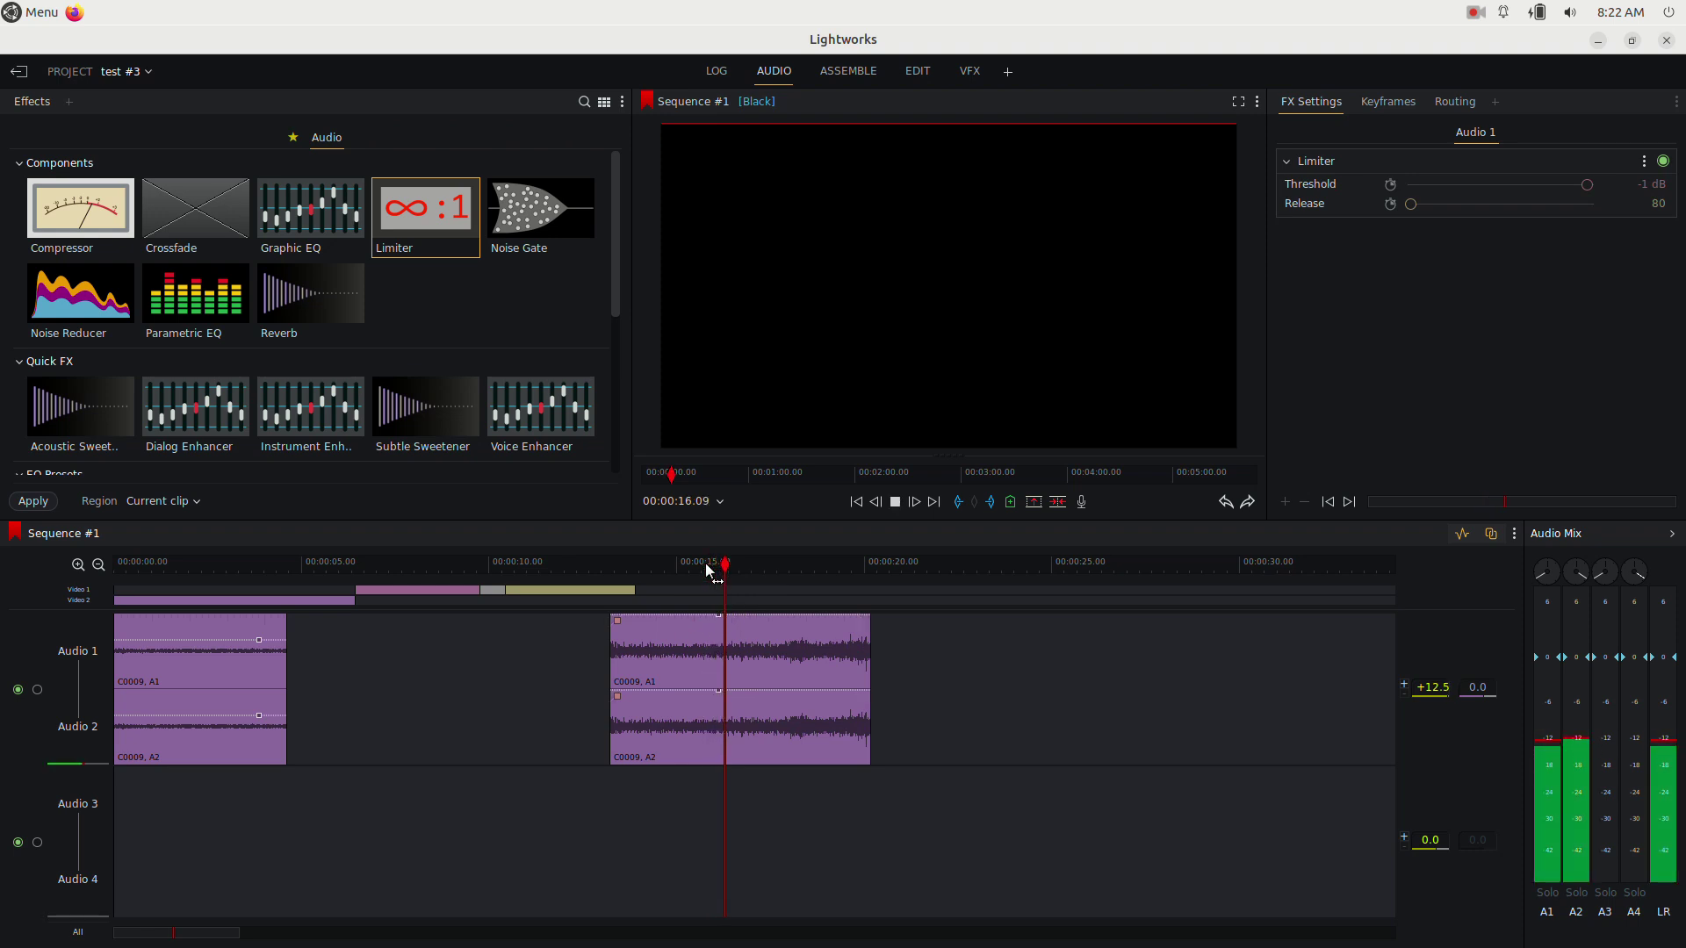
{"action": "key", "text": "space"}
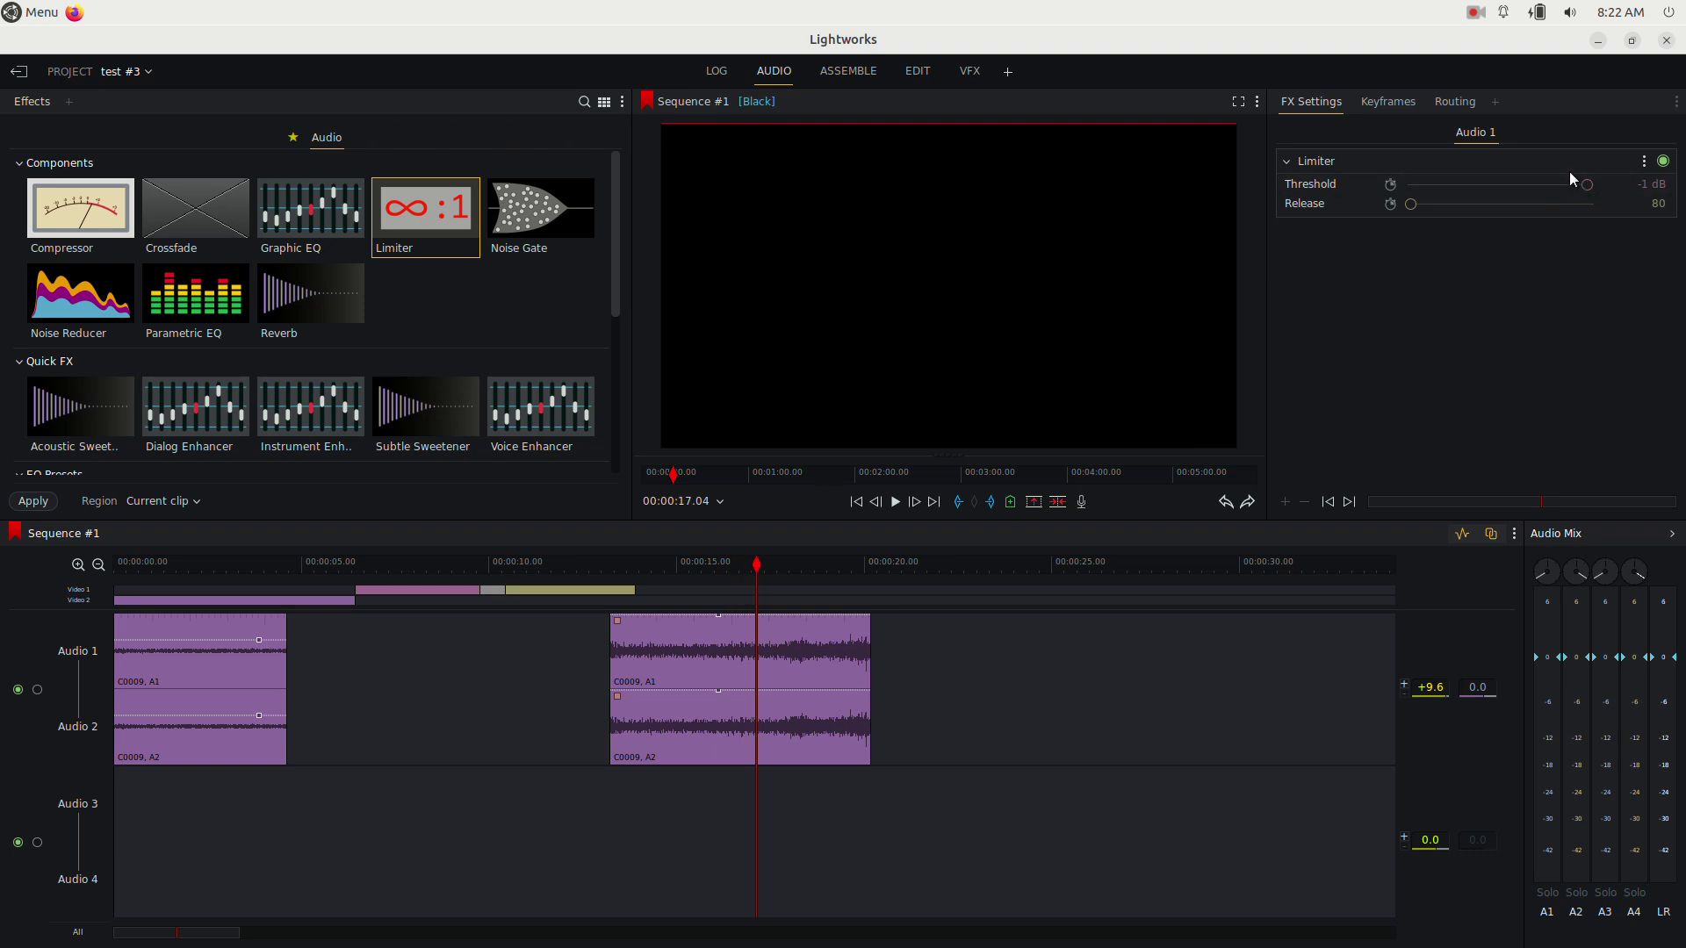
Step: Apply the Subtle Sweetener quick effect to the second C0009 audio clip
{"action": "left_click_drag", "start_coordinate": [614, 266], "coordinate": [601, 340]}
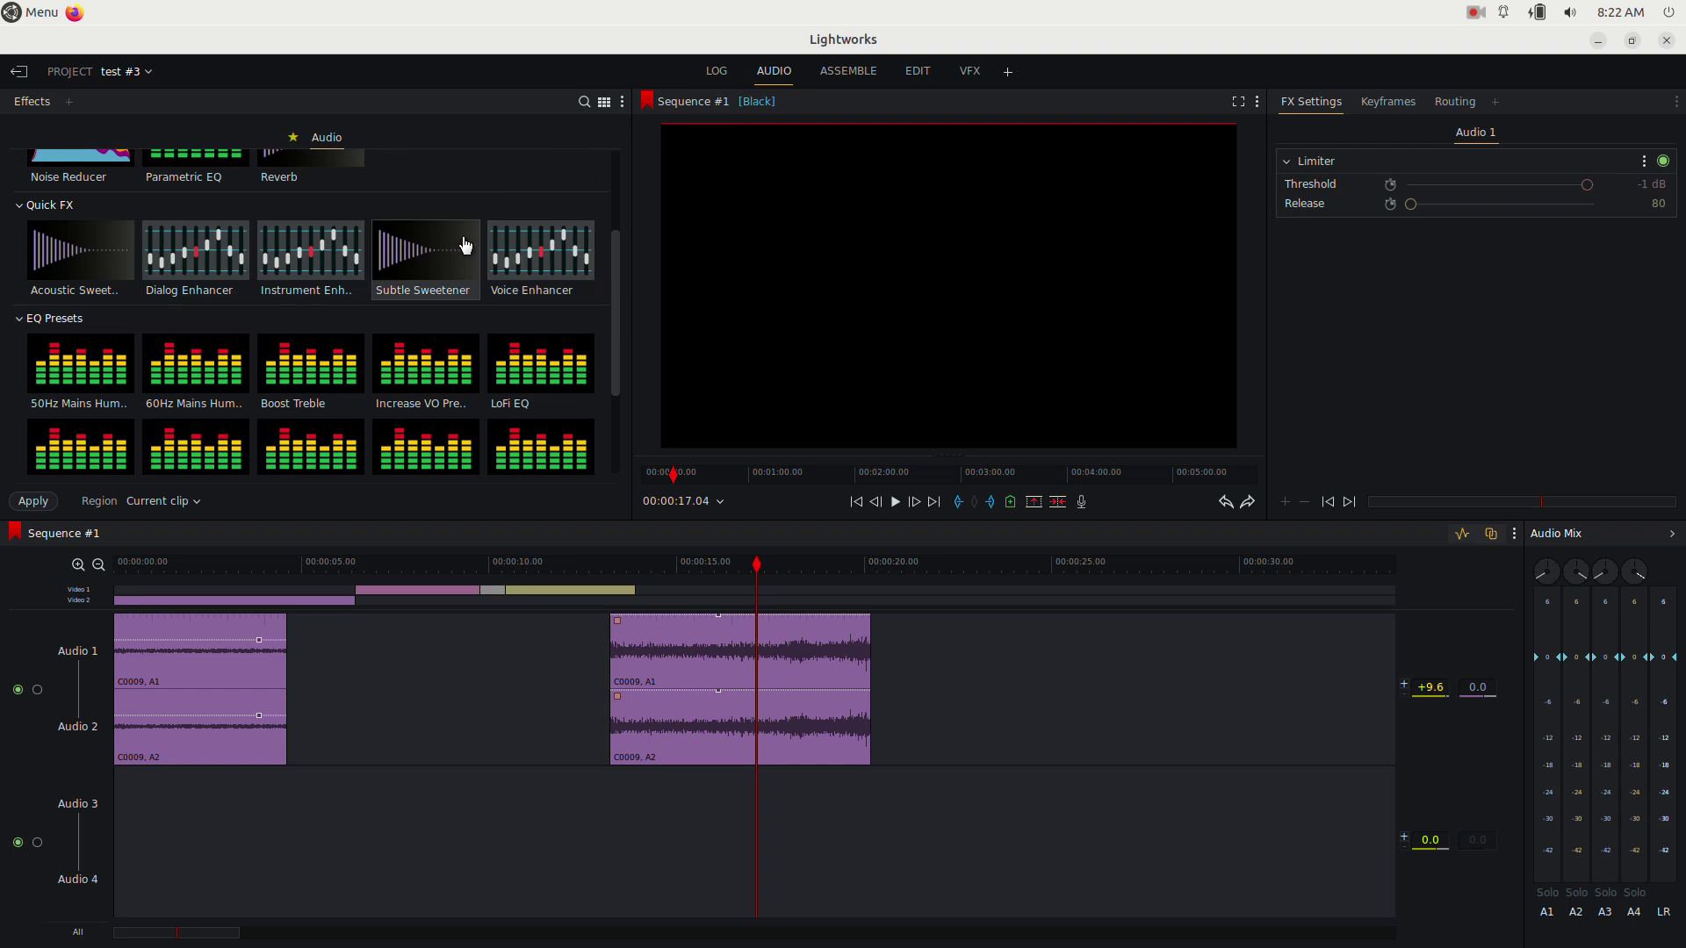
{"action": "left_click_drag", "start_coordinate": [444, 255], "coordinate": [739, 684]}
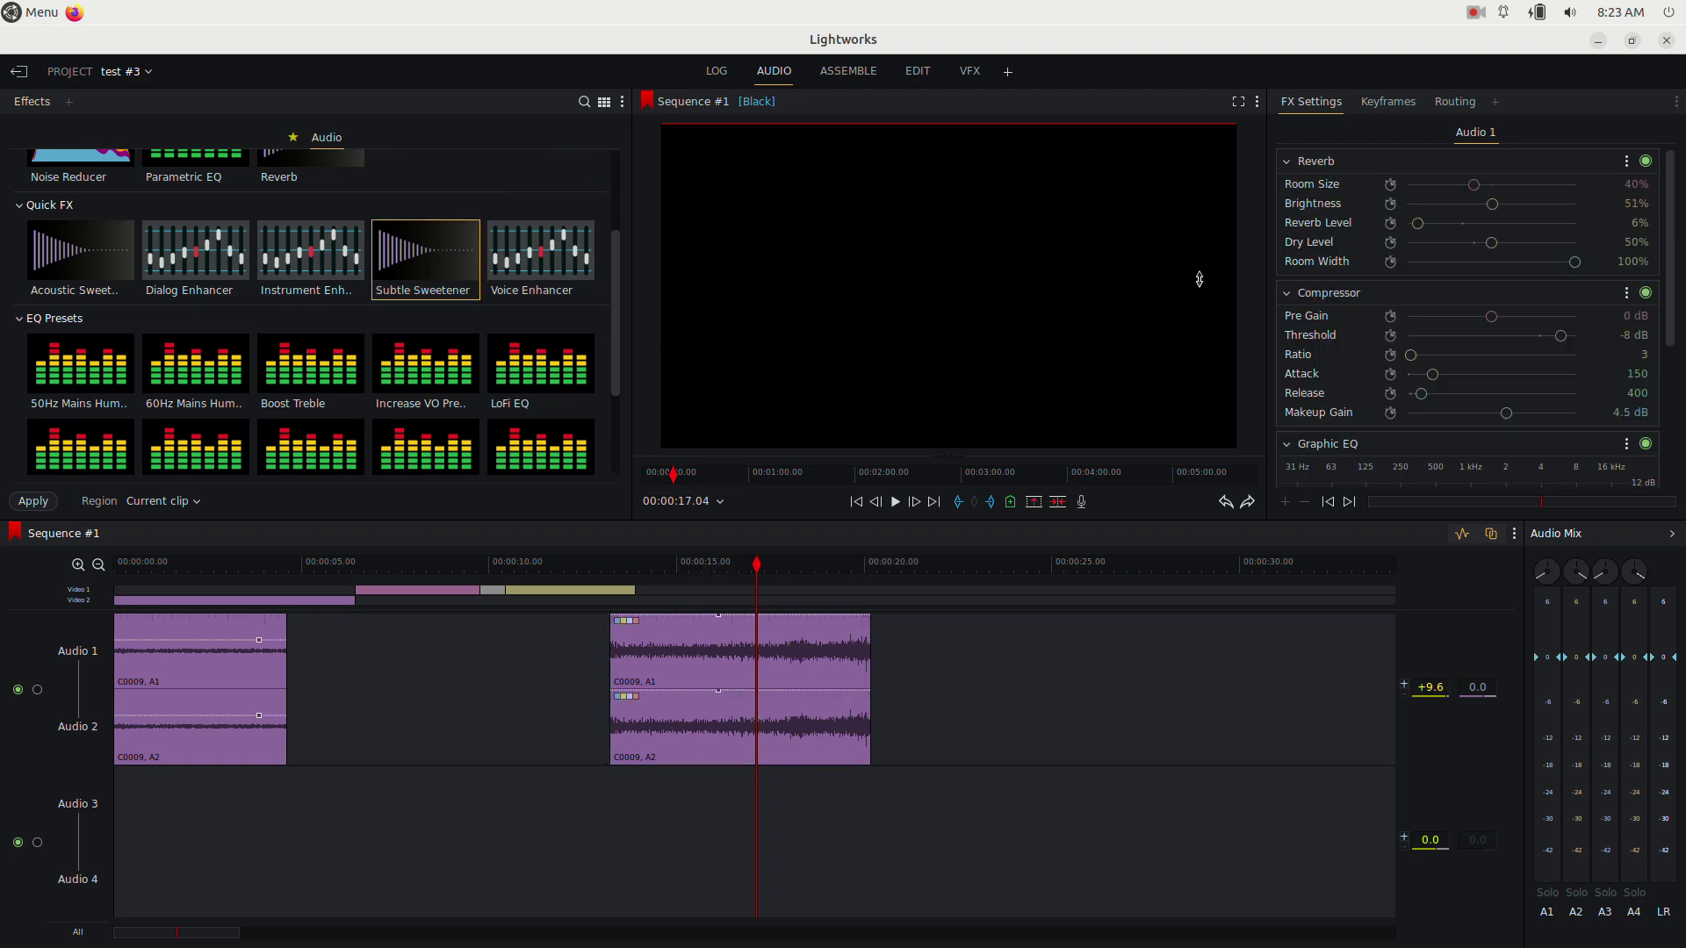
Step: Enable keyframing for all Reverb parameters of the second C0009 audio clip, and set Brightness to about 64.7% and Reverb Level to about 33%
{"action": "left_click", "coordinate": [1391, 185]}
{"action": "left_click", "coordinate": [1391, 204]}
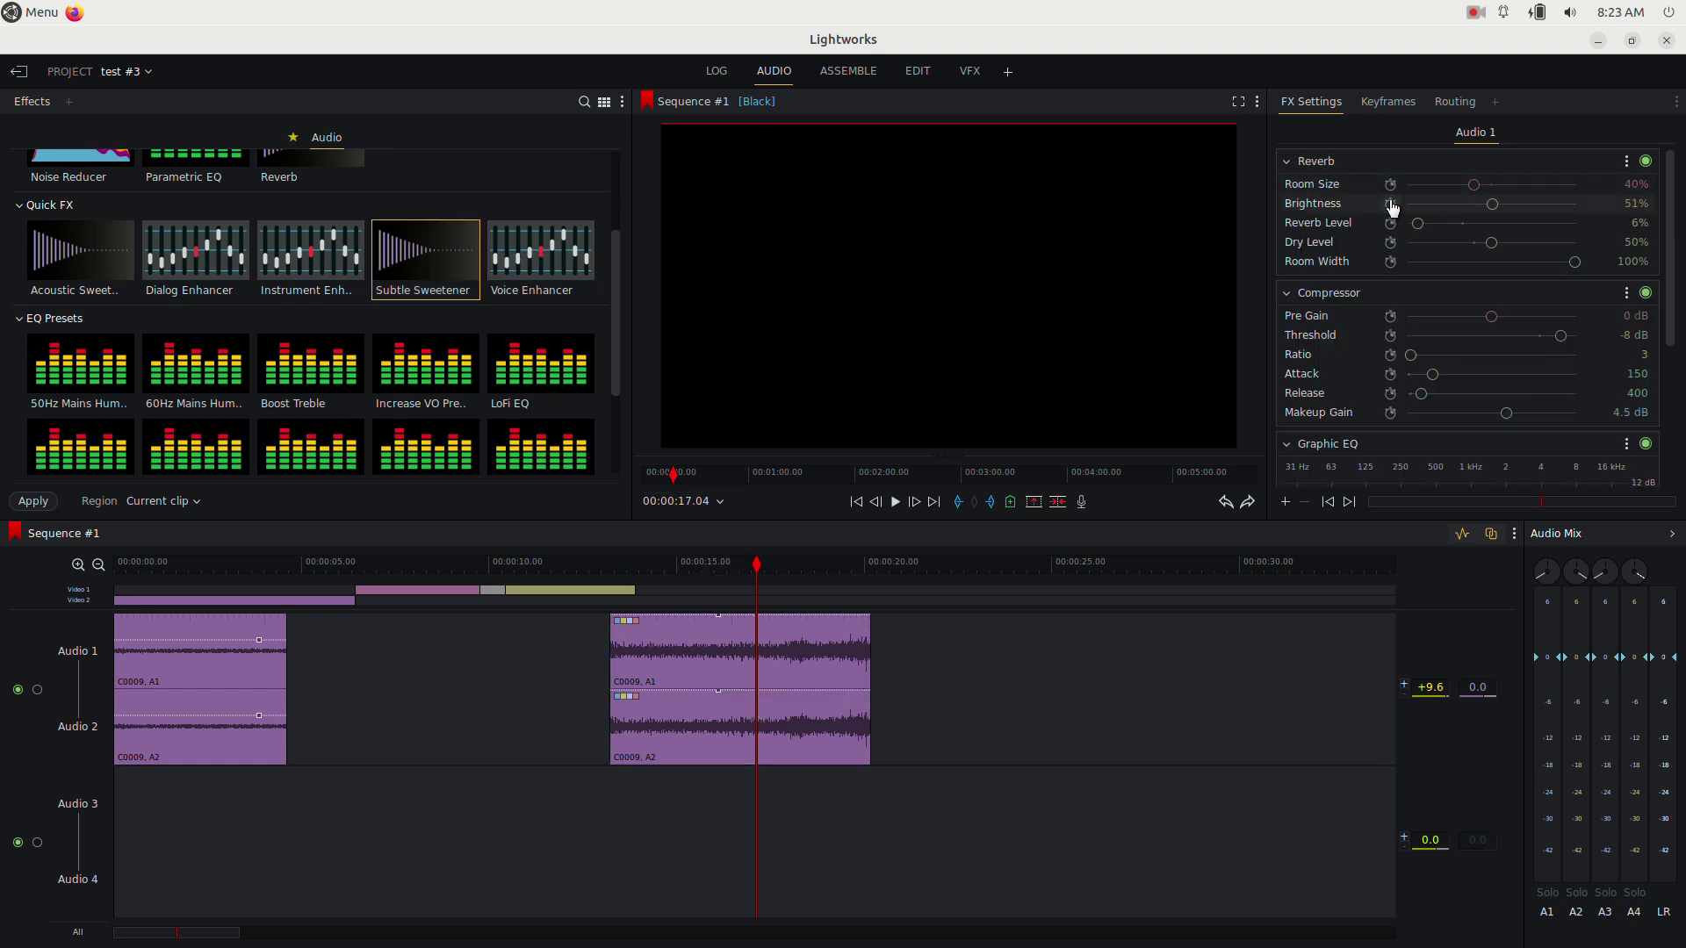
{"action": "left_click", "coordinate": [1391, 223]}
{"action": "left_click", "coordinate": [1391, 242]}
{"action": "left_click", "coordinate": [1391, 262]}
{"action": "left_click_drag", "start_coordinate": [1417, 223], "coordinate": [1461, 195]}
{"action": "key", "text": "space"}
{"action": "key", "text": "space"}
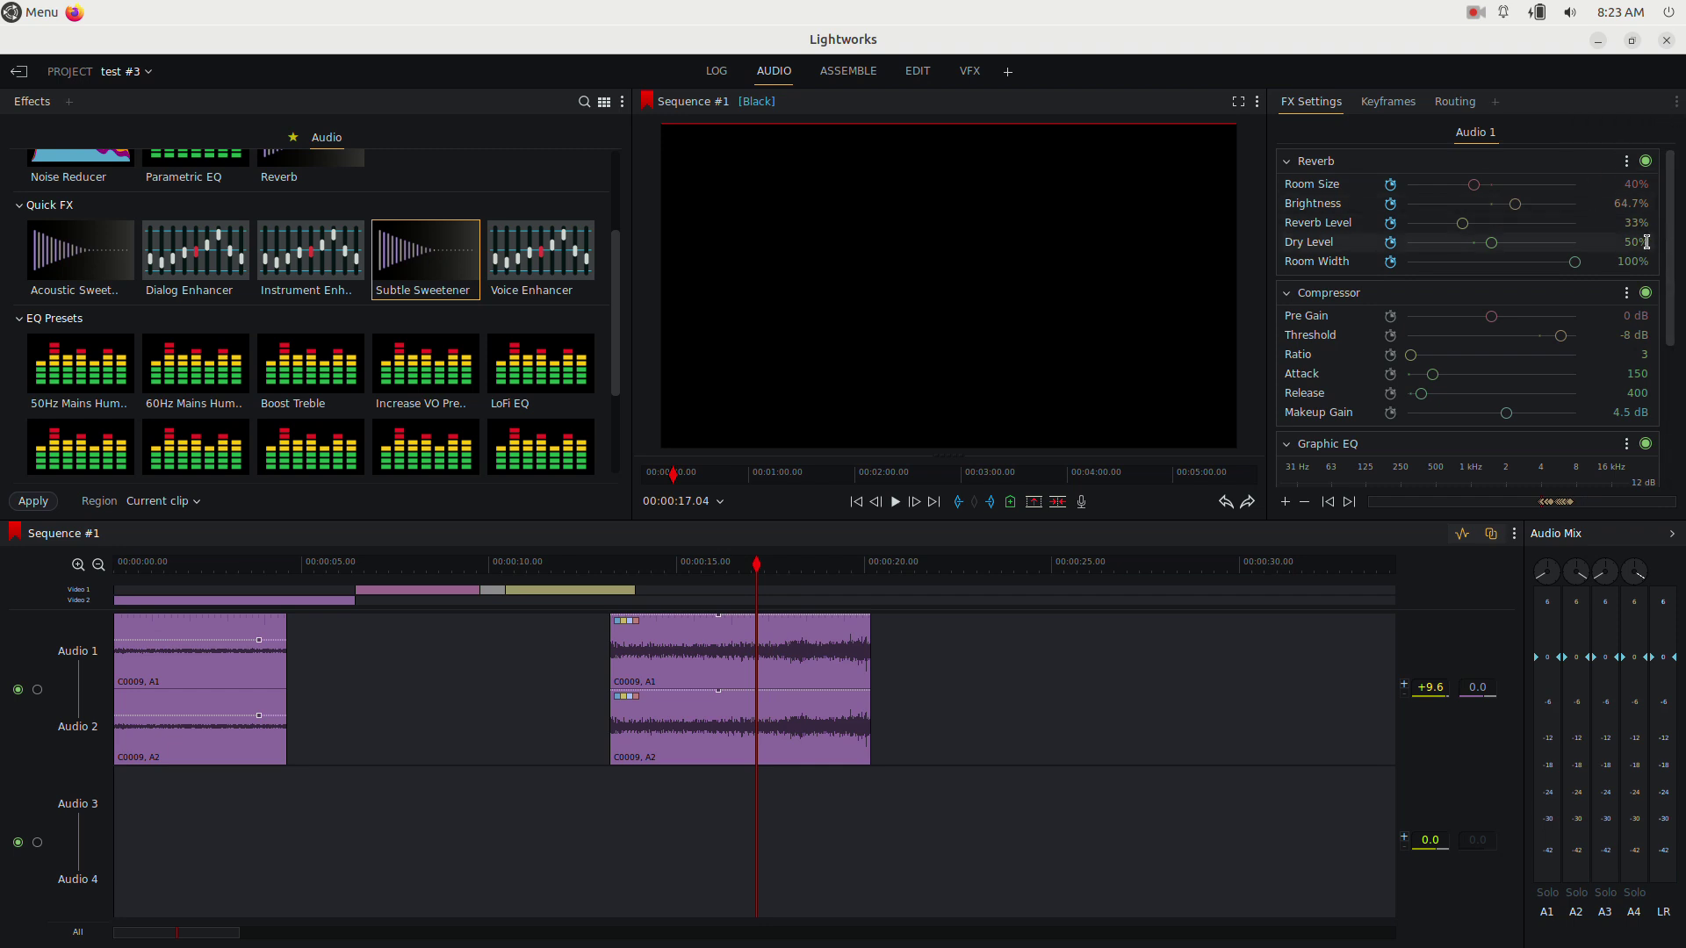
Step: Remove the Reverb and Compressor effects from the second C0009 audio clip
{"action": "left_click", "coordinate": [1626, 161]}
{"action": "left_click", "coordinate": [1625, 209]}
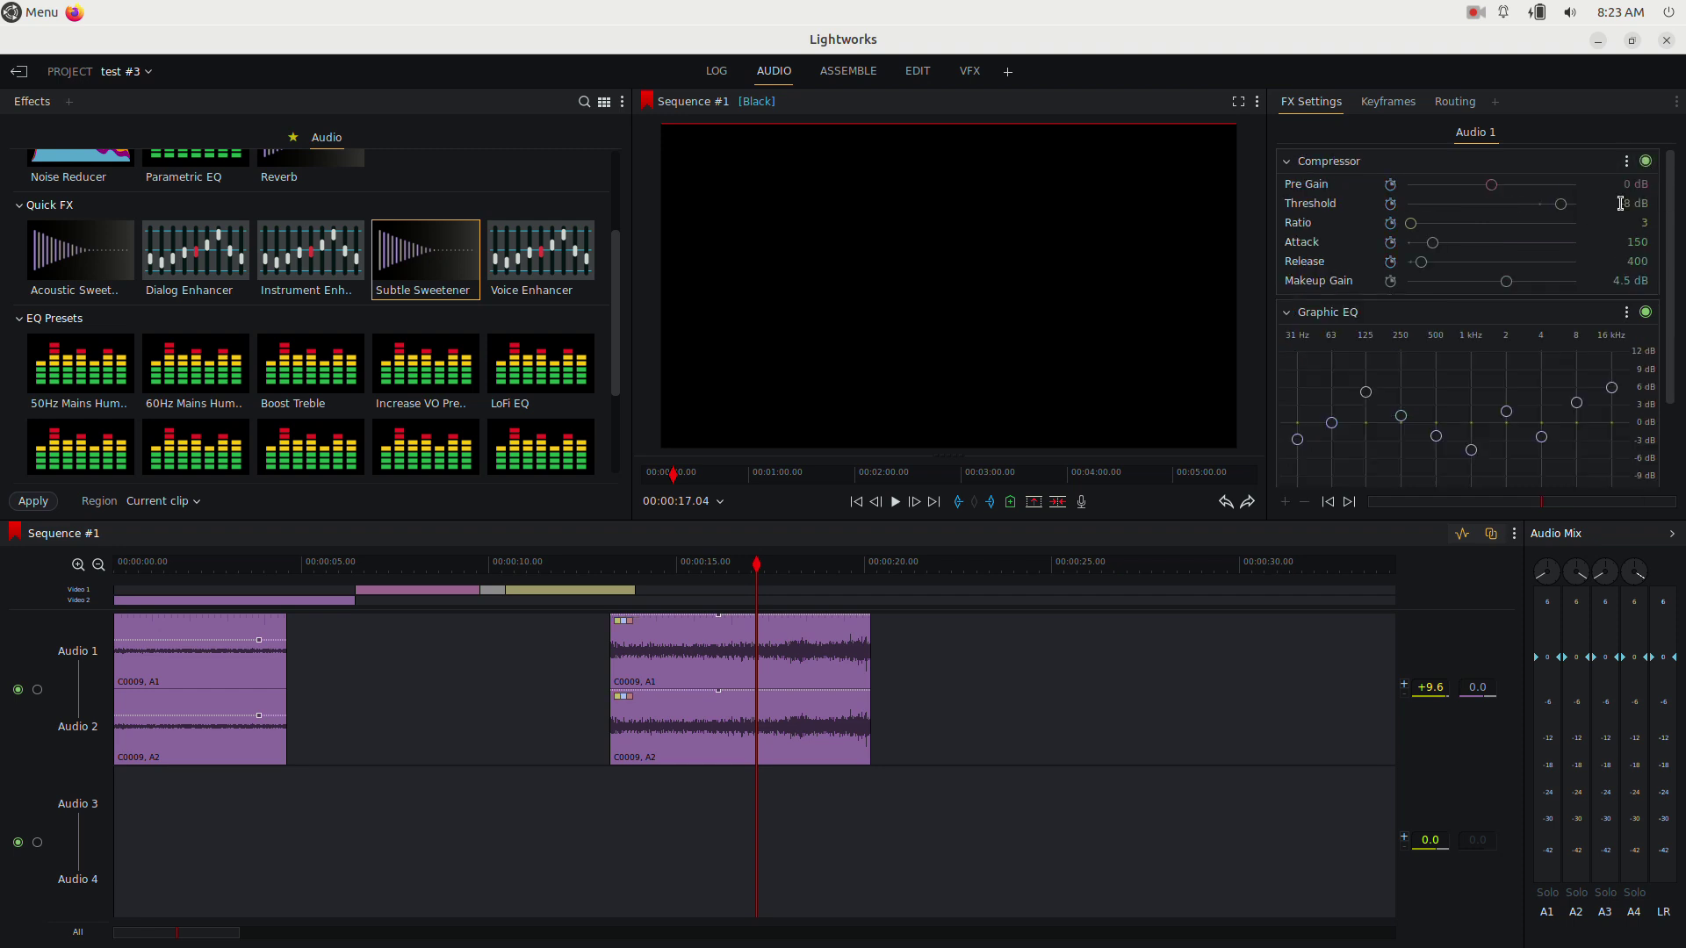
{"action": "left_click", "coordinate": [1626, 161]}
{"action": "left_click", "coordinate": [1625, 209]}
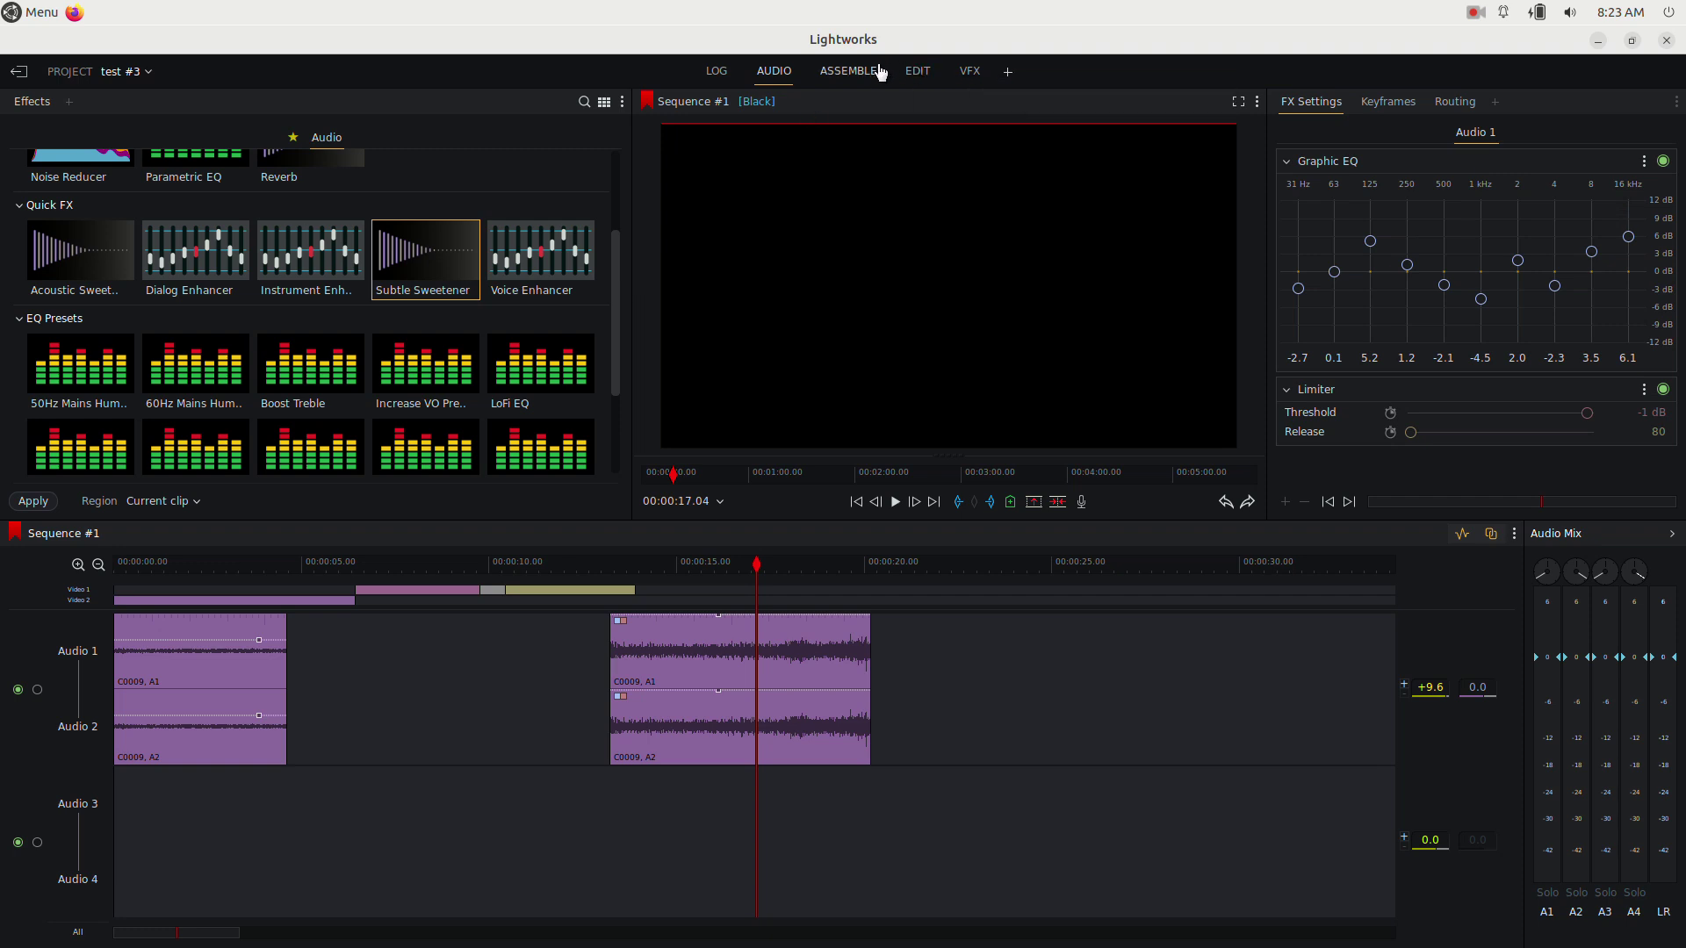
Step: Switch to the Edit workspace, open the sequence's MP4 (H.265/AV1) export settings and set the bit rate to about 14.6 Mbit/s
{"action": "left_click", "coordinate": [920, 72]}
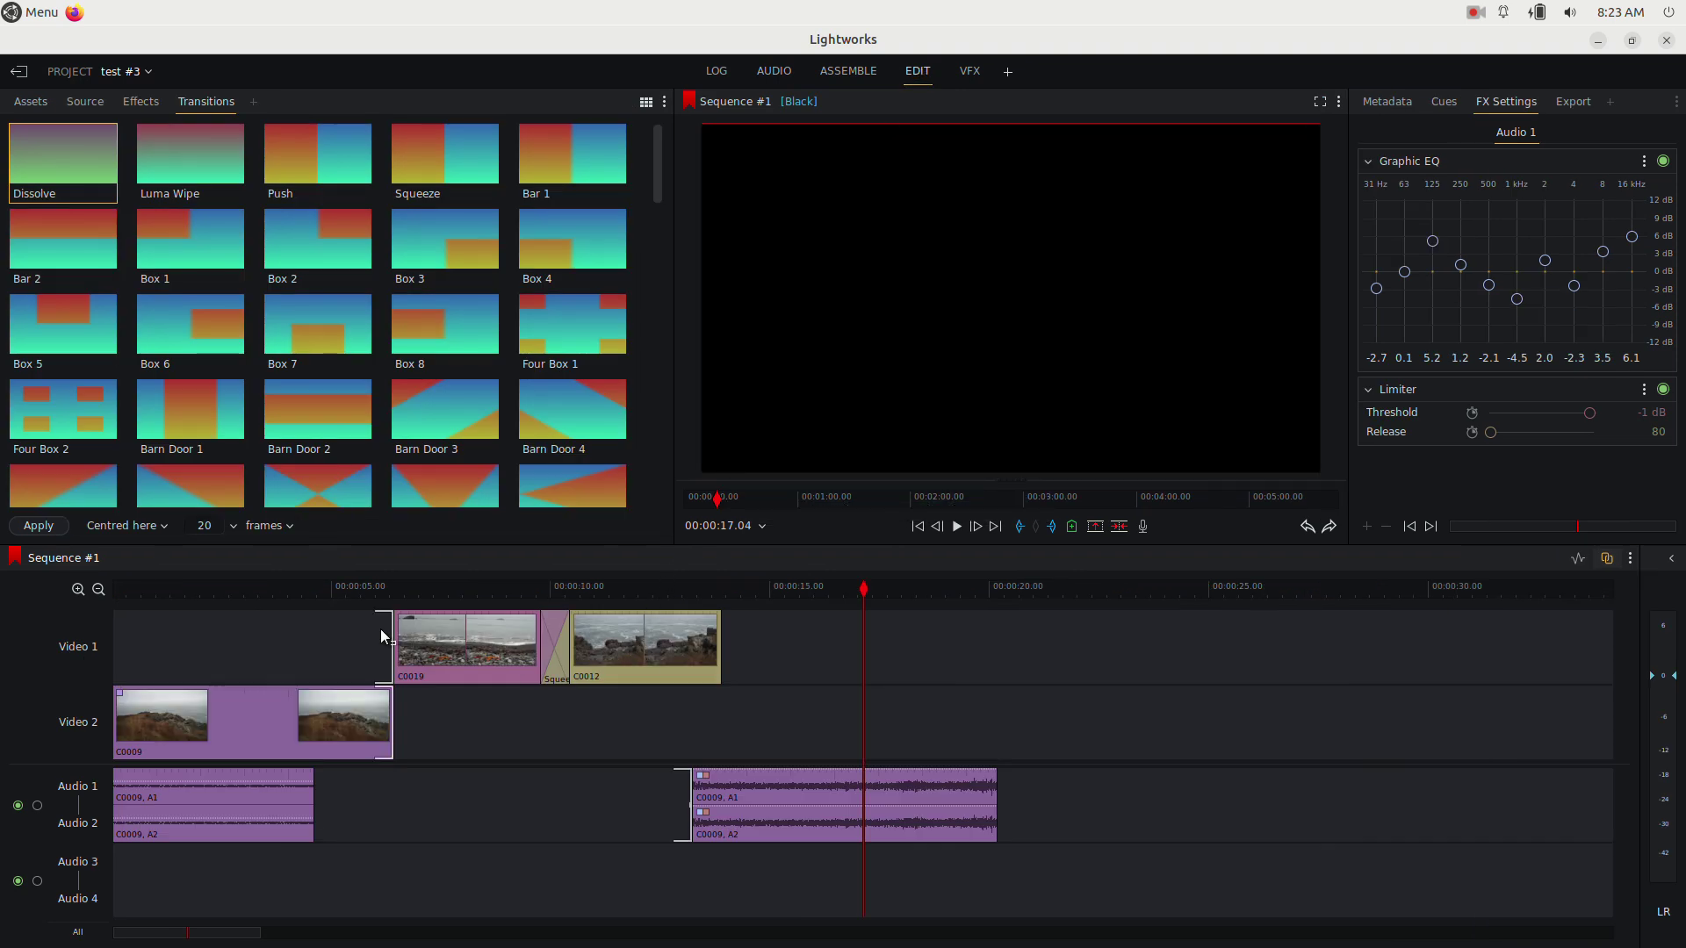
{"action": "right_click", "coordinate": [612, 654]}
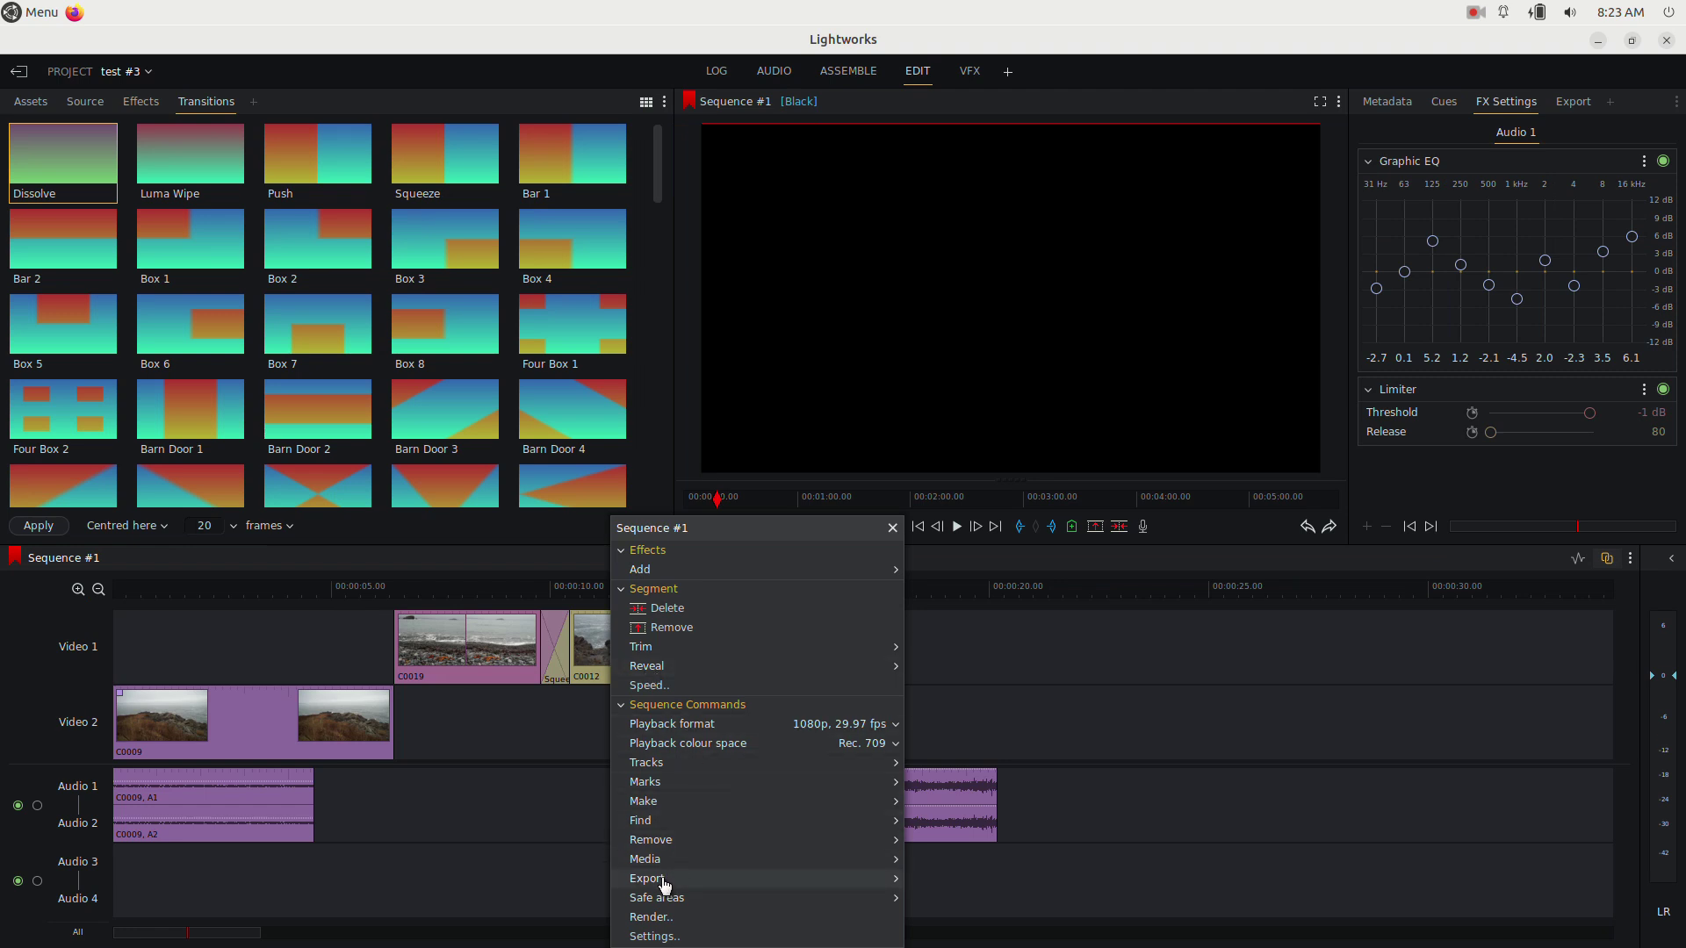
{"action": "left_click", "coordinate": [704, 881]}
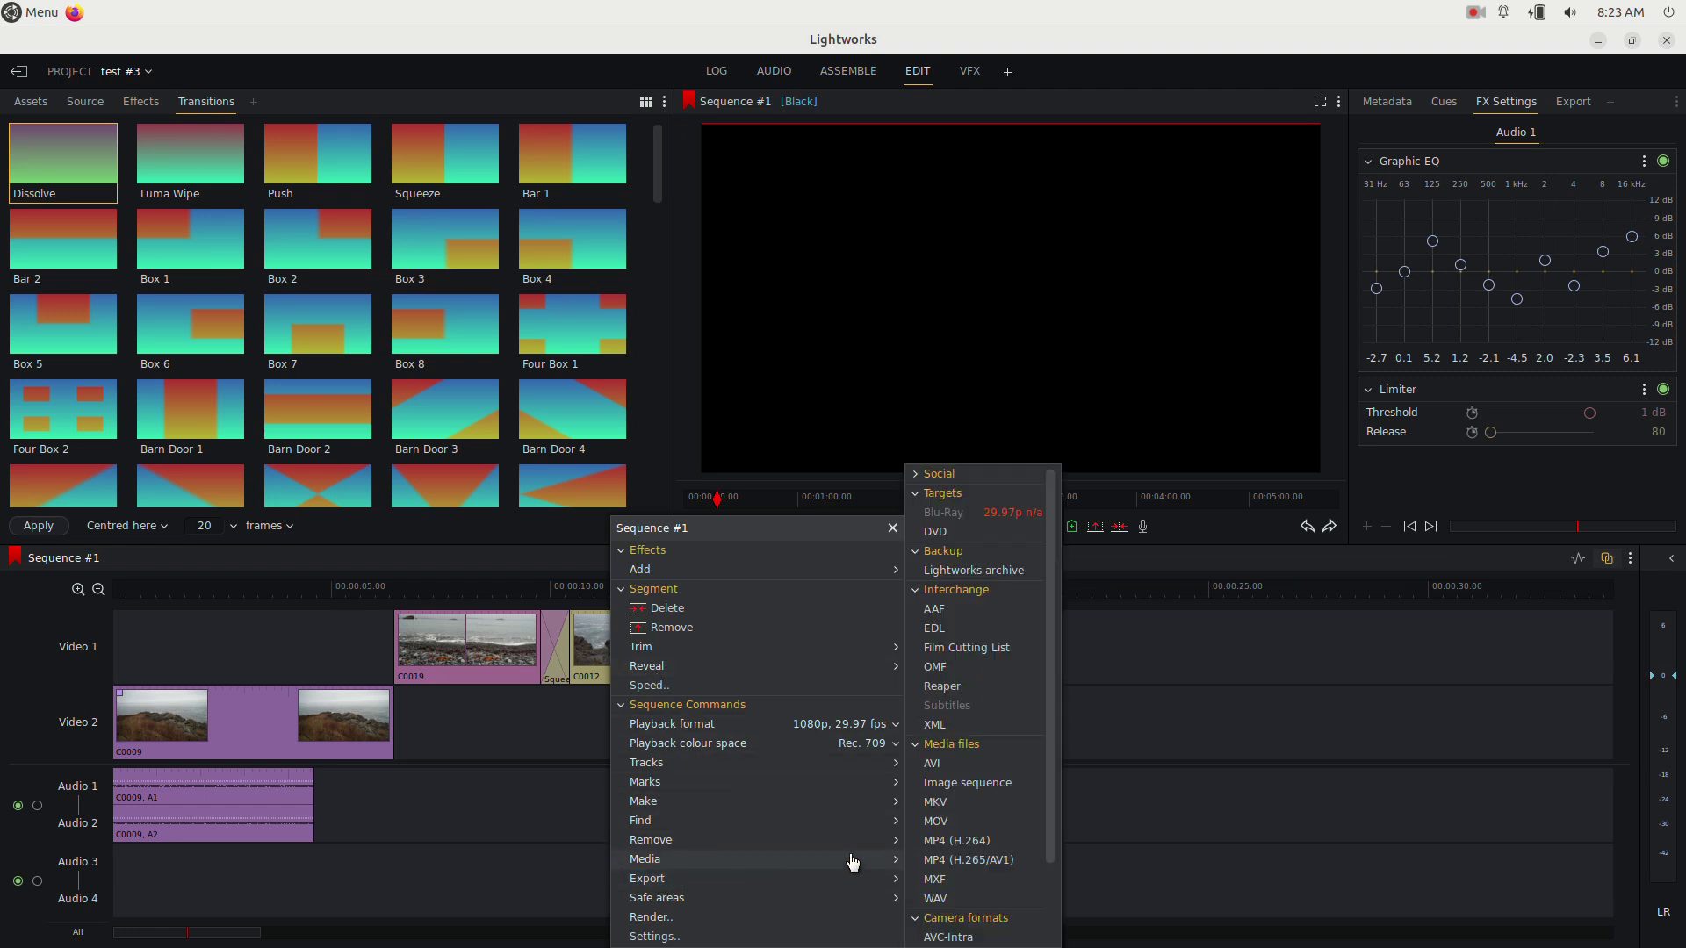
{"action": "left_click", "coordinate": [977, 865]}
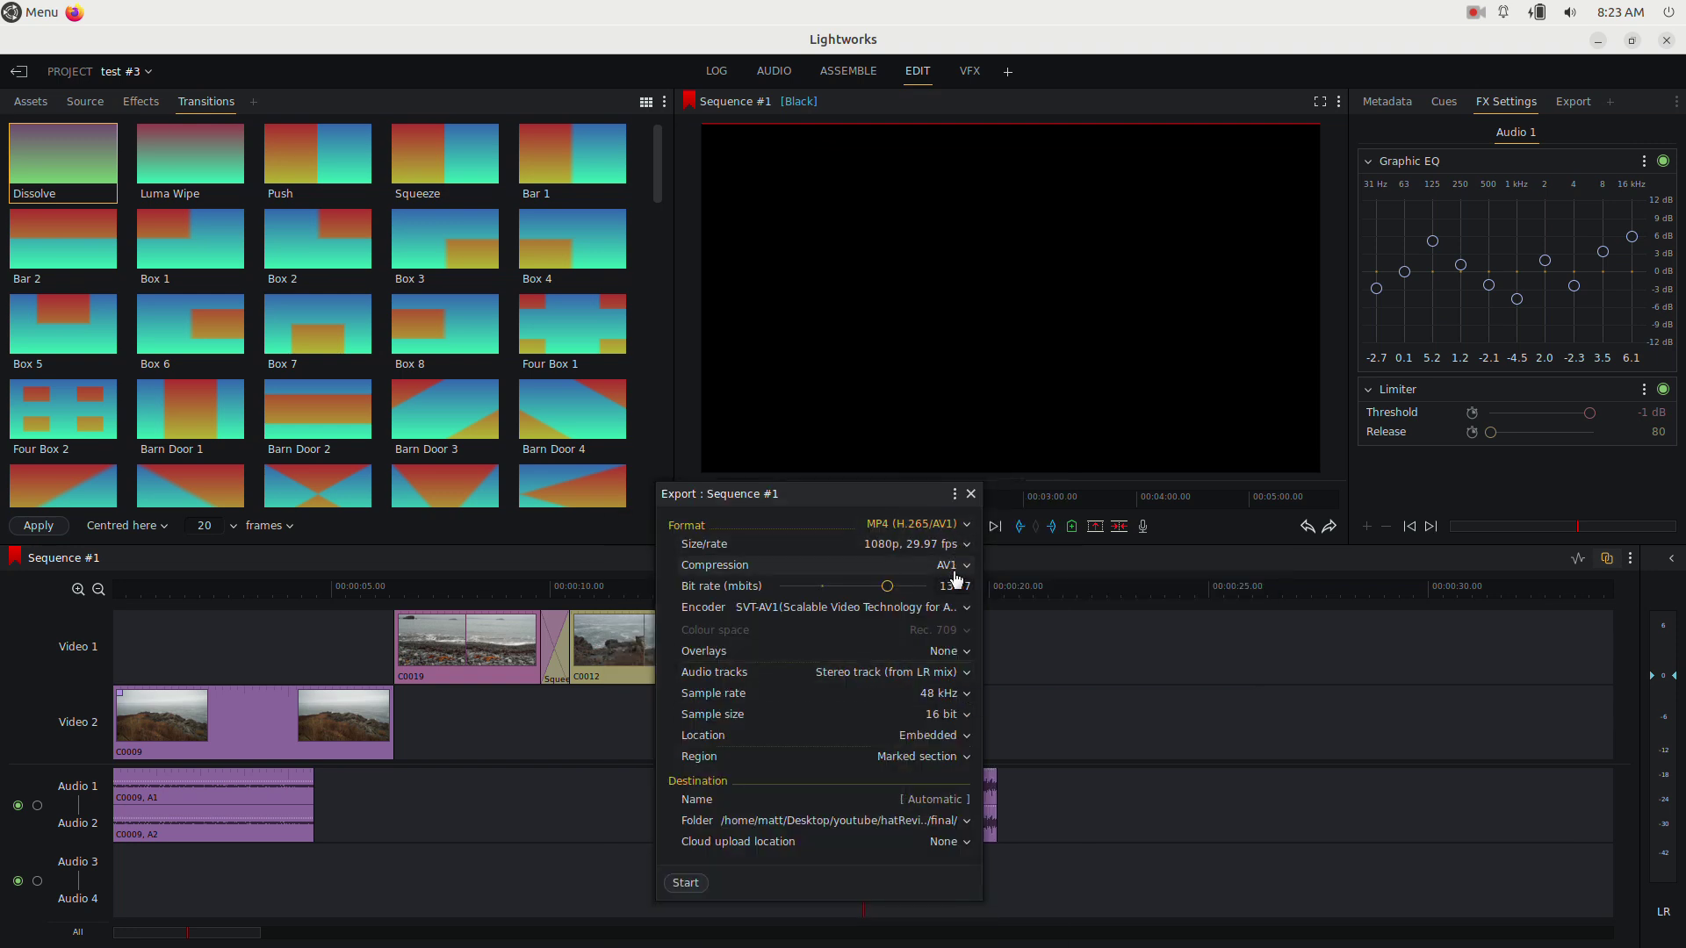
{"action": "left_click_drag", "start_coordinate": [894, 588], "coordinate": [896, 586]}
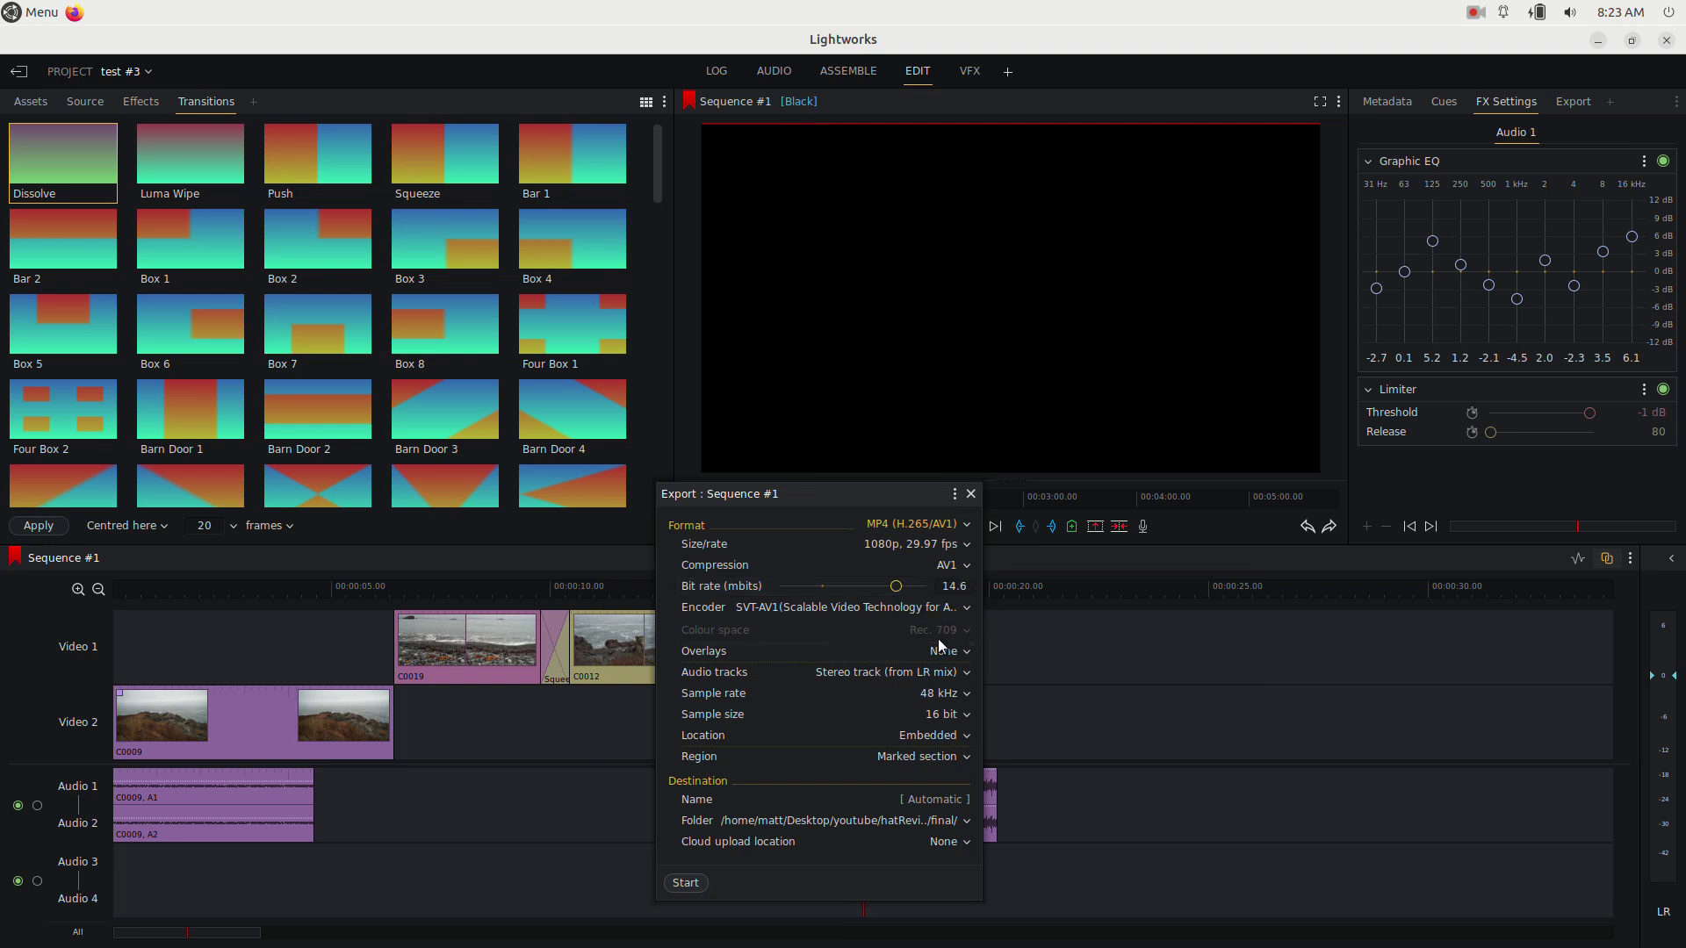
Step: Set the export region to Ignore leading/trailing black and close the settings without exporting
{"action": "left_click", "coordinate": [946, 761]}
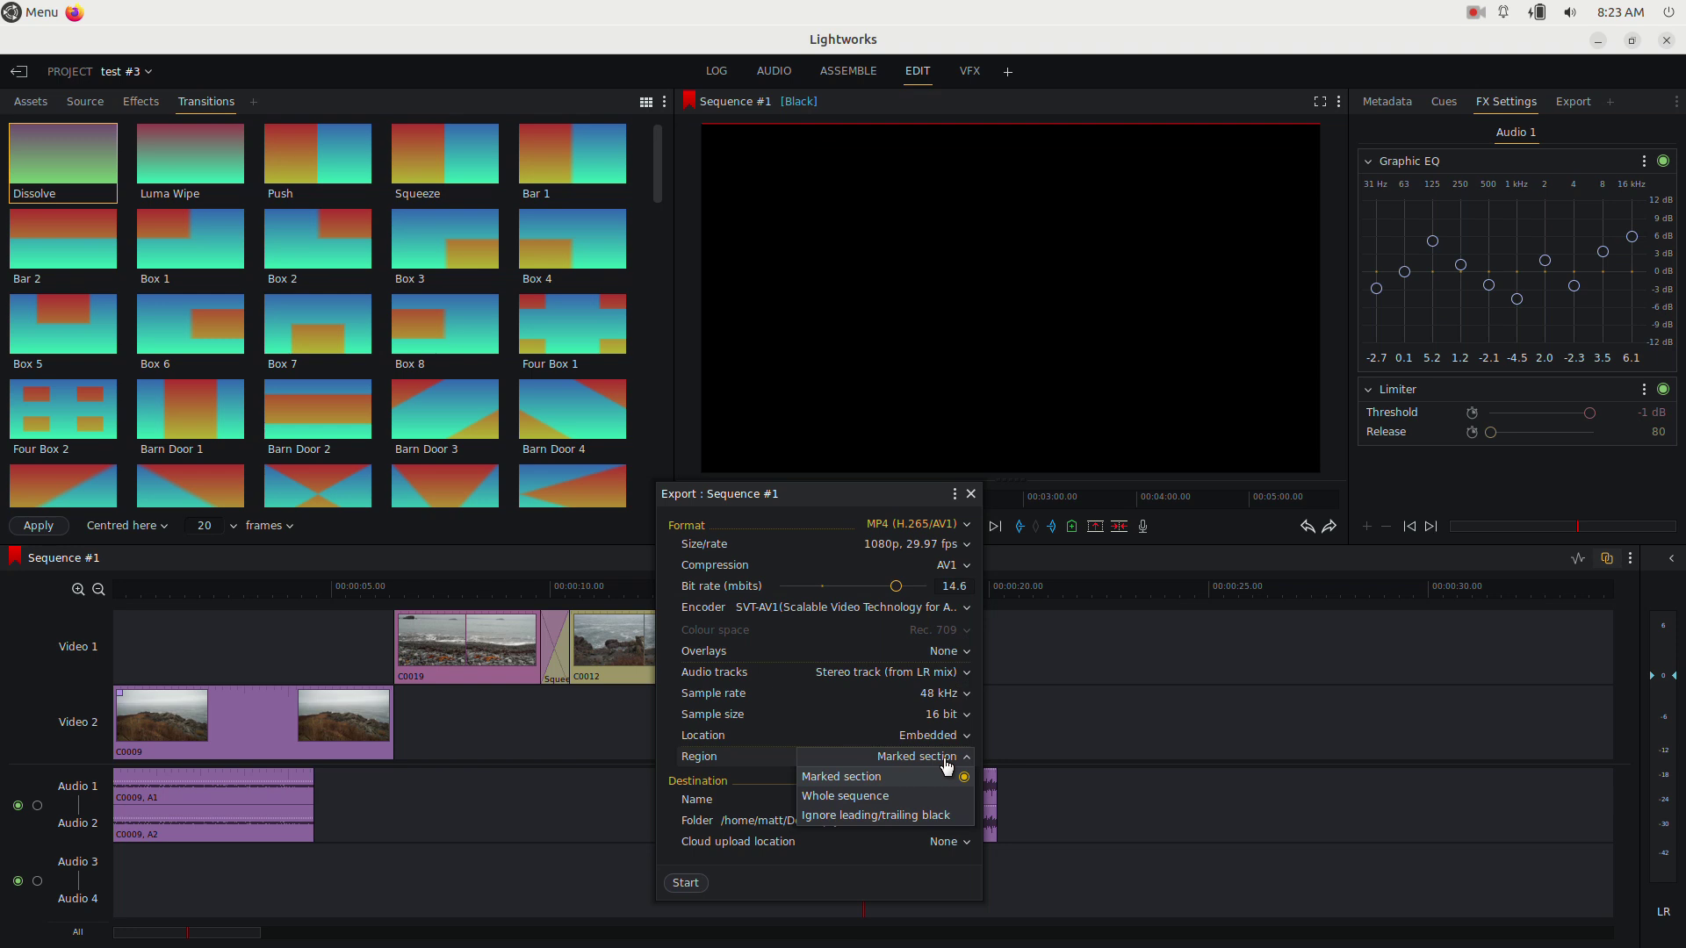
{"action": "left_click", "coordinate": [887, 817]}
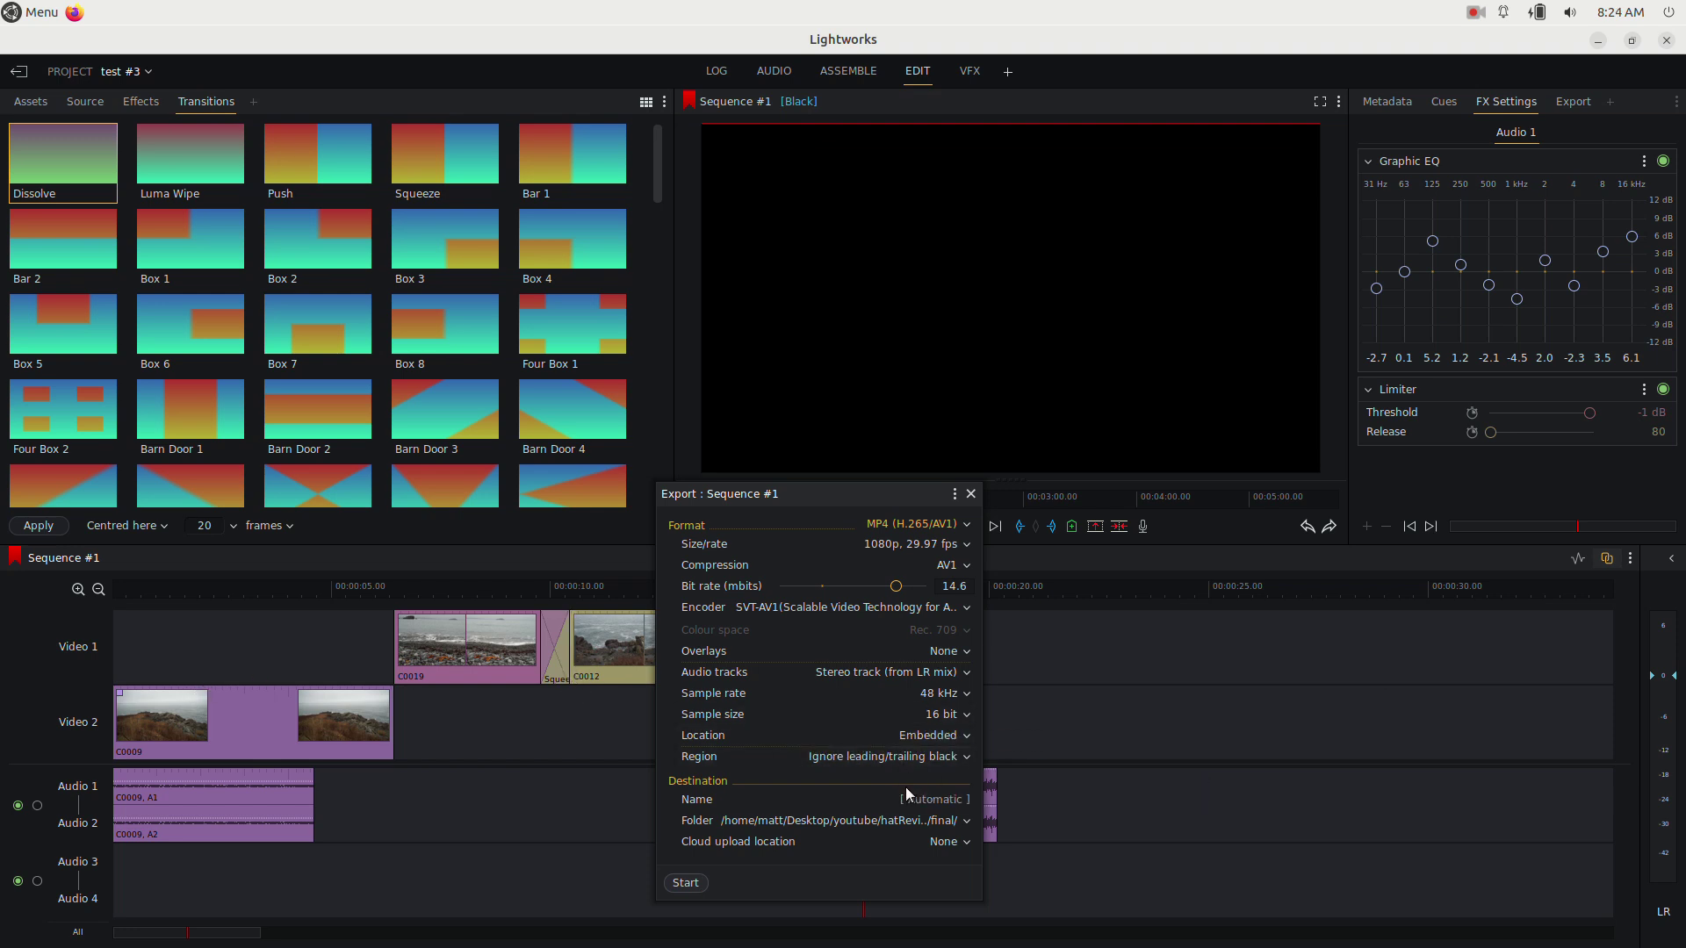
{"action": "left_click", "coordinate": [972, 494]}
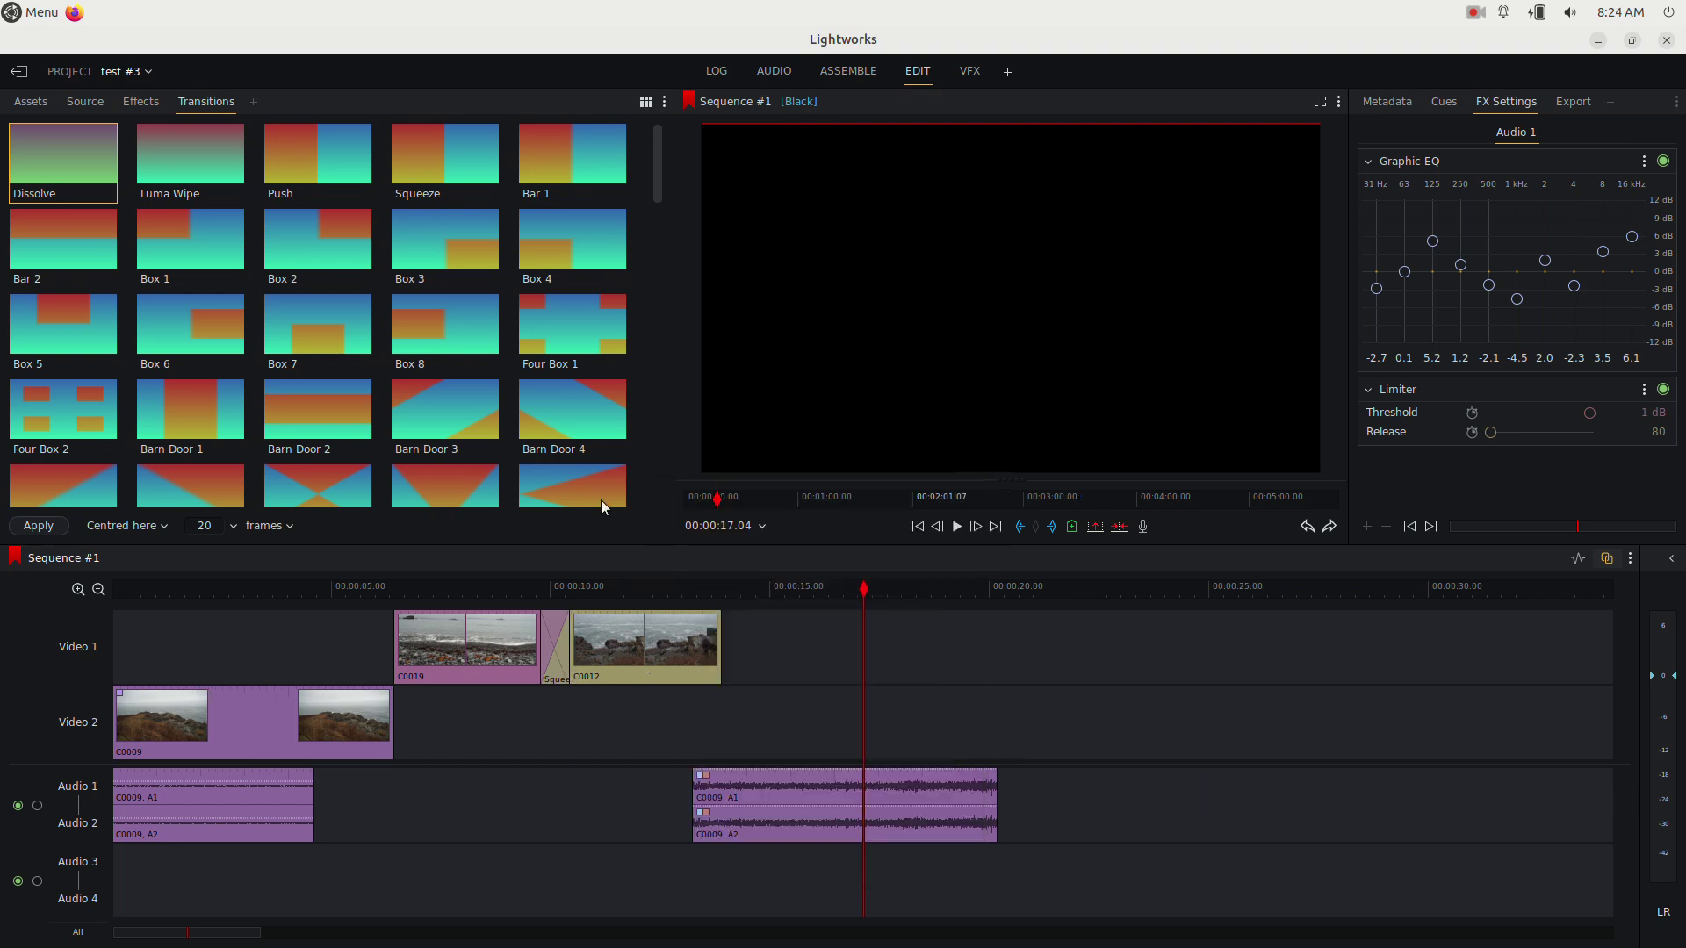
Step: Mark the section of the sequence from 00:00:00.00 to about 00:00:19.00
{"action": "left_click", "coordinate": [150, 591]}
{"action": "left_click_drag", "start_coordinate": [149, 597], "coordinate": [61, 594]}
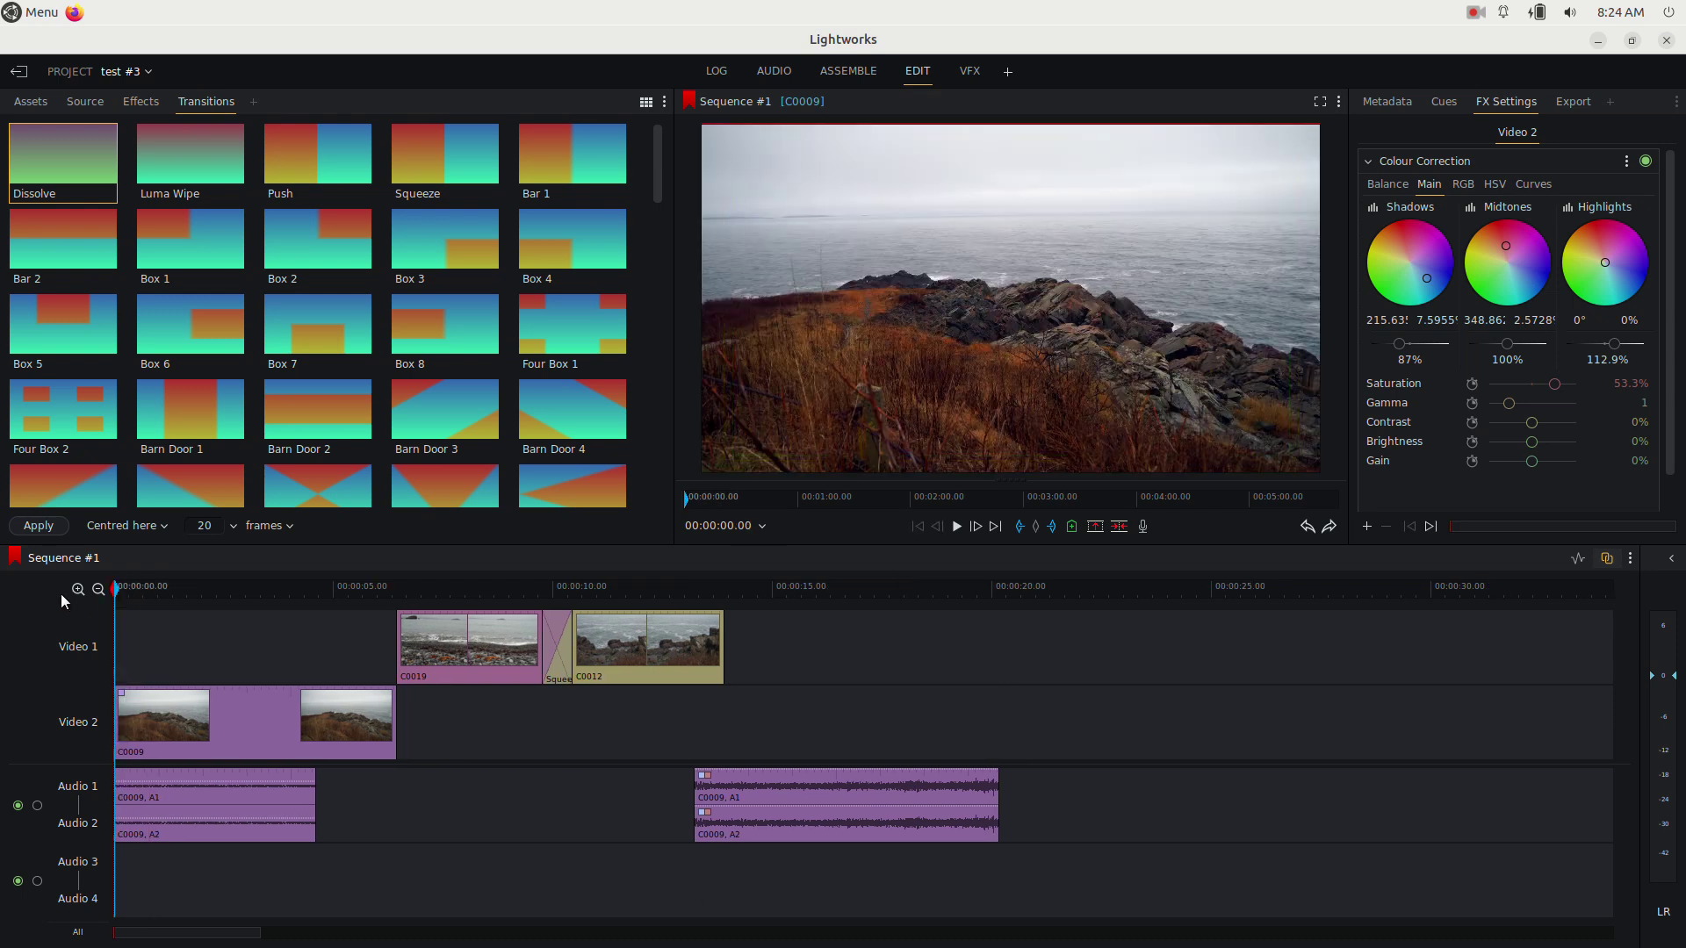
{"action": "left_click", "coordinate": [946, 587]}
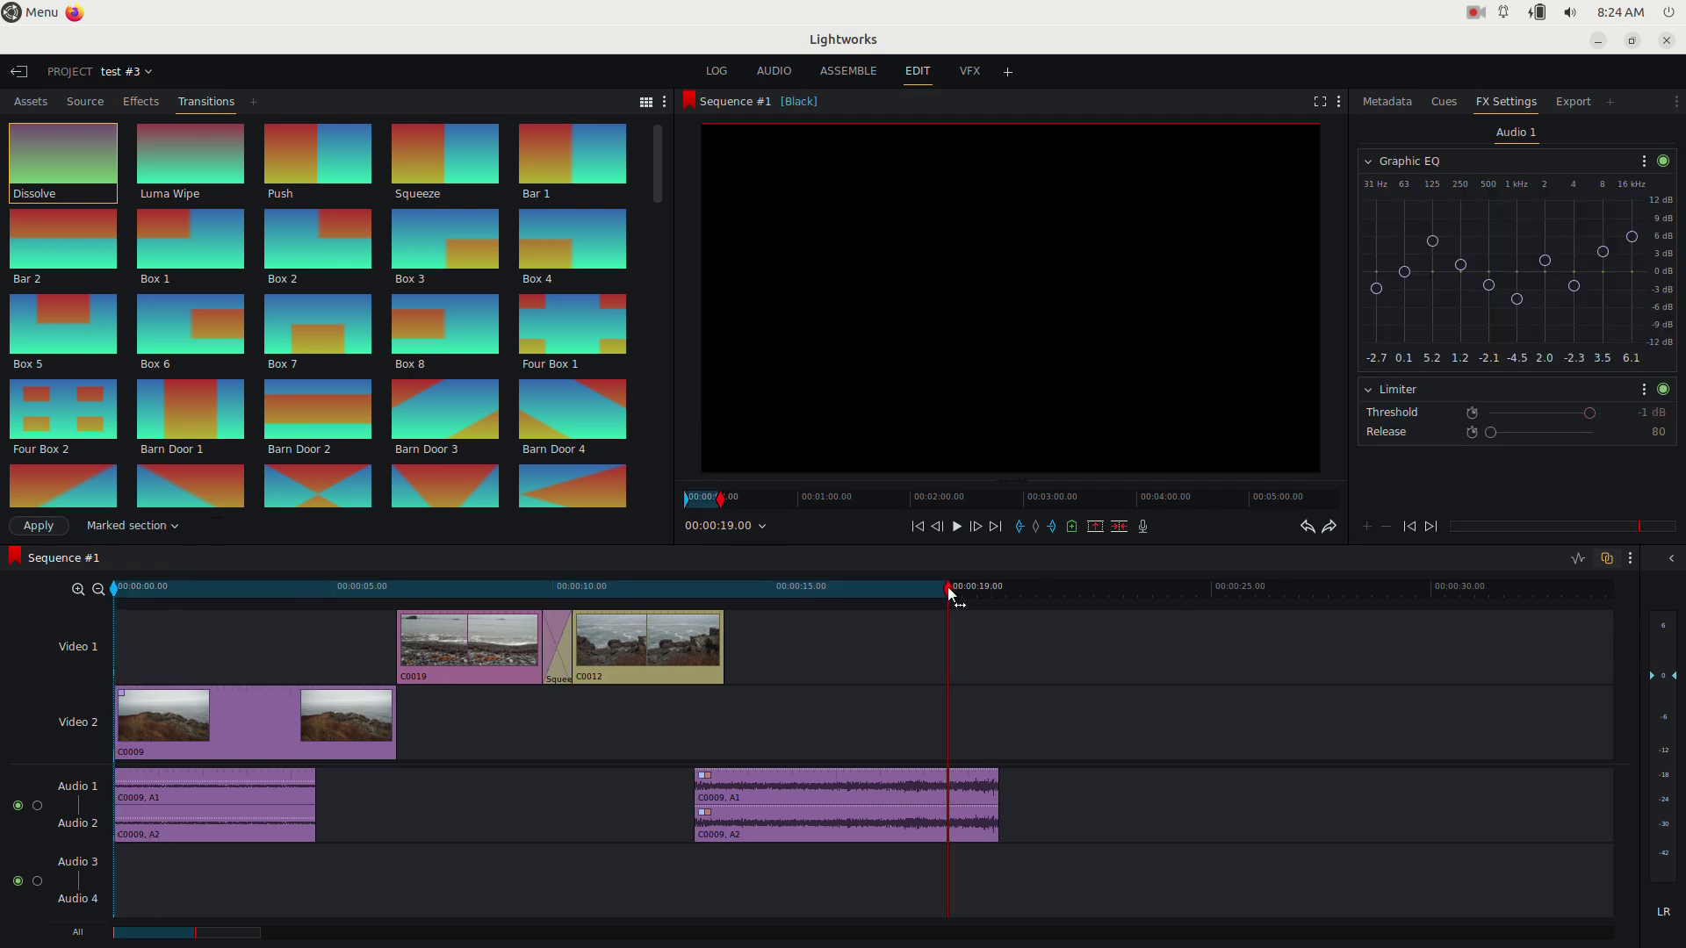
Step: Reopen the MP4 (H.265/AV1) export settings, set the region to Marked section and close them without exporting
{"action": "right_click", "coordinate": [887, 656]}
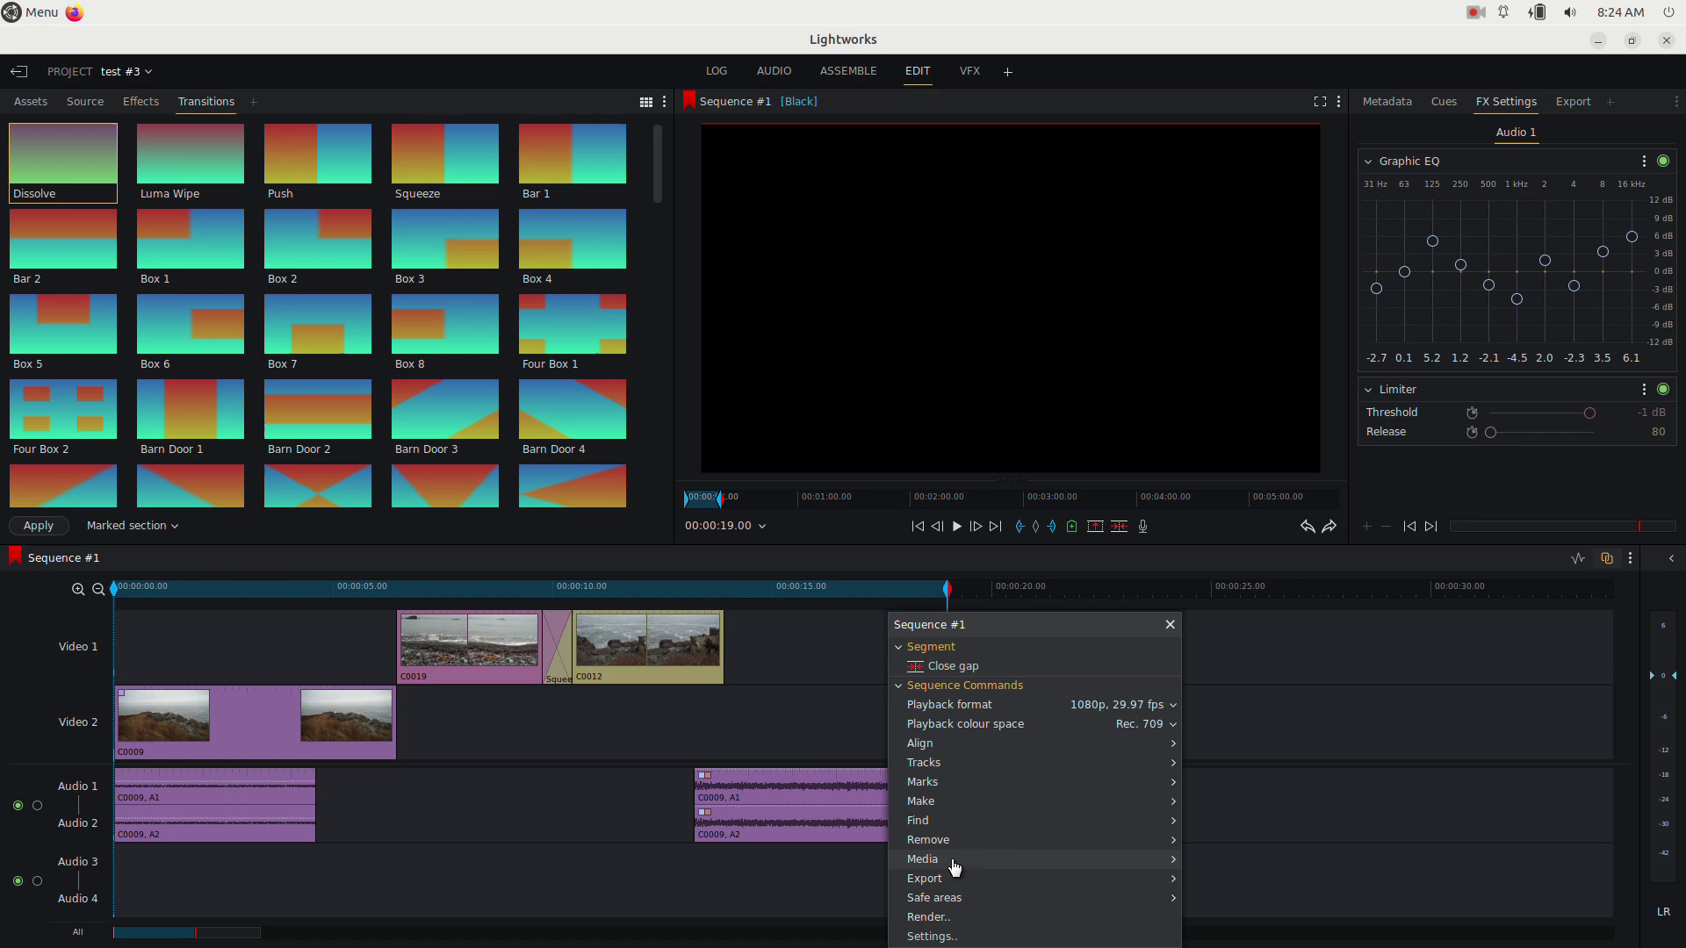
{"action": "mouse_move", "coordinate": [949, 878]}
{"action": "left_click", "coordinate": [1251, 861]}
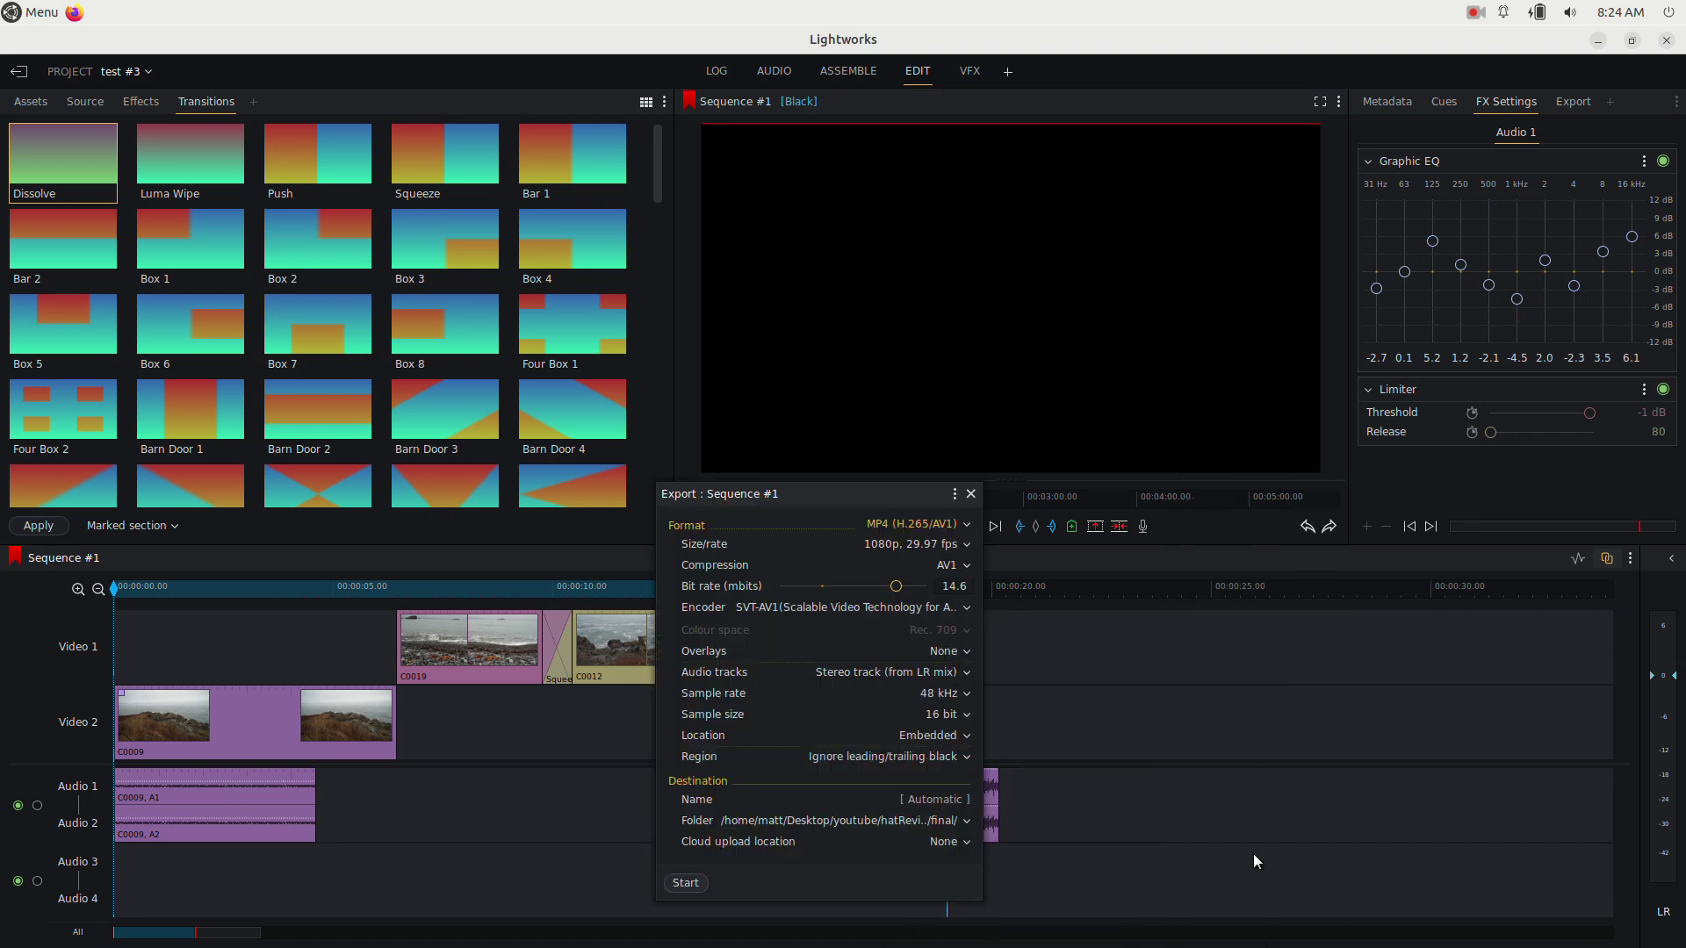
{"action": "left_click", "coordinate": [935, 757]}
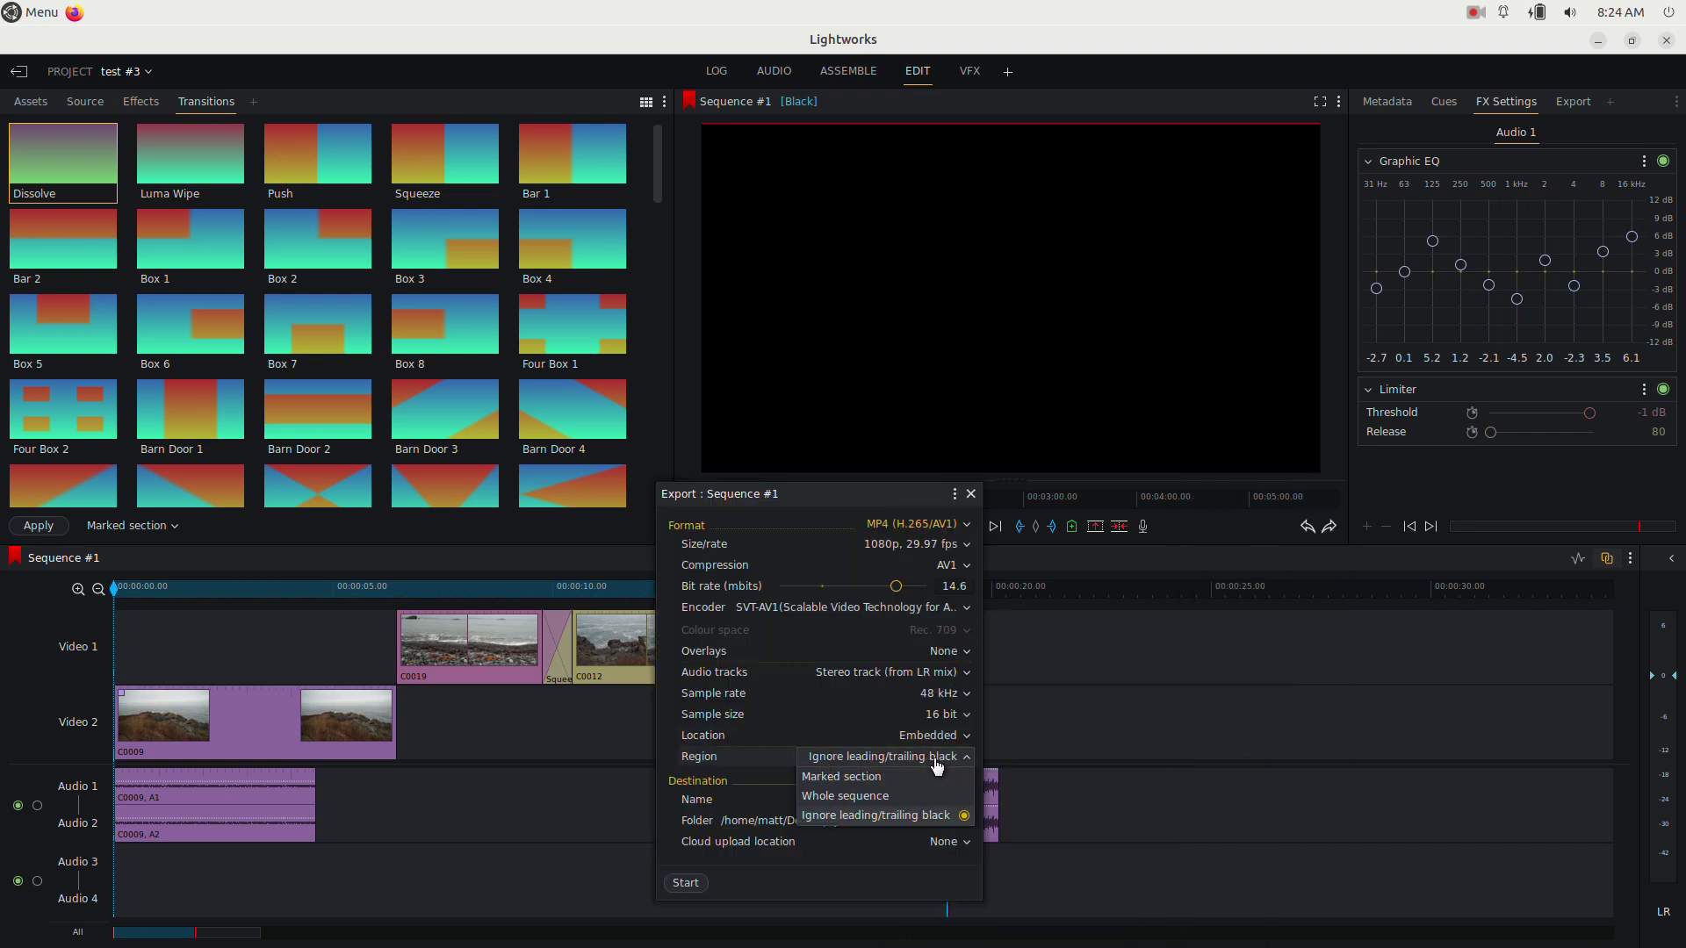
{"action": "left_click", "coordinate": [875, 778]}
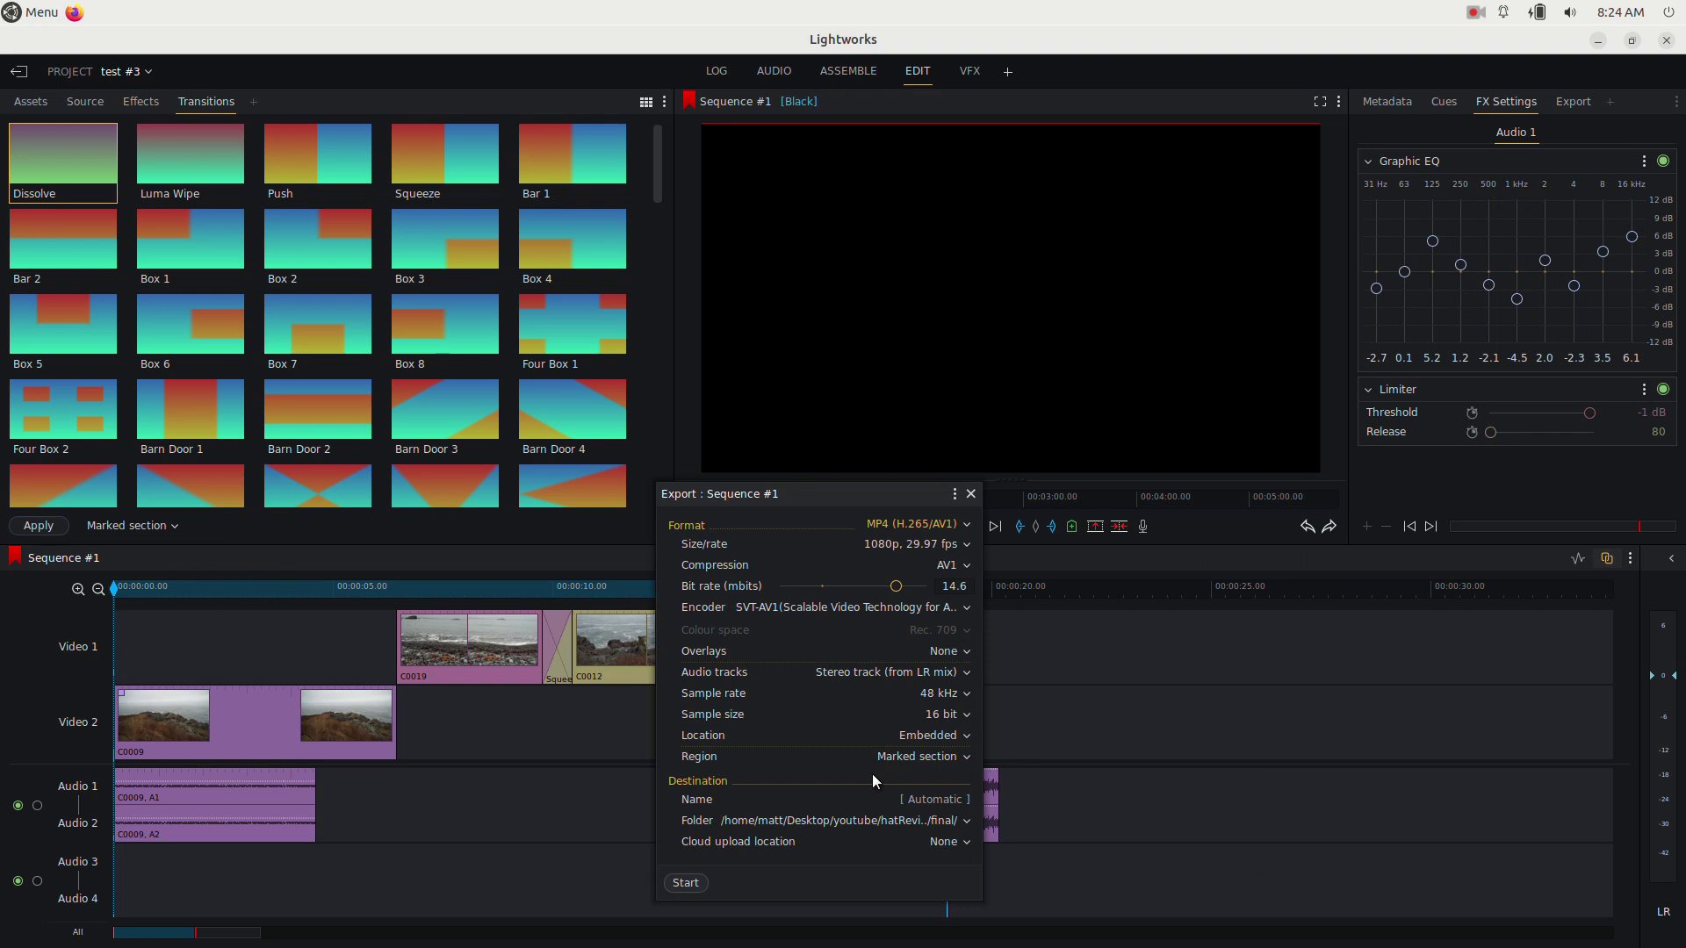
{"action": "left_click", "coordinate": [962, 801]}
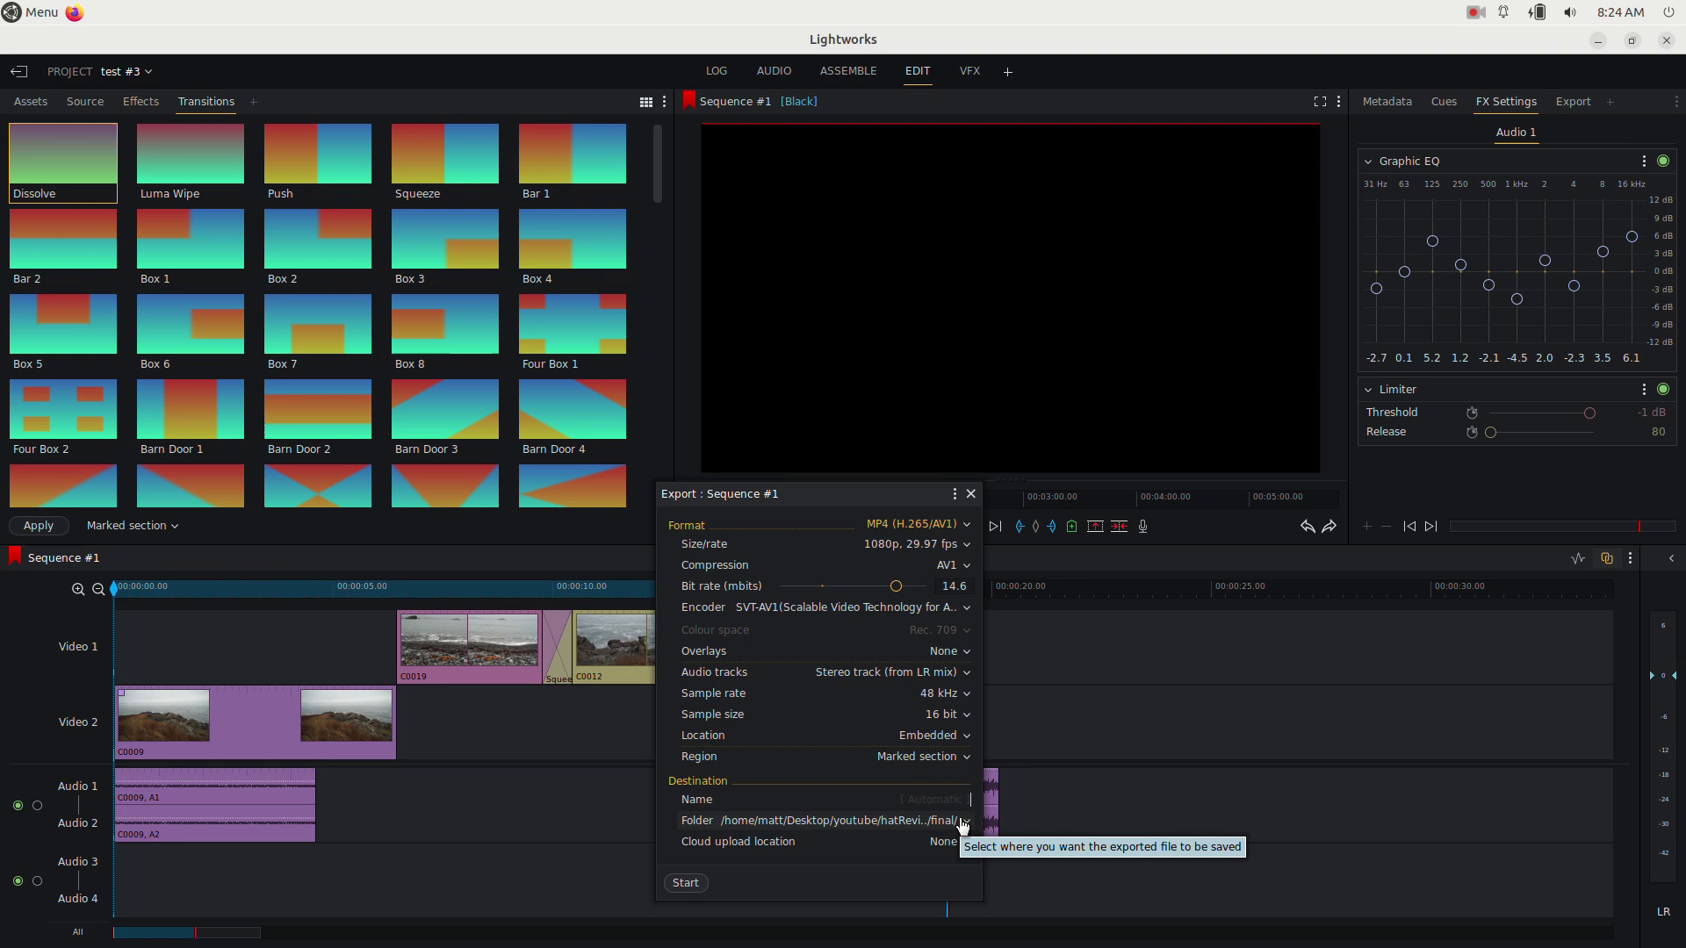
{"action": "left_click", "coordinate": [971, 494]}
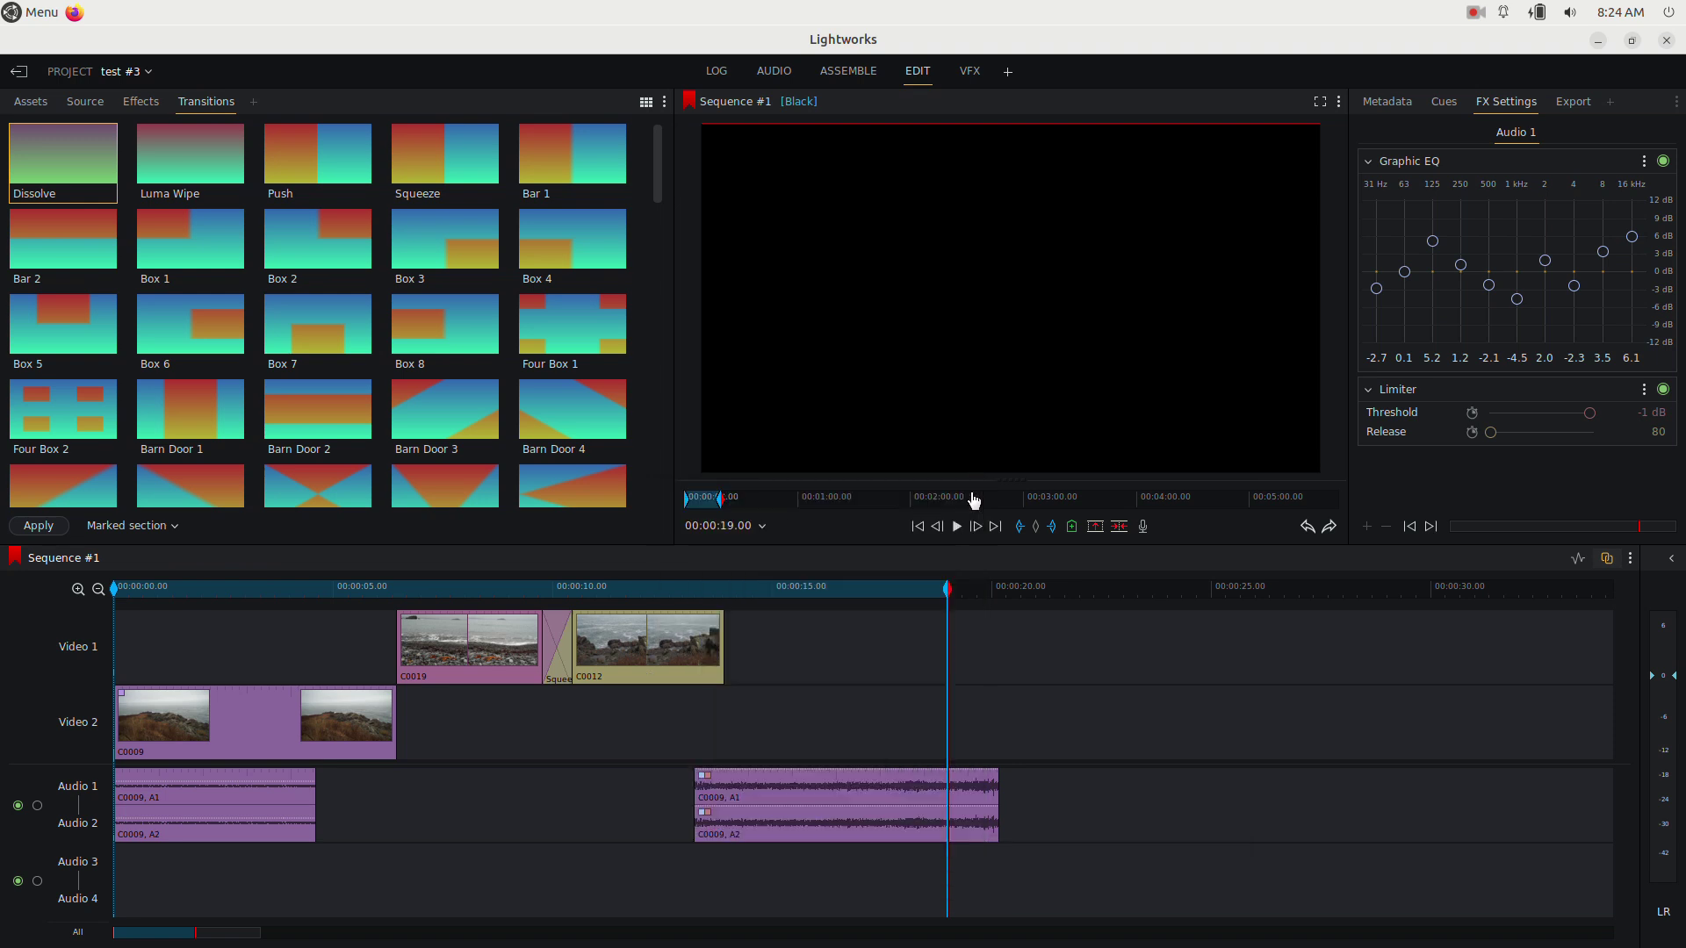